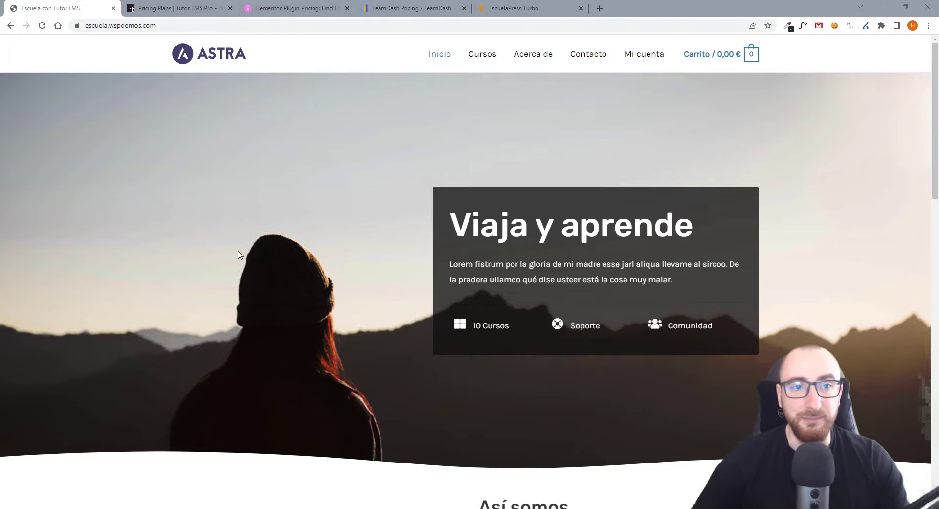
Look over the Tutor LMS pricing plans, with a brief check of the LearnDash pricing page.
{"action": "left_click", "coordinate": [167, 8]}
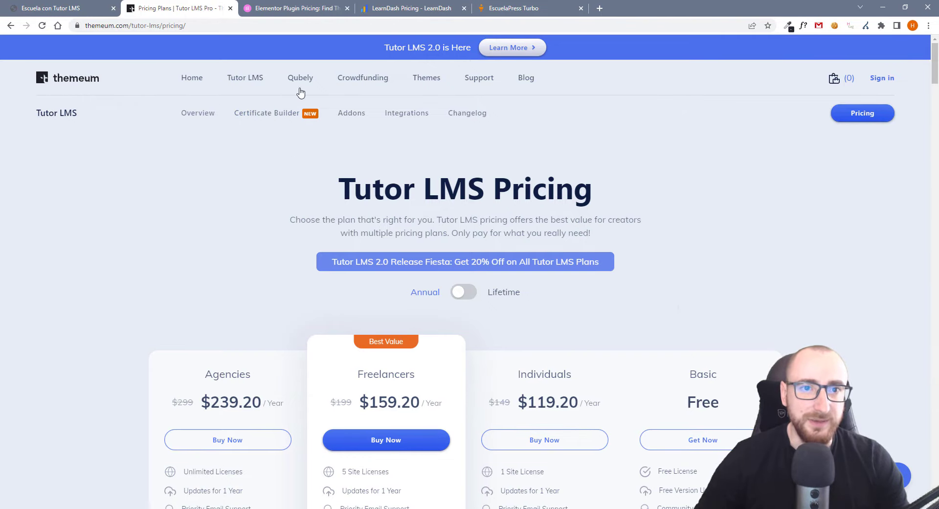
{"action": "key", "text": "ctrl+4"}
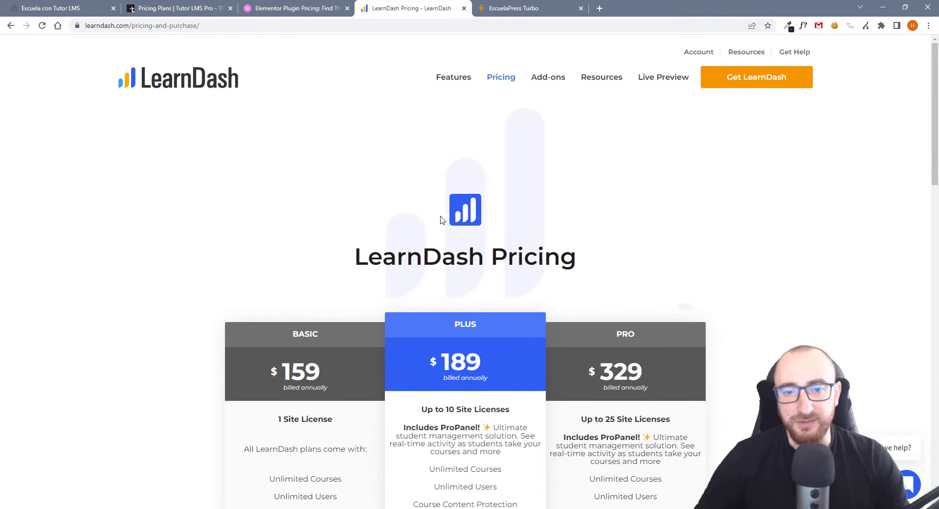
{"action": "left_click", "coordinate": [193, 12]}
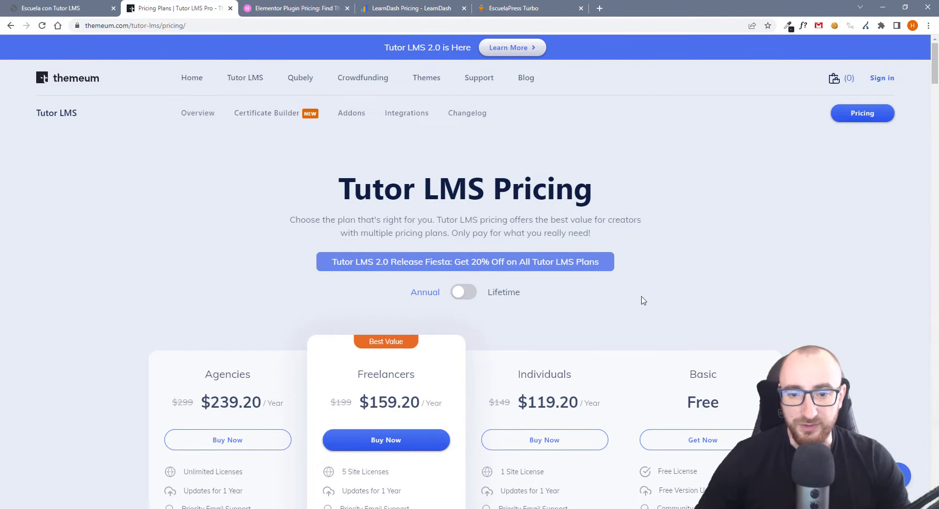
{"action": "scroll", "coordinate": [493, 295], "scroll_direction": "down", "scroll_amount": 2}
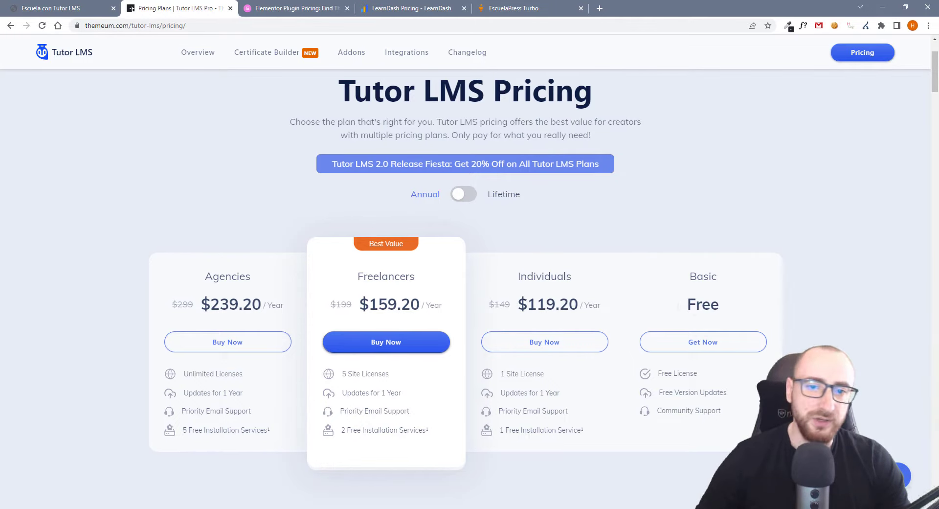
{"action": "scroll", "coordinate": [520, 305], "scroll_direction": "up", "scroll_amount": 2}
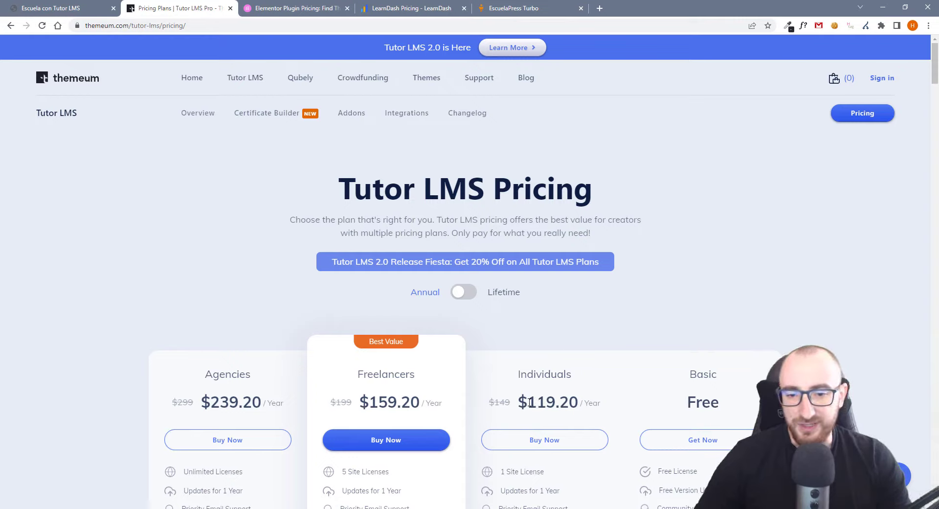
Compare the Tutor LMS Individuals price with the LearnDash Basic price, highlighting each amount on its pricing page.
{"action": "mouse_move", "coordinate": [527, 402]}
{"action": "left_mouse_down"}
{"action": "mouse_move", "coordinate": [574, 402]}
{"action": "mouse_move", "coordinate": [527, 402]}
{"action": "left_mouse_up"}
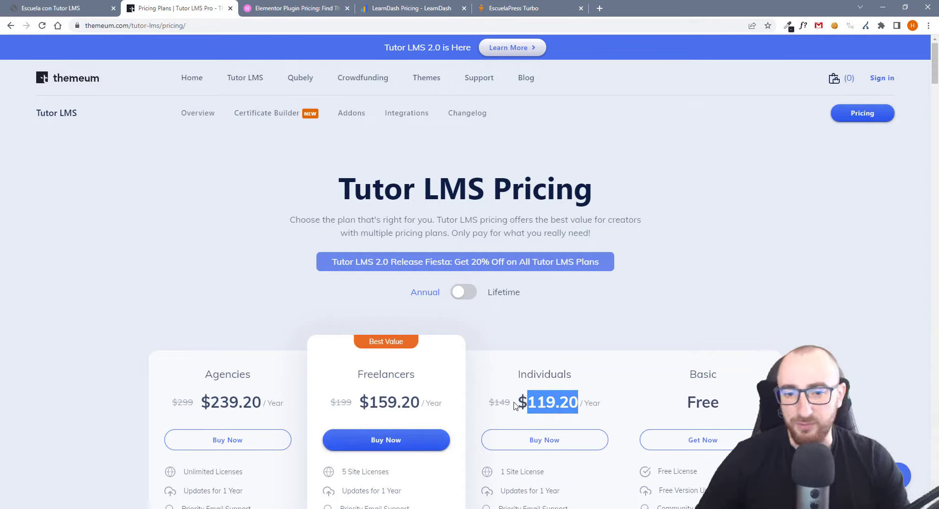
{"action": "left_click", "coordinate": [407, 10]}
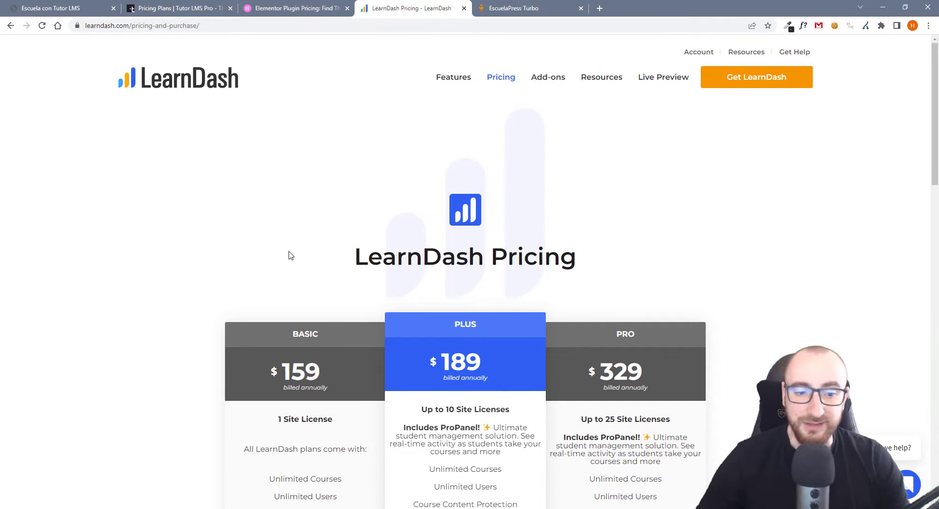
{"action": "double_click", "coordinate": [284, 371]}
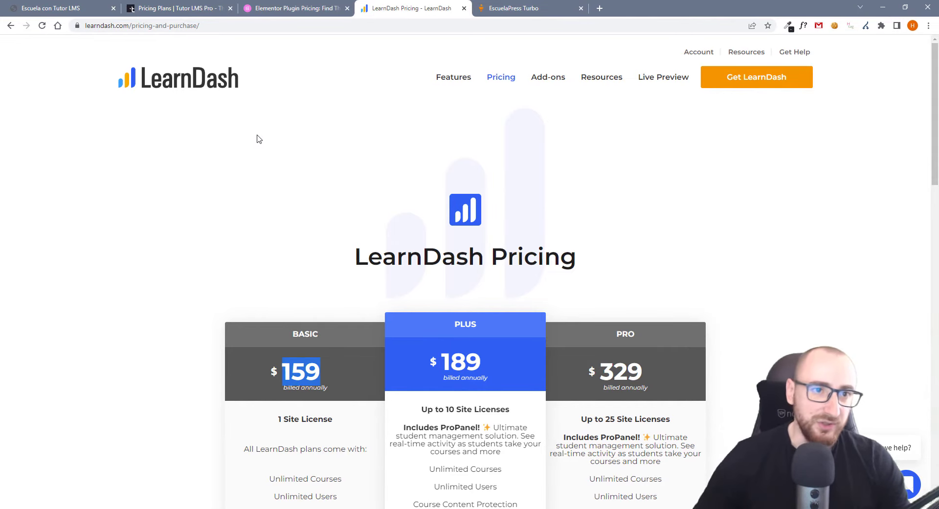
{"action": "left_click", "coordinate": [191, 11]}
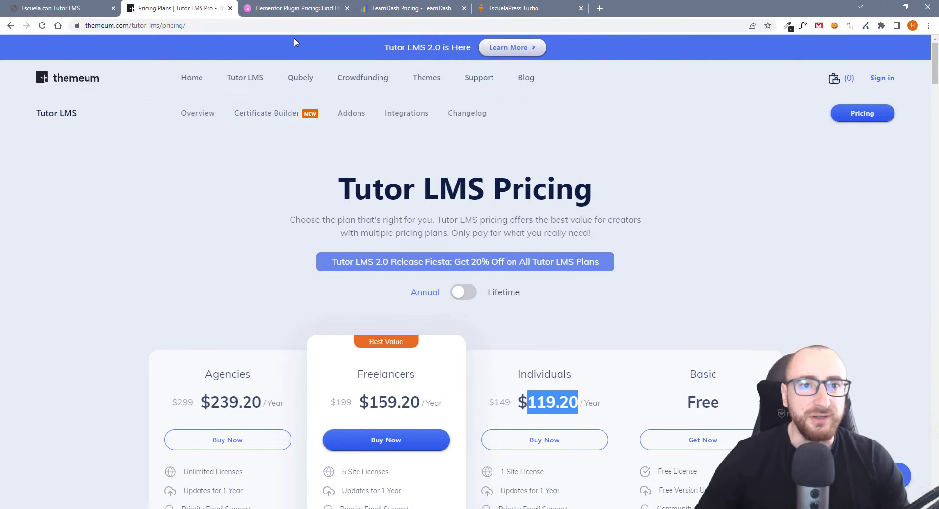
Examine the Tutor LMS demo school's home page, from the "Viaja y aprende" banner to the "Así somos" section.
{"action": "key", "text": "ctrl+1"}
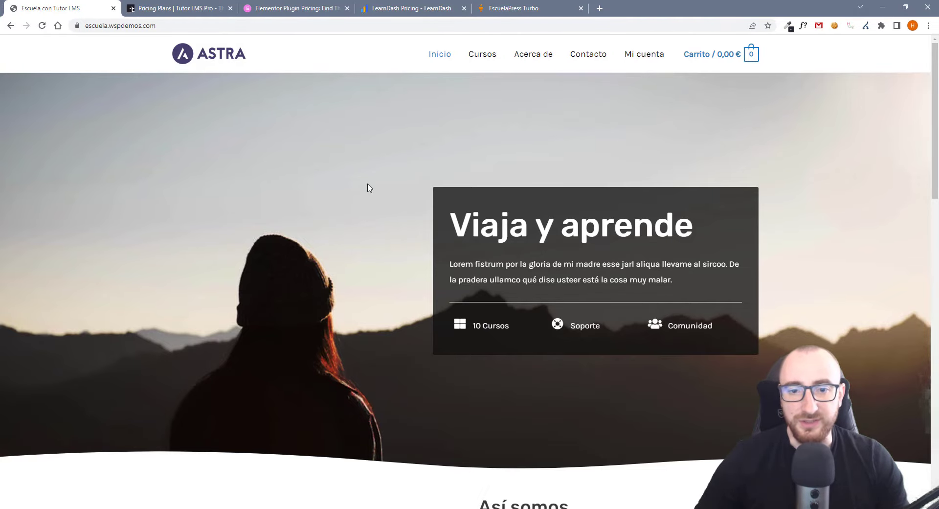
{"action": "scroll", "coordinate": [544, 220], "scroll_direction": "down", "scroll_amount": 2}
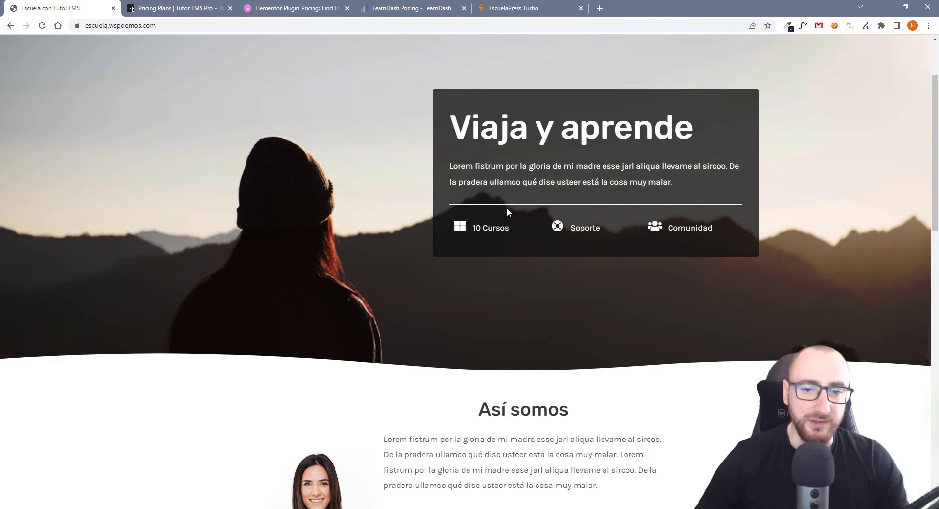
{"action": "scroll", "coordinate": [507, 208], "scroll_direction": "up", "scroll_amount": 2}
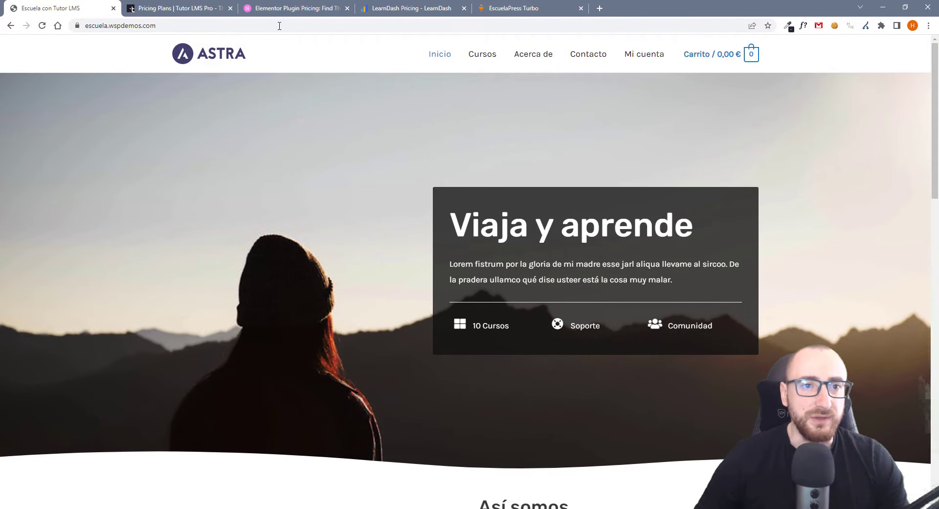
{"action": "left_click", "coordinate": [292, 9]}
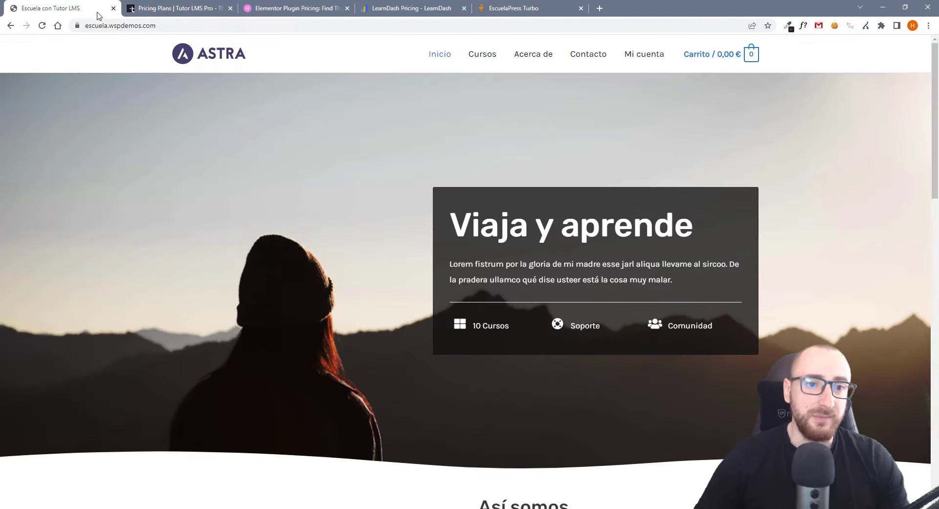
{"action": "left_click", "coordinate": [98, 13]}
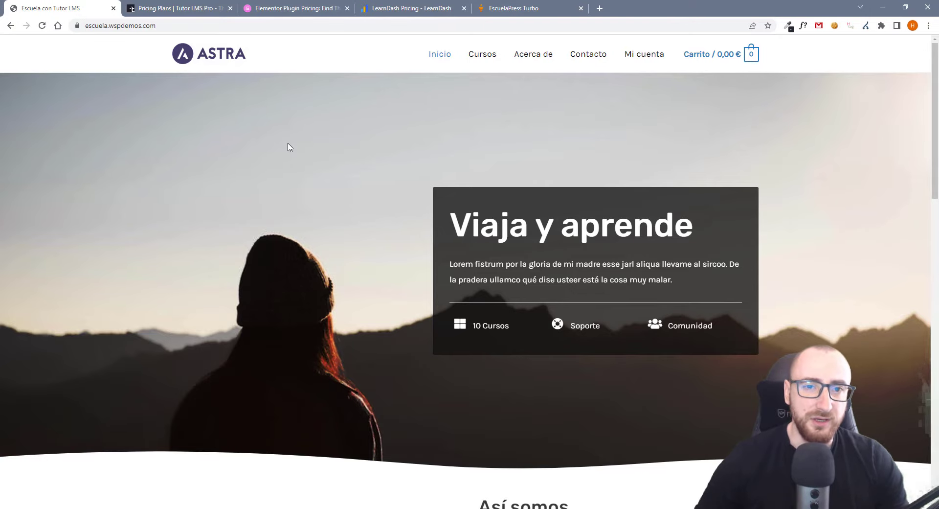
{"action": "scroll", "coordinate": [504, 145], "scroll_direction": "down", "scroll_amount": 5}
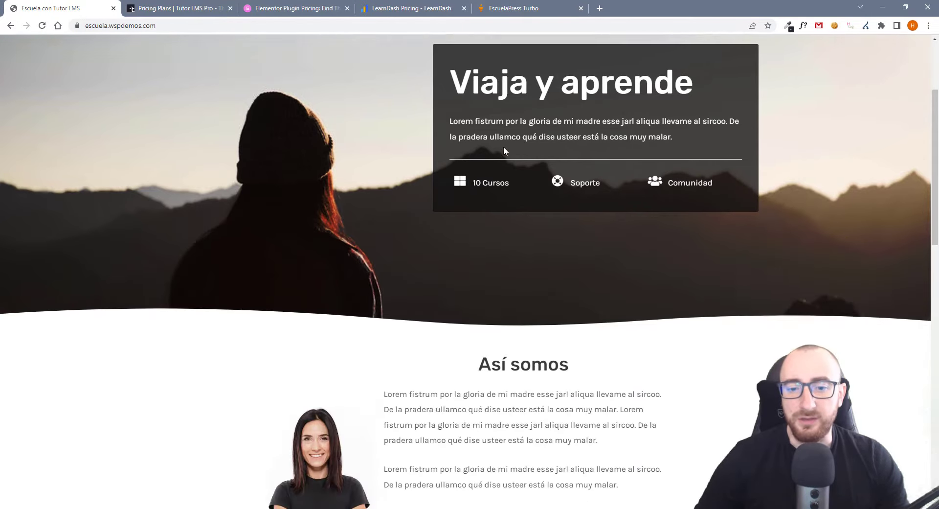
{"action": "scroll", "coordinate": [498, 181], "scroll_direction": "down", "scroll_amount": 3}
{"action": "scroll", "coordinate": [394, 94], "scroll_direction": "up", "scroll_amount": 8}
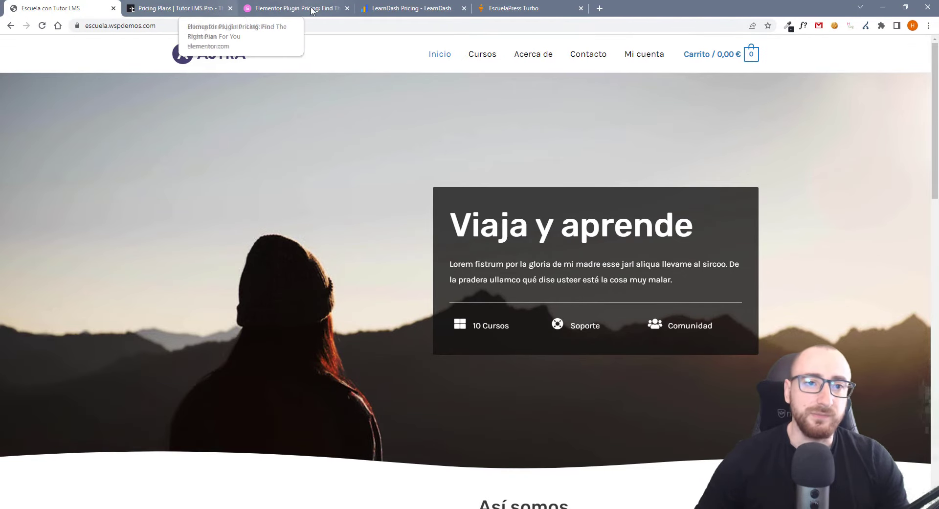
View the Elementor plugin pricing plans alongside the Tutor LMS pricing page.
{"action": "left_click", "coordinate": [289, 9]}
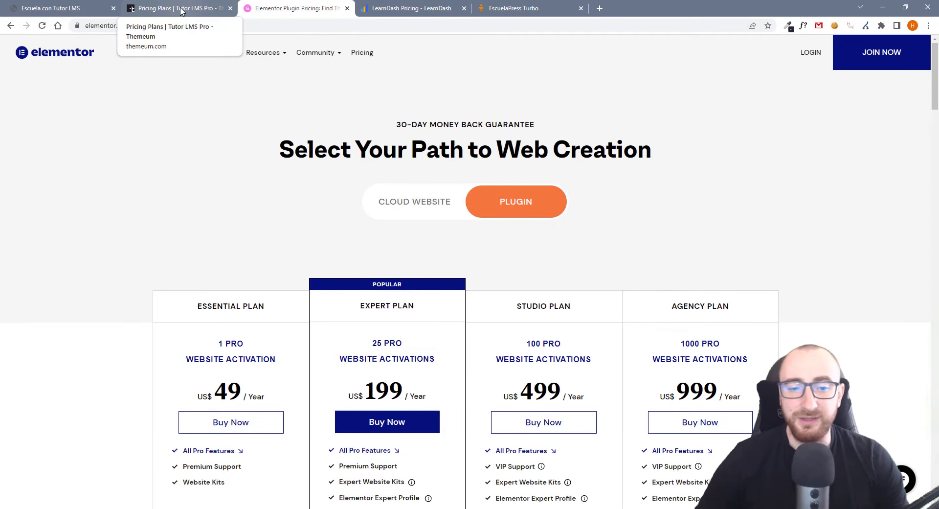
{"action": "left_click", "coordinate": [181, 8]}
{"action": "left_click", "coordinate": [270, 12]}
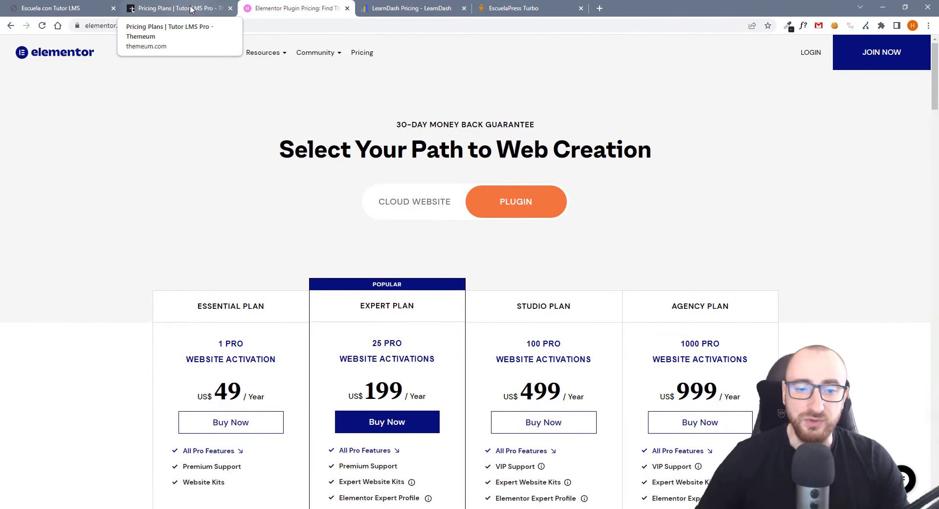
{"action": "mouse_move", "coordinate": [207, 52]}
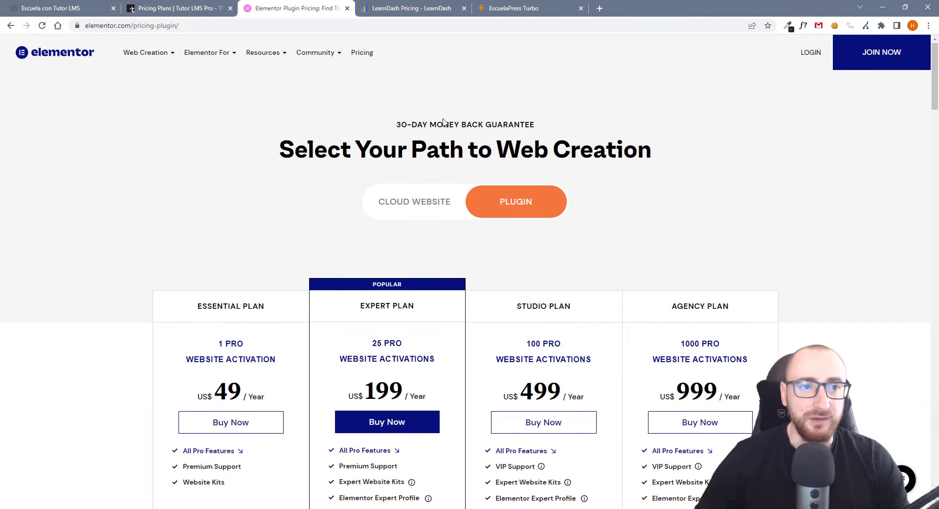
Return to the demo school's home page and examine the "Nuevos cursos" section.
{"action": "left_click", "coordinate": [80, 9]}
{"action": "scroll", "coordinate": [439, 247], "scroll_direction": "down", "scroll_amount": 10}
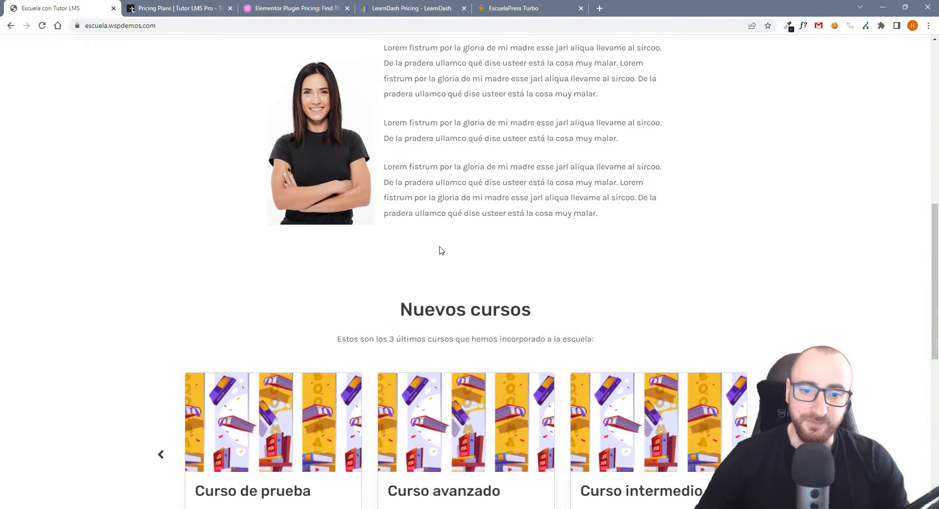
{"action": "scroll", "coordinate": [430, 194], "scroll_direction": "up", "scroll_amount": 3}
{"action": "scroll", "coordinate": [433, 195], "scroll_direction": "down", "scroll_amount": 4}
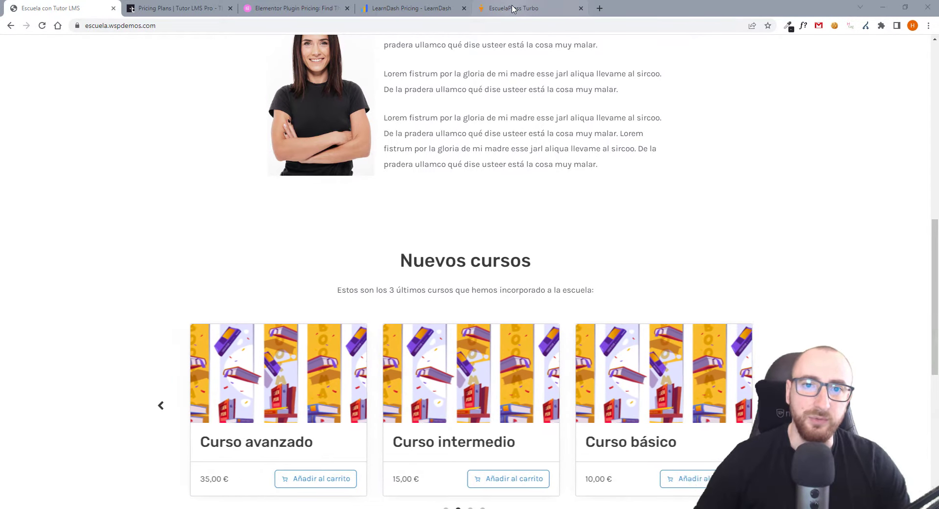
Show the EscuelaPress Turbo sales page and highlight its mundofunnel.pro domain in the page address.
{"action": "key", "text": "ctrl+5"}
{"action": "left_click", "coordinate": [133, 25]}
{"action": "left_click_drag", "start_coordinate": [160, 25], "coordinate": [85, 26]}
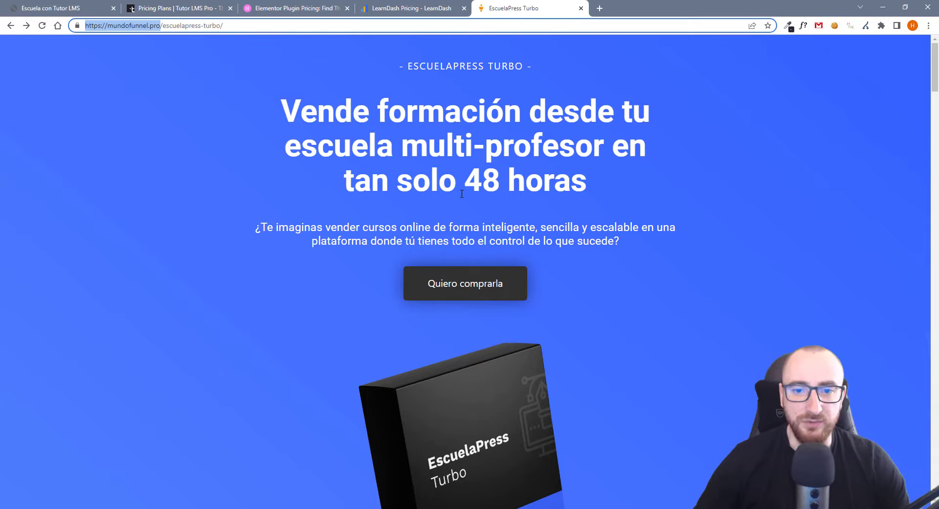
{"action": "left_click", "coordinate": [243, 140]}
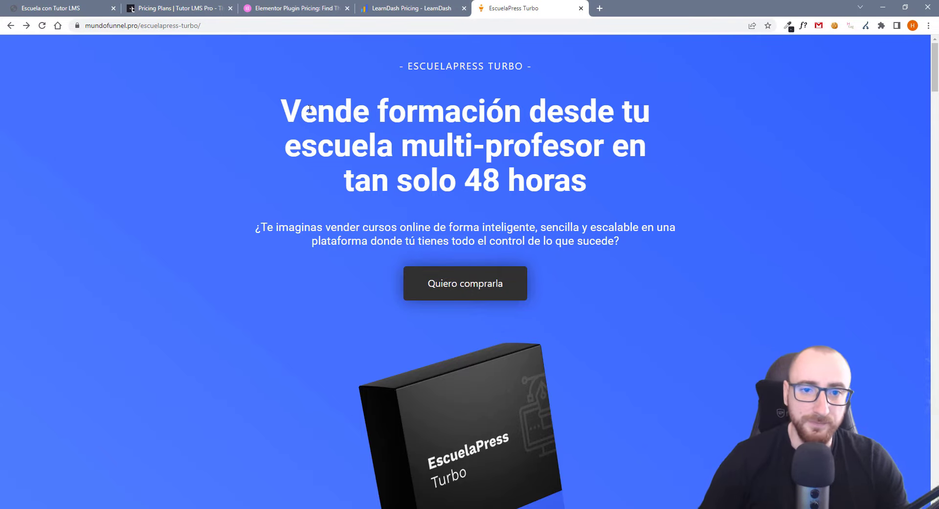
Read the EscuelaPress Turbo page's list of common school-building problems and its overview of main features.
{"action": "scroll", "coordinate": [259, 238], "scroll_direction": "down", "scroll_amount": 1}
{"action": "scroll", "coordinate": [258, 238], "scroll_direction": "down", "scroll_amount": 7}
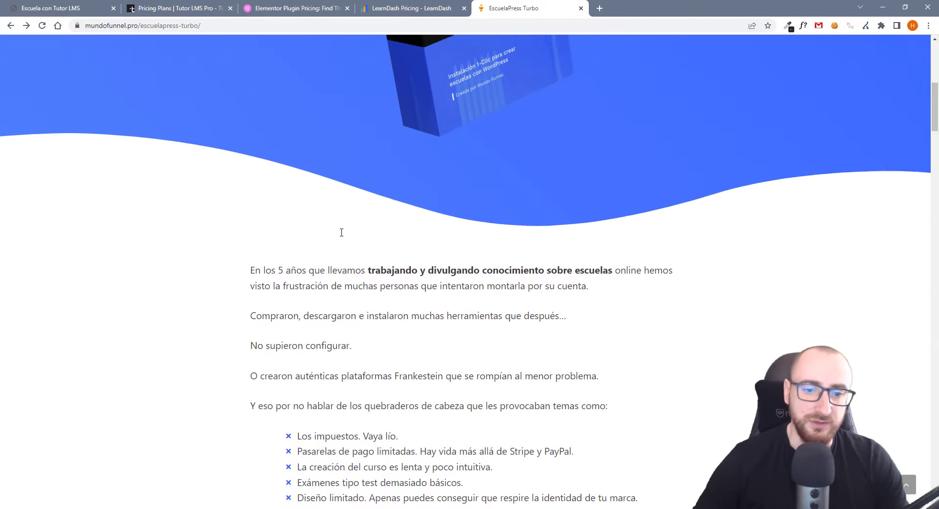
{"action": "scroll", "coordinate": [356, 249], "scroll_direction": "down", "scroll_amount": 2}
{"action": "scroll", "coordinate": [356, 251], "scroll_direction": "down", "scroll_amount": 3}
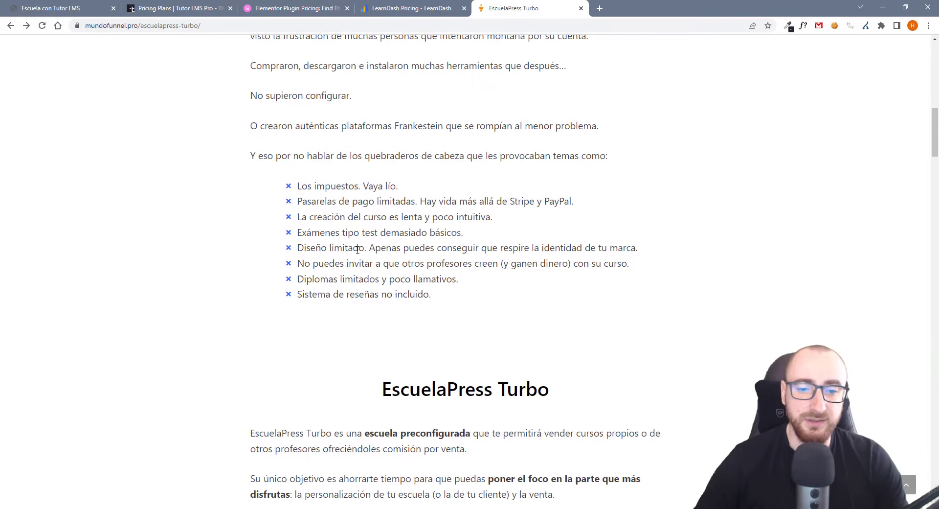
{"action": "scroll", "coordinate": [358, 250], "scroll_direction": "down", "scroll_amount": 8}
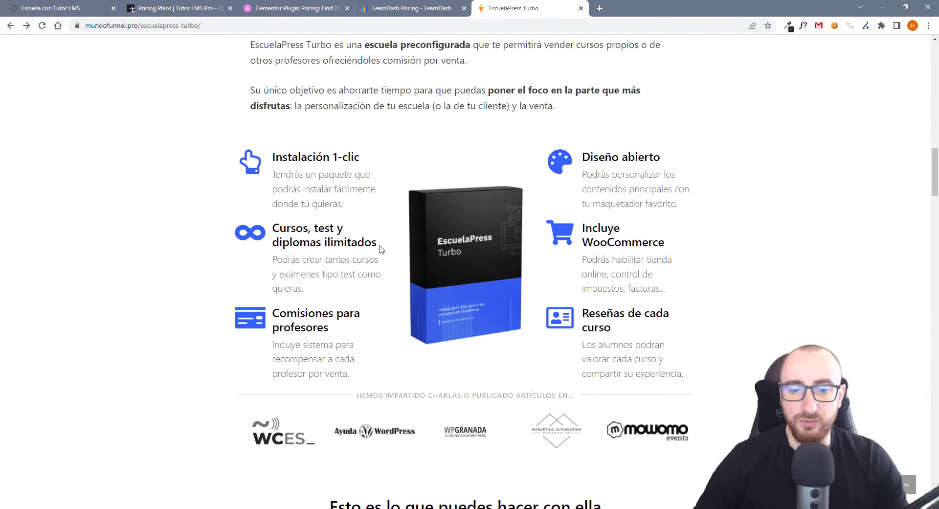
{"action": "scroll", "coordinate": [382, 249], "scroll_direction": "up", "scroll_amount": 2}
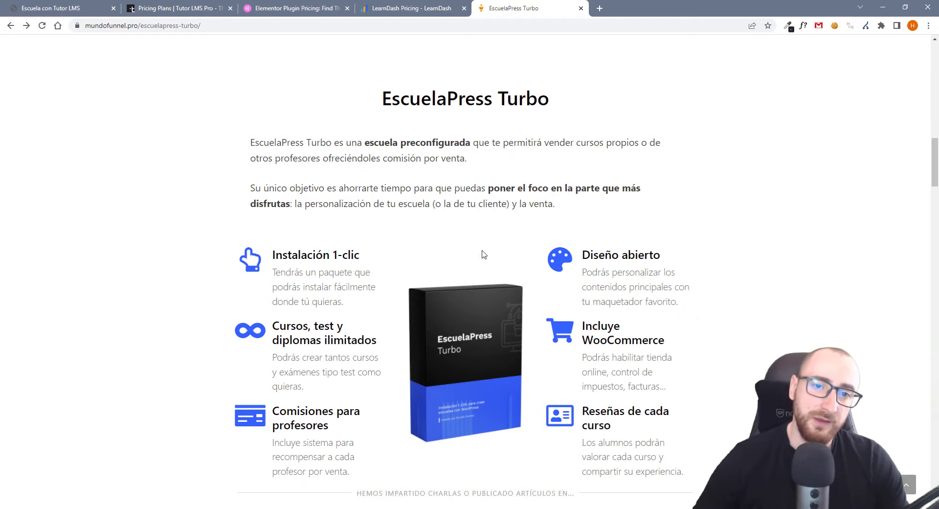
{"action": "scroll", "coordinate": [482, 255], "scroll_direction": "up", "scroll_amount": 20}
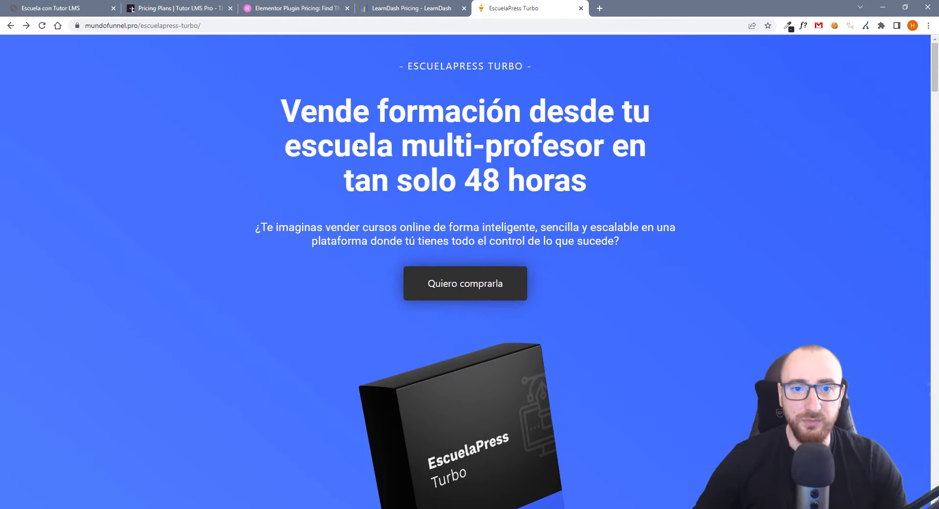
Examine the EscuelaPress Turbo capabilities list, screenshots, included premium licences and price under "Cuánto vale EscuelaPress Turbo".
{"action": "scroll", "coordinate": [353, 251], "scroll_direction": "down", "scroll_amount": 4}
{"action": "scroll", "coordinate": [353, 251], "scroll_direction": "down", "scroll_amount": 20}
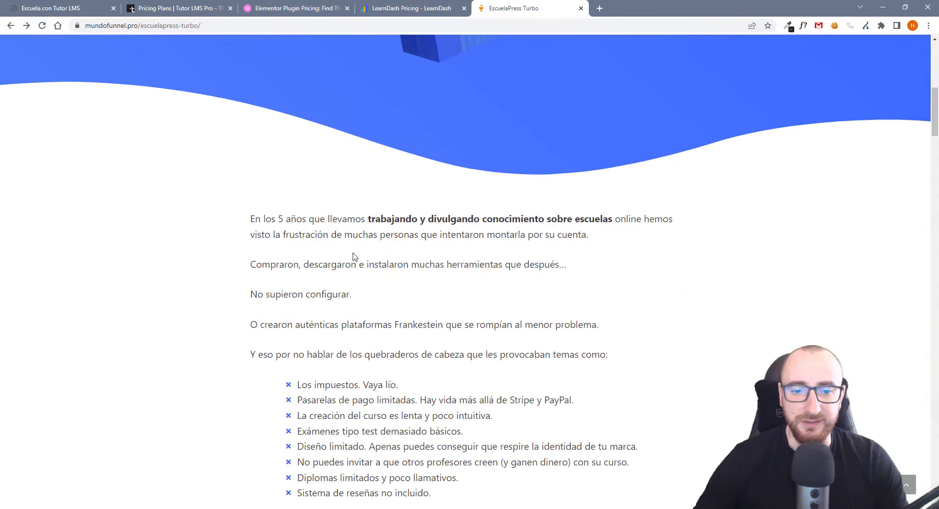
{"action": "scroll", "coordinate": [435, 264], "scroll_direction": "down", "scroll_amount": 5}
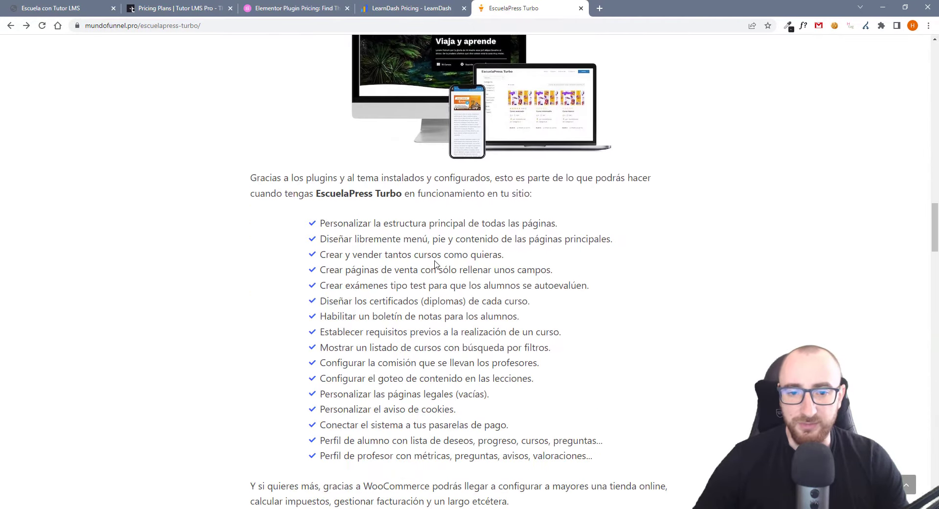
{"action": "scroll", "coordinate": [378, 271], "scroll_direction": "down", "scroll_amount": 6}
{"action": "scroll", "coordinate": [377, 271], "scroll_direction": "down", "scroll_amount": 8}
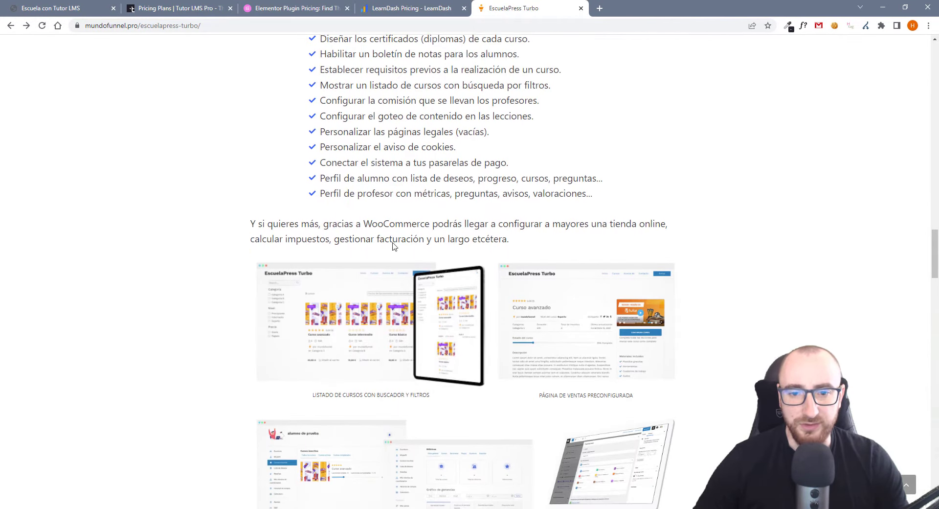
{"action": "scroll", "coordinate": [352, 220], "scroll_direction": "down", "scroll_amount": 5}
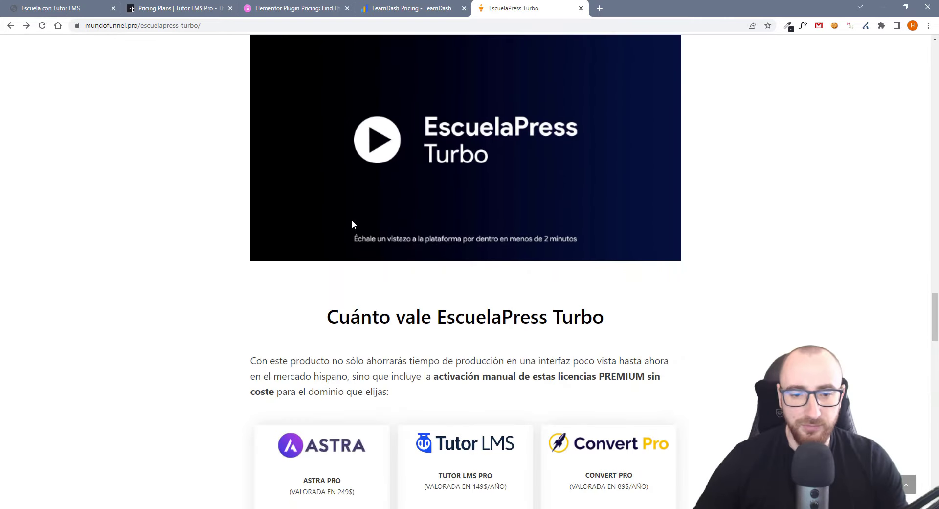
{"action": "scroll", "coordinate": [353, 225], "scroll_direction": "down", "scroll_amount": 4}
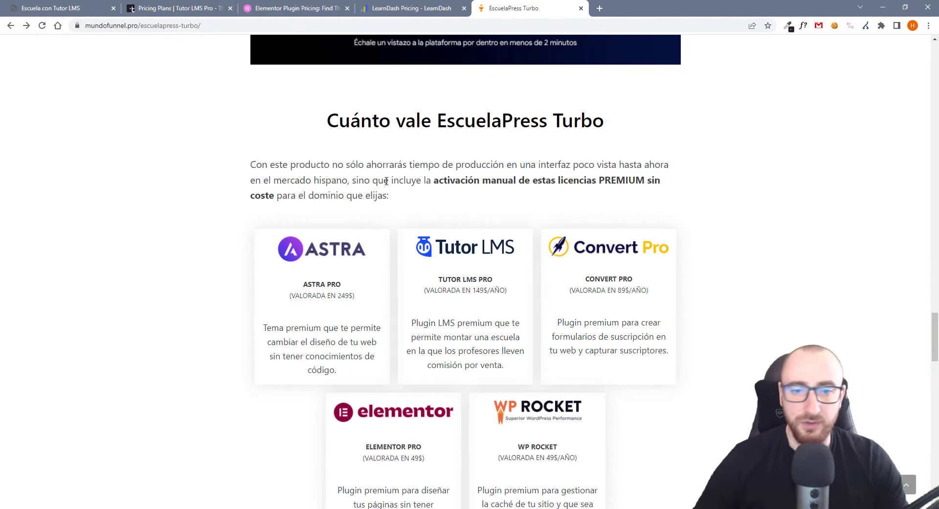
{"action": "scroll", "coordinate": [386, 181], "scroll_direction": "down", "scroll_amount": 1}
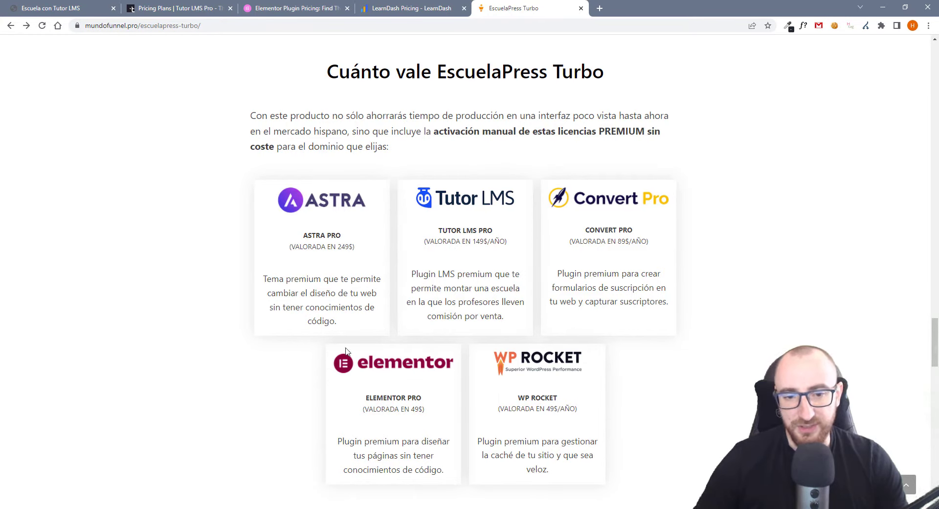
{"action": "scroll", "coordinate": [382, 370], "scroll_direction": "down", "scroll_amount": 3}
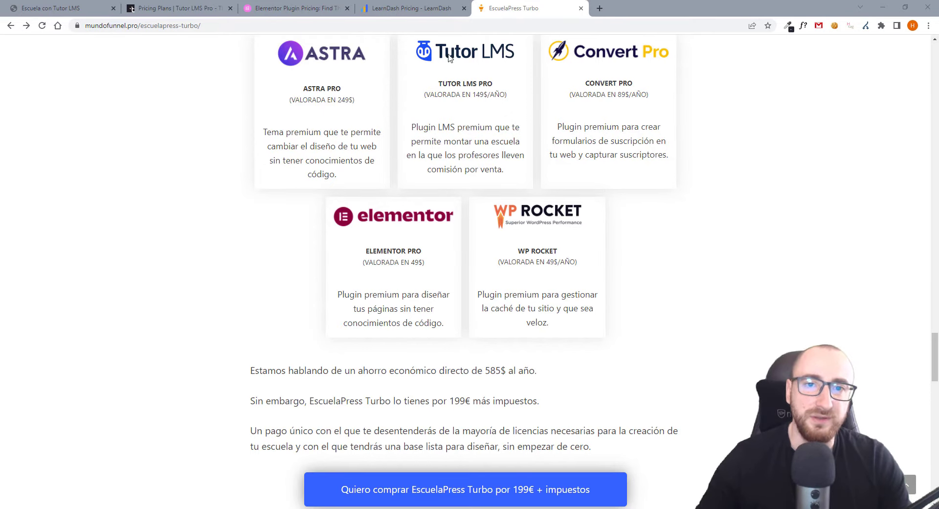
Show the Tutor LMS Pricing page with Lifetime billing and examine the one-time prices and features of its plans.
{"action": "left_click", "coordinate": [186, 8]}
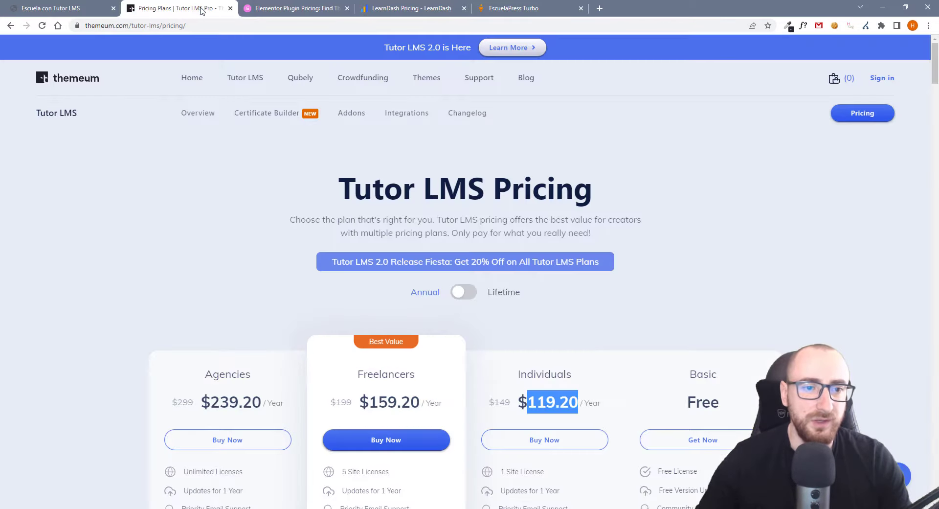
{"action": "left_click", "coordinate": [474, 292]}
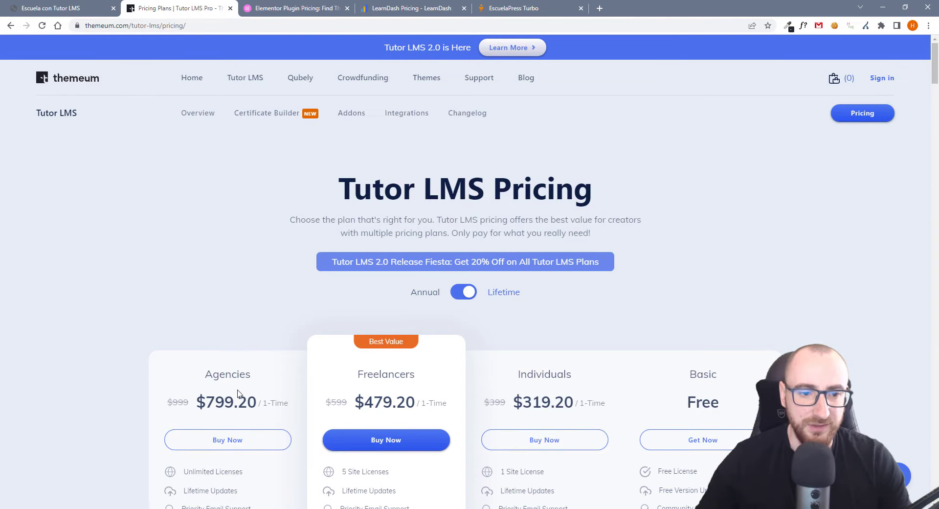
{"action": "scroll", "coordinate": [222, 318], "scroll_direction": "down", "scroll_amount": 2}
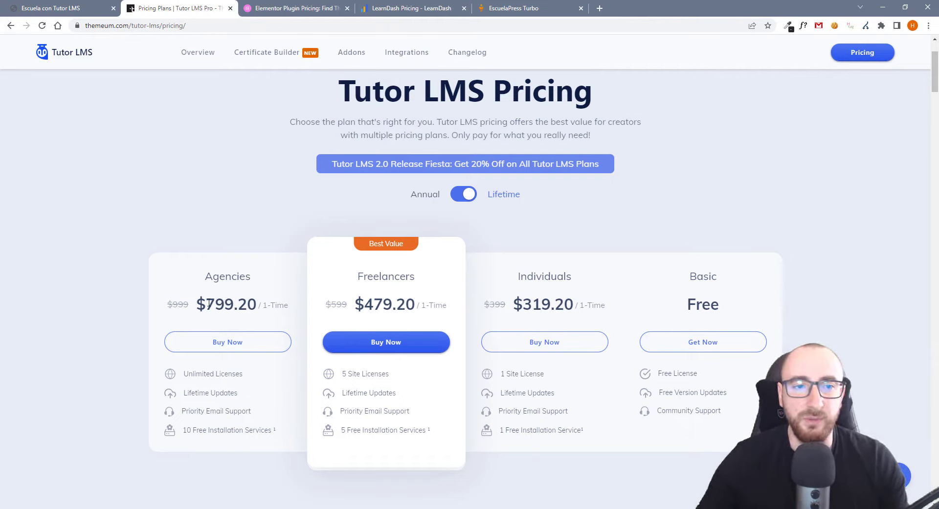
Return to the EscuelaPress Turbo page and review its buying criteria, 15-day refund guarantee and list of frequently asked questions.
{"action": "left_click", "coordinate": [502, 11]}
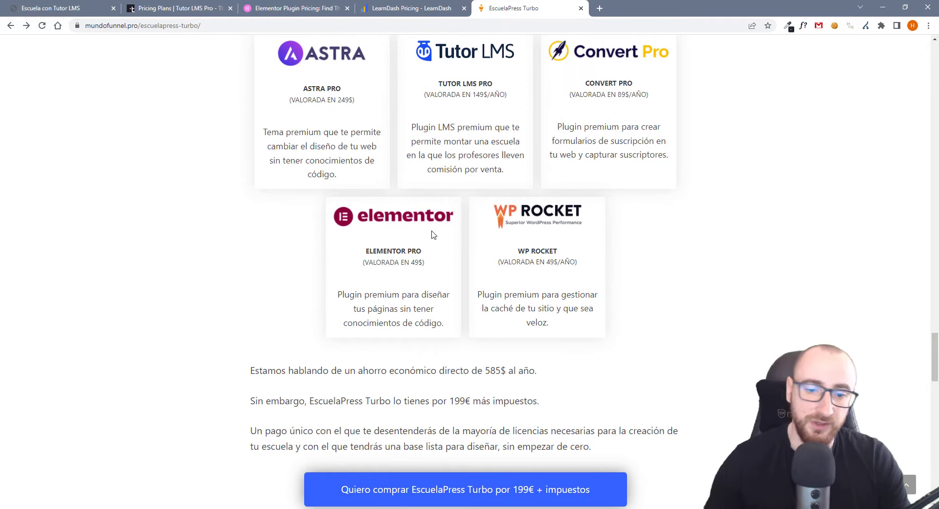
{"action": "scroll", "coordinate": [431, 234], "scroll_direction": "down", "scroll_amount": 3}
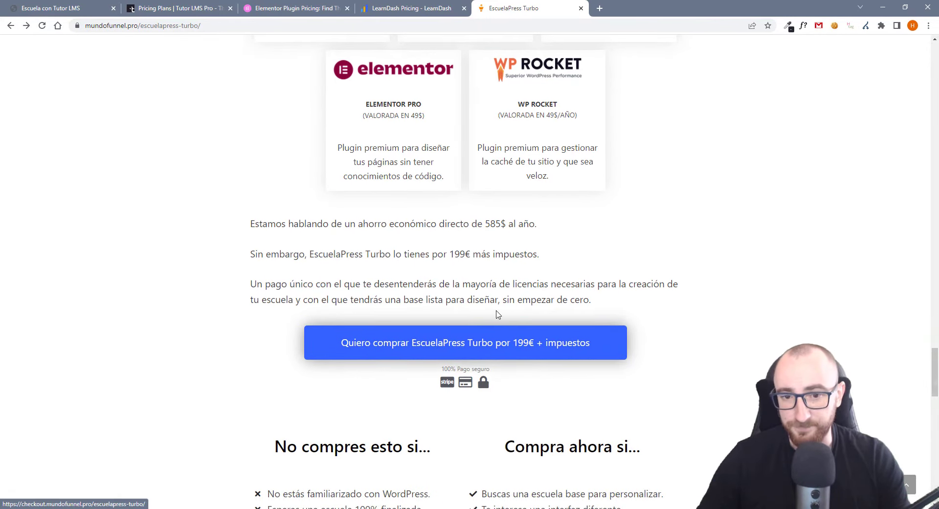
{"action": "scroll", "coordinate": [496, 315], "scroll_direction": "down", "scroll_amount": 3}
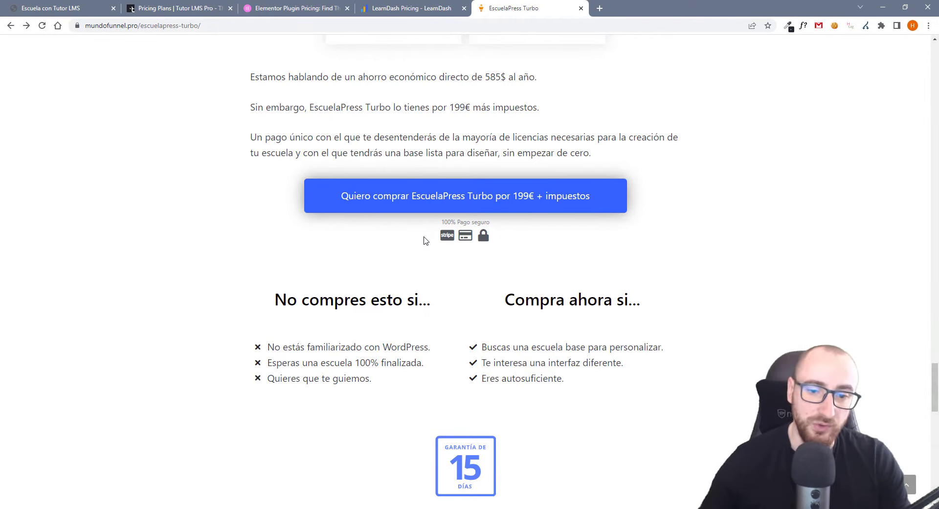
{"action": "scroll", "coordinate": [549, 65], "scroll_direction": "down", "scroll_amount": 3}
{"action": "scroll", "coordinate": [377, 205], "scroll_direction": "up", "scroll_amount": 2}
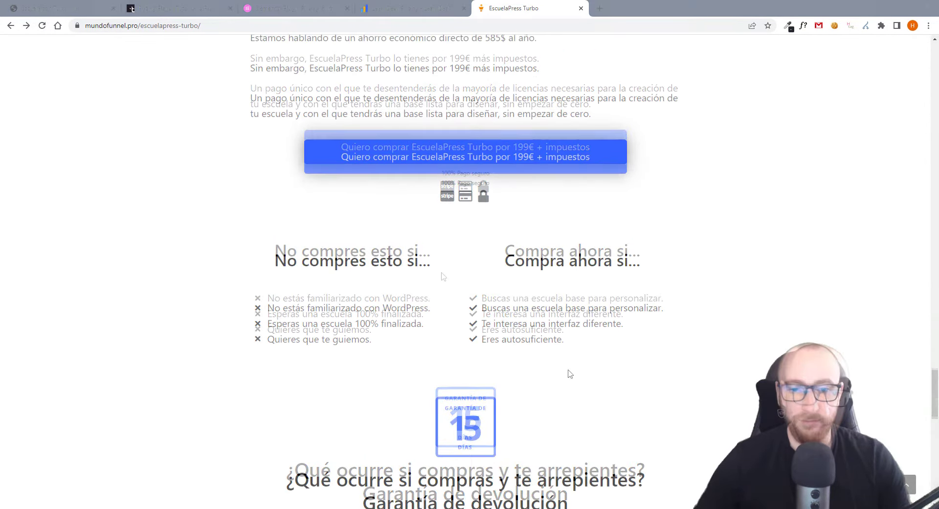
{"action": "scroll", "coordinate": [446, 376], "scroll_direction": "down", "scroll_amount": 12}
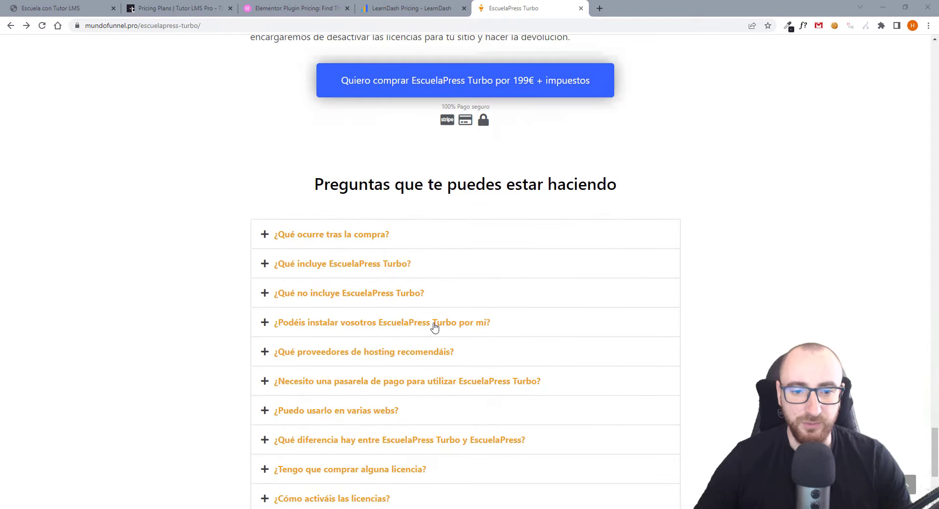
{"action": "scroll", "coordinate": [434, 328], "scroll_direction": "down", "scroll_amount": 2}
{"action": "scroll", "coordinate": [434, 328], "scroll_direction": "up", "scroll_amount": 2}
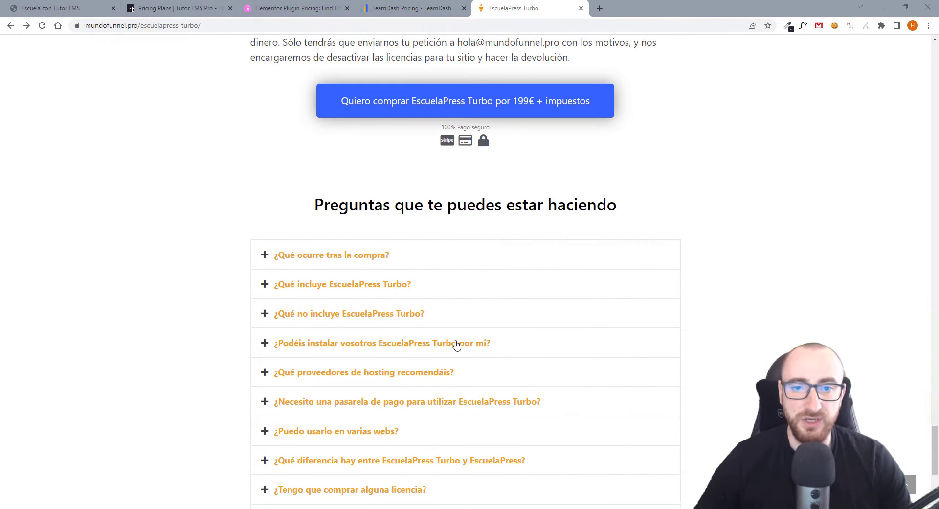
{"action": "scroll", "coordinate": [491, 369], "scroll_direction": "up", "scroll_amount": 7}
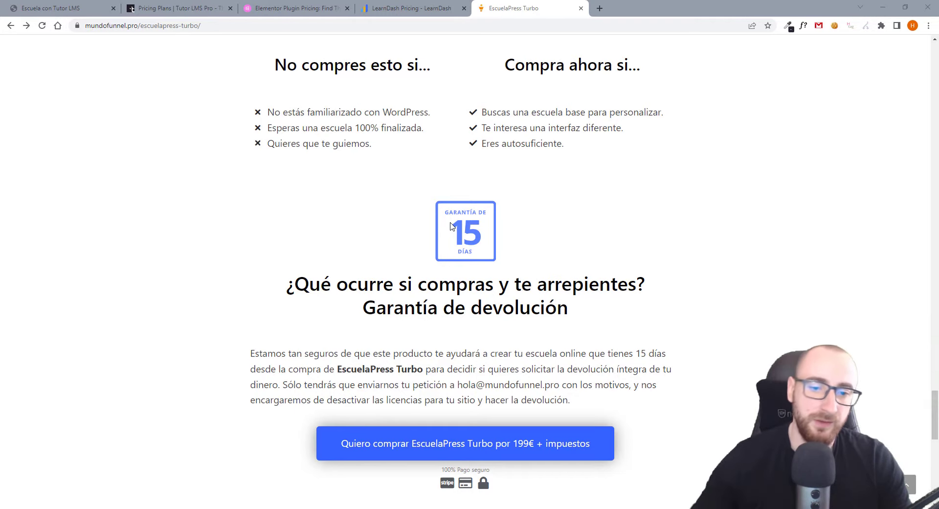
{"action": "scroll", "coordinate": [346, 338], "scroll_direction": "down", "scroll_amount": 10}
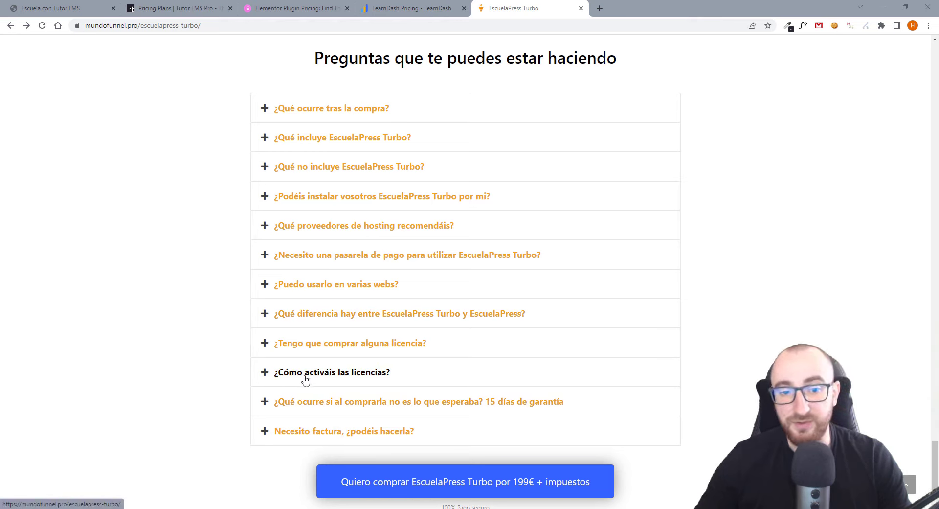
Expand the FAQ answers to "¿Cómo activáis las licencias?" and "¿Puedo usarlo en varias webs?" and read them.
{"action": "left_click", "coordinate": [305, 377]}
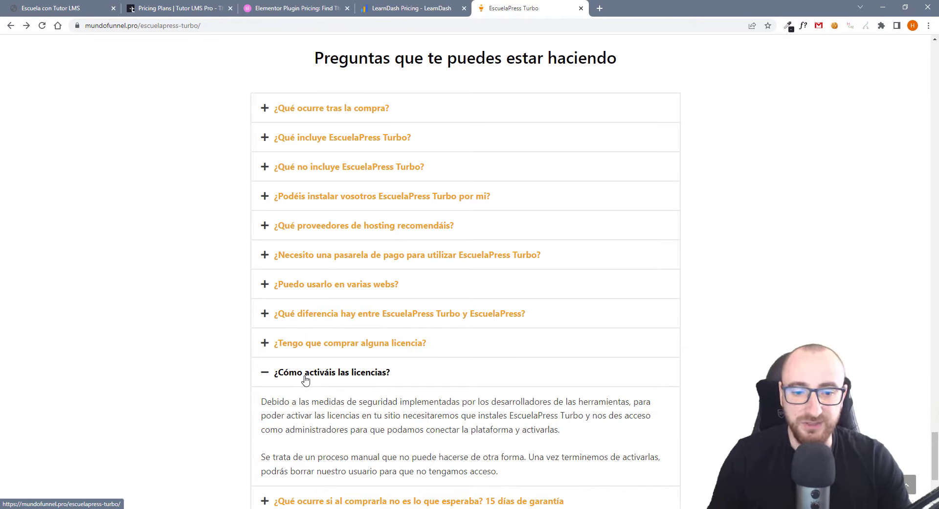
{"action": "scroll", "coordinate": [305, 379], "scroll_direction": "down", "scroll_amount": 3}
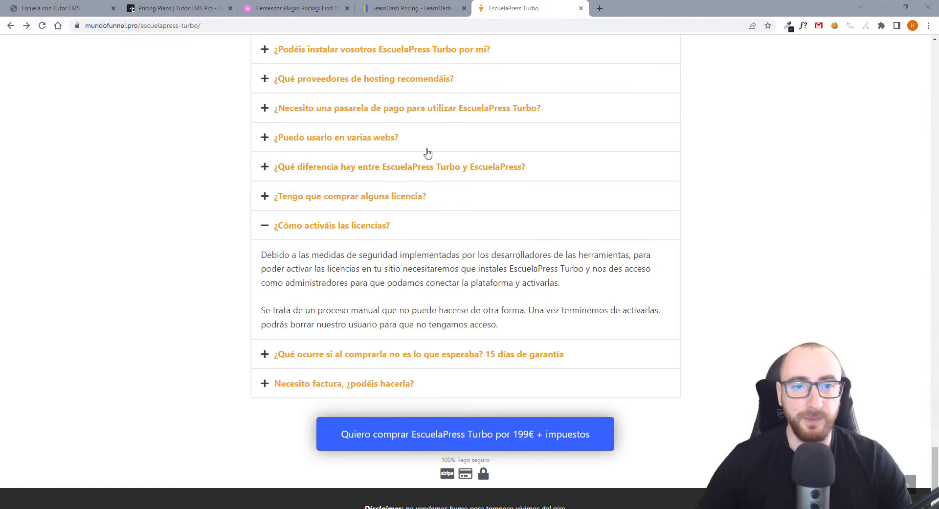
{"action": "scroll", "coordinate": [391, 206], "scroll_direction": "up", "scroll_amount": 2}
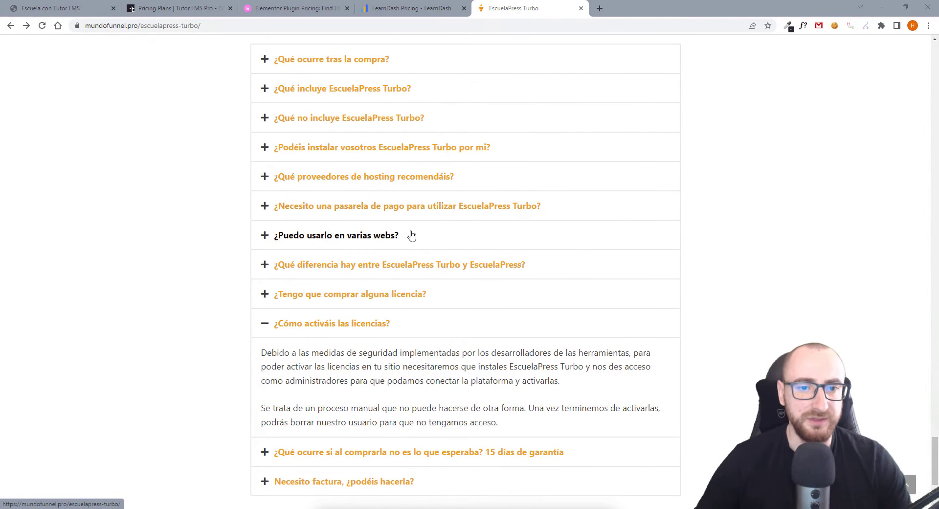
{"action": "left_click", "coordinate": [272, 240]}
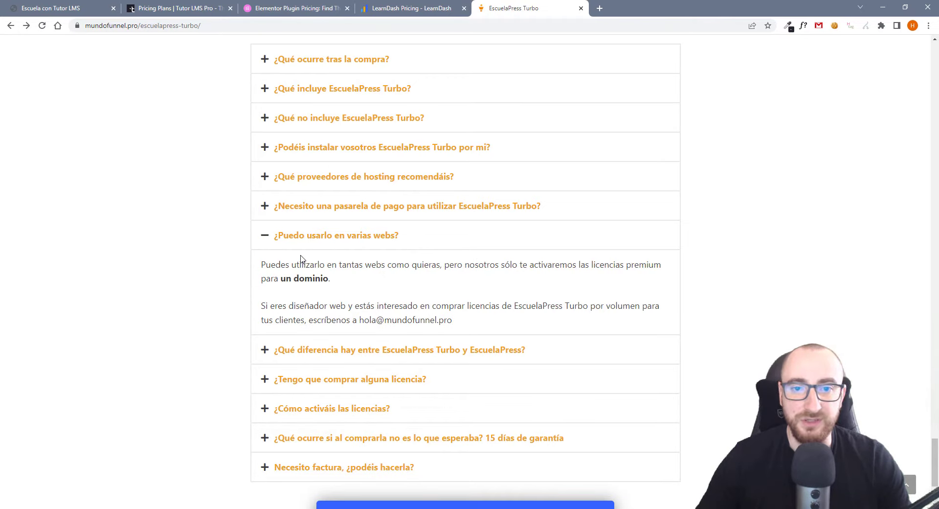
{"action": "scroll", "coordinate": [398, 222], "scroll_direction": "down", "scroll_amount": 2}
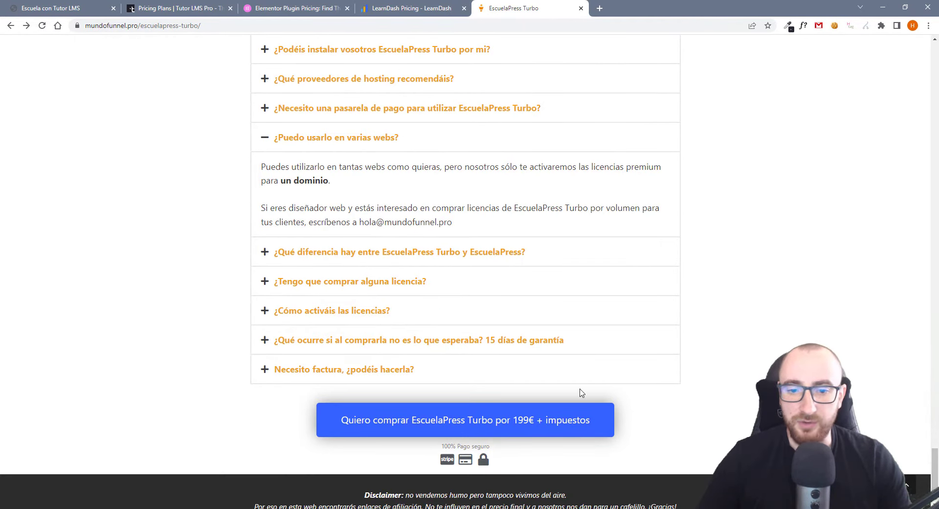
Open the EscuelaPress Turbo checkout and apply the discount coupon code to the order.
{"action": "left_click", "coordinate": [483, 418]}
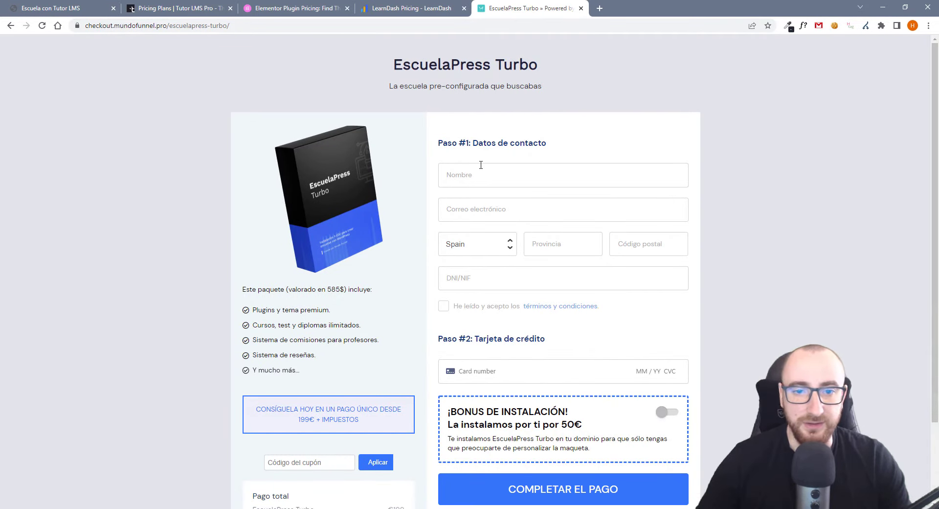
{"action": "scroll", "coordinate": [303, 261], "scroll_direction": "down", "scroll_amount": 3}
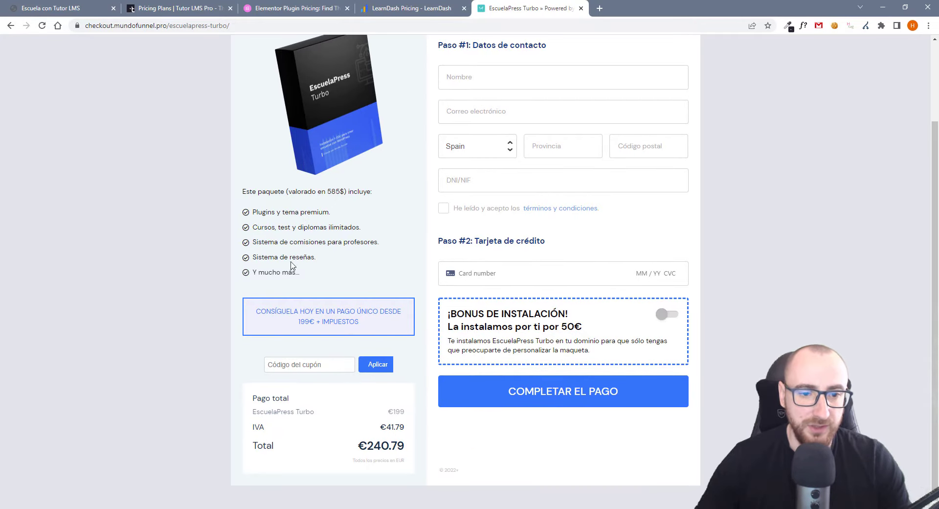
{"action": "left_click", "coordinate": [303, 365]}
{"action": "type", "text": "SERGIOKS50"}
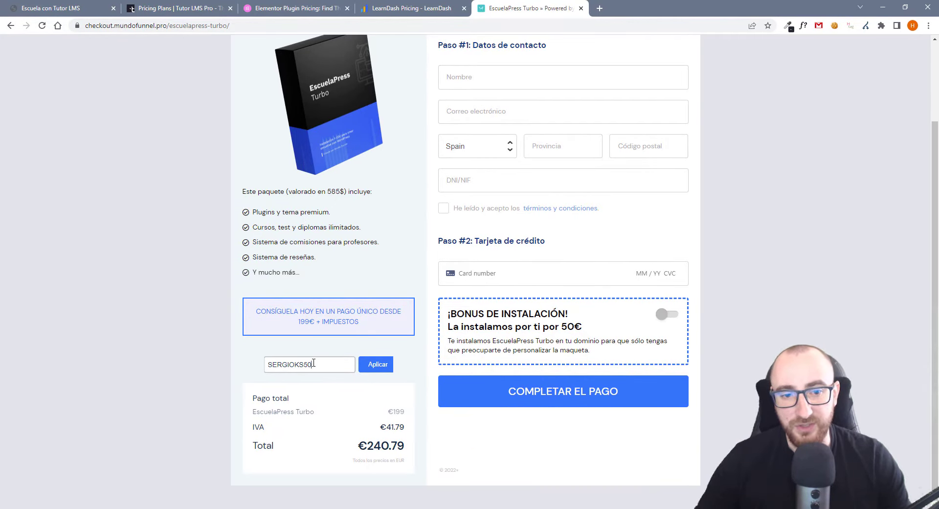
{"action": "left_click", "coordinate": [383, 368]}
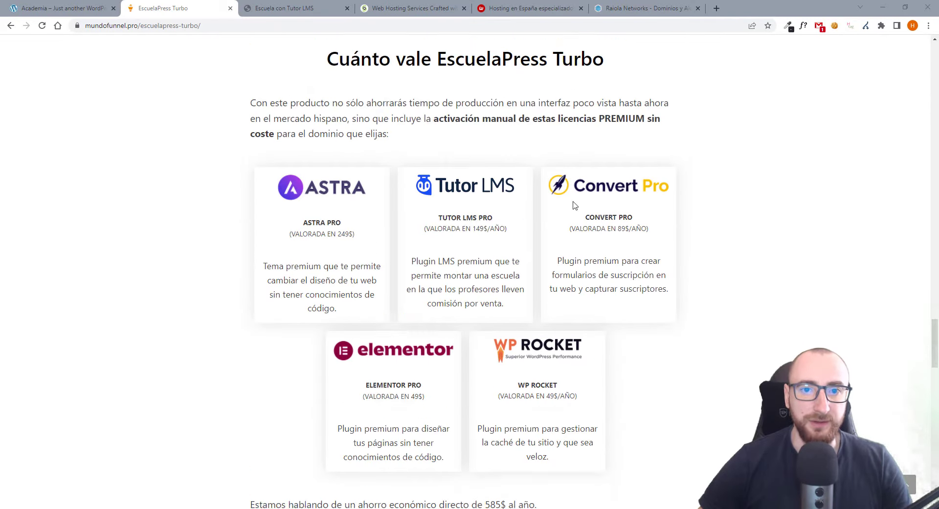
Show the SiteGround, Webempresa and Raiola Networks hosting websites, then go back to SiteGround.
{"action": "scroll", "coordinate": [575, 205], "scroll_direction": "up", "scroll_amount": 1}
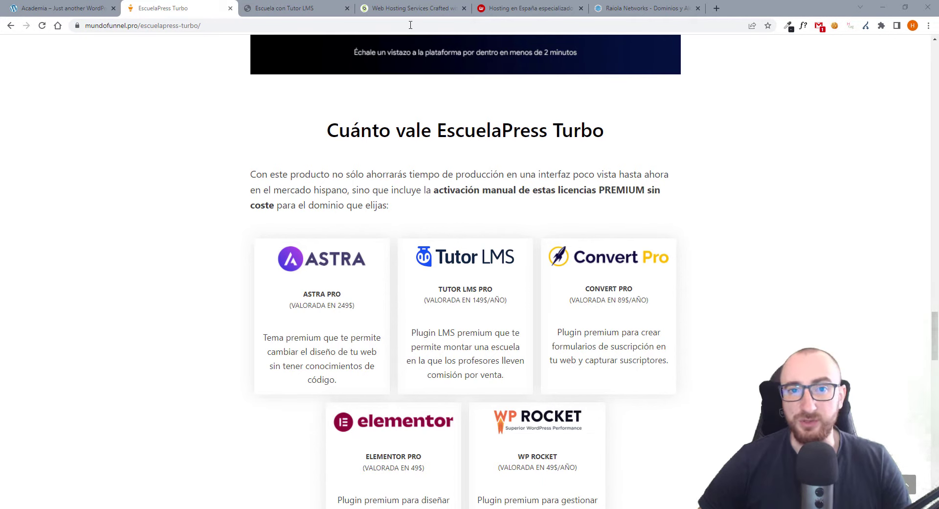
{"action": "left_click", "coordinate": [422, 9]}
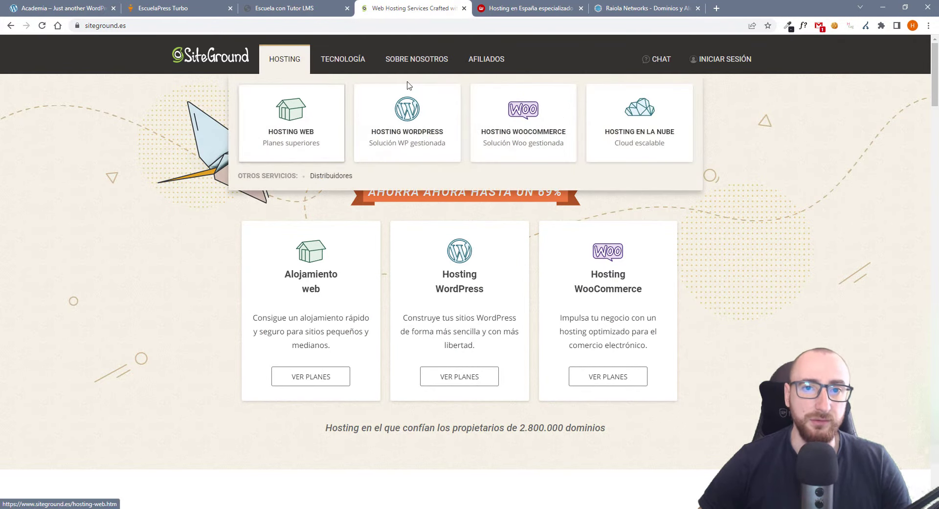
{"action": "left_click", "coordinate": [514, 10]}
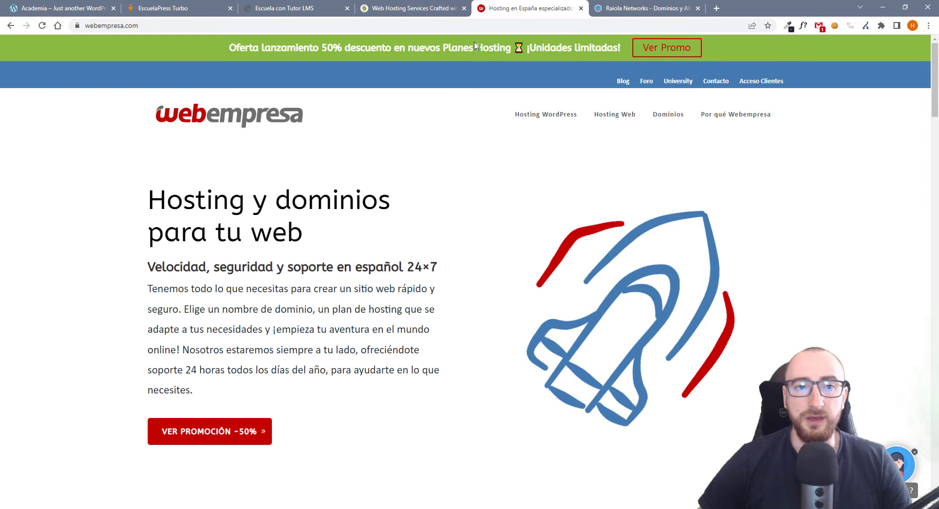
{"action": "left_click", "coordinate": [648, 9]}
{"action": "left_click", "coordinate": [410, 14]}
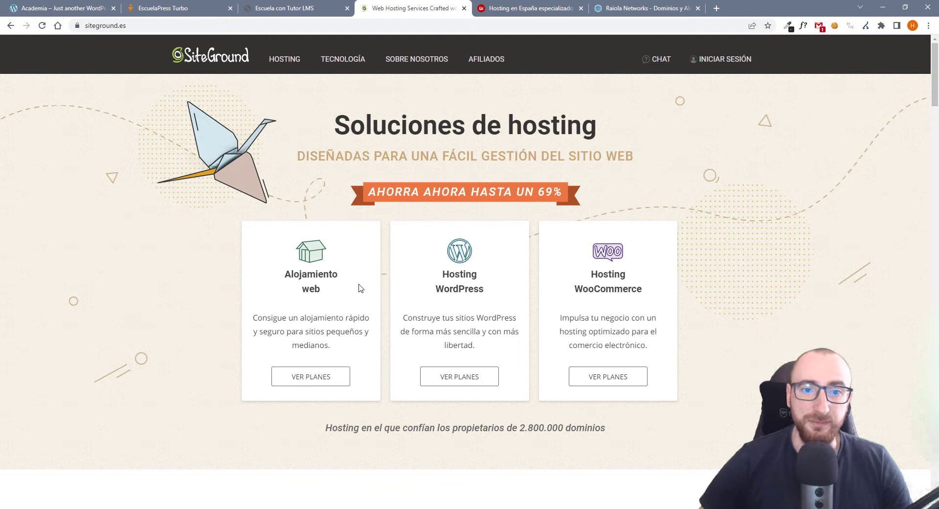
Show the new Academia WordPress site, highlight its cloudwaysapps.com address and open its administration dashboard.
{"action": "left_click", "coordinate": [73, 10]}
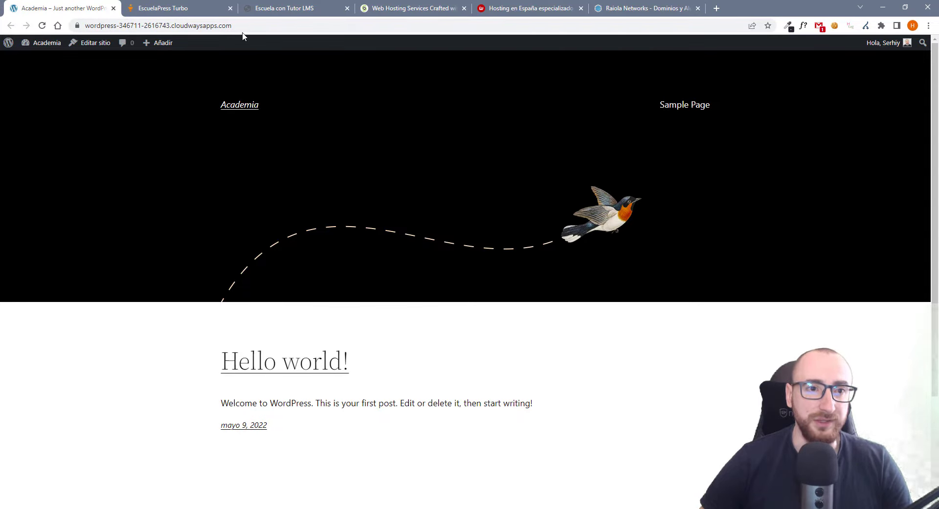
{"action": "left_click", "coordinate": [271, 25]}
{"action": "left_click", "coordinate": [185, 184]}
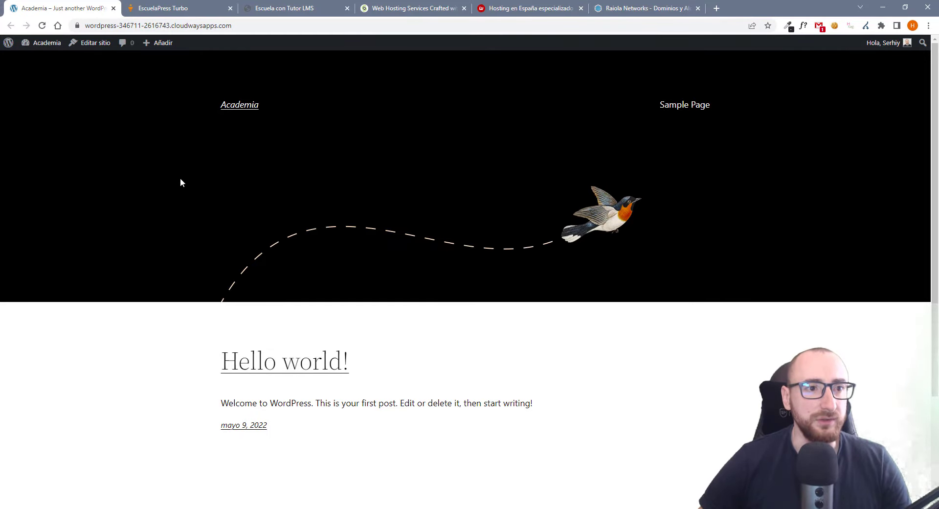
{"action": "left_click", "coordinate": [42, 61]}
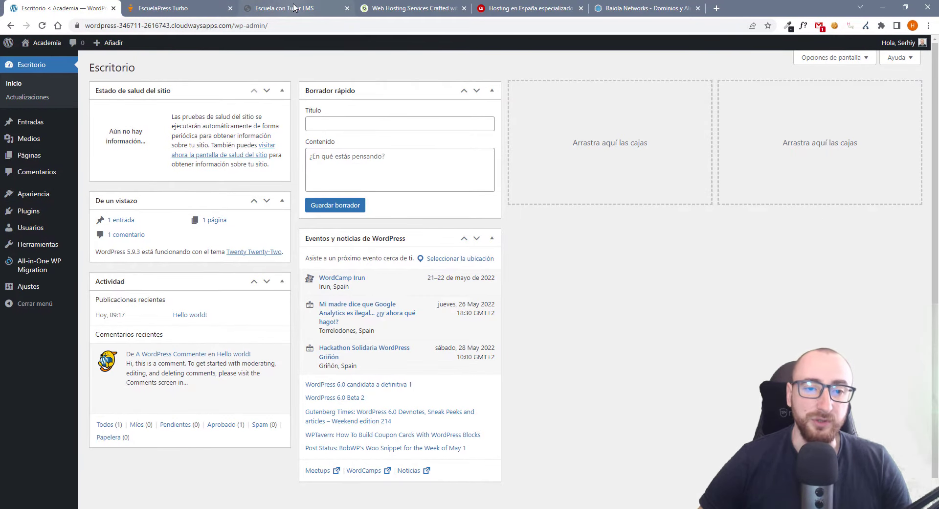
Show the demo school site briefly and look again at the premium licences on the EscuelaPress Turbo page.
{"action": "left_click", "coordinate": [294, 7]}
{"action": "left_click", "coordinate": [161, 8]}
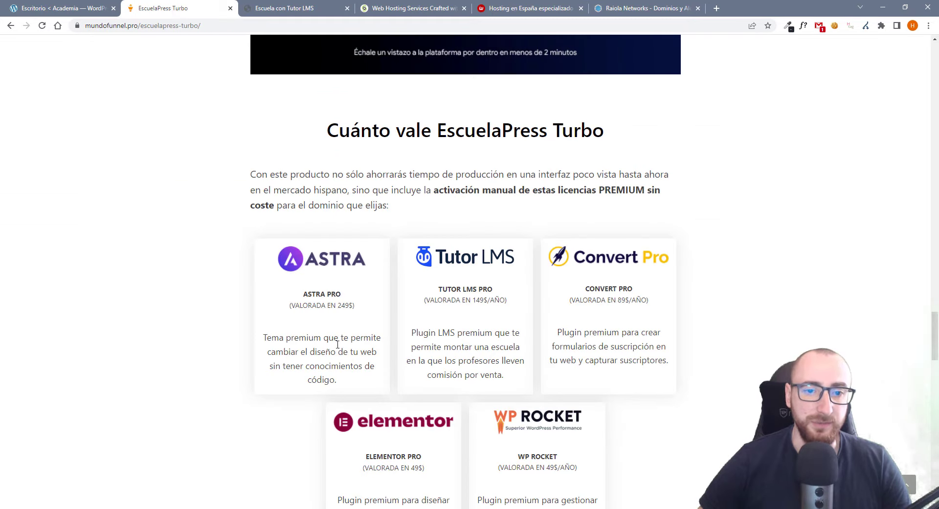
{"action": "scroll", "coordinate": [458, 218], "scroll_direction": "up", "scroll_amount": 2}
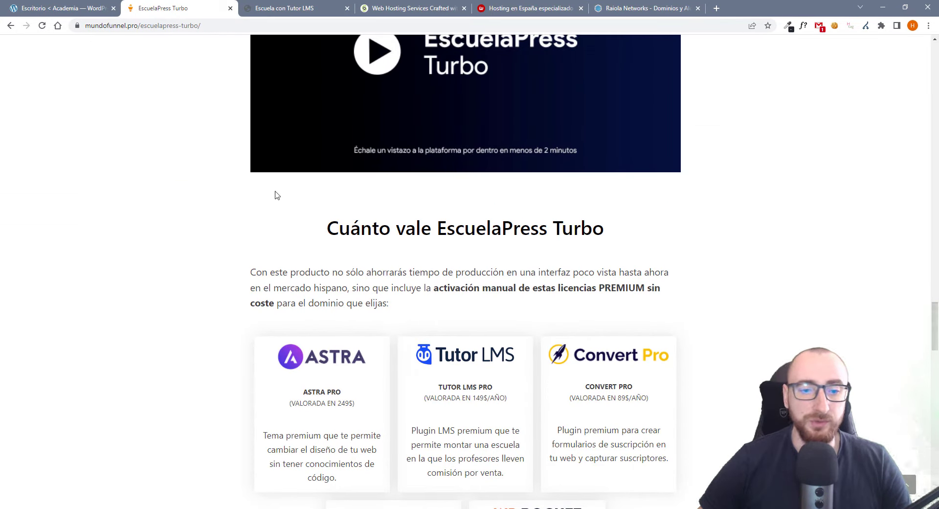
Open the Academia site's installed plugins and view the details of All-in-One WP Migration, closing them when done.
{"action": "left_click", "coordinate": [91, 8]}
{"action": "mouse_move", "coordinate": [37, 265]}
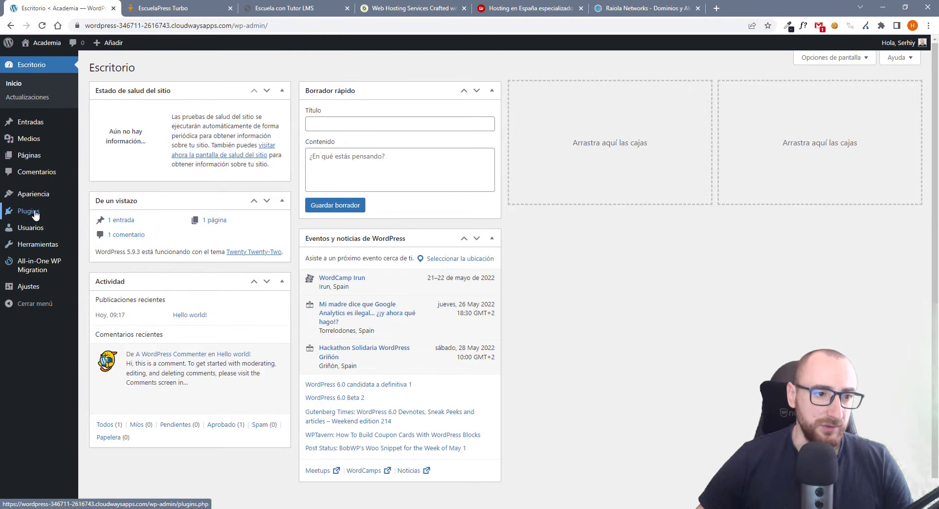
{"action": "mouse_move", "coordinate": [36, 214]}
{"action": "left_click", "coordinate": [128, 214]}
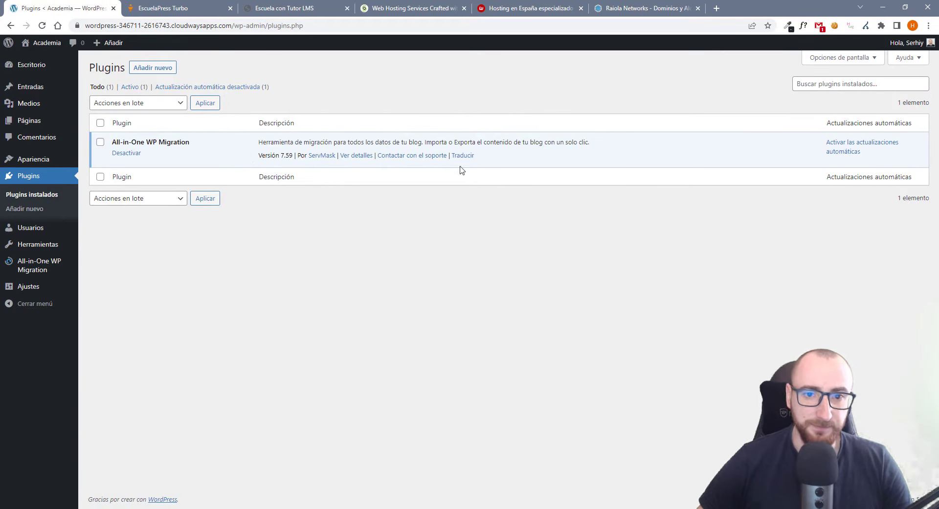
{"action": "left_click", "coordinate": [356, 156]}
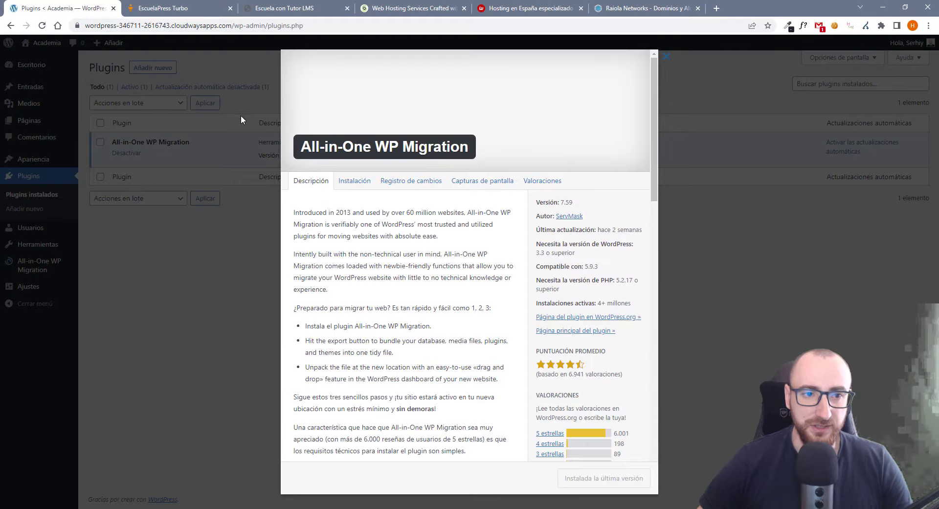
{"action": "left_click", "coordinate": [666, 57]}
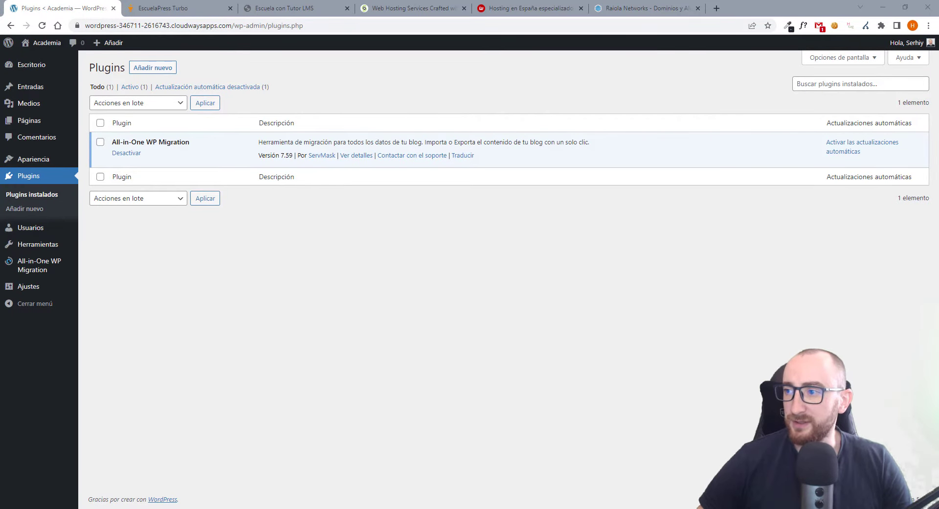
Bring the WinRAR window with the EscuelaPress Turbo installation archive over the browser and select all-in-one-wp-migration-unlimited-extension.zip.
{"action": "left_click_drag", "start_coordinate": [938, 131], "coordinate": [422, 130]}
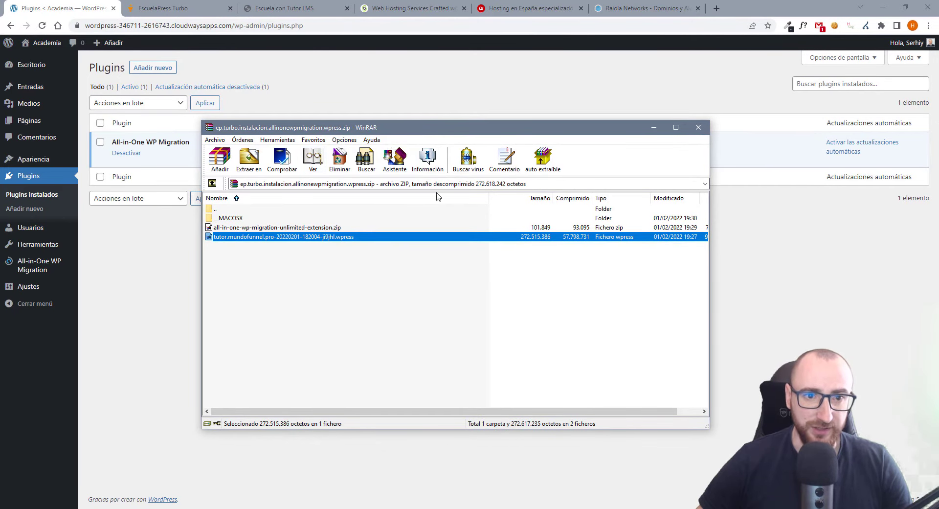
{"action": "left_click", "coordinate": [264, 226]}
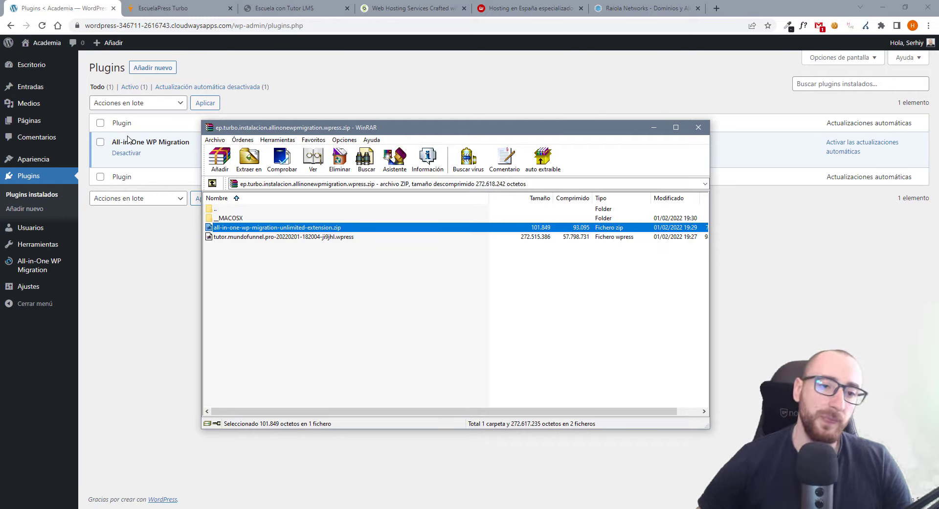
Upload all-in-one-wp-migration-unlimited-extension.zip from the installation archive as a new plugin, install it and activate it.
{"action": "left_click", "coordinate": [261, 239]}
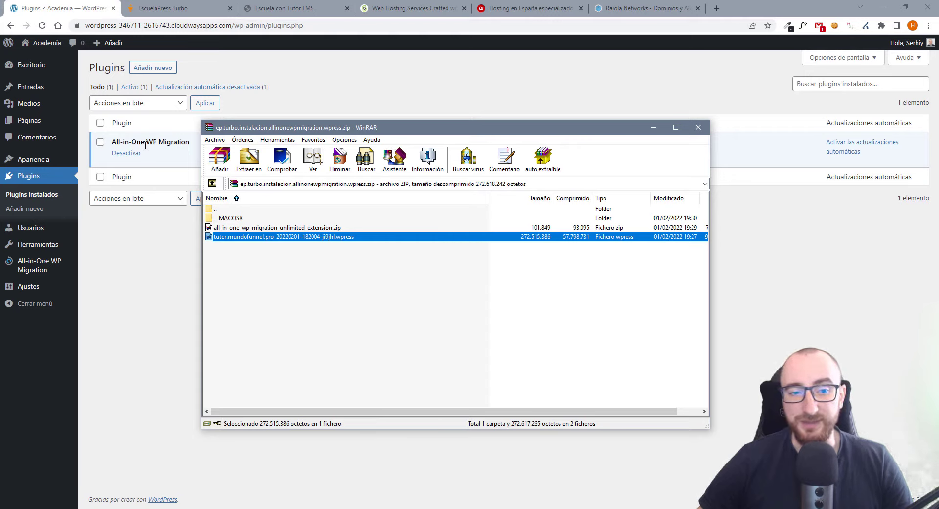
{"action": "left_click", "coordinate": [261, 228]}
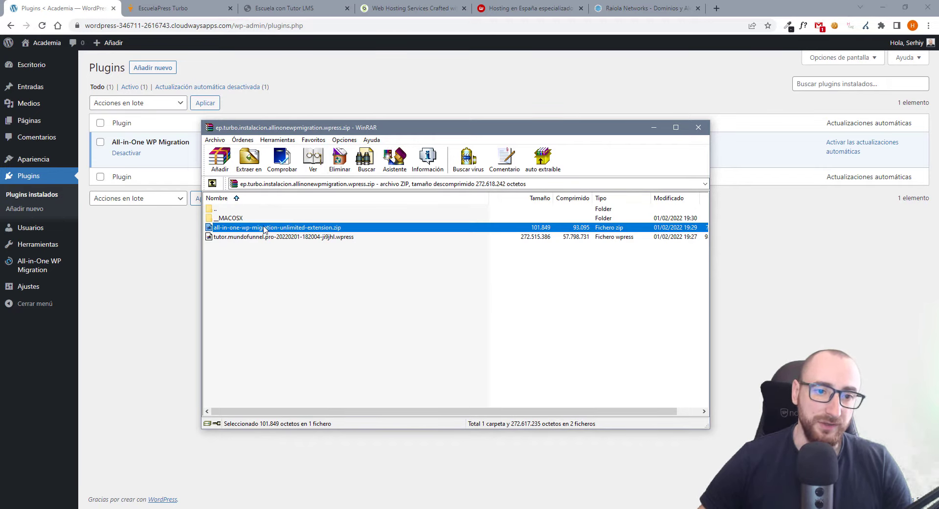
{"action": "left_click_drag", "start_coordinate": [363, 127], "coordinate": [566, 140]}
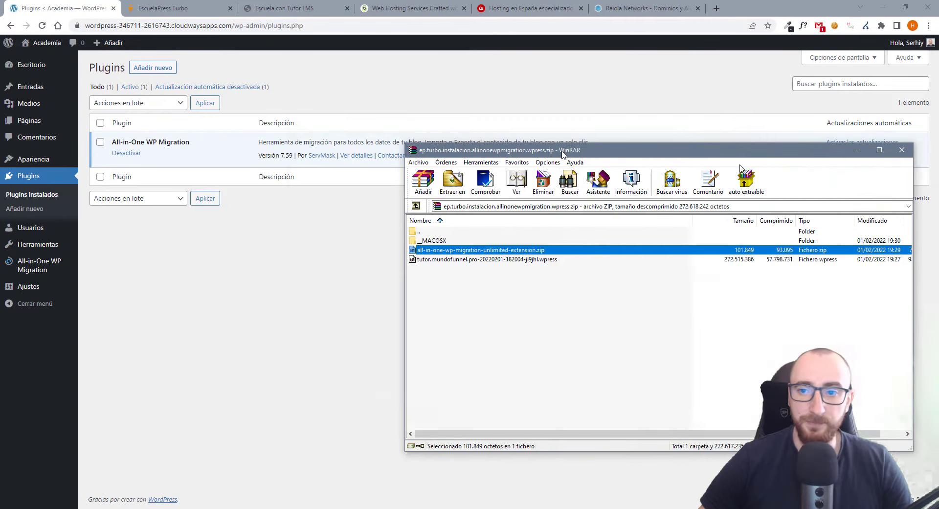
{"action": "left_click", "coordinate": [162, 67]}
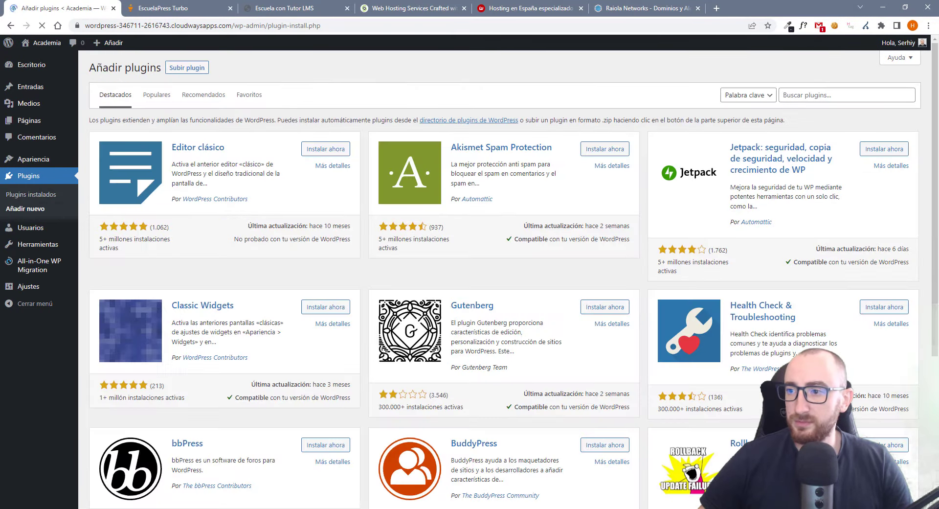
{"action": "left_click", "coordinate": [186, 67]}
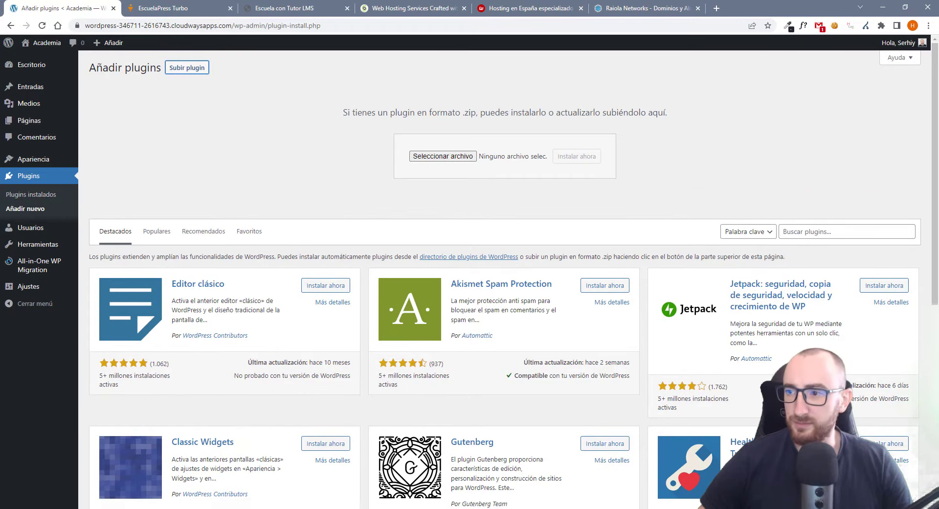
{"action": "left_click_drag", "start_coordinate": [789, 204], "coordinate": [443, 156]}
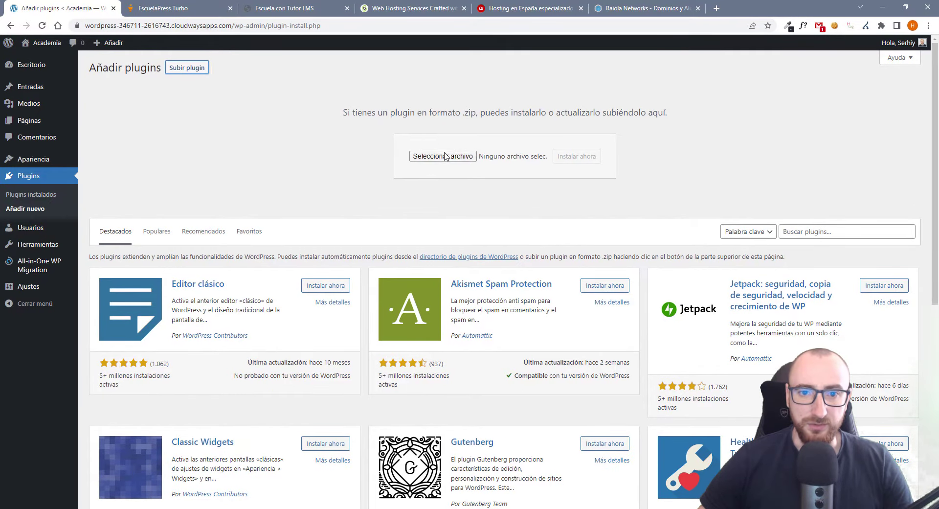
{"action": "left_click", "coordinate": [577, 161]}
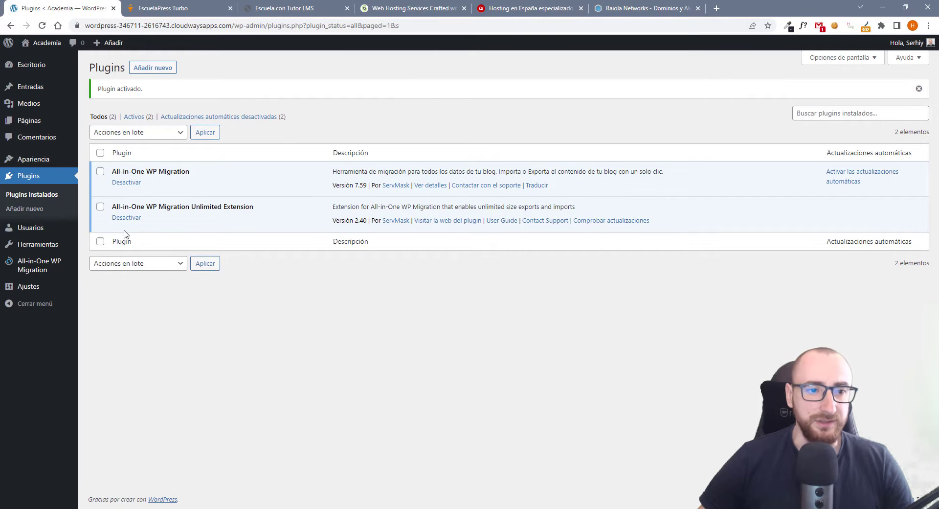
{"action": "left_click_drag", "start_coordinate": [158, 206], "coordinate": [253, 207]}
{"action": "mouse_move", "coordinate": [25, 266]}
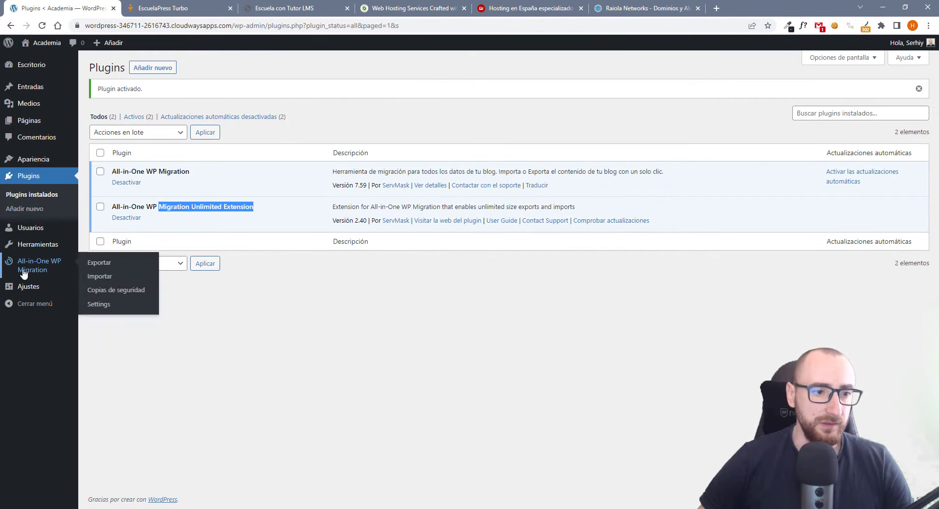
{"action": "left_click", "coordinate": [107, 277]}
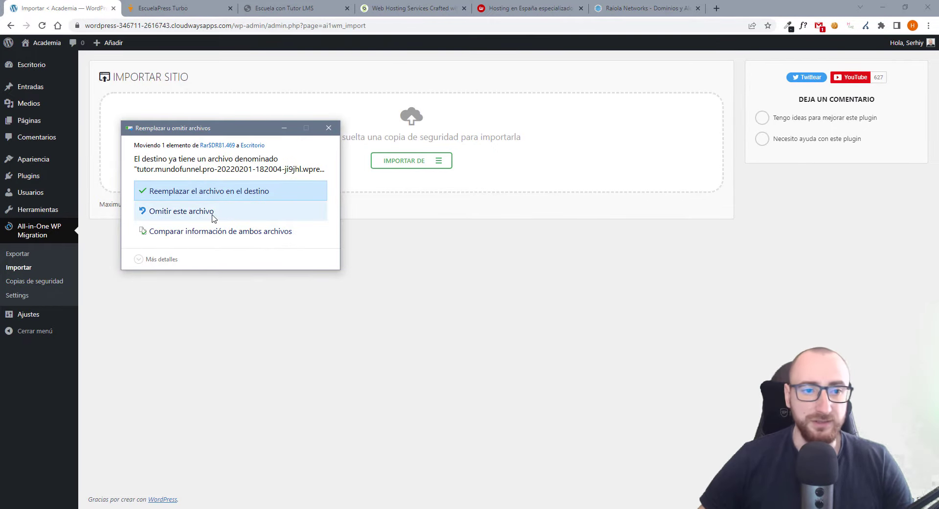
{"action": "left_click", "coordinate": [265, 199]}
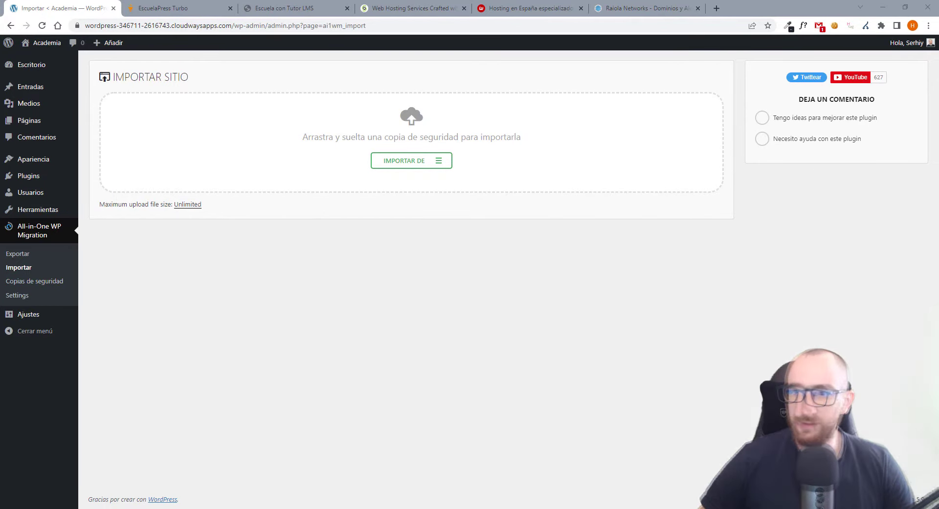
Import the extracted .wpress backup into the Academia site and agree to overwrite its database, media, plugins and themes.
{"action": "left_click", "coordinate": [440, 233]}
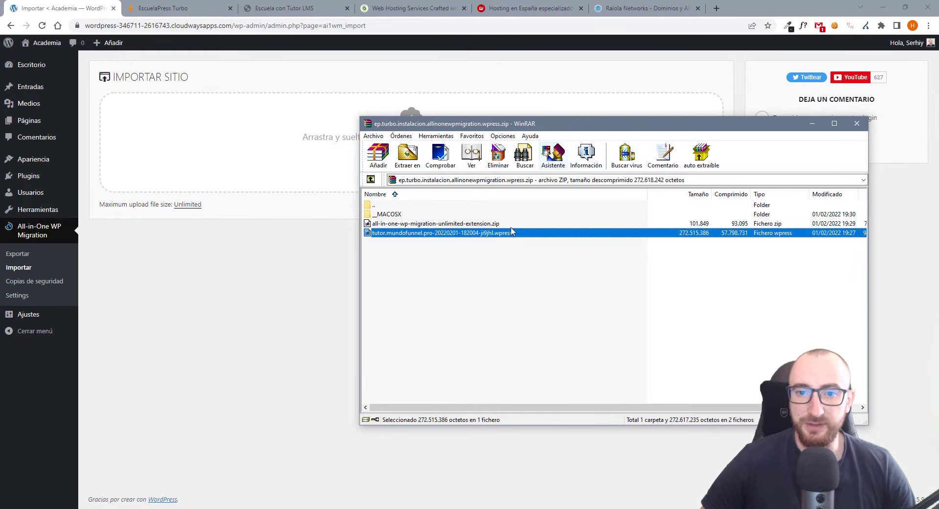
{"action": "left_click_drag", "start_coordinate": [649, 131], "coordinate": [482, 144]}
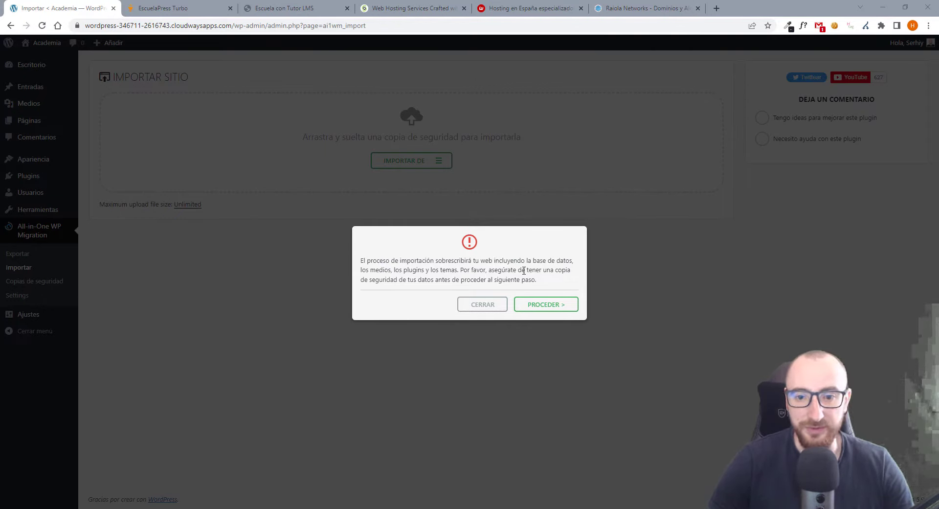
{"action": "left_click", "coordinate": [549, 306]}
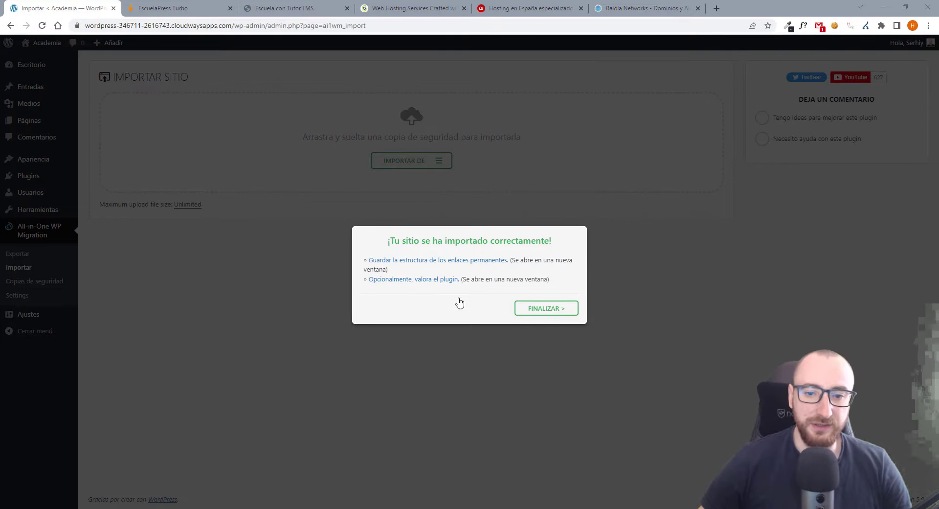
Finish the import, update the WordPress database and continue to the login page.
{"action": "left_click", "coordinate": [549, 309]}
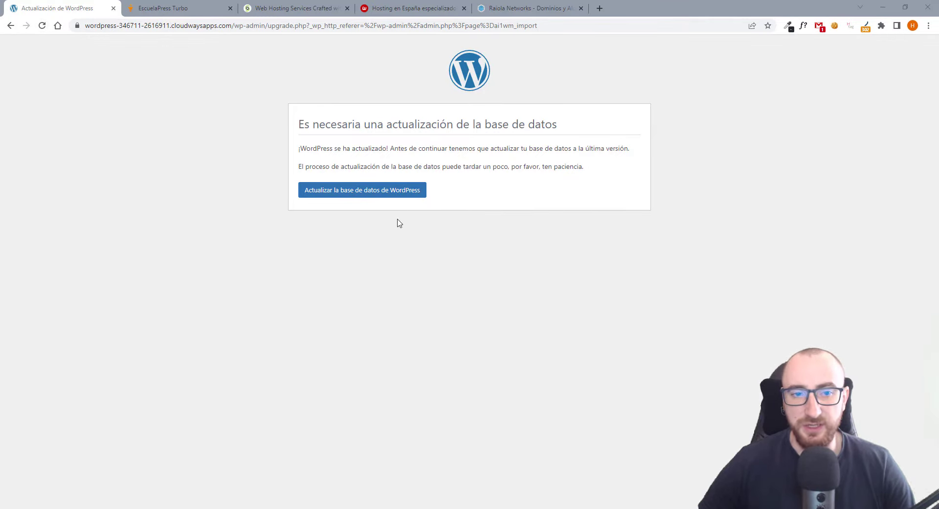
{"action": "left_click", "coordinate": [379, 194]}
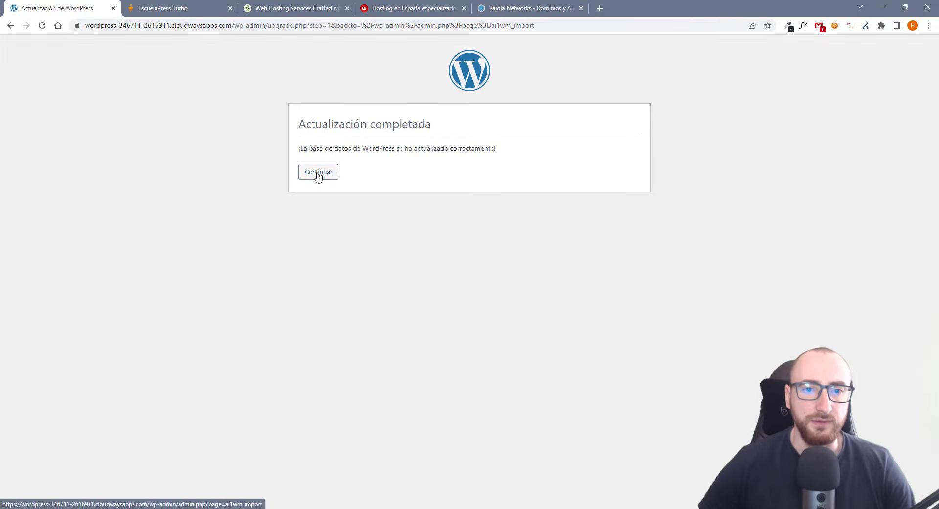
{"action": "left_click", "coordinate": [317, 174]}
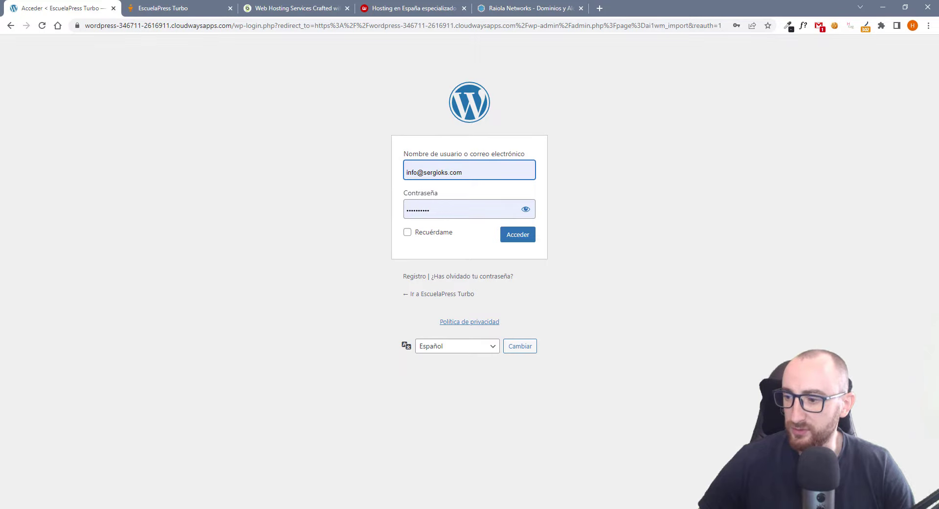
Log in to the imported site with its administrator username and account password.
{"action": "left_click_drag", "start_coordinate": [470, 170], "coordinate": [287, 168]}
{"action": "double_click", "coordinate": [471, 170]}
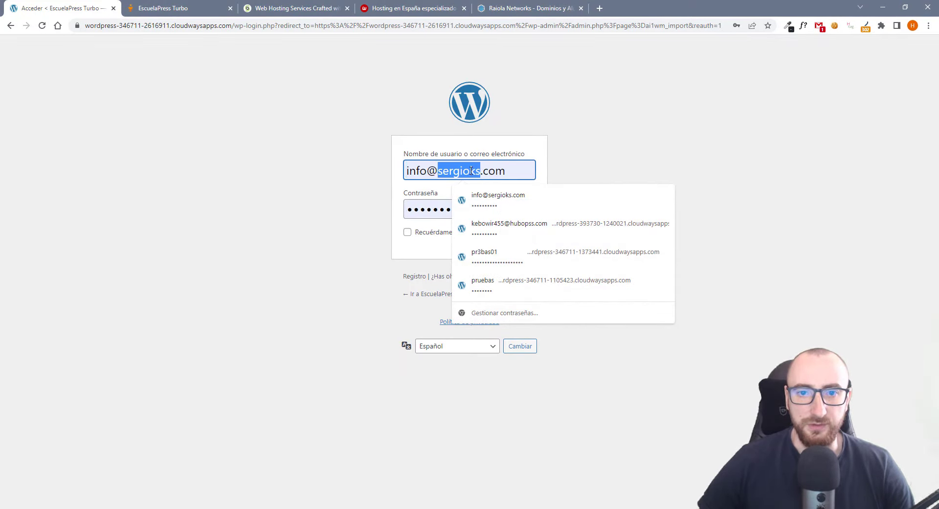
{"action": "key", "text": "ctrl+a"}
{"action": "type", "text": "mundofunnel"}
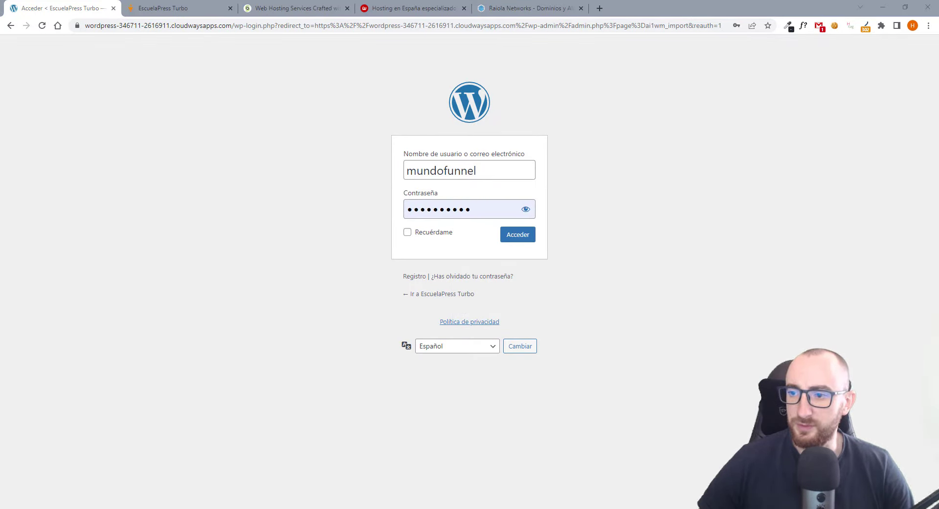
{"action": "key", "text": "Tab"}
{"action": "key", "text": "ctrl+v"}
{"action": "left_click", "coordinate": [519, 235]}
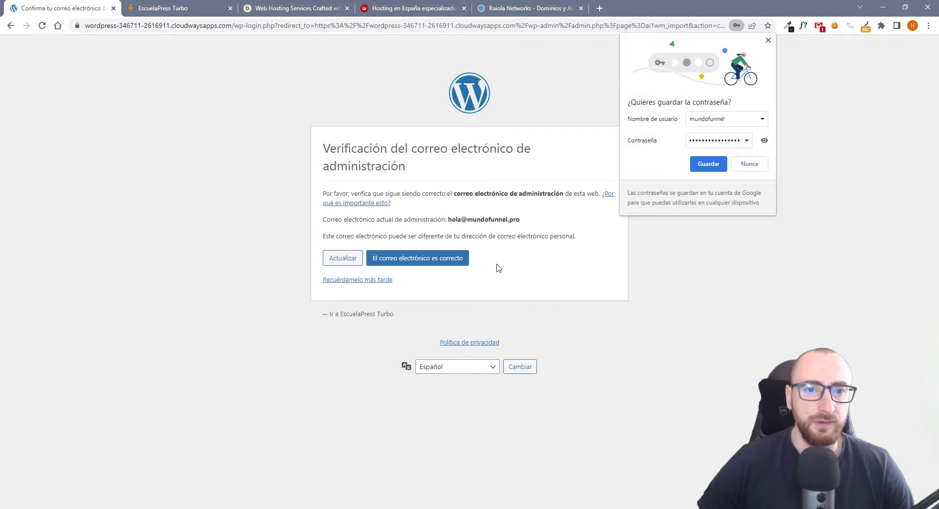
Dismiss the browser's offer to save the password and confirm the site's administration email as correct.
{"action": "left_click", "coordinate": [768, 41]}
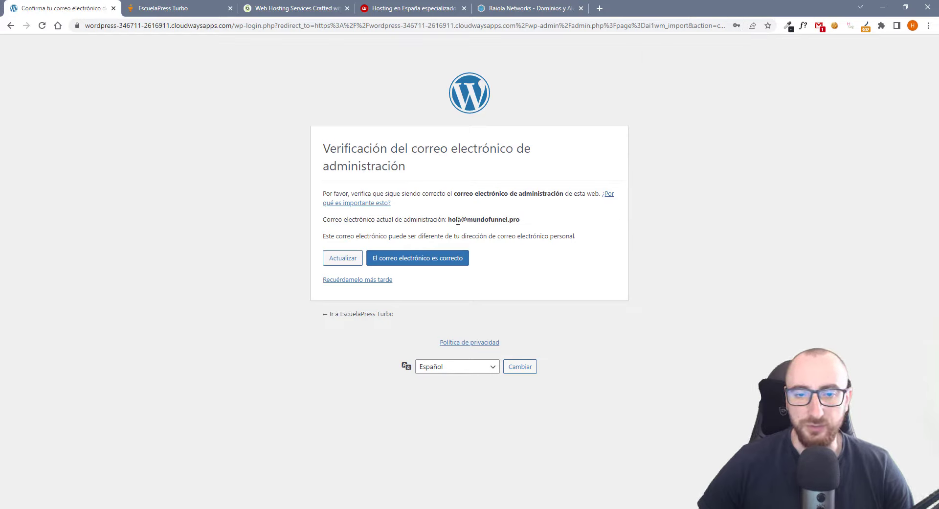
{"action": "left_click_drag", "start_coordinate": [447, 219], "coordinate": [551, 218]}
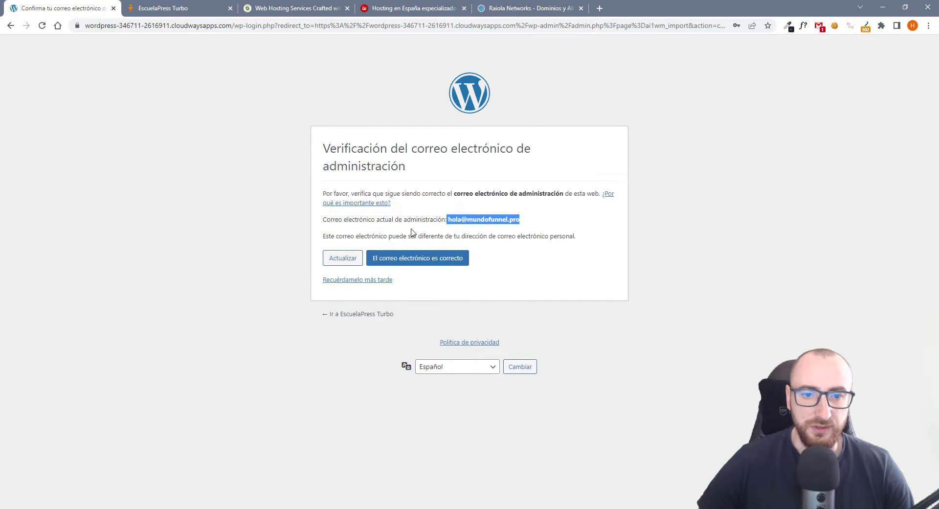
{"action": "left_click", "coordinate": [435, 261]}
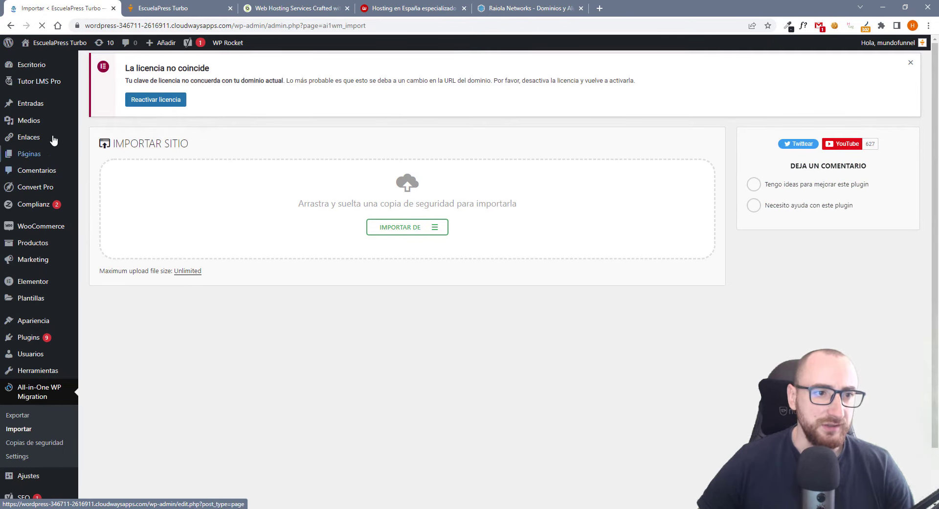
Open the imported EscuelaPress Turbo site in a new tab and look through its home page.
{"action": "scroll", "coordinate": [34, 401], "scroll_direction": "down", "scroll_amount": 1}
{"action": "scroll", "coordinate": [46, 362], "scroll_direction": "up", "scroll_amount": 1}
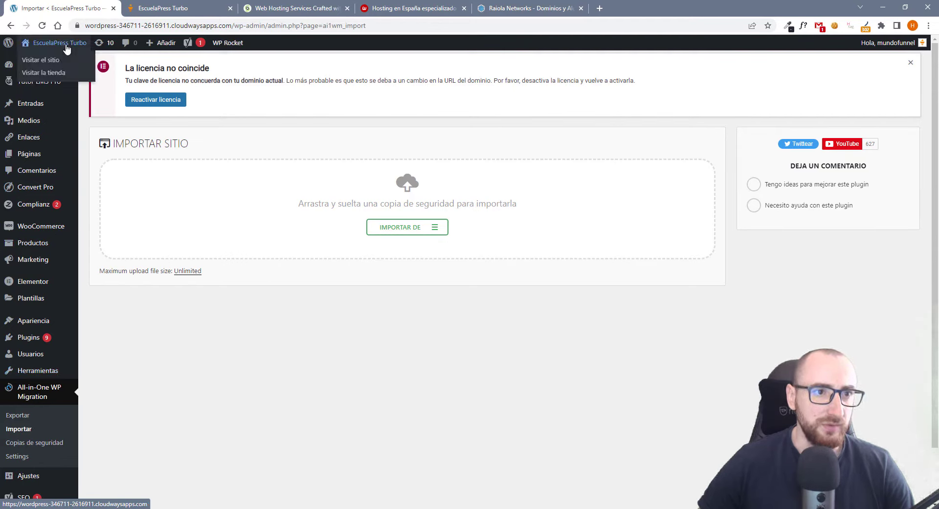
{"action": "middle_click", "coordinate": [68, 64]}
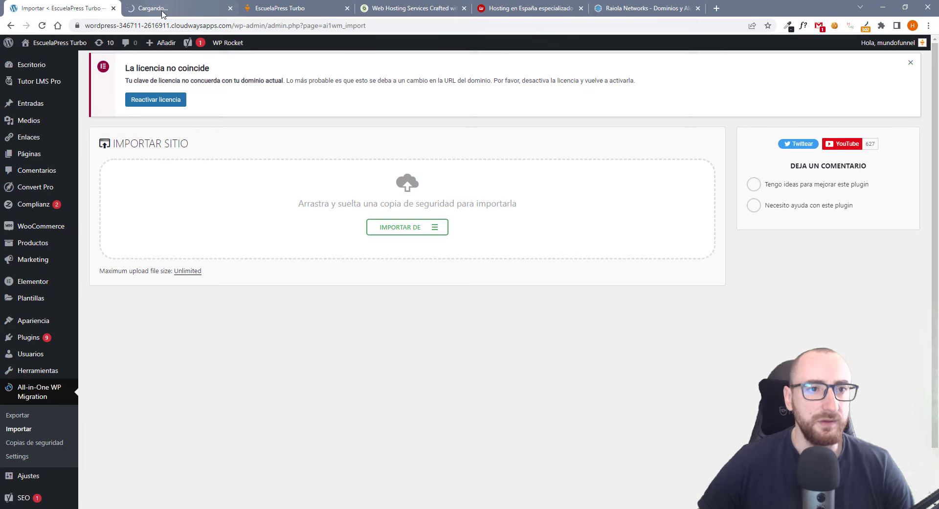
{"action": "left_click", "coordinate": [181, 8]}
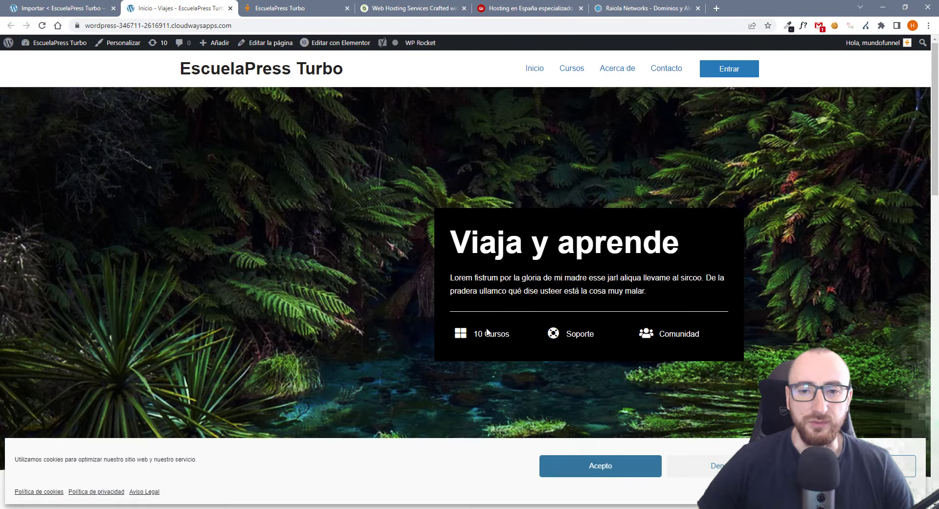
{"action": "scroll", "coordinate": [477, 246], "scroll_direction": "down", "scroll_amount": 10}
{"action": "scroll", "coordinate": [419, 275], "scroll_direction": "down", "scroll_amount": 9}
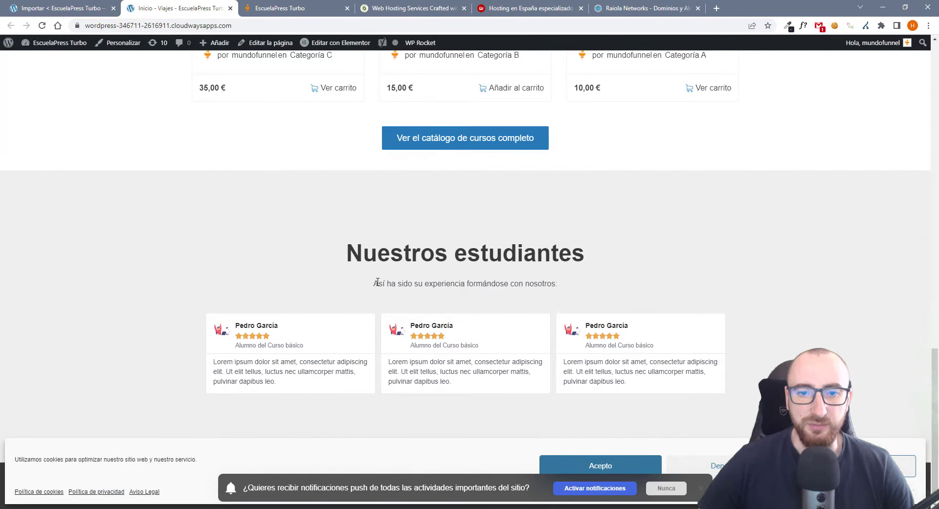
{"action": "scroll", "coordinate": [673, 282], "scroll_direction": "up", "scroll_amount": 5}
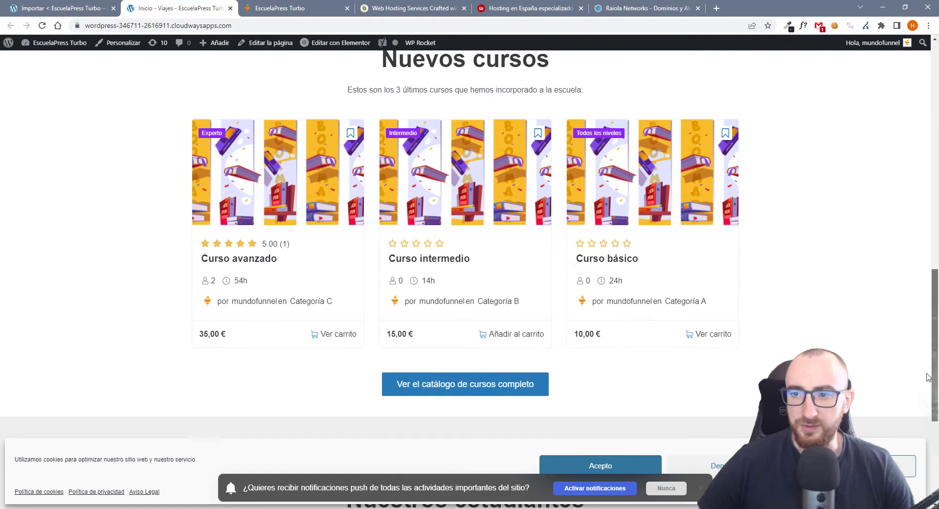
{"action": "left_click_drag", "start_coordinate": [931, 408], "coordinate": [931, 182]}
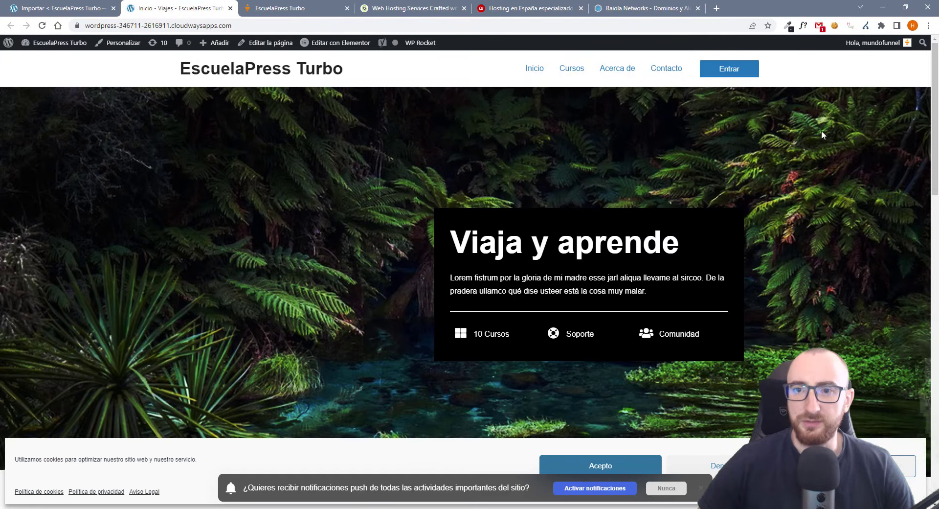
Open the Contacto page, look through it and accept the site's cookies.
{"action": "left_click", "coordinate": [660, 71]}
{"action": "scroll", "coordinate": [295, 256], "scroll_direction": "down", "scroll_amount": 5}
{"action": "scroll", "coordinate": [344, 260], "scroll_direction": "down", "scroll_amount": 5}
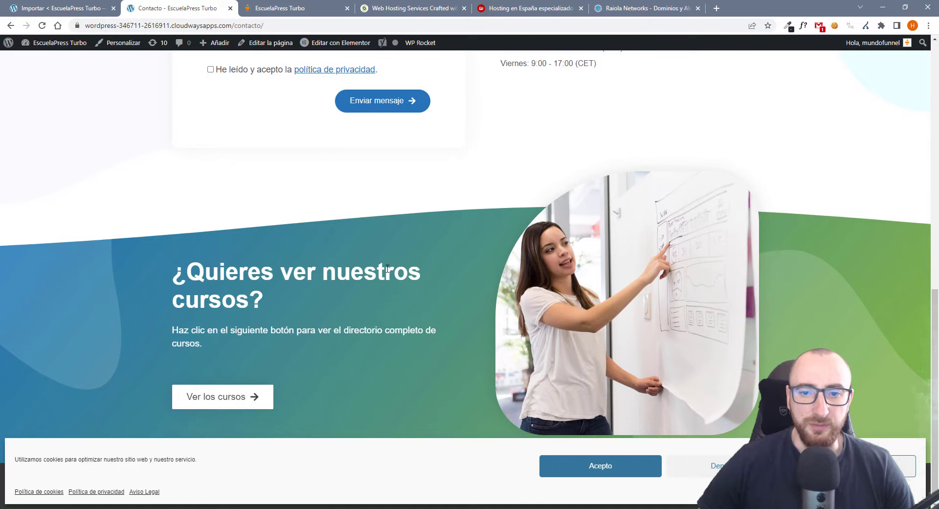
{"action": "scroll", "coordinate": [427, 297], "scroll_direction": "up", "scroll_amount": 7}
{"action": "left_click", "coordinate": [610, 478]}
{"action": "scroll", "coordinate": [582, 206], "scroll_direction": "up", "scroll_amount": 5}
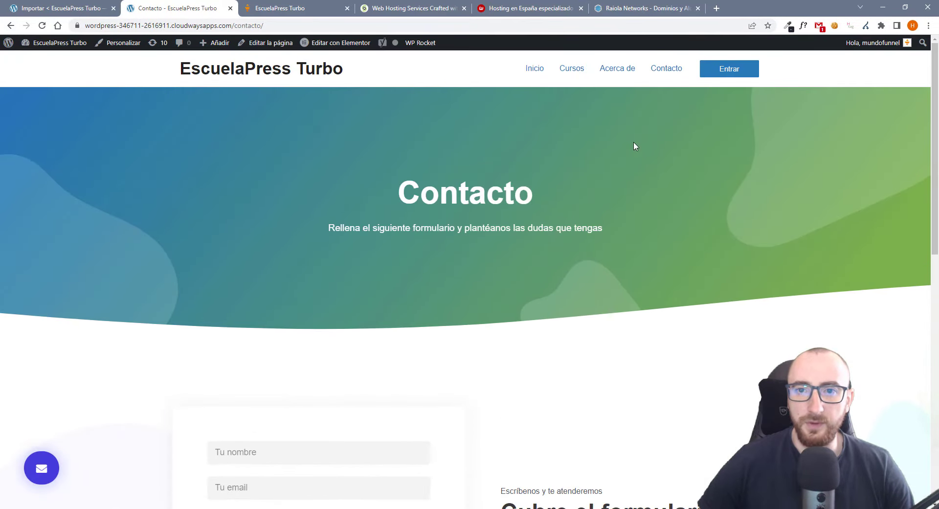
View the course catalogue under Cursos and return to the home page's new courses section.
{"action": "left_click", "coordinate": [570, 67]}
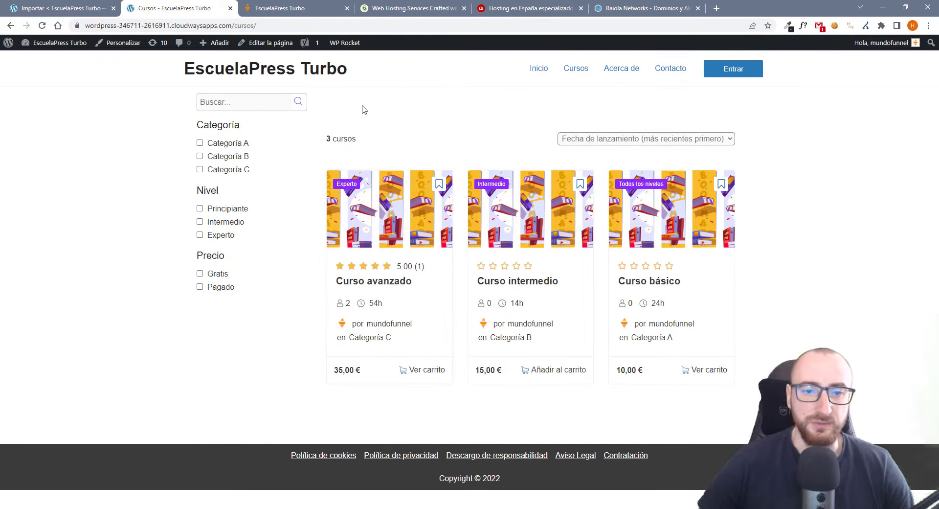
{"action": "left_click", "coordinate": [546, 73]}
{"action": "scroll", "coordinate": [350, 230], "scroll_direction": "down", "scroll_amount": 8}
{"action": "scroll", "coordinate": [351, 200], "scroll_direction": "down", "scroll_amount": 7}
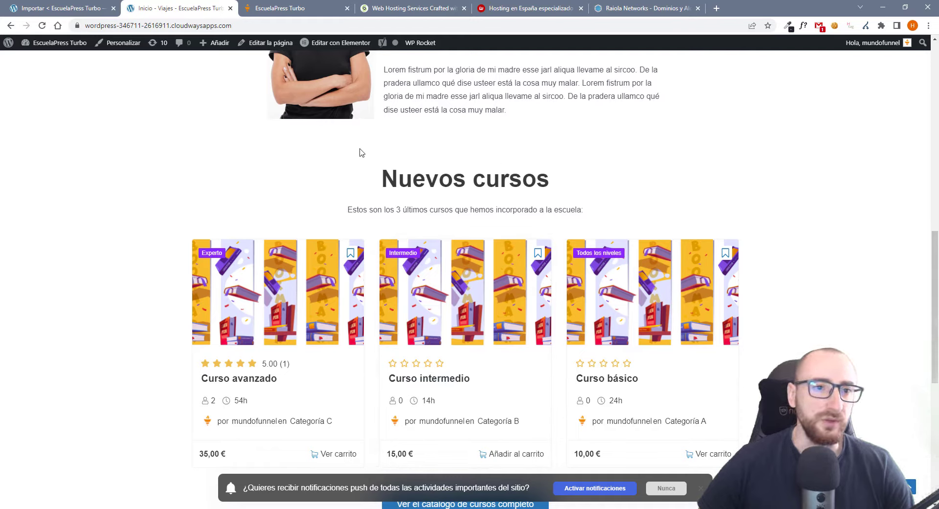
Return to the administration area and look over the list of installed plugins.
{"action": "left_click", "coordinate": [78, 10]}
{"action": "mouse_move", "coordinate": [41, 340]}
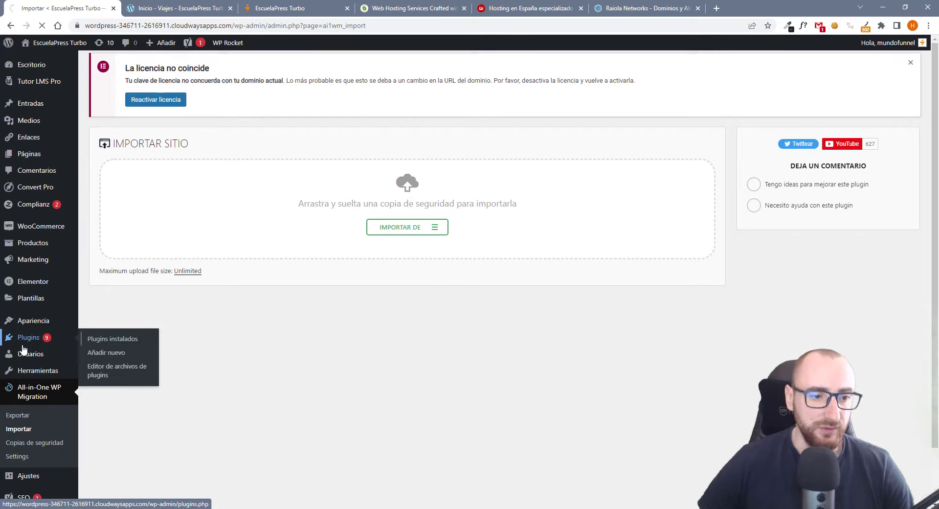
{"action": "left_click", "coordinate": [39, 336]}
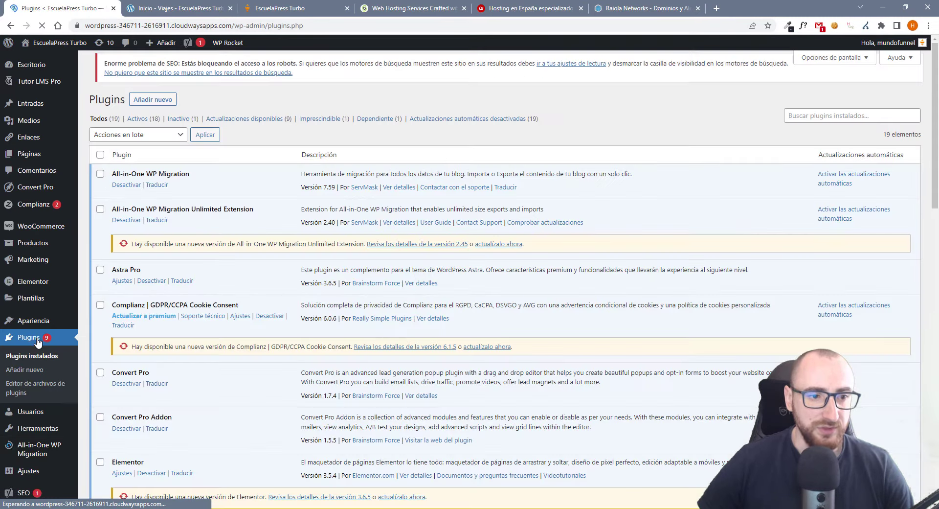
{"action": "scroll", "coordinate": [144, 235], "scroll_direction": "down", "scroll_amount": 4}
{"action": "scroll", "coordinate": [122, 173], "scroll_direction": "up", "scroll_amount": 4}
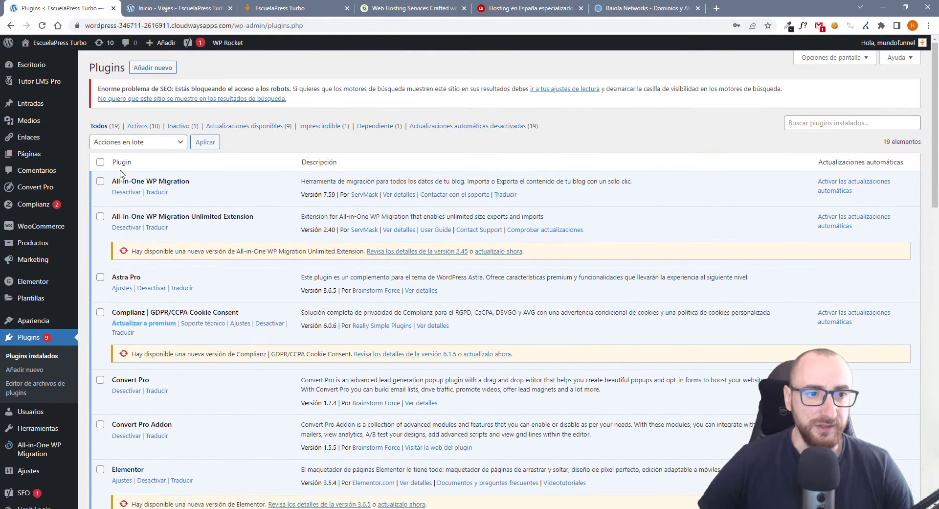
Go through the installed plugins from All-in-One WP Migration to Yoast SEO, checking what each one provides.
{"action": "scroll", "coordinate": [141, 196], "scroll_direction": "down", "scroll_amount": 4}
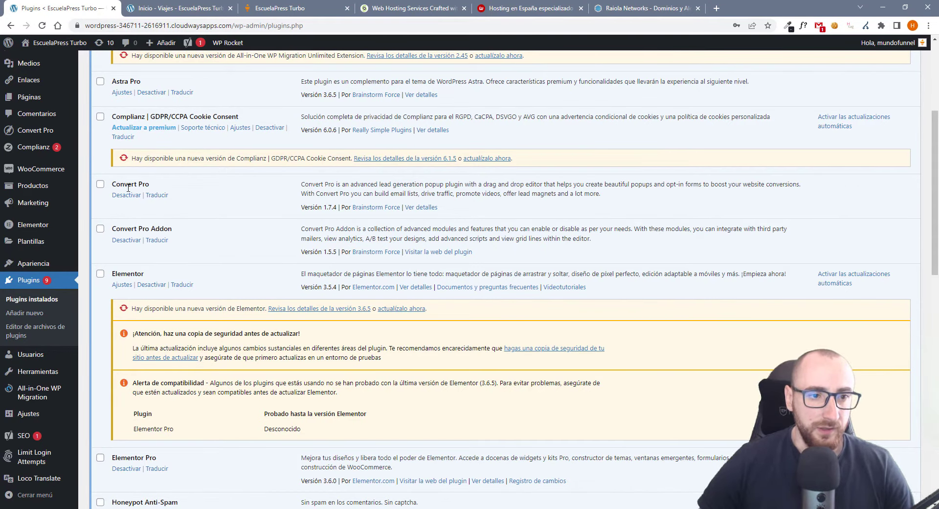
{"action": "scroll", "coordinate": [152, 251], "scroll_direction": "down", "scroll_amount": 2}
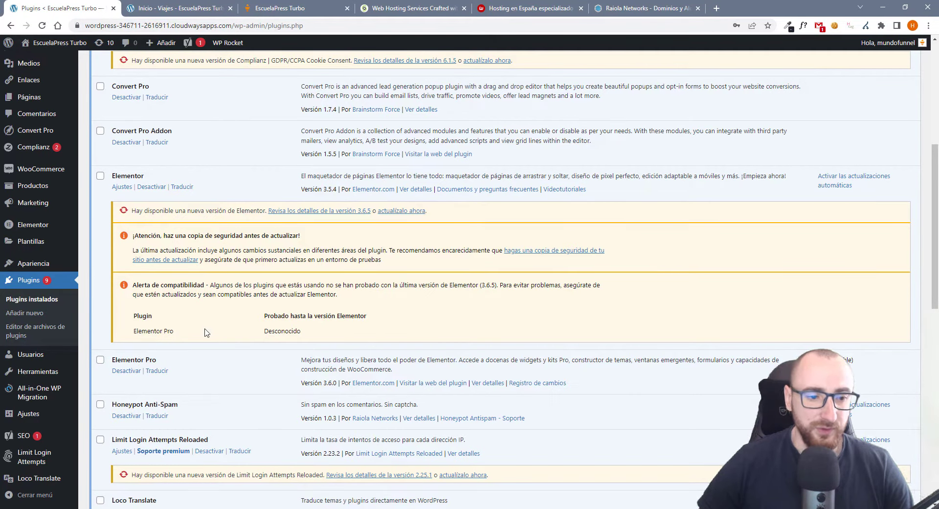
{"action": "scroll", "coordinate": [245, 319], "scroll_direction": "down", "scroll_amount": 2}
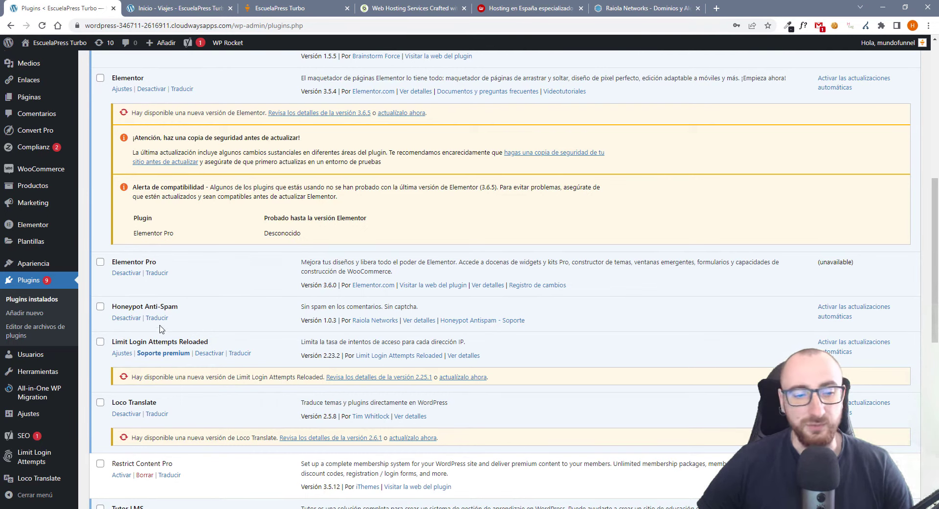
{"action": "scroll", "coordinate": [162, 329], "scroll_direction": "down", "scroll_amount": 3}
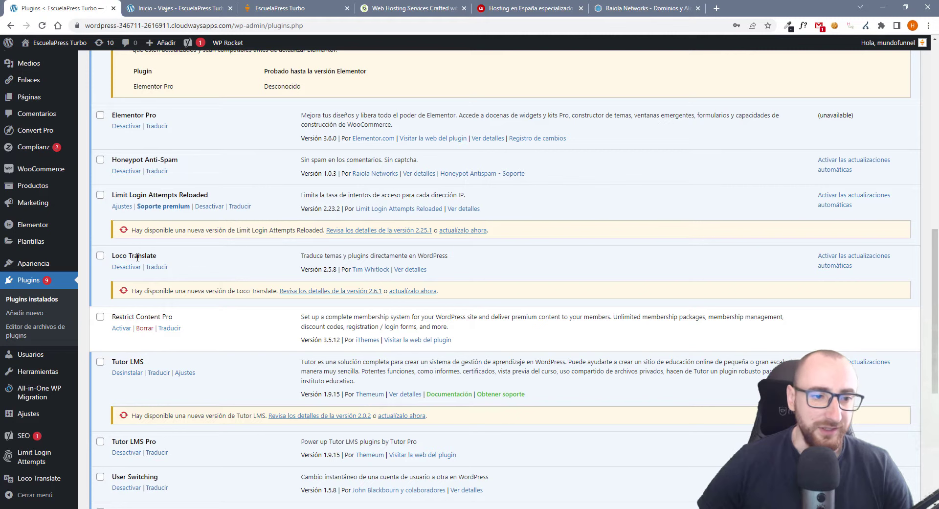
{"action": "scroll", "coordinate": [137, 286], "scroll_direction": "down", "scroll_amount": 4}
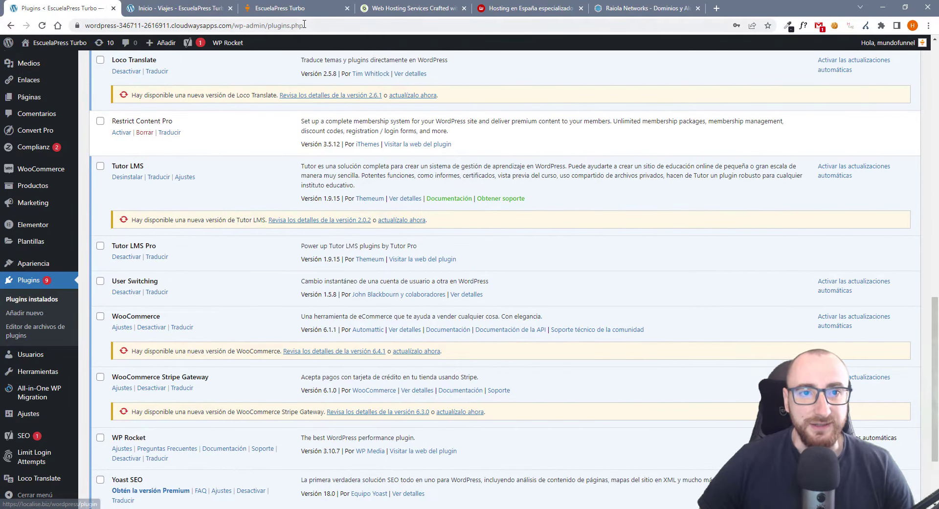
Check the included premium licences on the EscuelaPress Turbo sales page and return to the installed plugins.
{"action": "left_click", "coordinate": [289, 9]}
{"action": "scroll", "coordinate": [589, 322], "scroll_direction": "down", "scroll_amount": 5}
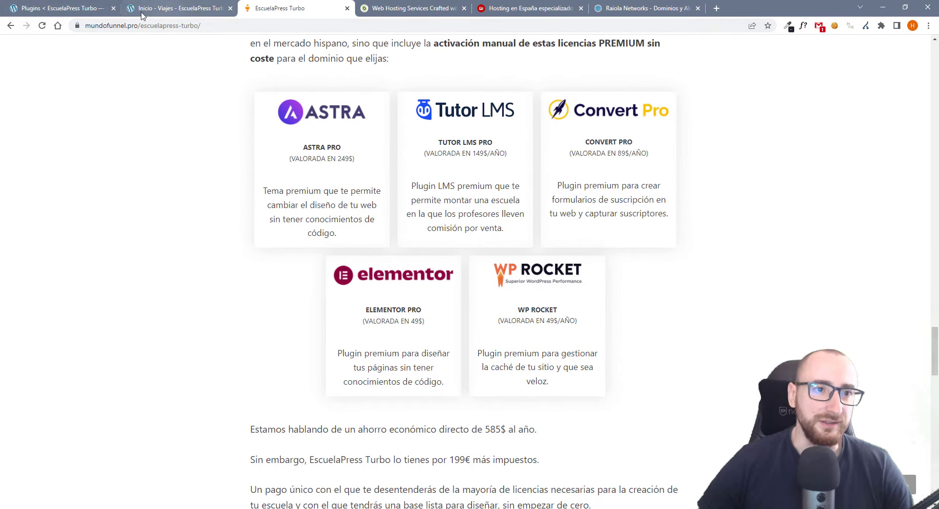
{"action": "left_click", "coordinate": [90, 10]}
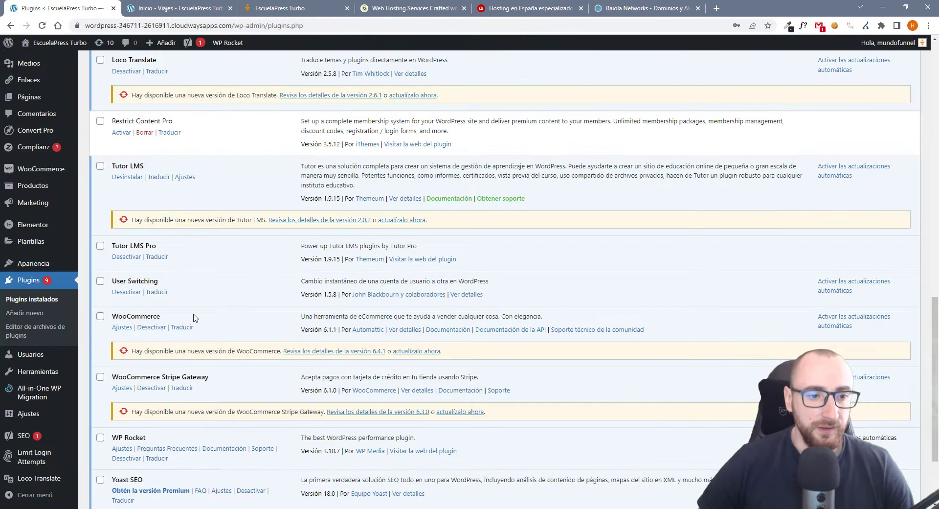
Review the Tutor LMS, User Switching, WooCommerce, WP Rocket and Yoast SEO entries, then return to the start of the plugin list.
{"action": "scroll", "coordinate": [141, 126], "scroll_direction": "up", "scroll_amount": 1}
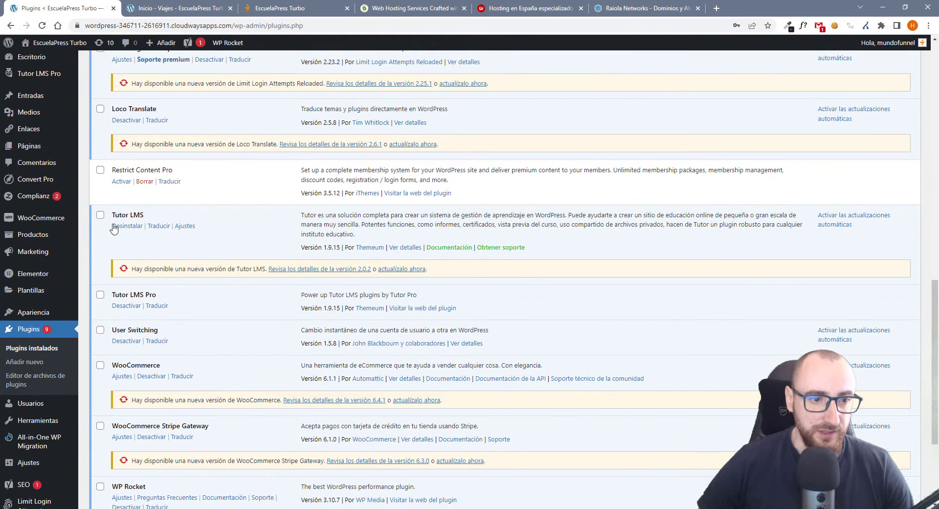
{"action": "scroll", "coordinate": [122, 295], "scroll_direction": "down", "scroll_amount": 2}
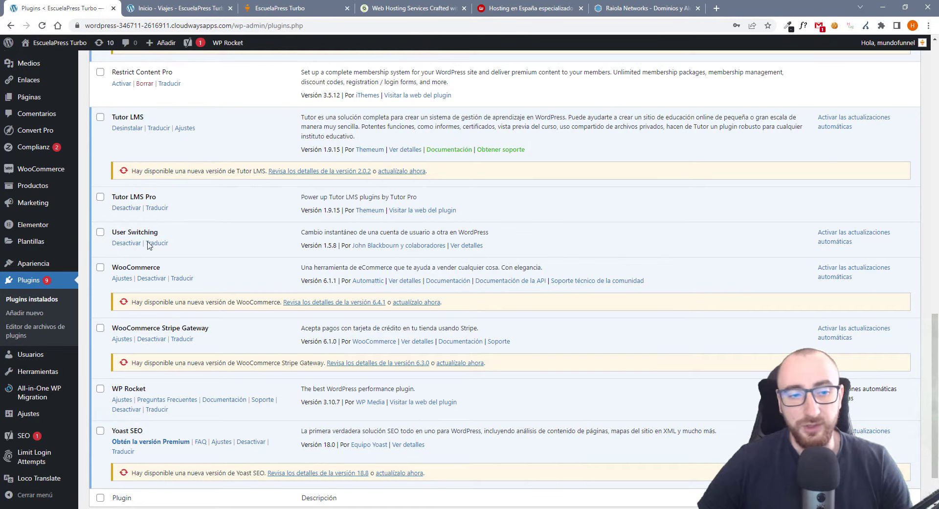
{"action": "scroll", "coordinate": [173, 252], "scroll_direction": "up", "scroll_amount": 5}
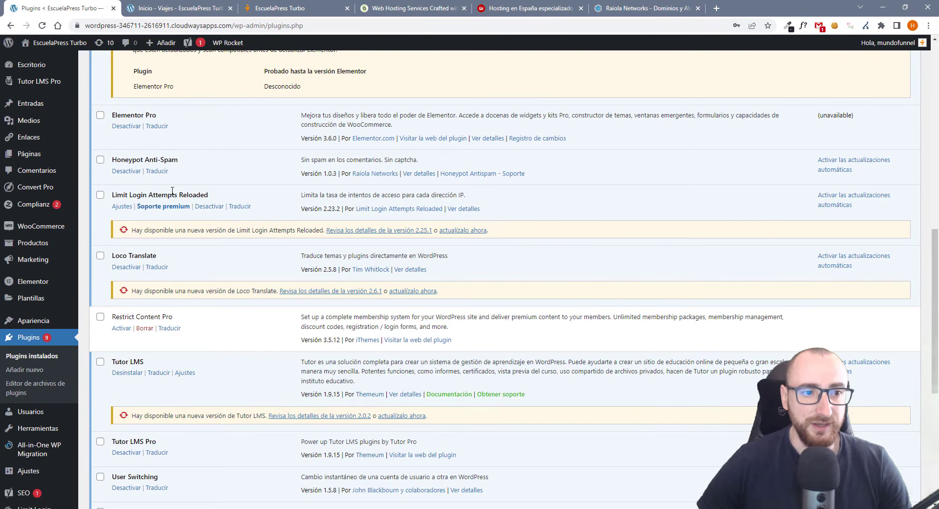
{"action": "scroll", "coordinate": [172, 191], "scroll_direction": "up", "scroll_amount": 4}
{"action": "scroll", "coordinate": [270, 234], "scroll_direction": "up", "scroll_amount": 6}
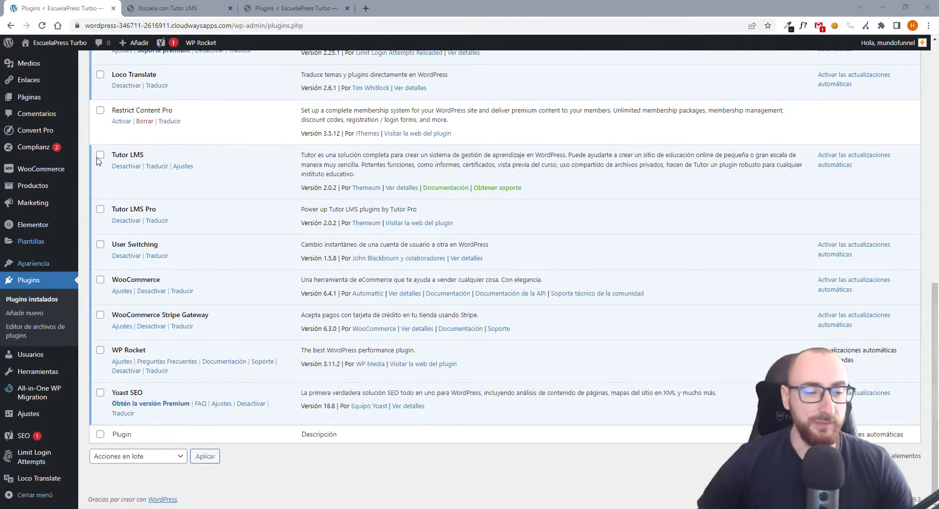
Look over the updated plugin list from Yoast SEO back up to All-in-One WP Migration.
{"action": "scroll", "coordinate": [308, 210], "scroll_direction": "up", "scroll_amount": 5}
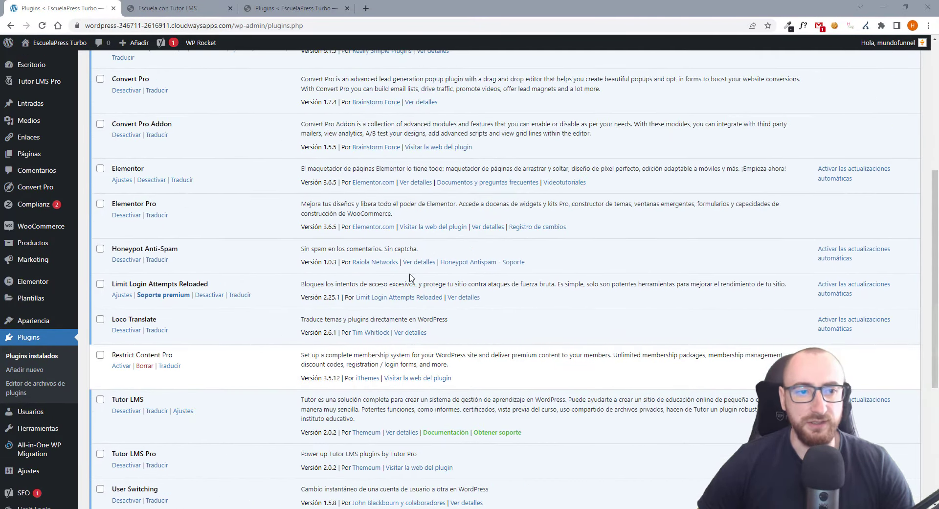
{"action": "scroll", "coordinate": [202, 184], "scroll_direction": "up", "scroll_amount": 4}
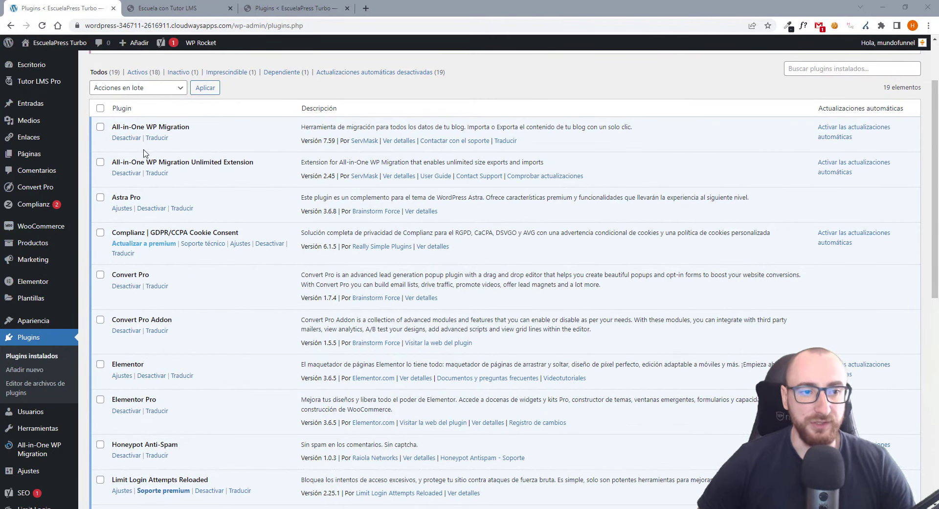
{"action": "left_click", "coordinate": [162, 8]}
{"action": "left_click", "coordinate": [59, 8]}
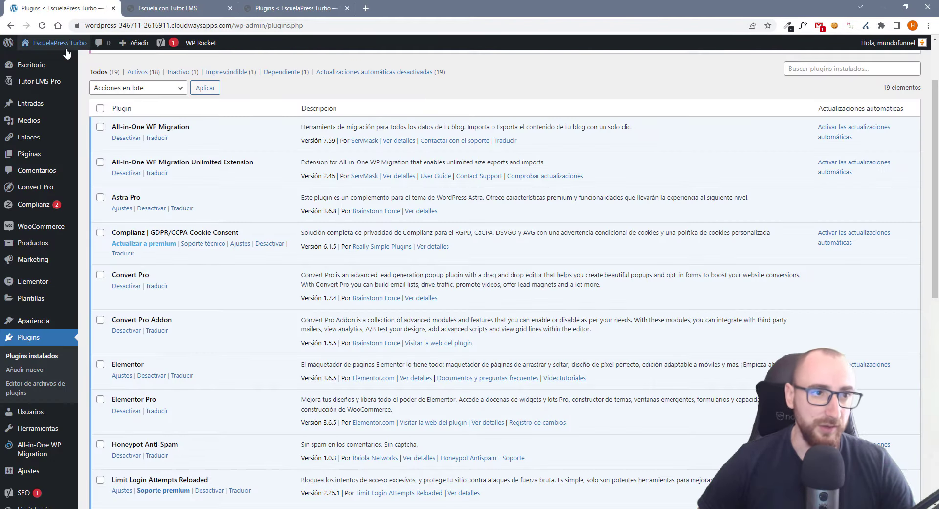
Open the EscuelaPress Turbo site in a new tab and look through its home page down to the footer.
{"action": "middle_click", "coordinate": [137, 43]}
{"action": "left_click", "coordinate": [152, 8]}
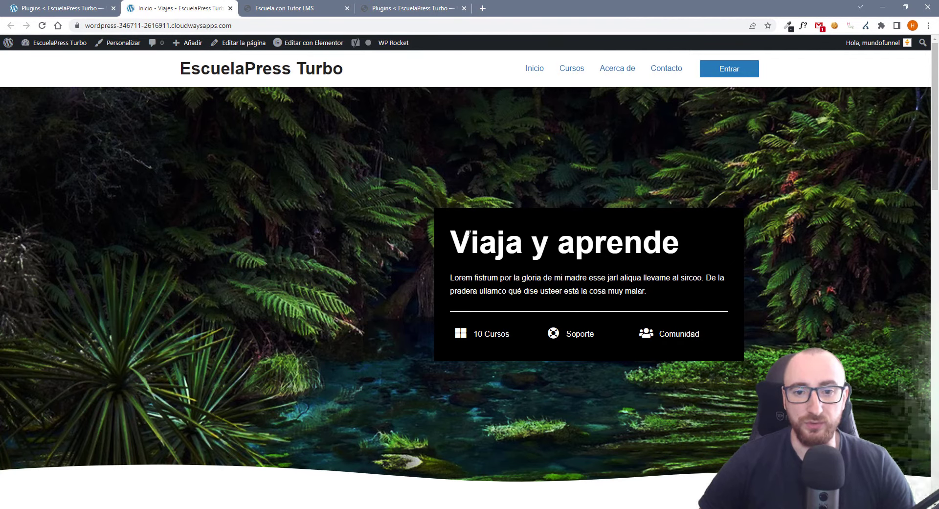
{"action": "scroll", "coordinate": [358, 165], "scroll_direction": "down", "scroll_amount": 5}
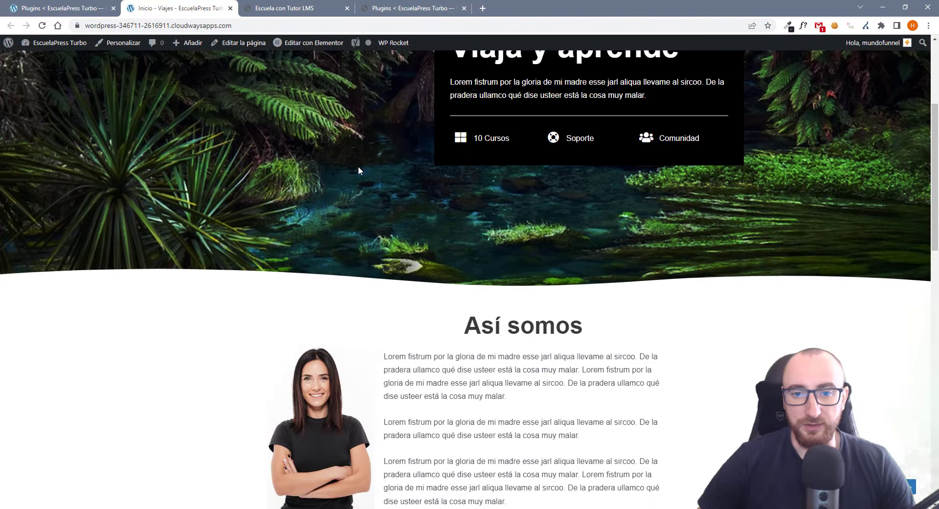
{"action": "scroll", "coordinate": [358, 166], "scroll_direction": "up", "scroll_amount": 5}
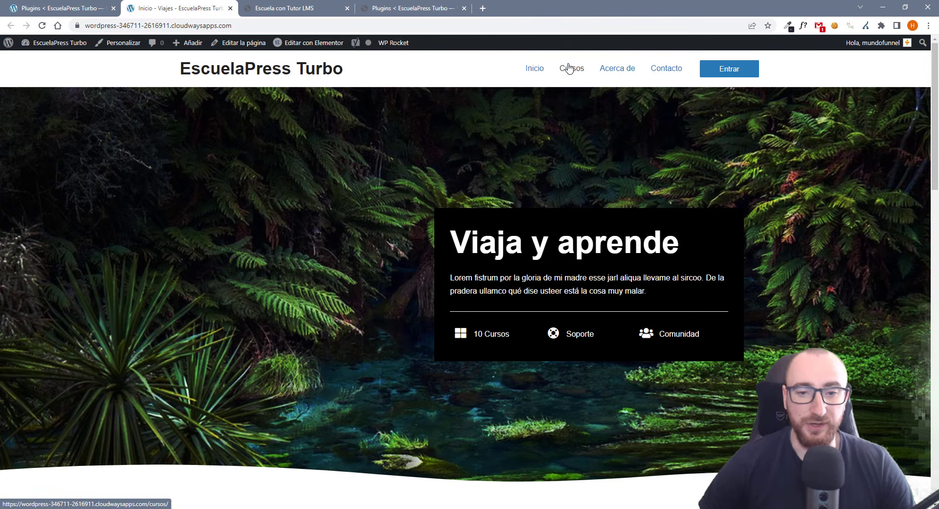
{"action": "scroll", "coordinate": [491, 173], "scroll_direction": "down", "scroll_amount": 10}
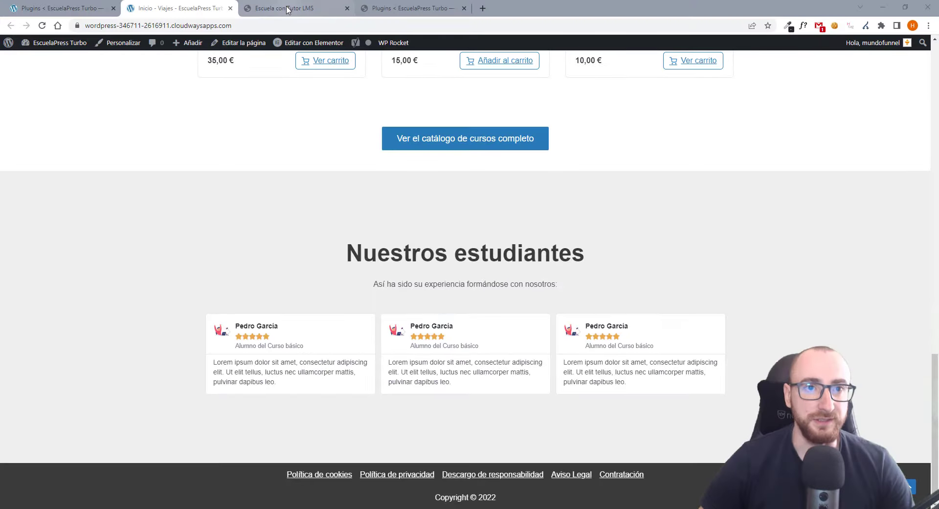
Compare the header menu of the Escuela con Tutor LMS demo with that of the imported site.
{"action": "left_click", "coordinate": [301, 8]}
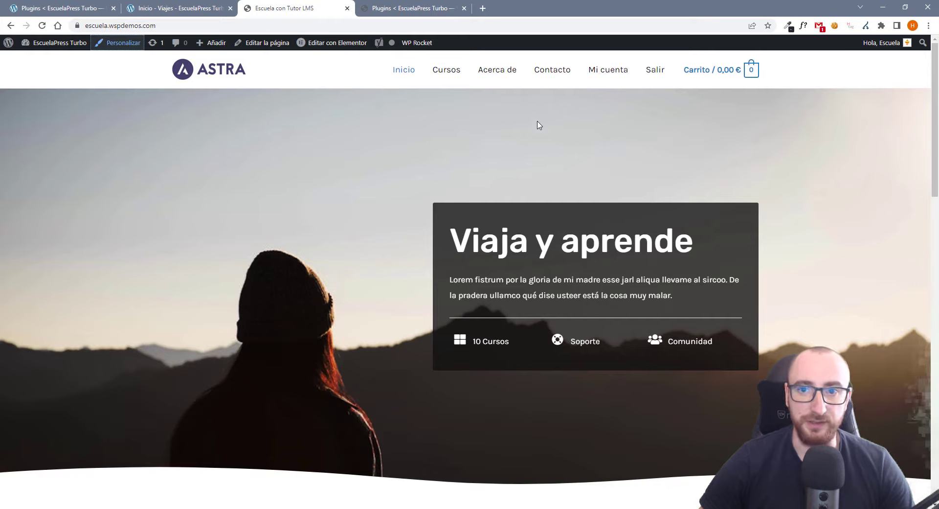
{"action": "mouse_move", "coordinate": [751, 73]}
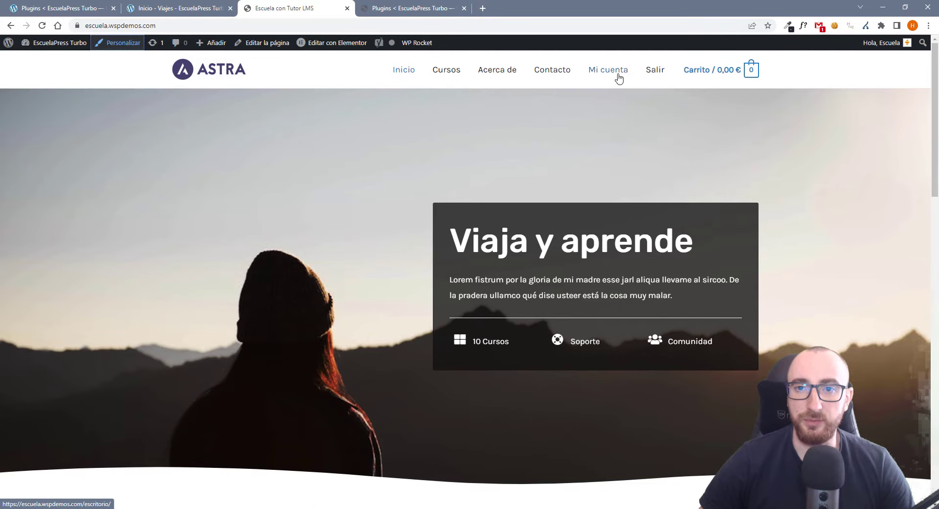
{"action": "left_click", "coordinate": [191, 11]}
{"action": "scroll", "coordinate": [614, 201], "scroll_direction": "up", "scroll_amount": 20}
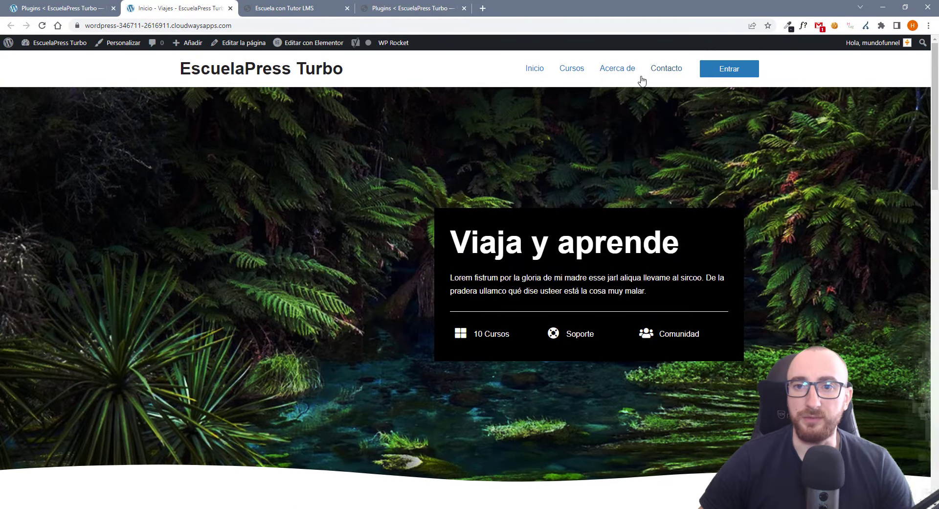
{"action": "left_click", "coordinate": [295, 8]}
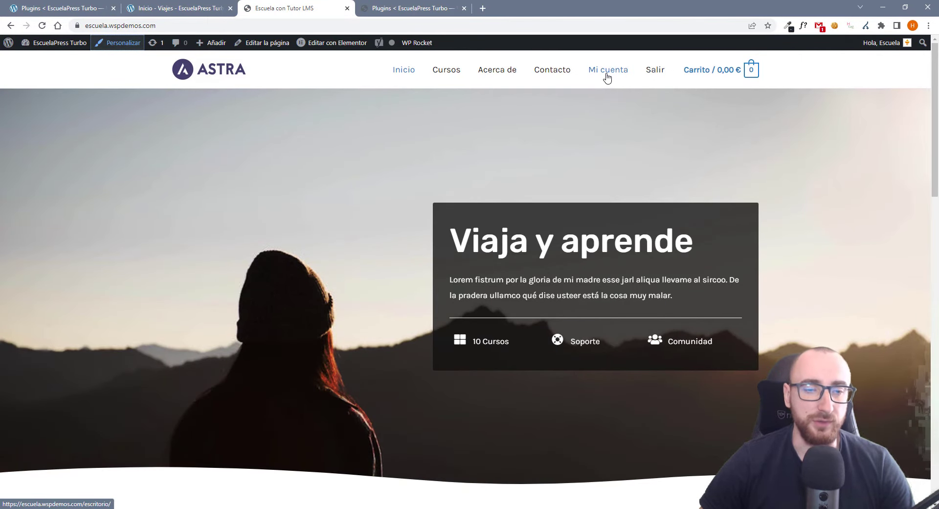
Look through the demo's home page down to the footer links and advance its Nuevos cursos carousel.
{"action": "scroll", "coordinate": [397, 287], "scroll_direction": "down", "scroll_amount": 1}
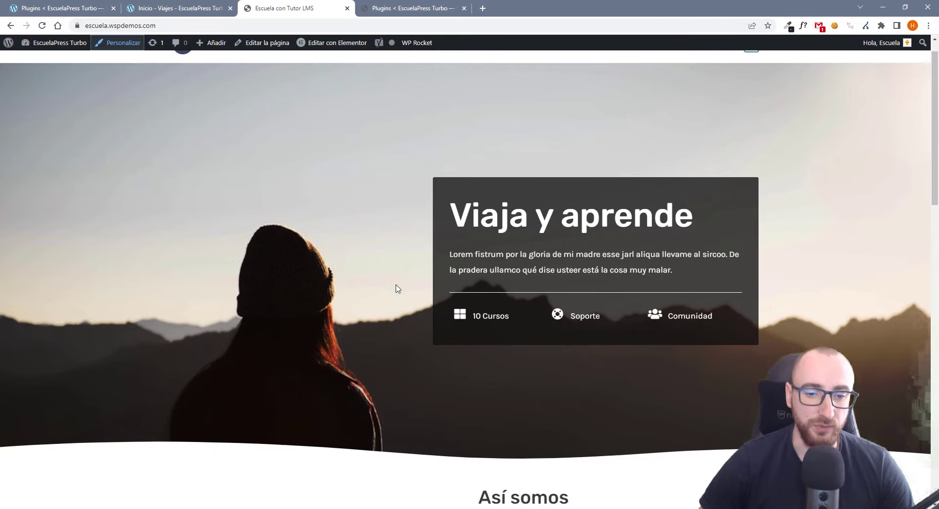
{"action": "scroll", "coordinate": [397, 287], "scroll_direction": "down", "scroll_amount": 20}
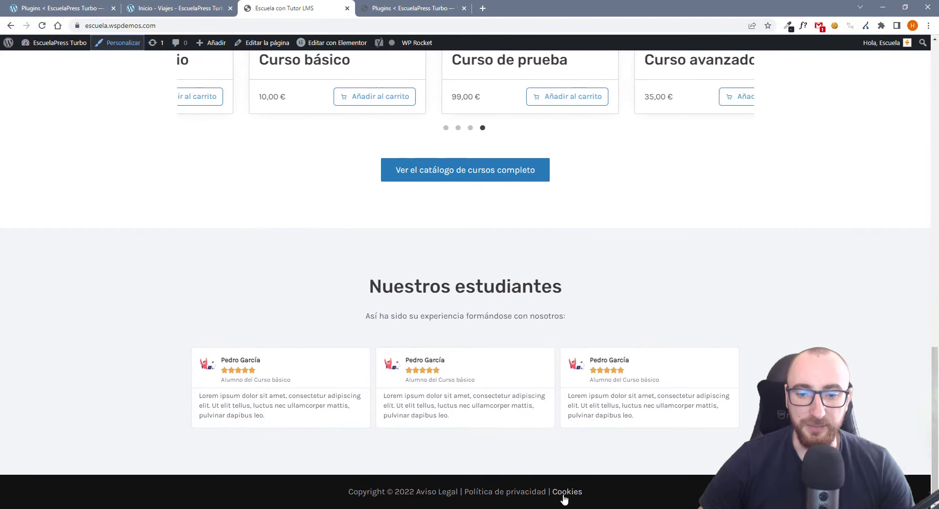
{"action": "scroll", "coordinate": [473, 360], "scroll_direction": "up", "scroll_amount": 5}
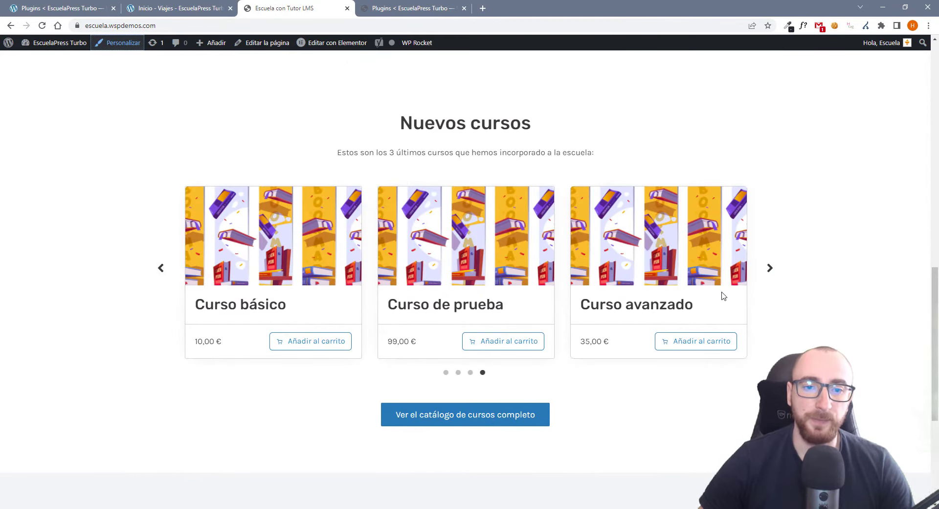
{"action": "left_click", "coordinate": [771, 267]}
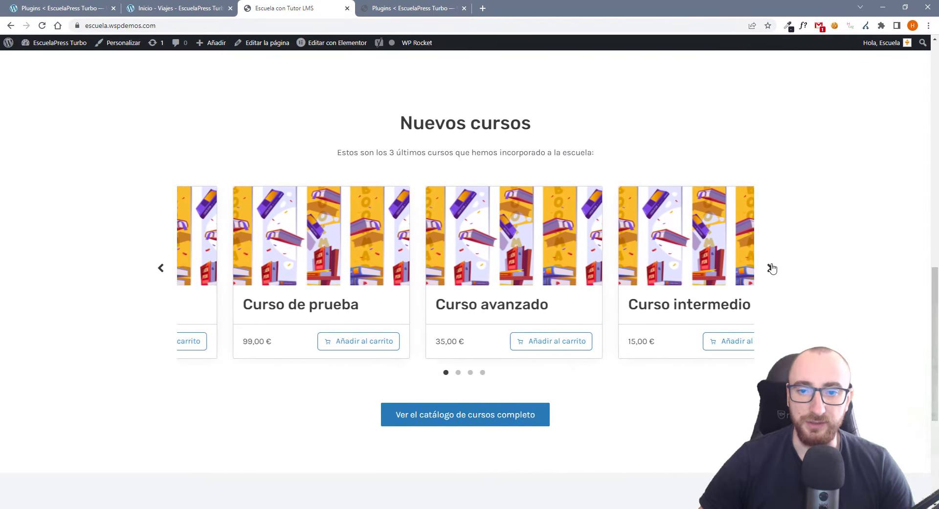
Review the Nuevos cursos section on the imported site's home page and return to the page header.
{"action": "left_click", "coordinate": [172, 8]}
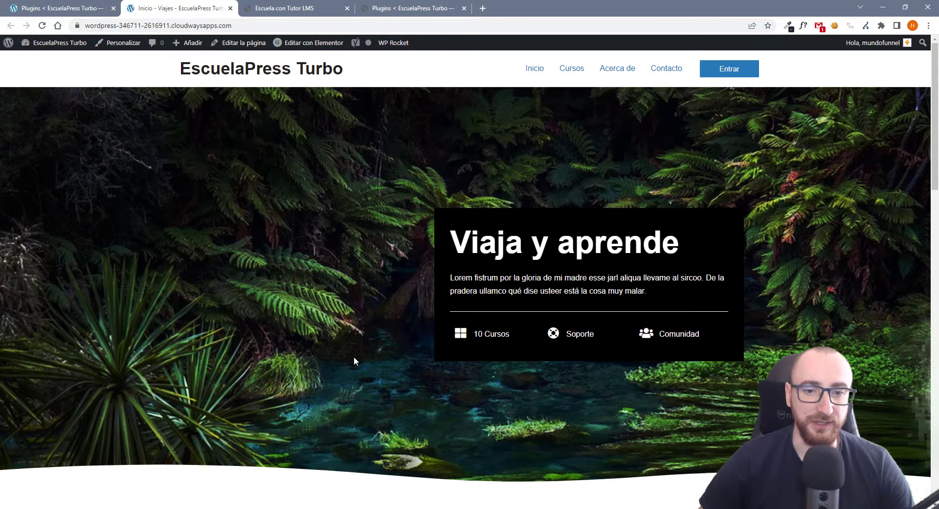
{"action": "scroll", "coordinate": [354, 361], "scroll_direction": "down", "scroll_amount": 15}
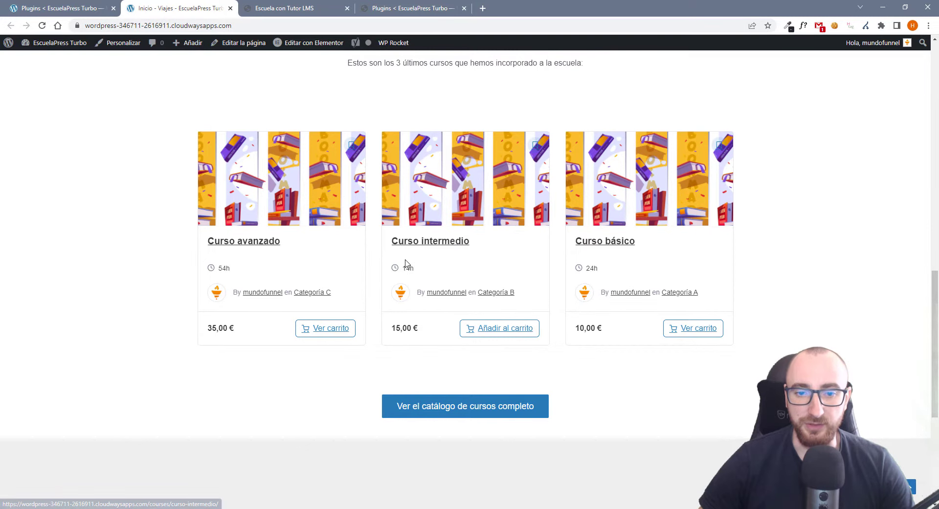
{"action": "scroll", "coordinate": [483, 161], "scroll_direction": "up", "scroll_amount": 12}
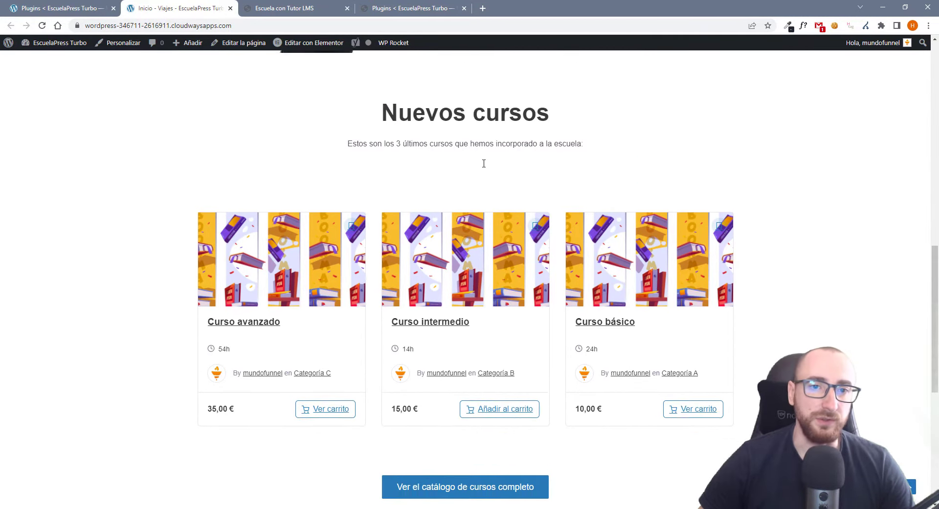
{"action": "scroll", "coordinate": [562, 219], "scroll_direction": "up", "scroll_amount": 3}
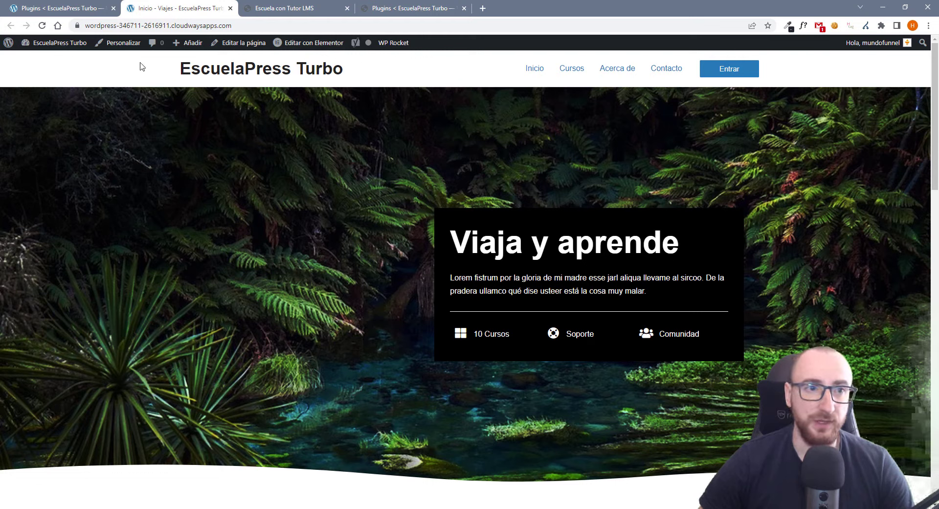
Return to the administration area and view the list of all users.
{"action": "left_click", "coordinate": [62, 8]}
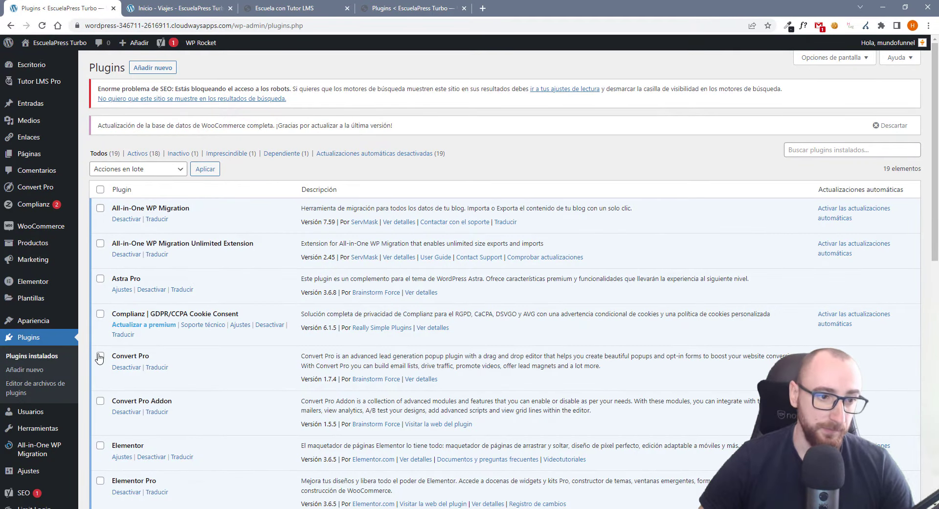
{"action": "scroll", "coordinate": [92, 311], "scroll_direction": "down", "scroll_amount": 3}
{"action": "mouse_move", "coordinate": [30, 354]}
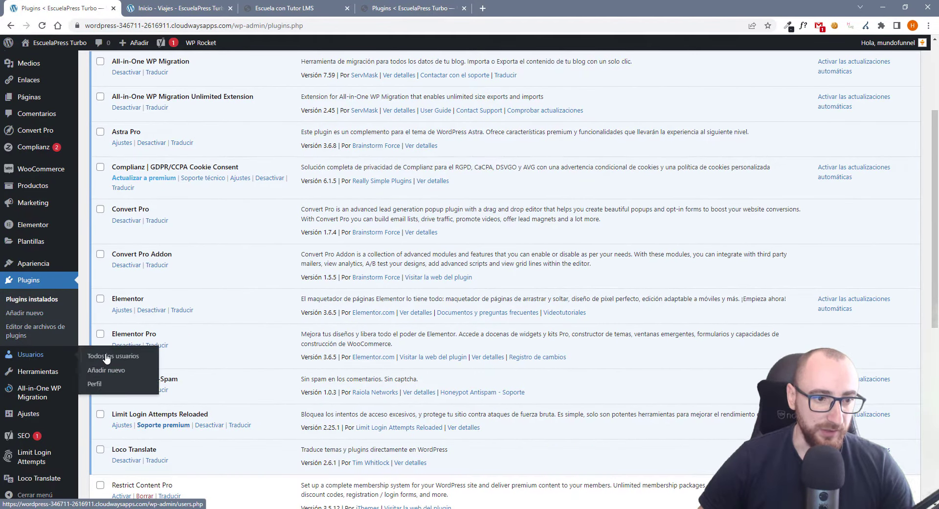
{"action": "left_click", "coordinate": [131, 356]}
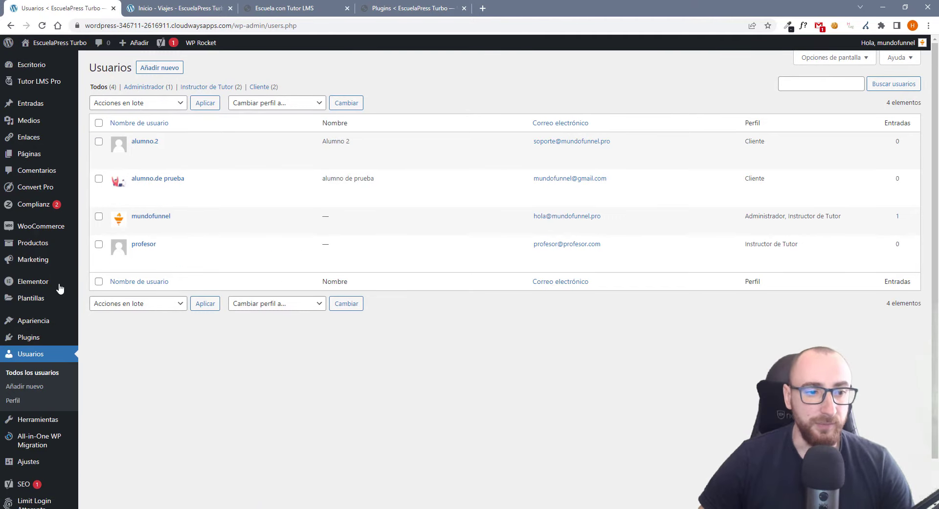
Open the Astra theme options and look over the available Astra Pro modules.
{"action": "mouse_move", "coordinate": [36, 326]}
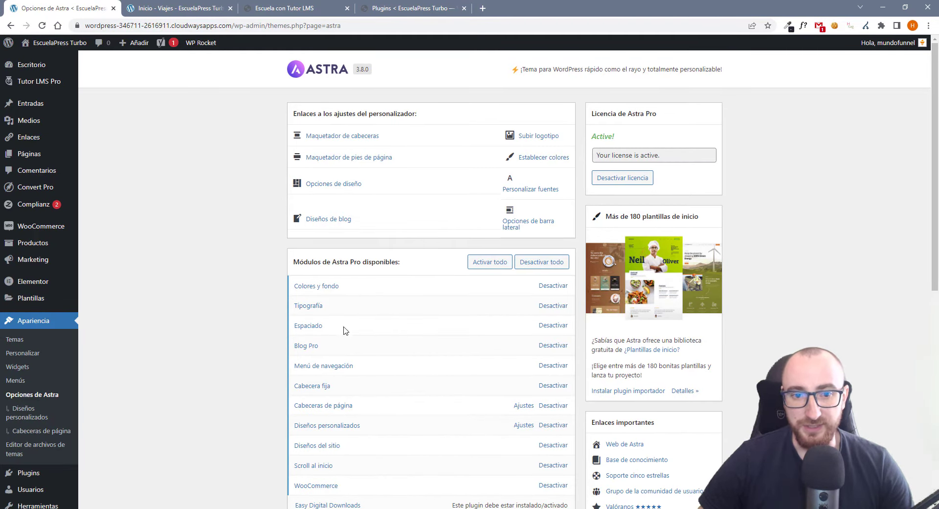
{"action": "scroll", "coordinate": [503, 387], "scroll_direction": "down", "scroll_amount": 2}
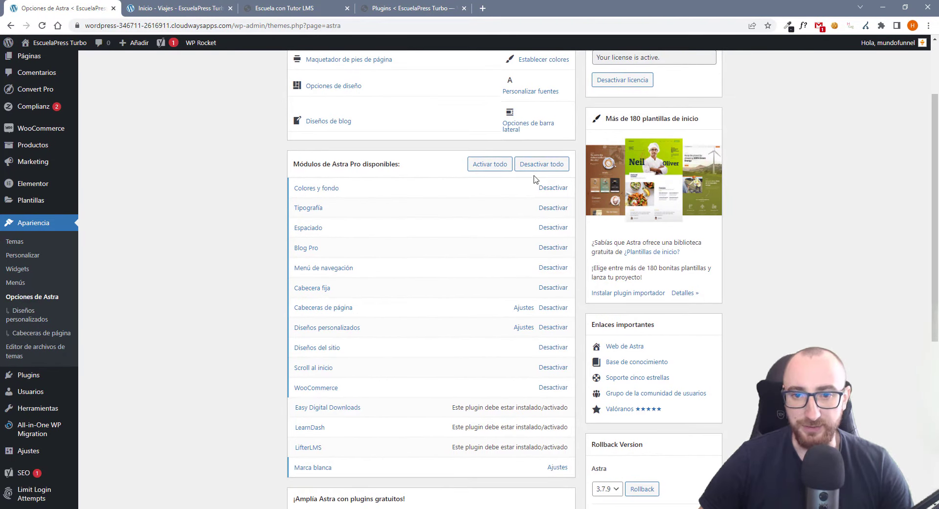
Open the theme customizer in a new tab, dismiss the autosave notice and open the footer's Copyright element for editing.
{"action": "middle_click", "coordinate": [33, 259]}
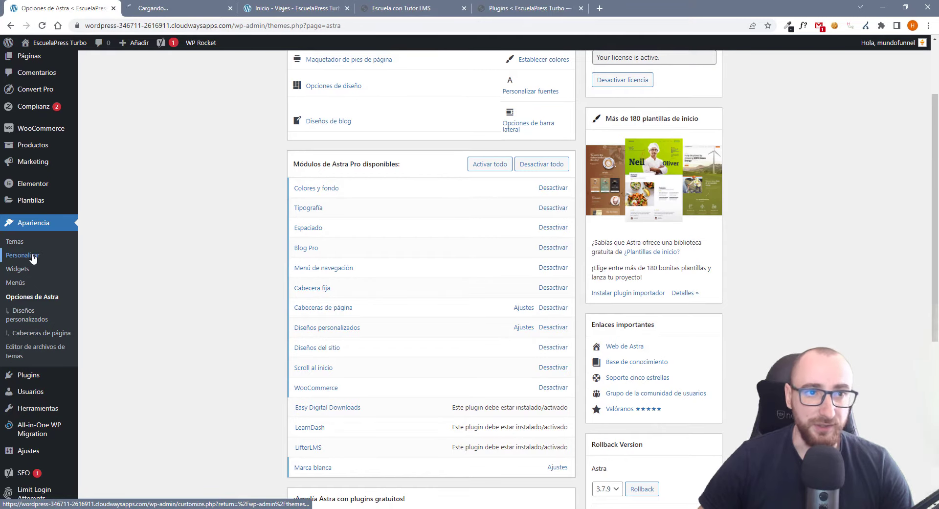
{"action": "left_click", "coordinate": [174, 10]}
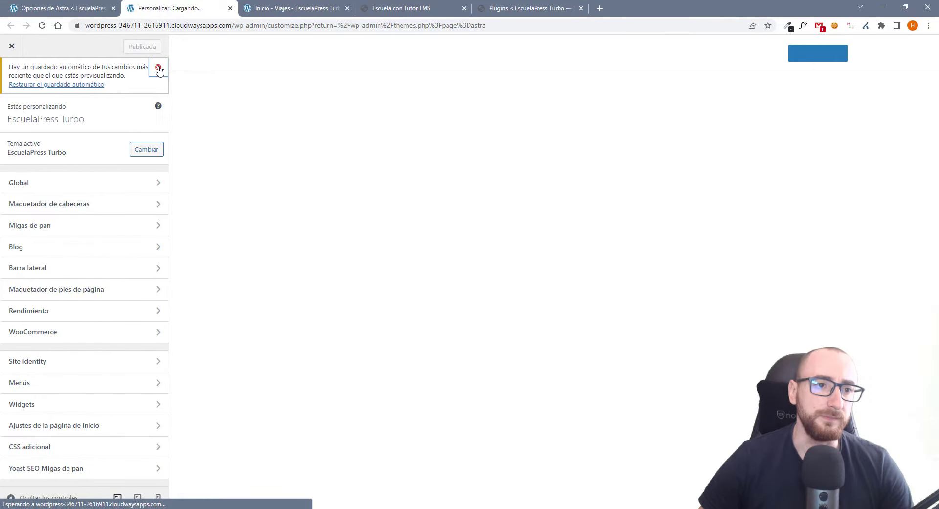
{"action": "left_click", "coordinate": [159, 70]}
{"action": "left_click", "coordinate": [159, 71]}
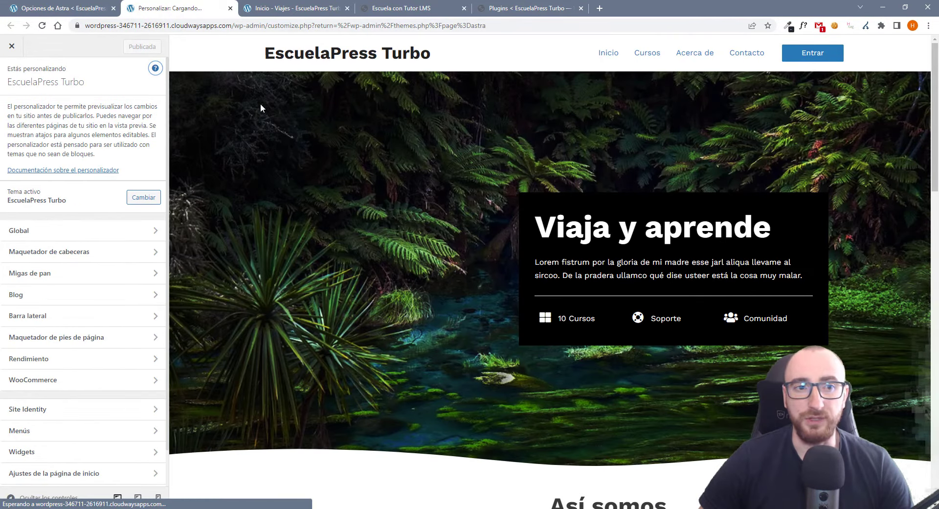
{"action": "scroll", "coordinate": [387, 343], "scroll_direction": "down", "scroll_amount": 20}
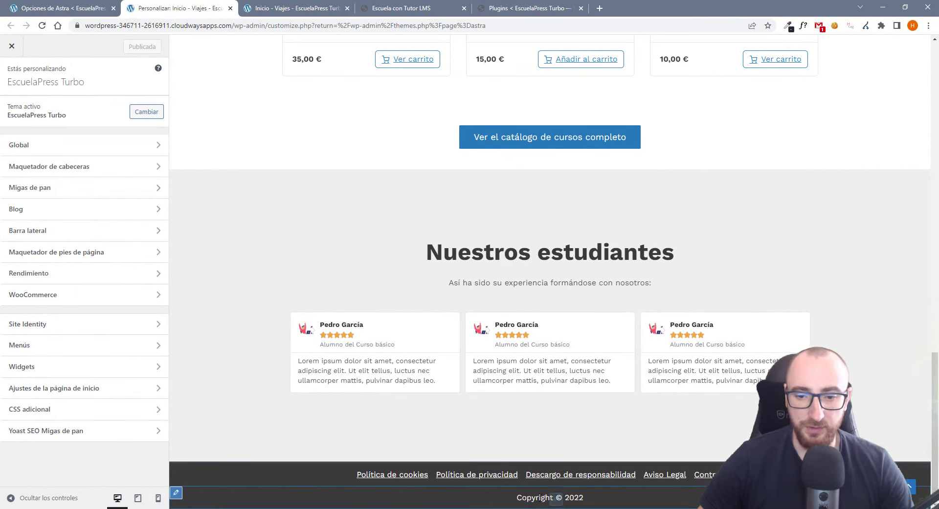
{"action": "left_click", "coordinate": [556, 498]}
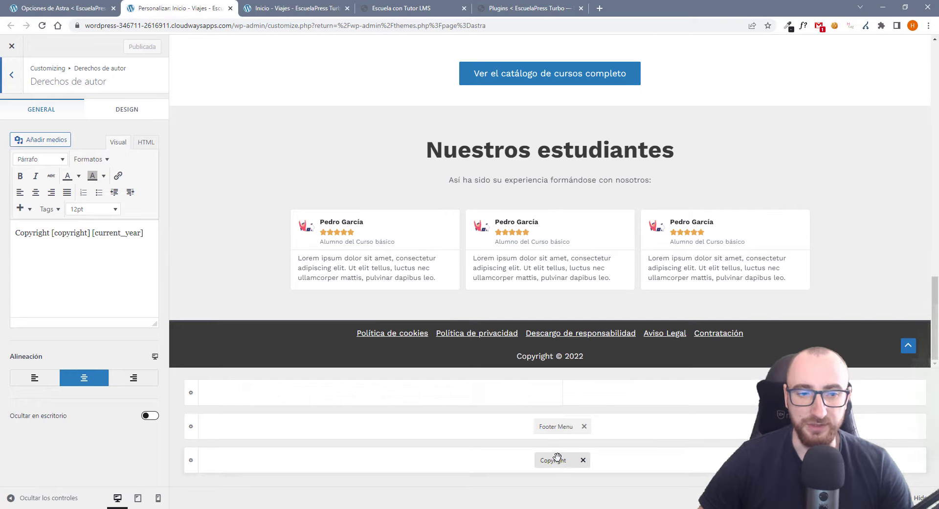
Add the placeholder text asdasdas below the copyright line and try to link it to a page of the site.
{"action": "left_click", "coordinate": [151, 231]}
{"action": "key", "text": "Return"}
{"action": "type", "text": "asdas"}
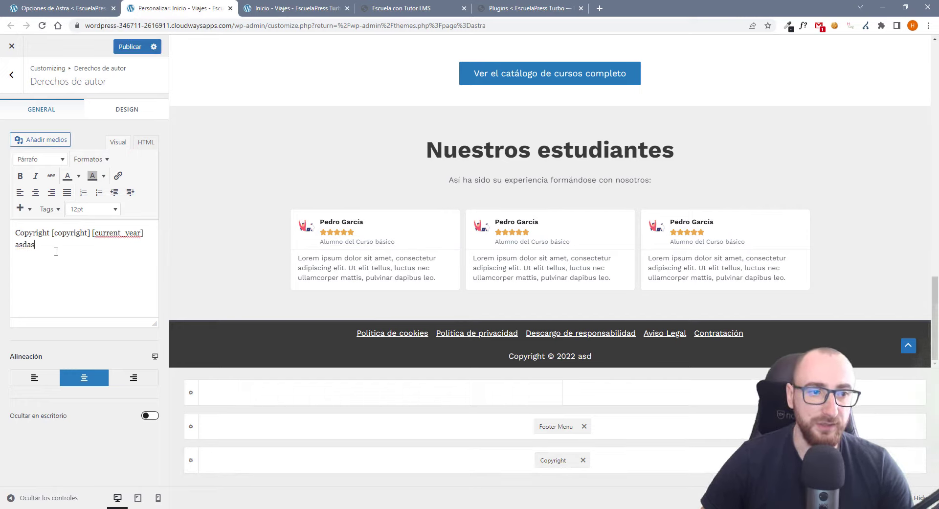
{"action": "type", "text": "das"}
{"action": "key", "text": "shift+Home"}
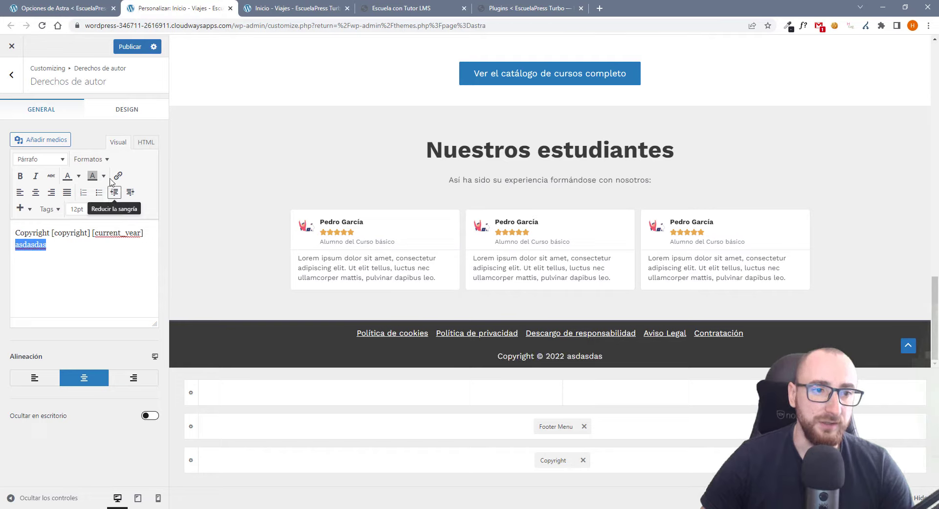
{"action": "left_click", "coordinate": [118, 175]}
{"action": "type", "text": "avis"}
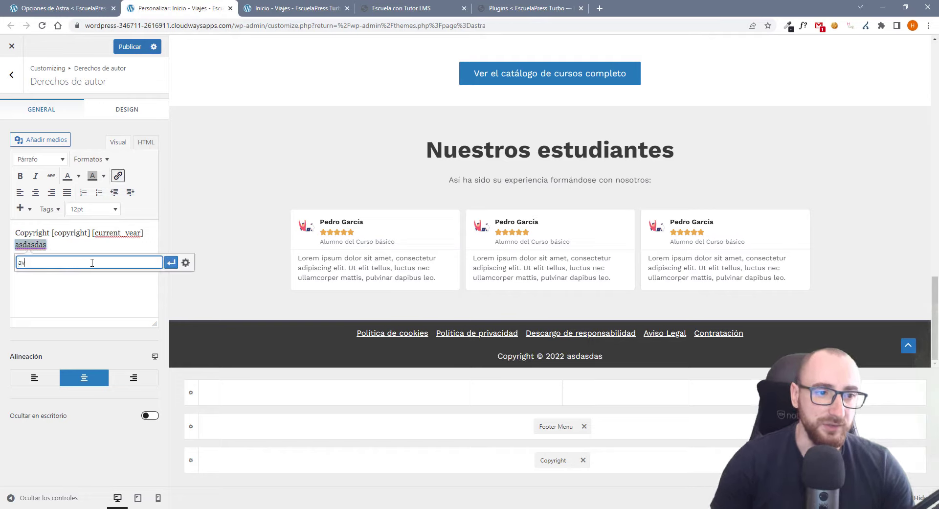
{"action": "left_click", "coordinate": [68, 277]}
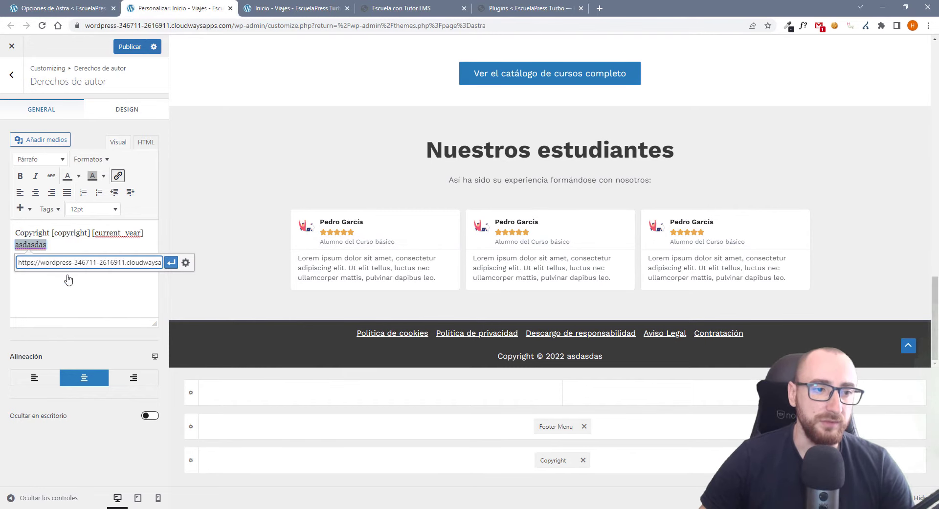
{"action": "left_click", "coordinate": [186, 262]}
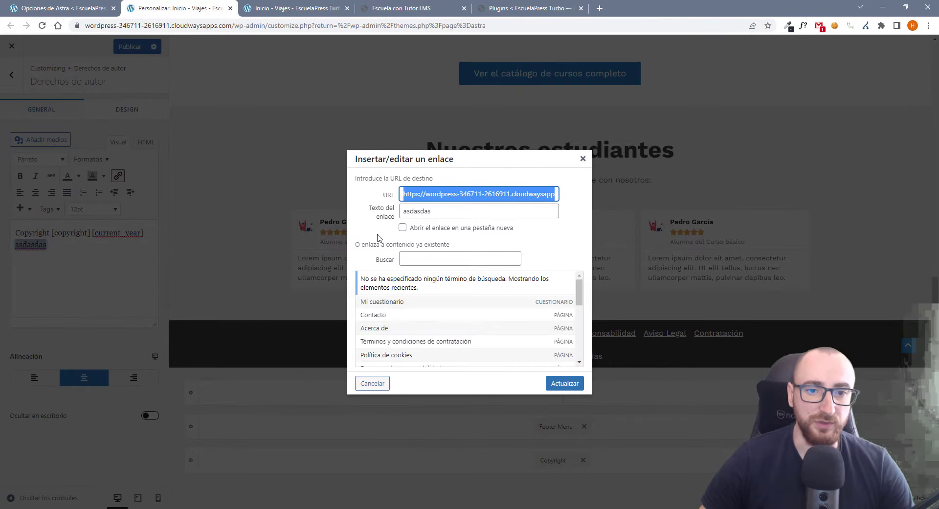
{"action": "left_click", "coordinate": [582, 158]}
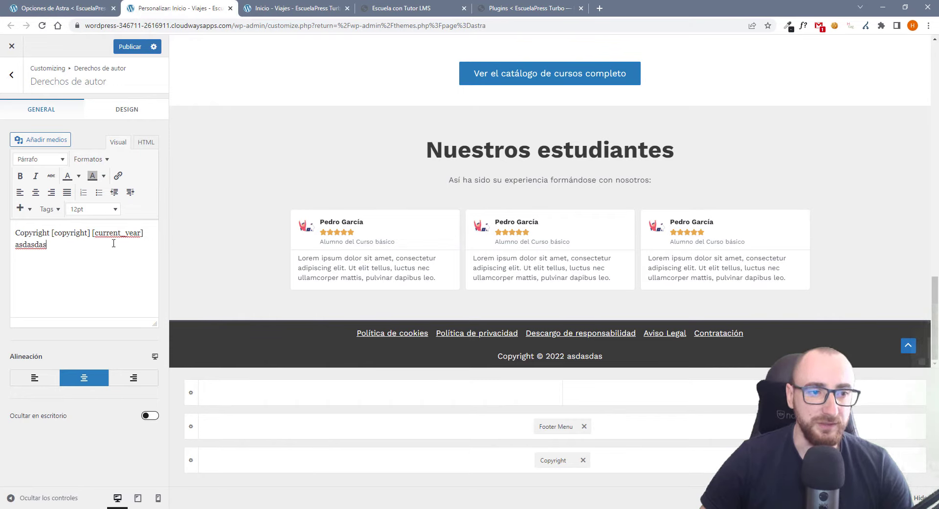
Replace the copyright text with "Copyright [copyright] [current_year] Aviso Legal | Política de privacidad | Cookies", with the three legal names as links.
{"action": "left_click_drag", "start_coordinate": [40, 259], "coordinate": [7, 241]}
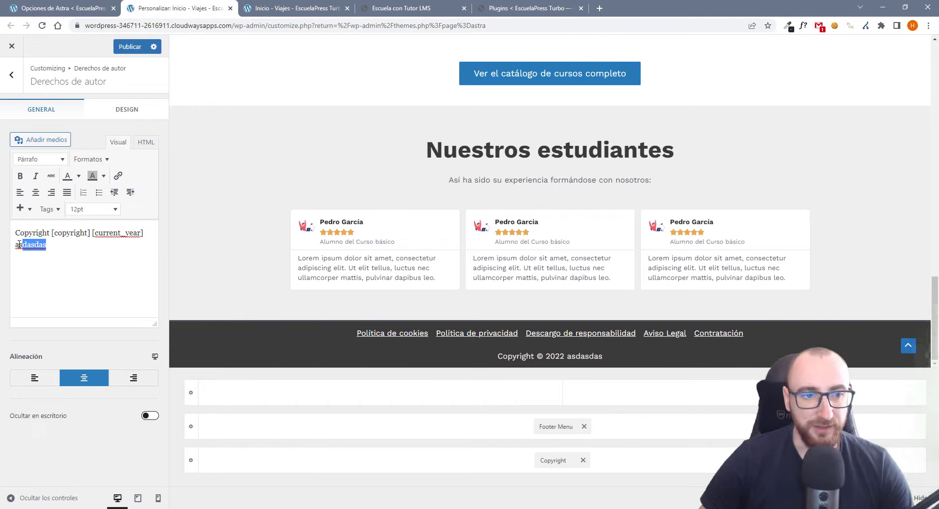
{"action": "type", "text": "Copyright [copyright] [current_year] Aviso Legal | Política de privacidad | Cookies"}
{"action": "left_click_drag", "start_coordinate": [143, 232], "coordinate": [1, 232]}
{"action": "key", "text": "BackSpace"}
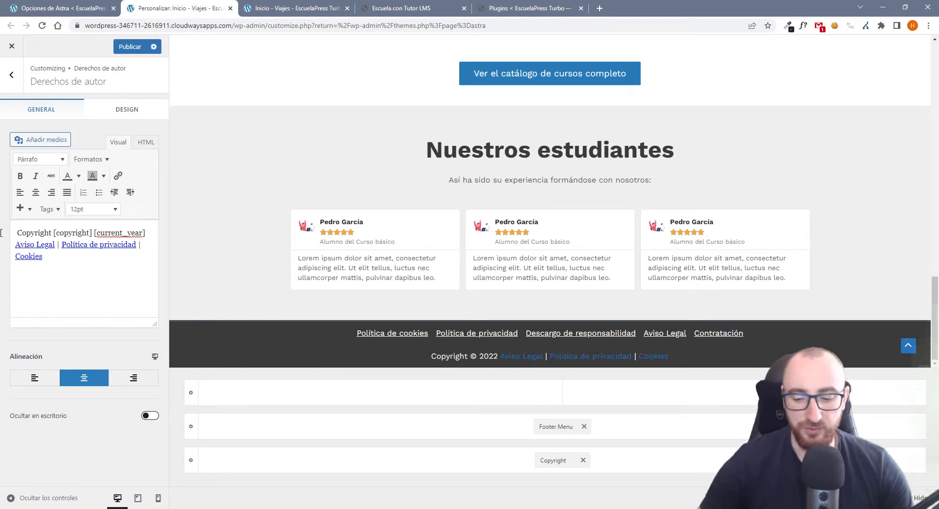
Check the destinations of the Aviso Legal, Cookies and Política de privacidad links and compare the line with the demo site's footer.
{"action": "left_click", "coordinate": [26, 245]}
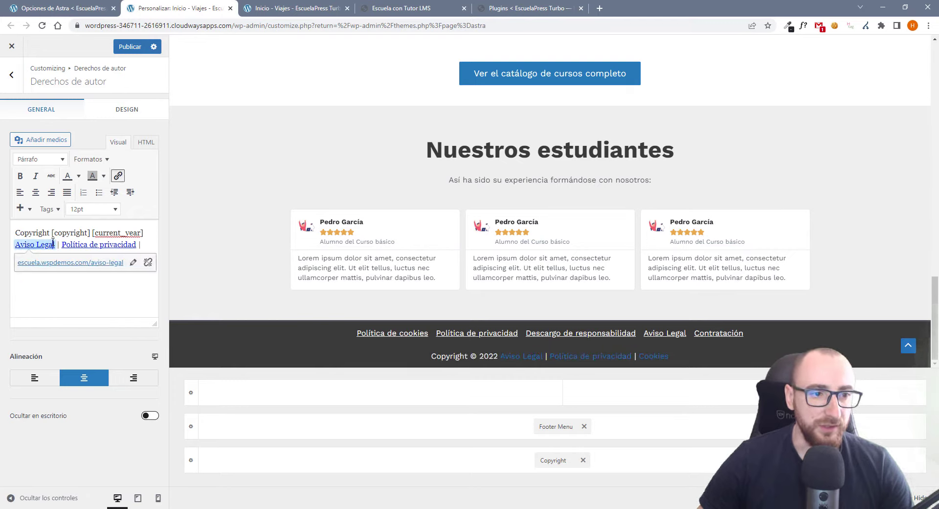
{"action": "left_click", "coordinate": [399, 9]}
{"action": "scroll", "coordinate": [430, 470], "scroll_direction": "down", "scroll_amount": 5}
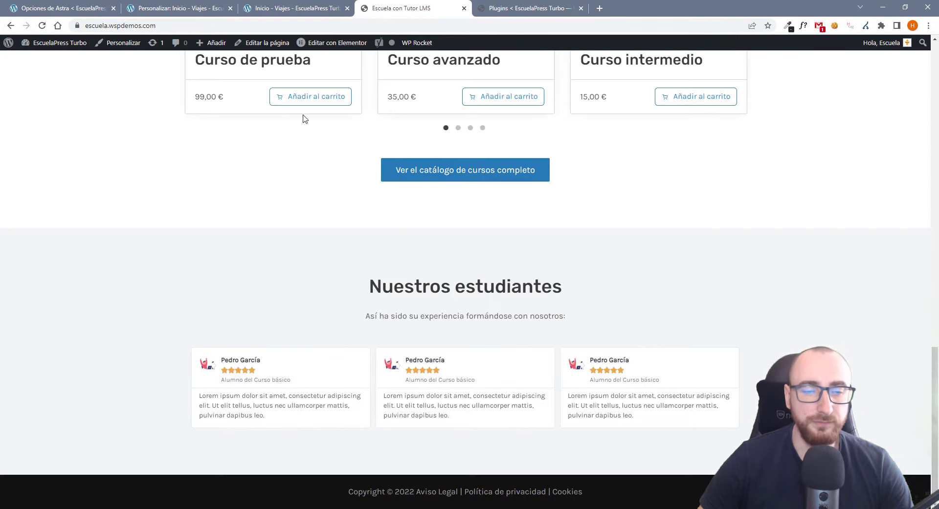
{"action": "left_click", "coordinate": [189, 8]}
{"action": "type", "text": "Cookies"}
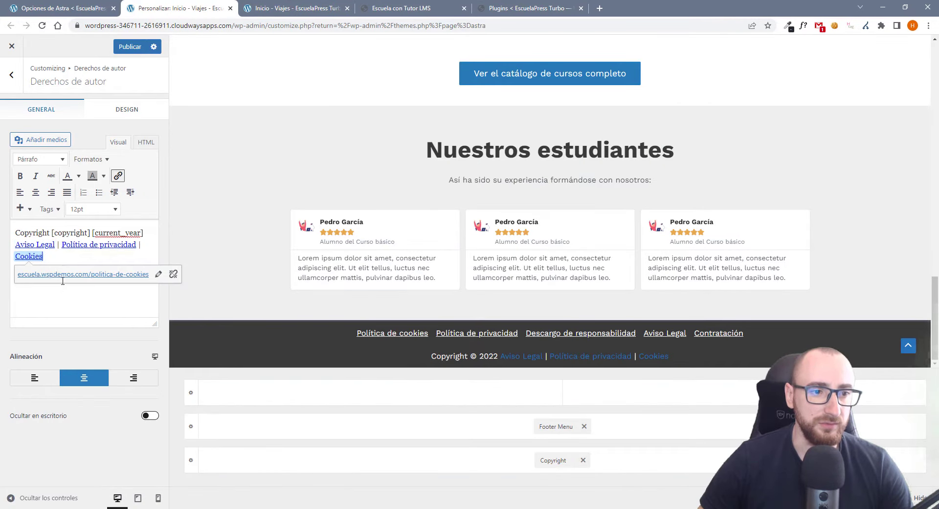
{"action": "left_click", "coordinate": [32, 244]}
{"action": "left_click", "coordinate": [94, 245]}
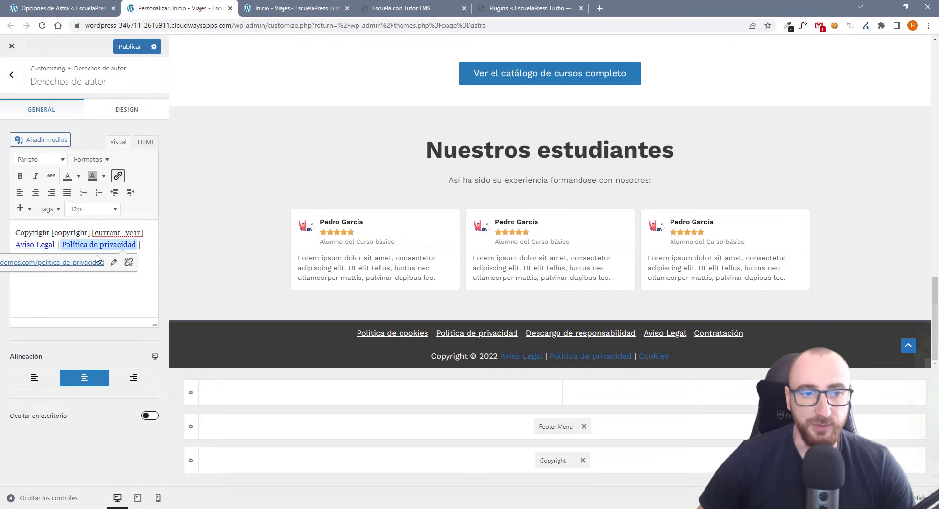
Open the list of all pages from the administration area in a new tab and look through it for the legal pages.
{"action": "left_click", "coordinate": [73, 9]}
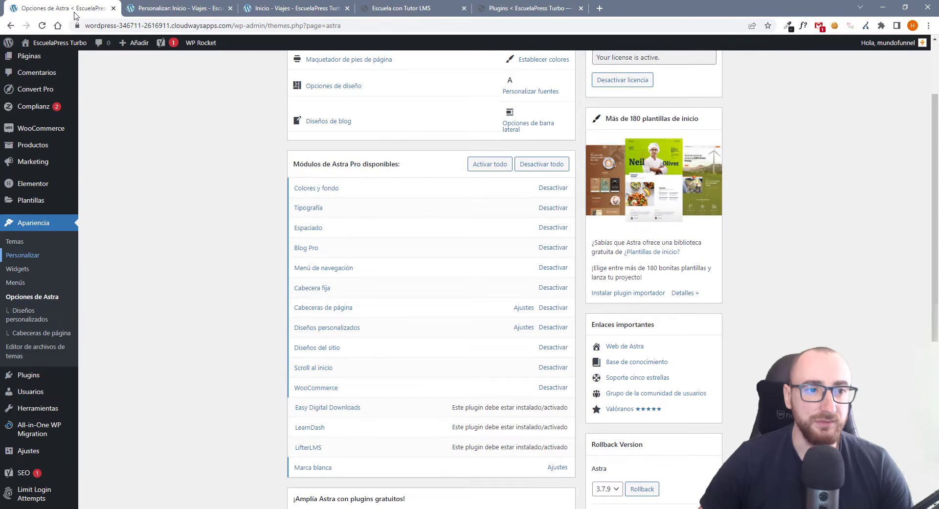
{"action": "scroll", "coordinate": [69, 214], "scroll_direction": "up", "scroll_amount": 3}
{"action": "mouse_move", "coordinate": [73, 154]}
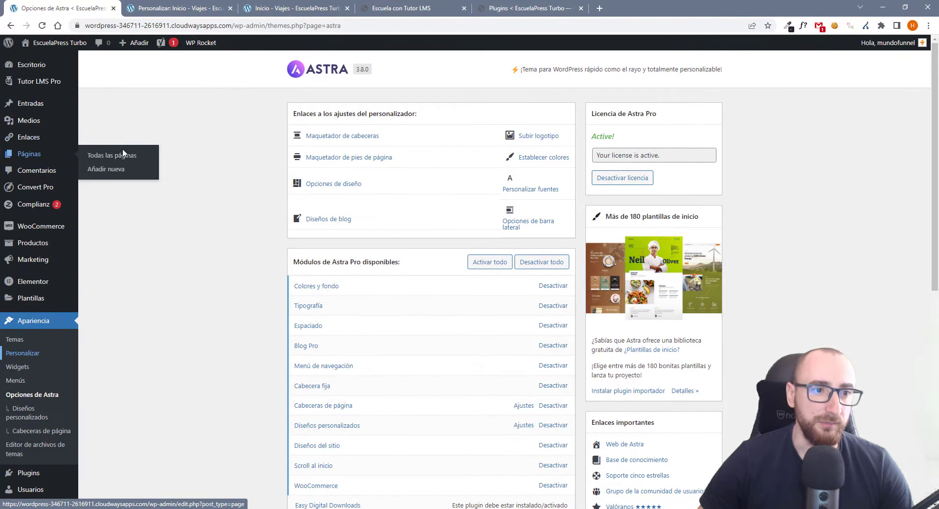
{"action": "middle_click", "coordinate": [112, 156]}
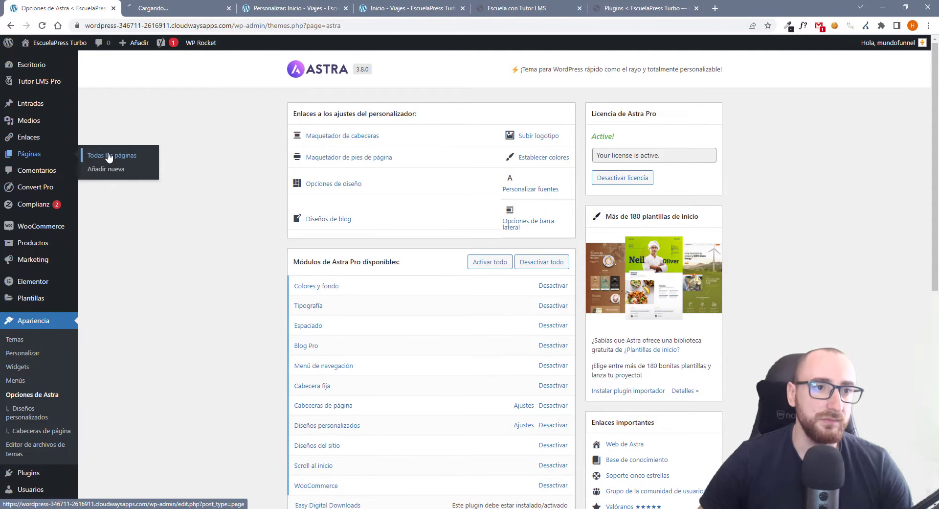
{"action": "left_click", "coordinate": [171, 8]}
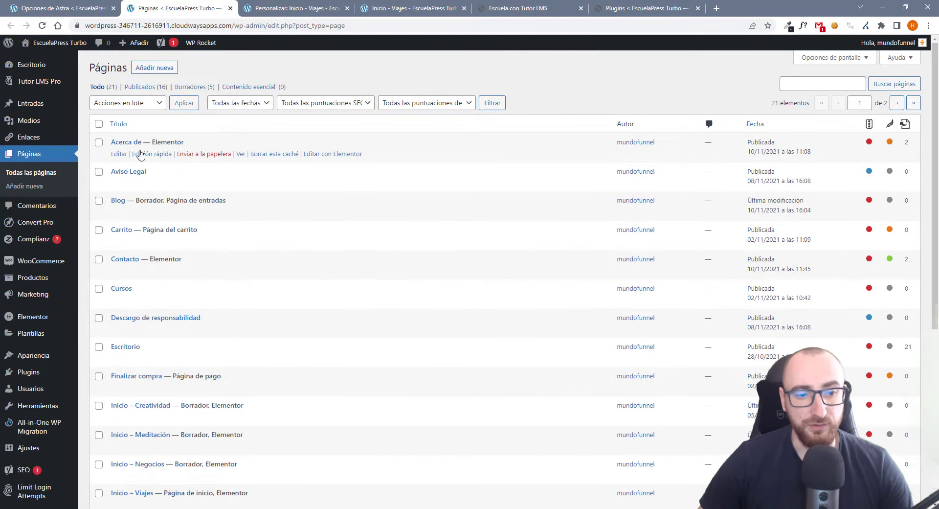
{"action": "scroll", "coordinate": [147, 244], "scroll_direction": "down", "scroll_amount": 2}
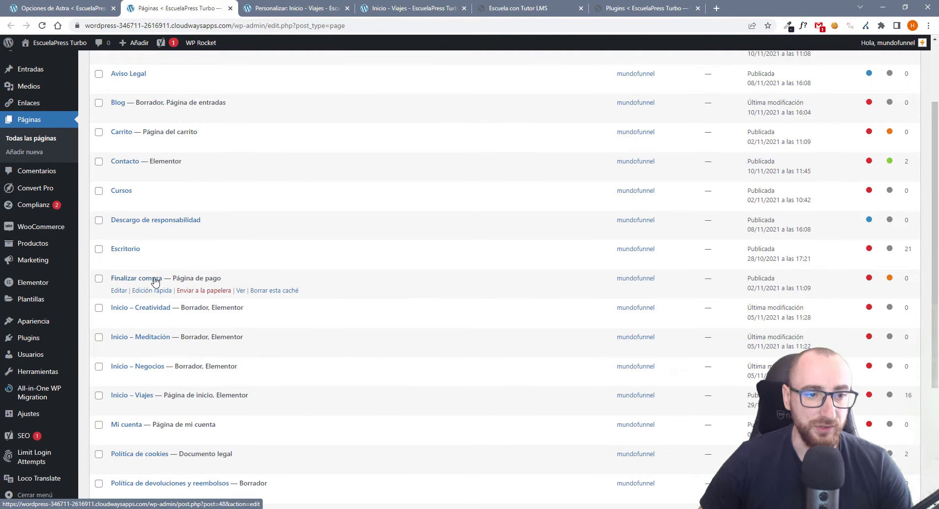
{"action": "scroll", "coordinate": [155, 289], "scroll_direction": "up", "scroll_amount": 4}
{"action": "scroll", "coordinate": [139, 209], "scroll_direction": "down", "scroll_amount": 6}
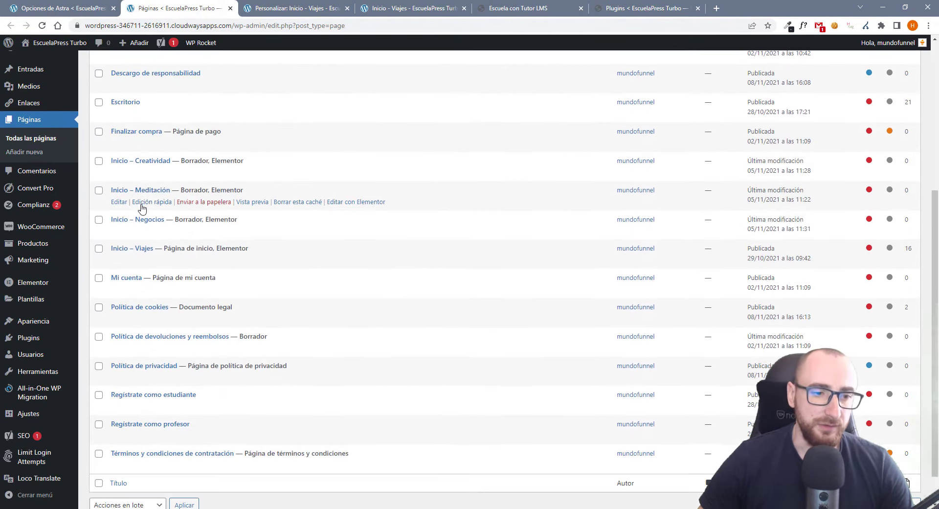
{"action": "scroll", "coordinate": [140, 206], "scroll_direction": "up", "scroll_amount": 4}
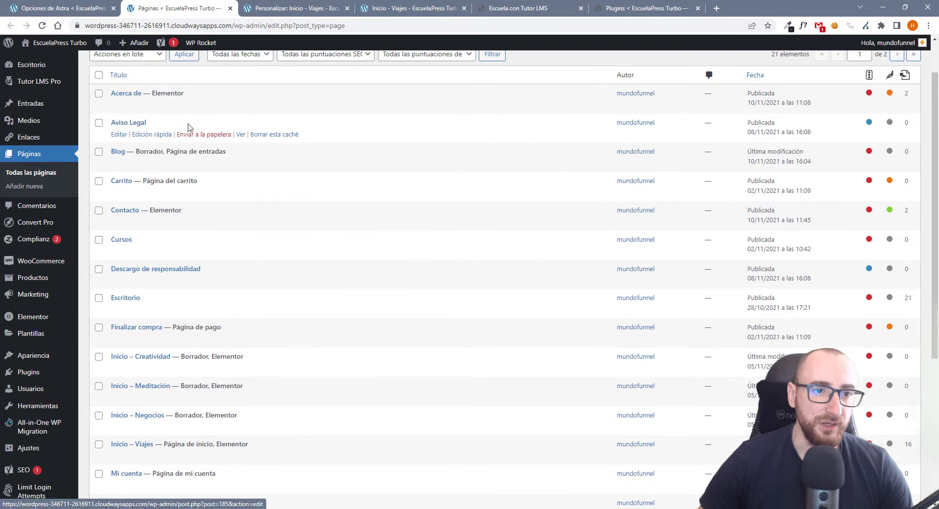
View the published Aviso Legal page in a new tab, then go back to the page list and look further down it.
{"action": "left_click", "coordinate": [241, 134], "text": "ctrl"}
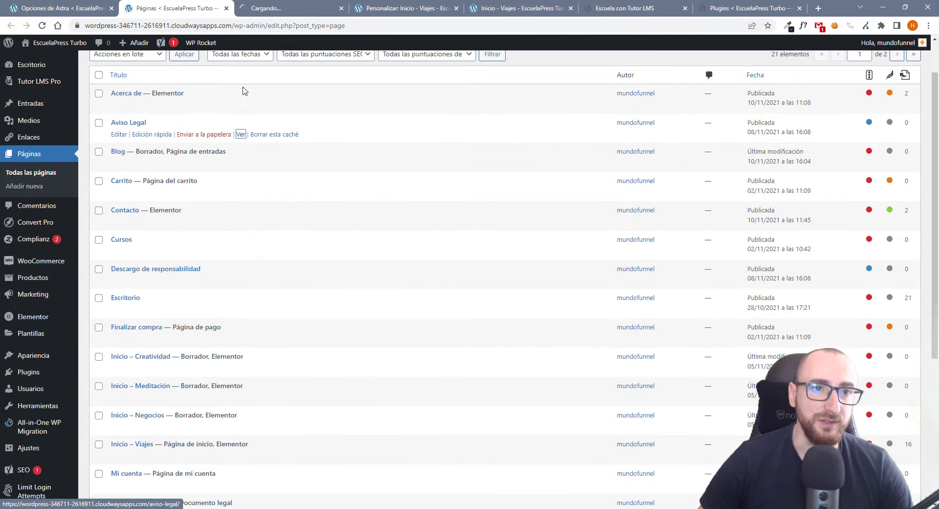
{"action": "left_click", "coordinate": [286, 7]}
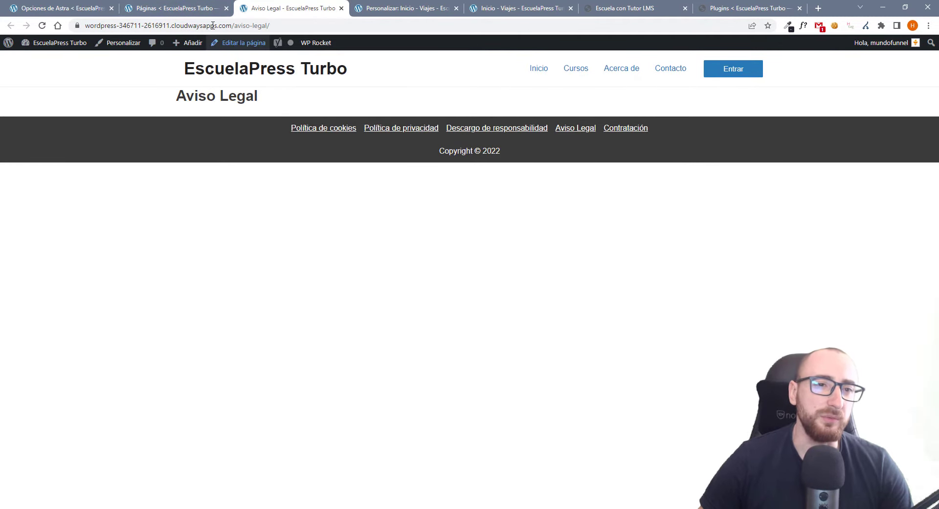
{"action": "left_click", "coordinate": [194, 14]}
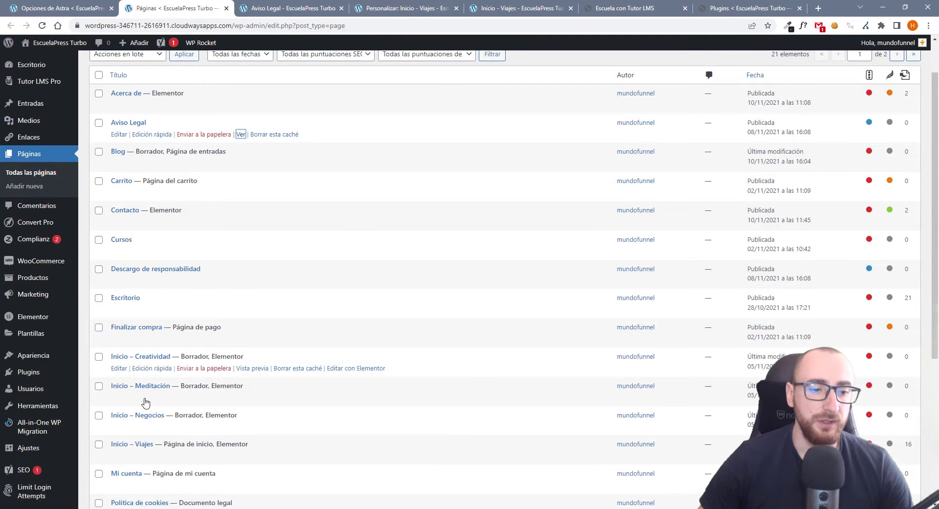
{"action": "scroll", "coordinate": [234, 397], "scroll_direction": "down", "scroll_amount": 5}
Return to the customizer and check where the Cookies link in the copyright text leads.
{"action": "left_click", "coordinate": [418, 12]}
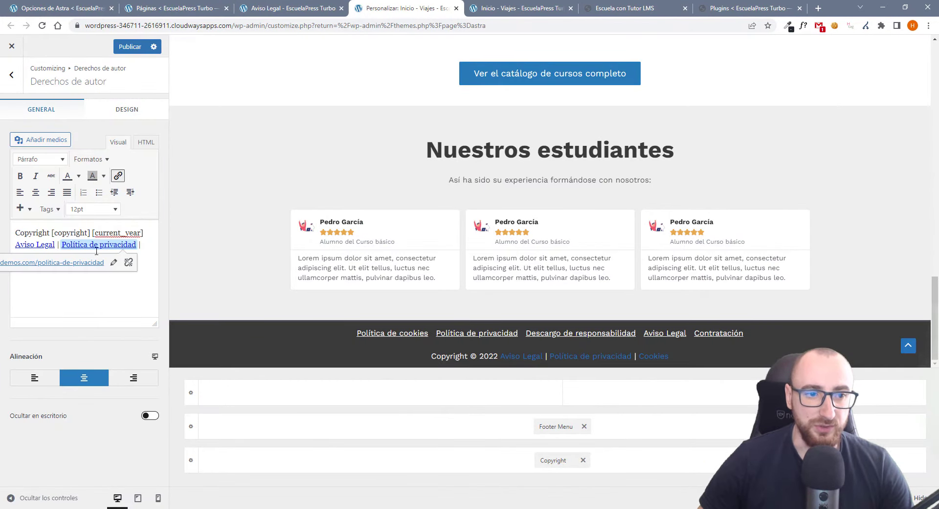
{"action": "key", "text": "End"}
{"action": "type", "text": "Cookies"}
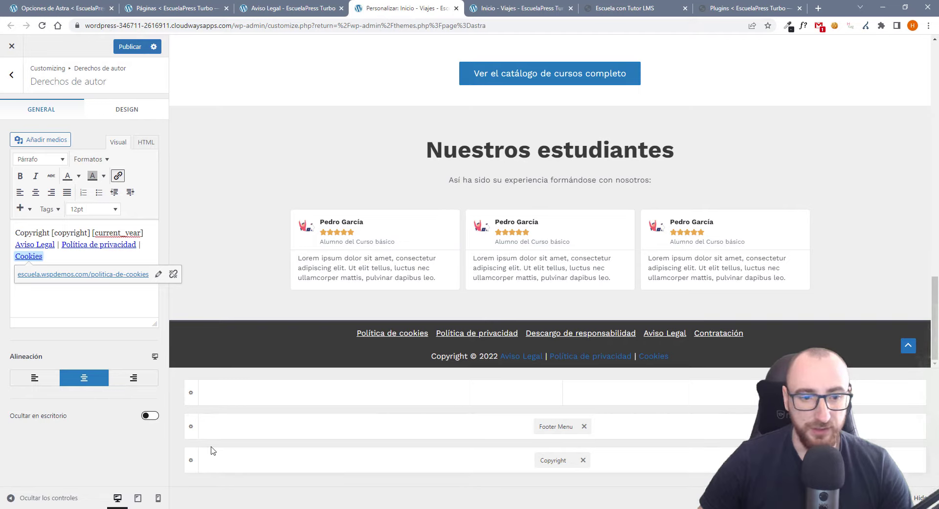
Set the background of the footer row that holds the Copyright element to a near-black colour.
{"action": "left_click", "coordinate": [194, 461]}
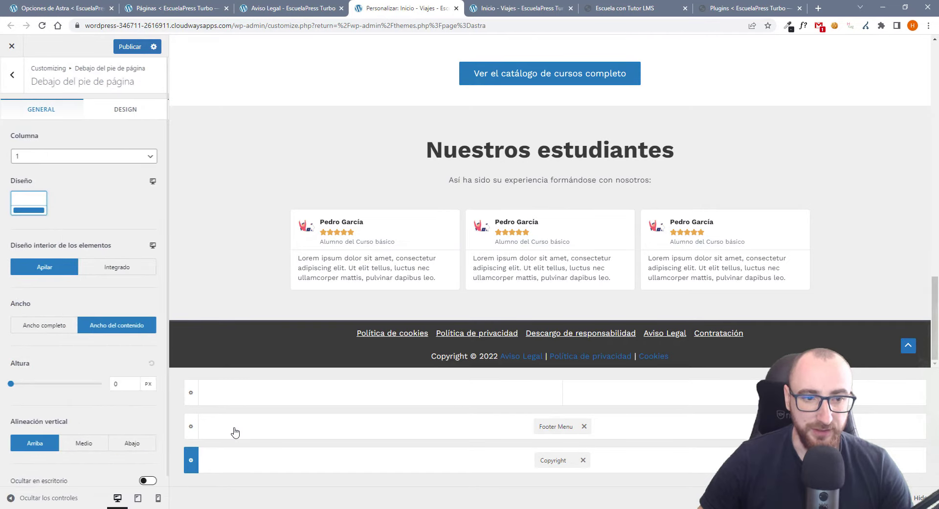
{"action": "left_click", "coordinate": [136, 109]}
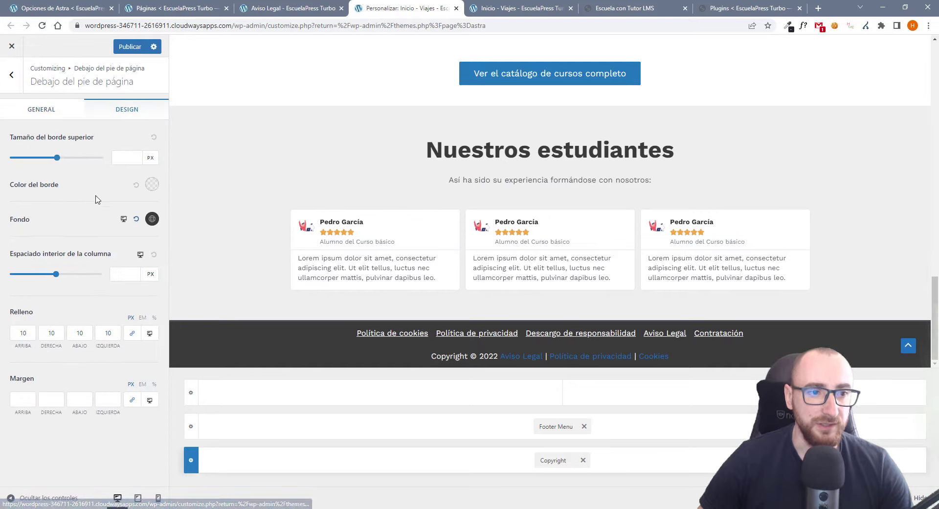
{"action": "left_click", "coordinate": [152, 219]}
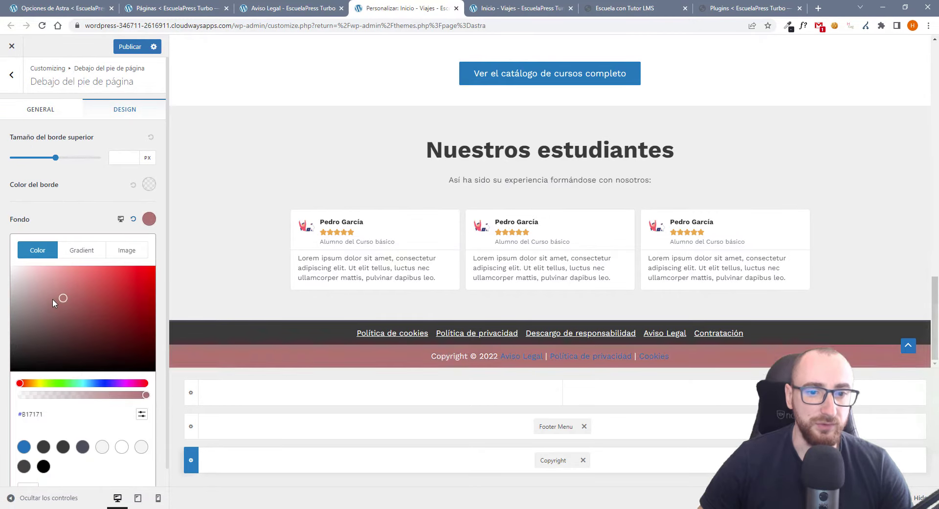
{"action": "left_click_drag", "start_coordinate": [59, 297], "coordinate": [7, 360]}
{"action": "left_click", "coordinate": [6, 360]}
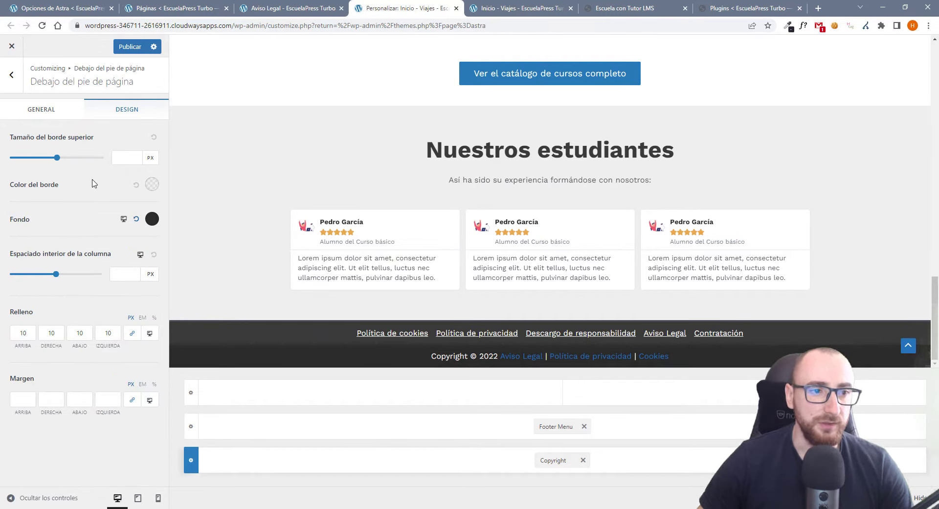
Set the normal link colour of the Copyright element to a medium grey.
{"action": "left_click", "coordinate": [555, 458]}
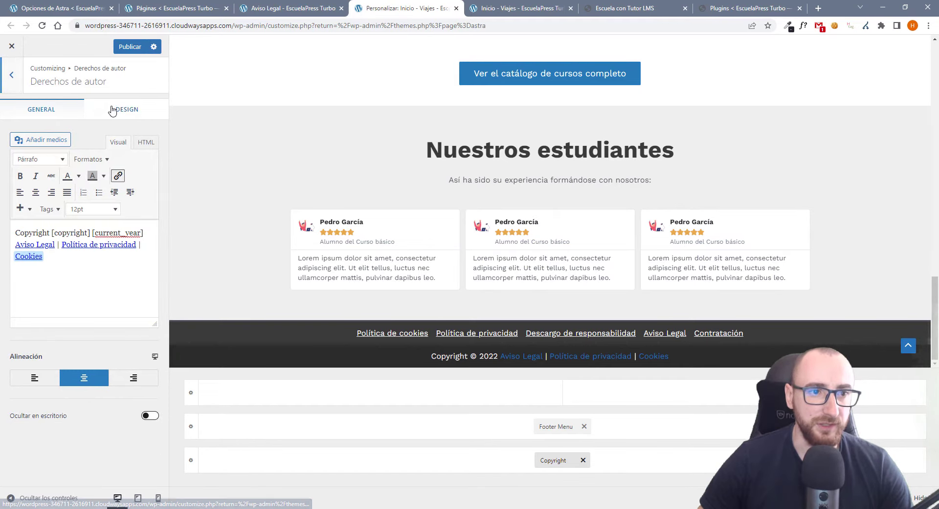
{"action": "left_click", "coordinate": [115, 109]}
{"action": "left_click", "coordinate": [134, 139]}
{"action": "left_click_drag", "start_coordinate": [67, 218], "coordinate": [1, 197]}
{"action": "left_click", "coordinate": [89, 132]}
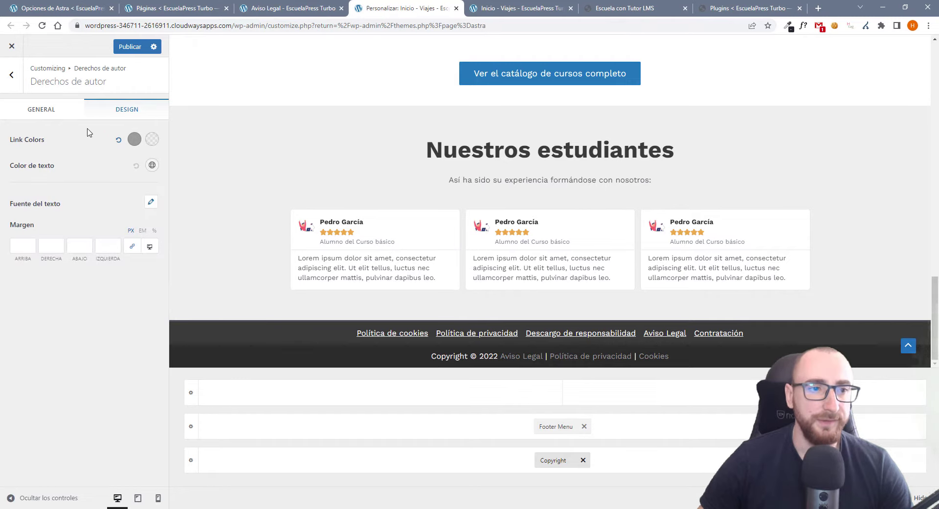
Set the Copyright element's text colour to #9b9b9b, matching its normal link colour.
{"action": "left_click", "coordinate": [135, 141]}
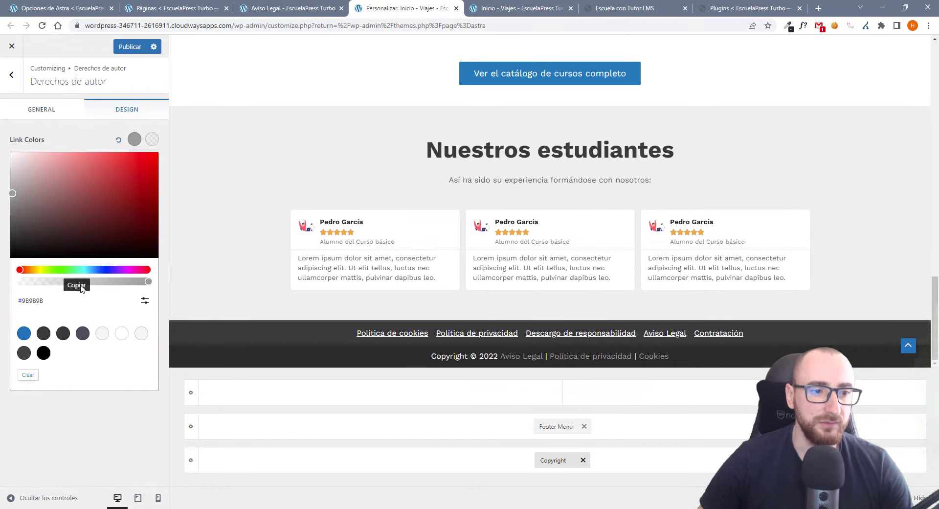
{"action": "left_click", "coordinate": [91, 145]}
{"action": "left_click", "coordinate": [152, 165]}
{"action": "left_click", "coordinate": [145, 328]}
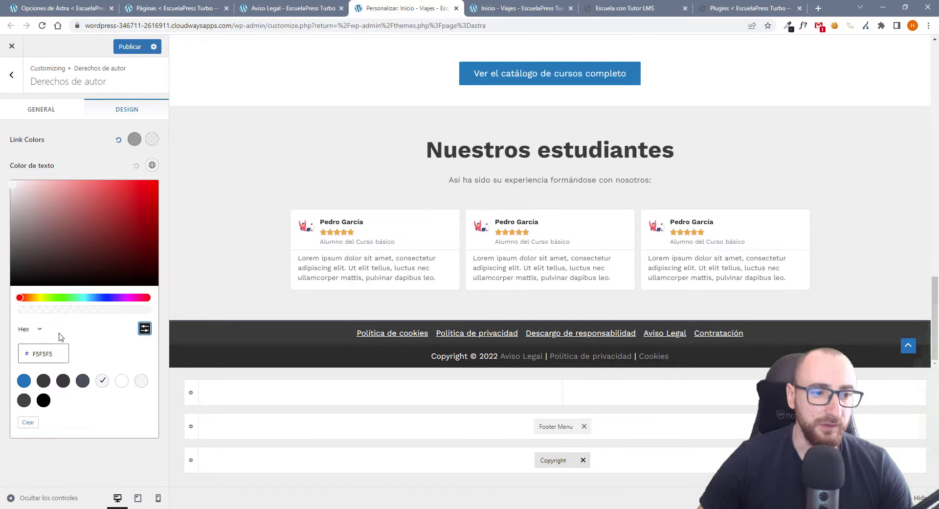
{"action": "double_click", "coordinate": [47, 352]}
{"action": "type", "text": "#9b9b9b"}
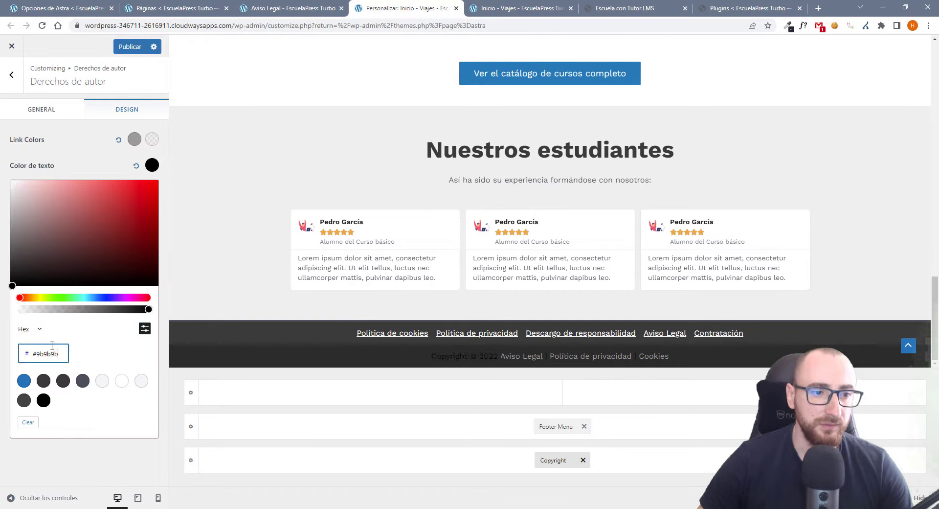
{"action": "key", "text": "Return"}
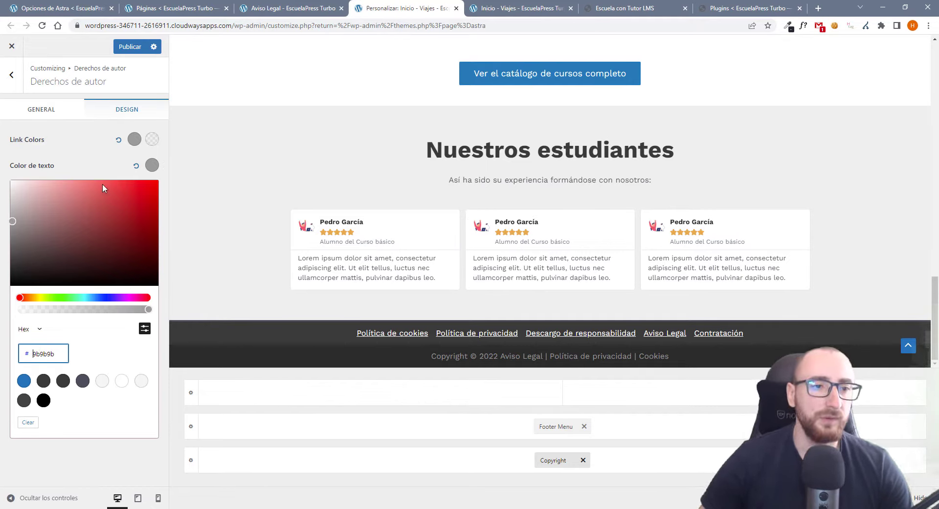
Set the Copyright links' hover colour to white and remove the Footer Menu element from the footer.
{"action": "left_click", "coordinate": [152, 149]}
{"action": "left_click", "coordinate": [152, 138]}
{"action": "left_click", "coordinate": [11, 149]}
{"action": "left_click", "coordinate": [152, 139]}
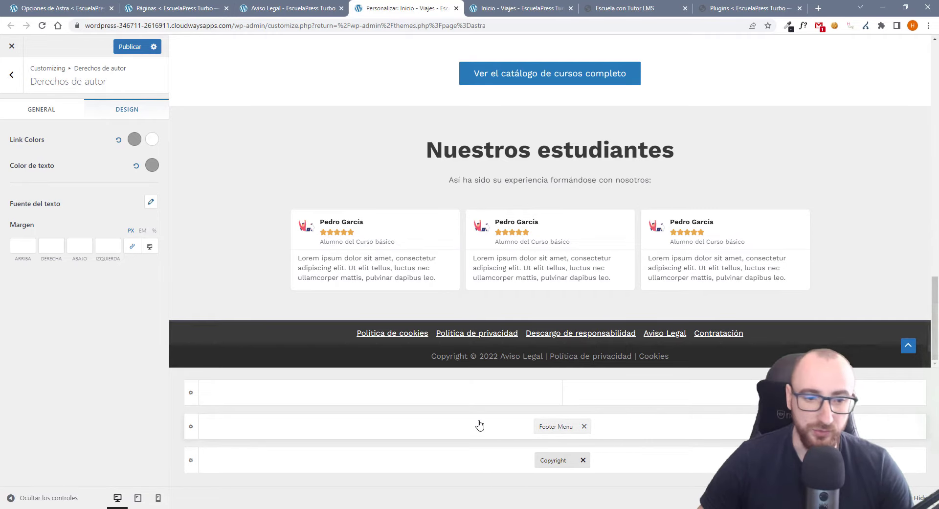
{"action": "left_click", "coordinate": [584, 427]}
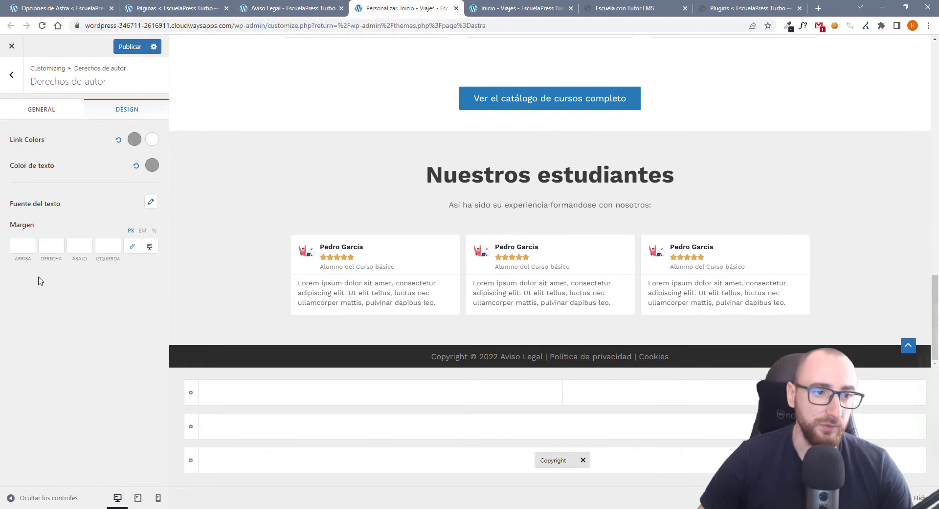
Unlink the padding values of the row below the footer and set its top and bottom padding to 20 px.
{"action": "left_click", "coordinate": [175, 351]}
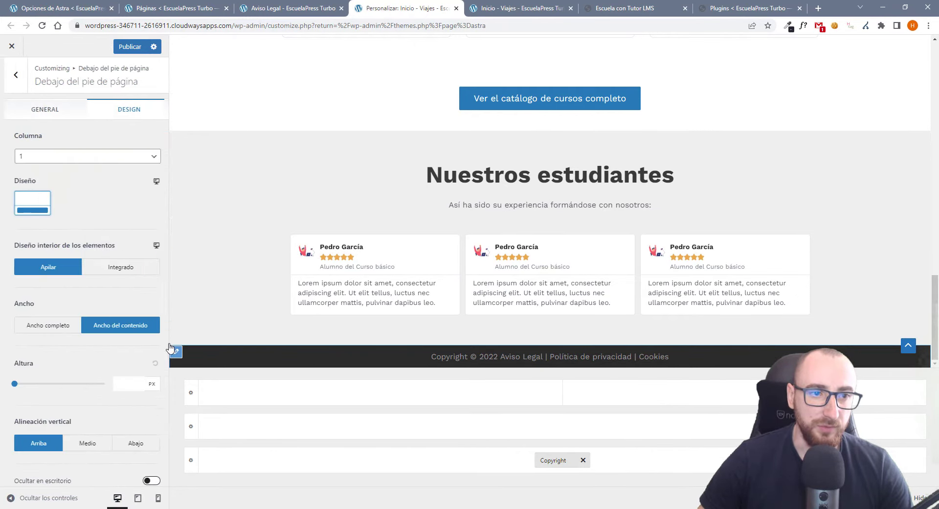
{"action": "left_click", "coordinate": [121, 113]}
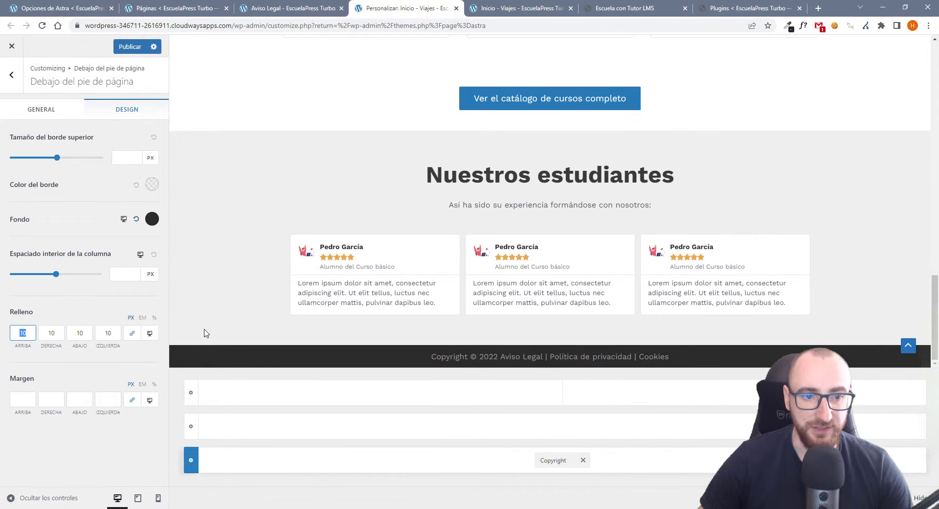
{"action": "left_click", "coordinate": [132, 333]}
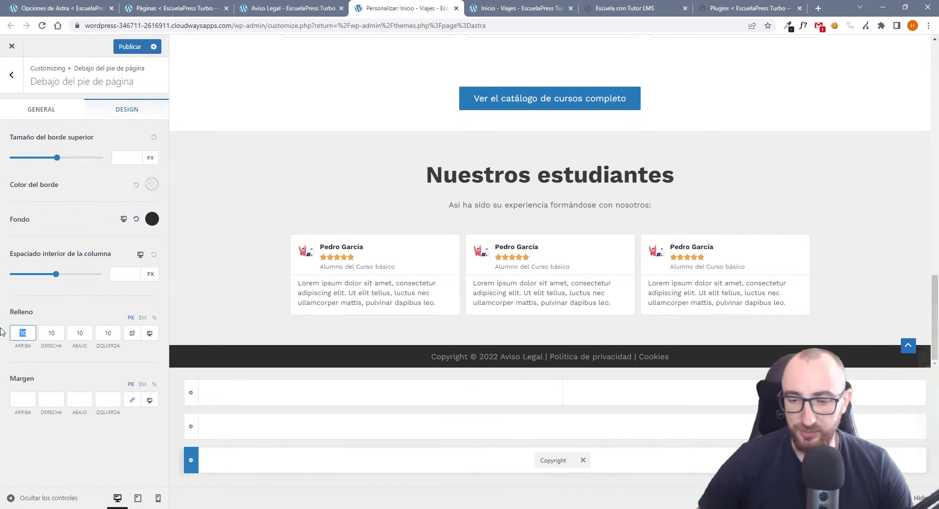
{"action": "type", "text": "20"}
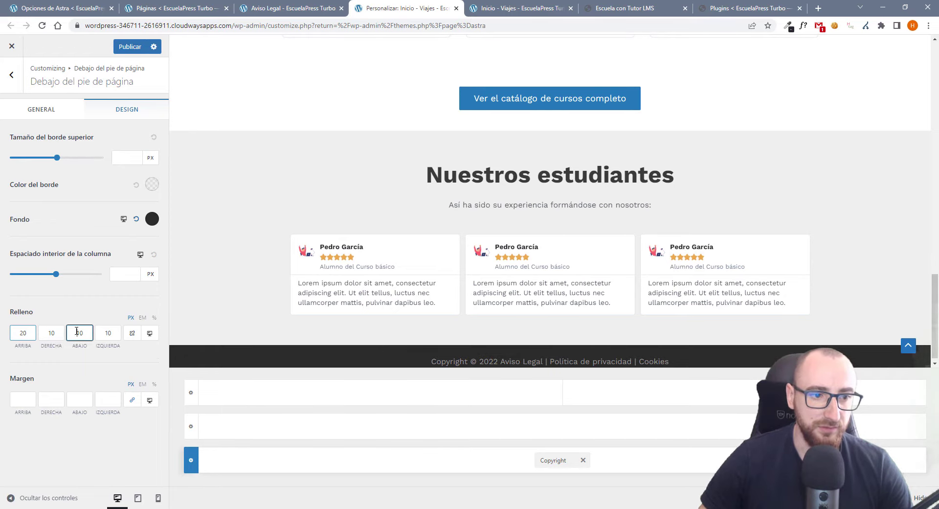
{"action": "double_click", "coordinate": [76, 332]}
{"action": "type", "text": "20"}
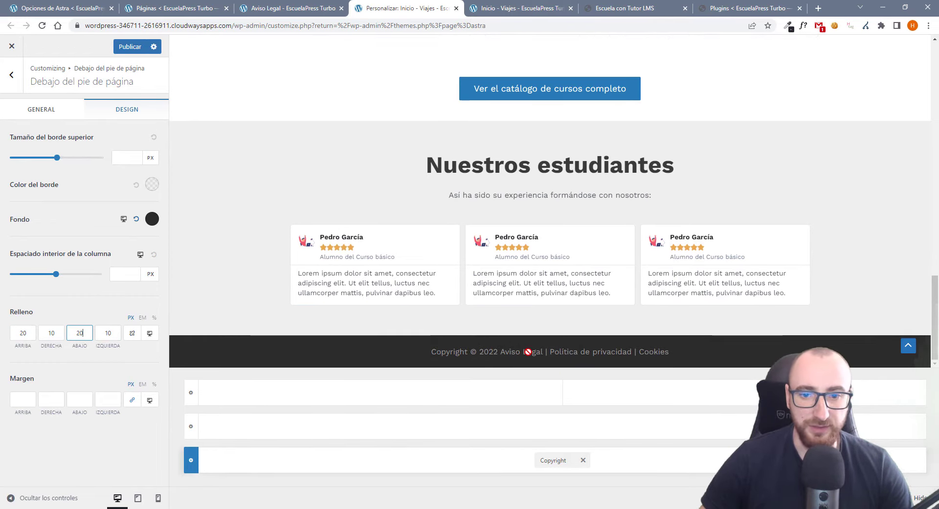
{"action": "left_click", "coordinate": [97, 308]}
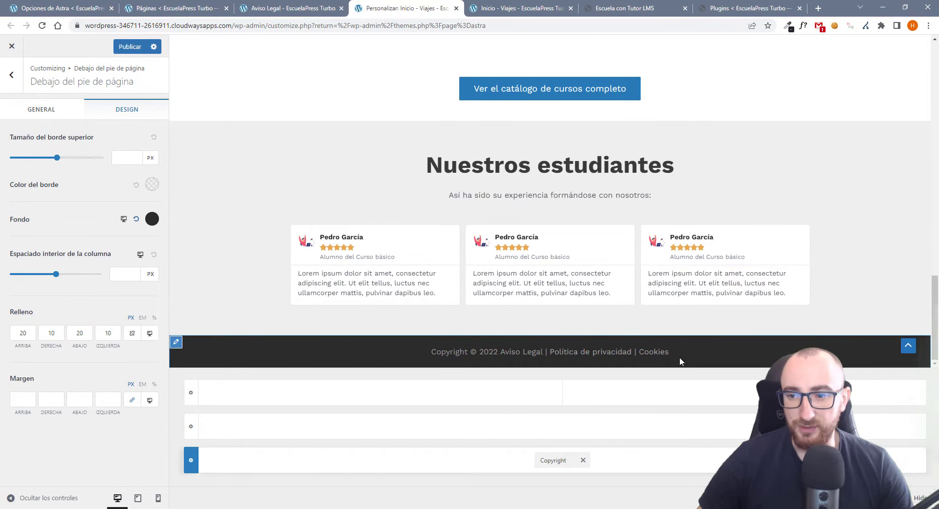
Try the back-to-top control in the preview, then disable underlining of content links in the global typography settings.
{"action": "left_click", "coordinate": [907, 347]}
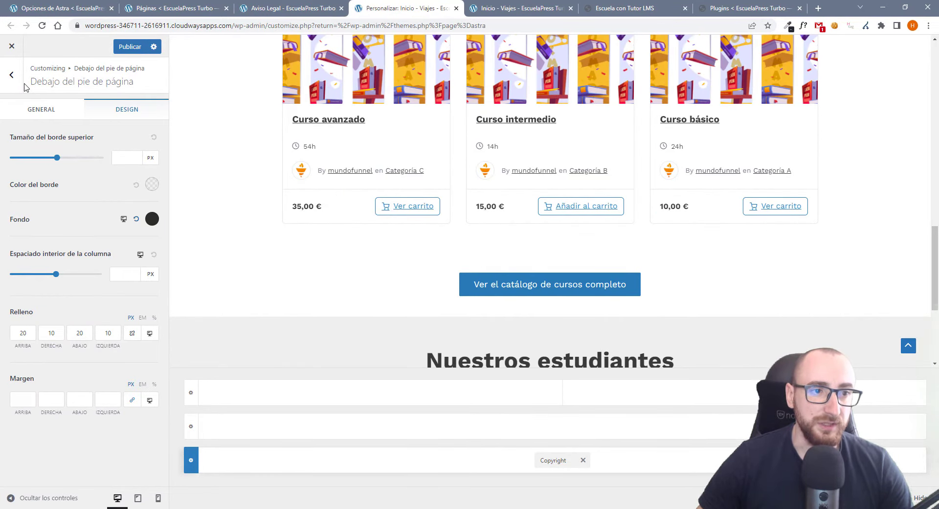
{"action": "left_click", "coordinate": [11, 74]}
{"action": "left_click", "coordinate": [11, 75]}
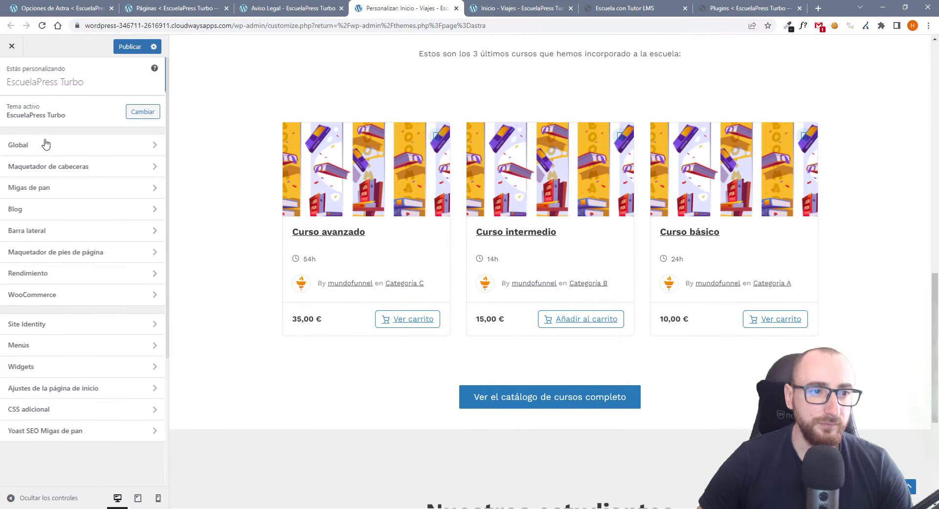
{"action": "left_click", "coordinate": [157, 145]}
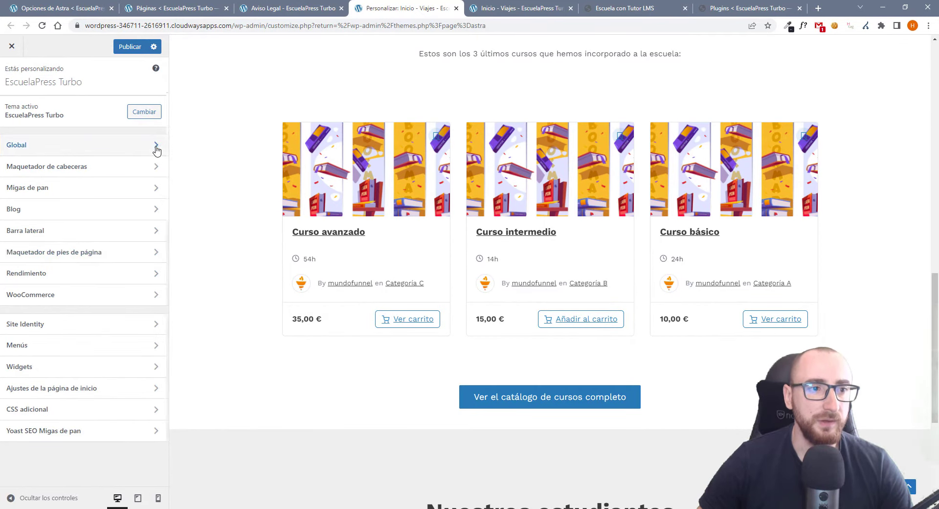
{"action": "left_click", "coordinate": [155, 112]}
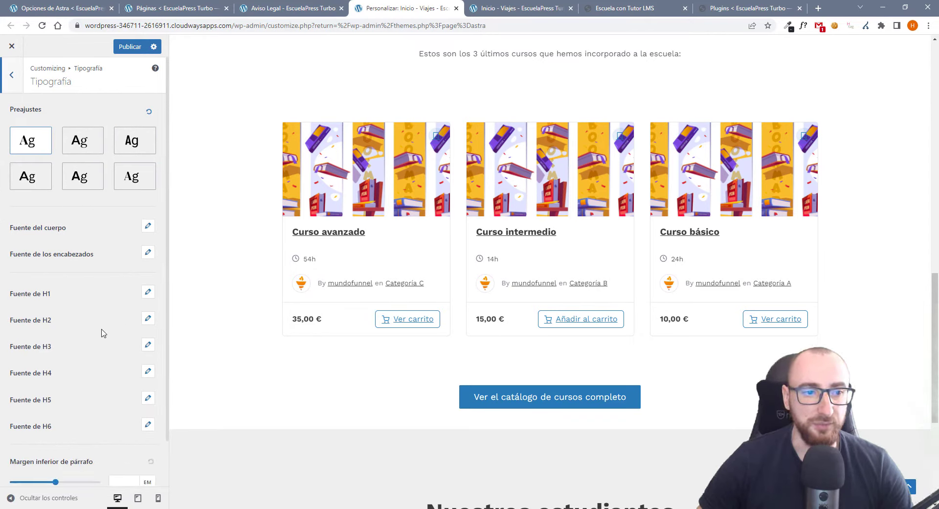
{"action": "scroll", "coordinate": [100, 250], "scroll_direction": "down", "scroll_amount": 1}
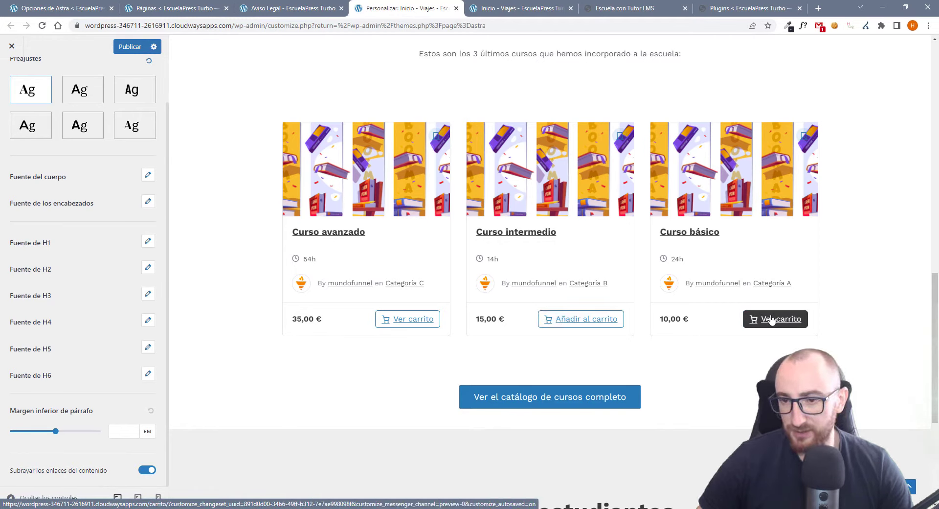
{"action": "left_click", "coordinate": [143, 470]}
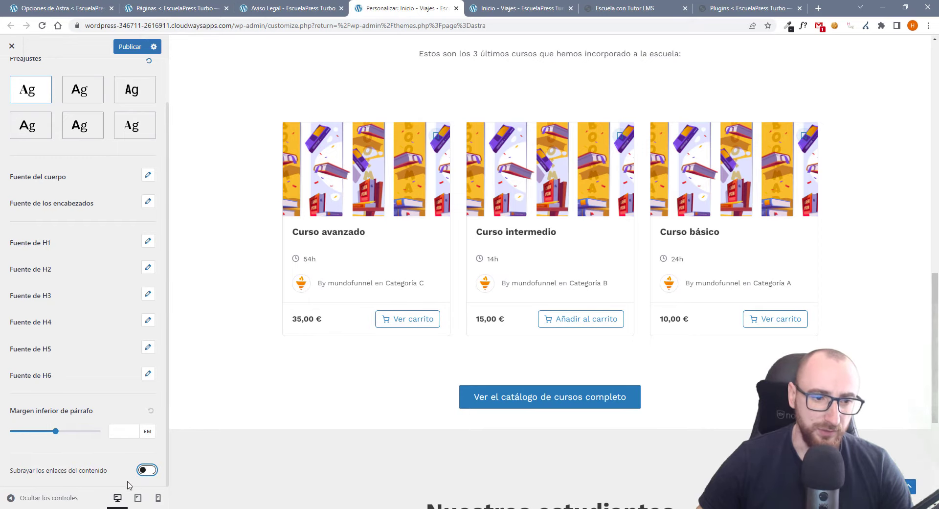
Examine the body font's family options without changing them, and look over the homepage text in the preview.
{"action": "scroll", "coordinate": [106, 198], "scroll_direction": "up", "scroll_amount": 1}
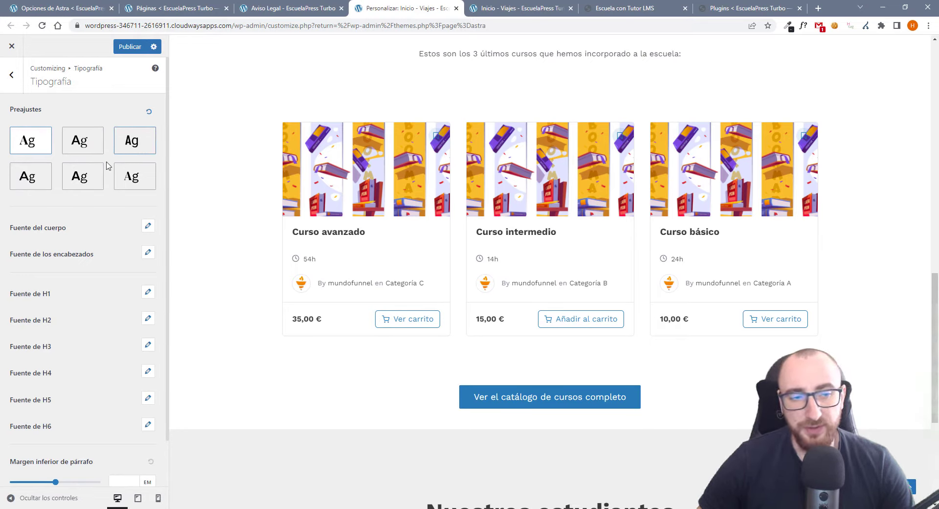
{"action": "left_click", "coordinate": [148, 226]}
{"action": "left_click", "coordinate": [123, 272]}
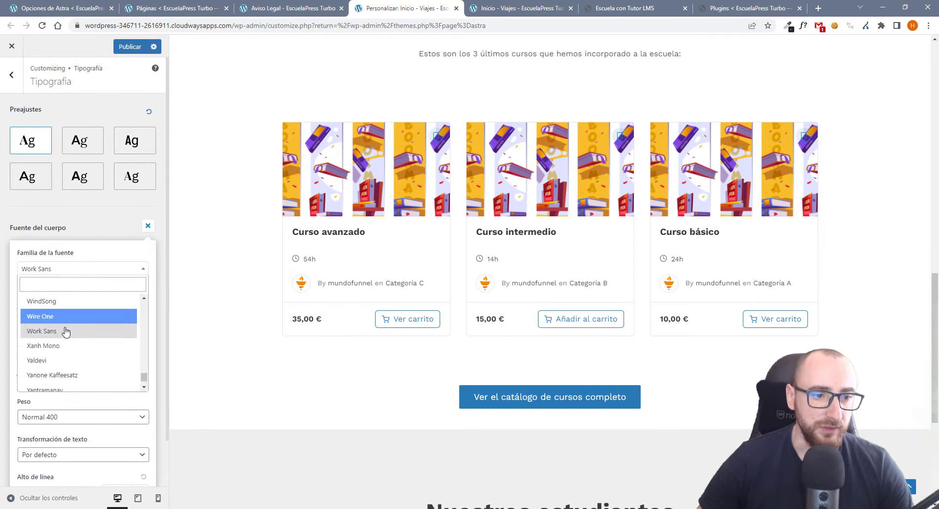
{"action": "scroll", "coordinate": [65, 329], "scroll_direction": "down", "scroll_amount": 2}
{"action": "left_click", "coordinate": [118, 227]}
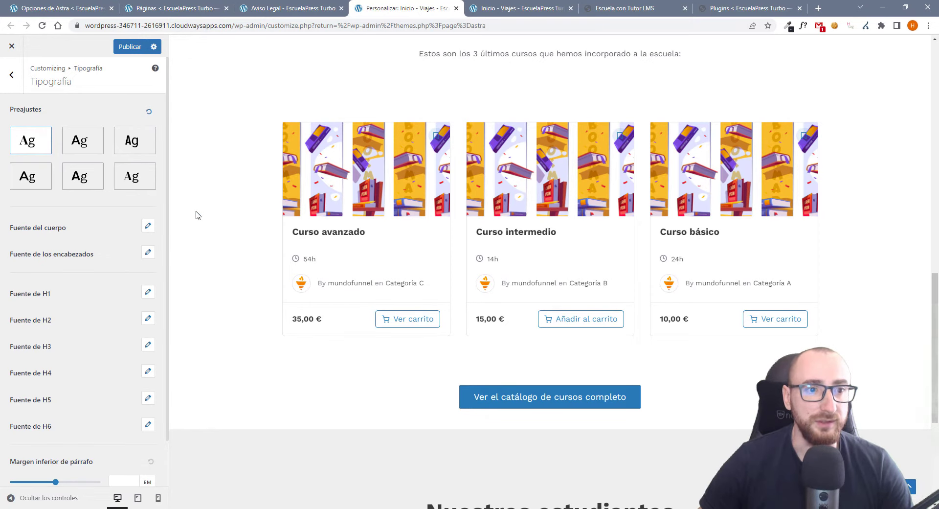
{"action": "scroll", "coordinate": [480, 146], "scroll_direction": "up", "scroll_amount": 8}
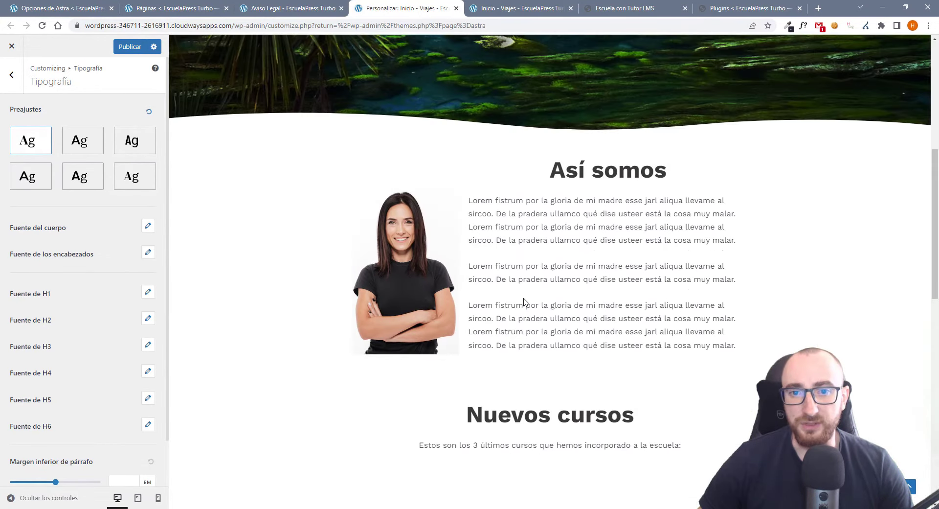
{"action": "scroll", "coordinate": [523, 301], "scroll_direction": "down", "scroll_amount": 3}
{"action": "scroll", "coordinate": [524, 300], "scroll_direction": "up", "scroll_amount": 10}
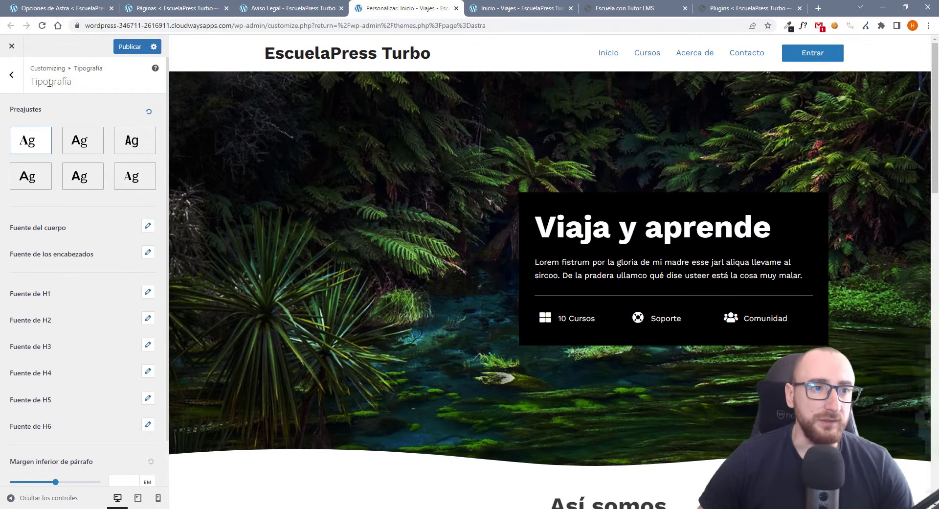
Review the global colour settings, including the palettes, link, heading, text and background colours.
{"action": "left_click", "coordinate": [11, 75]}
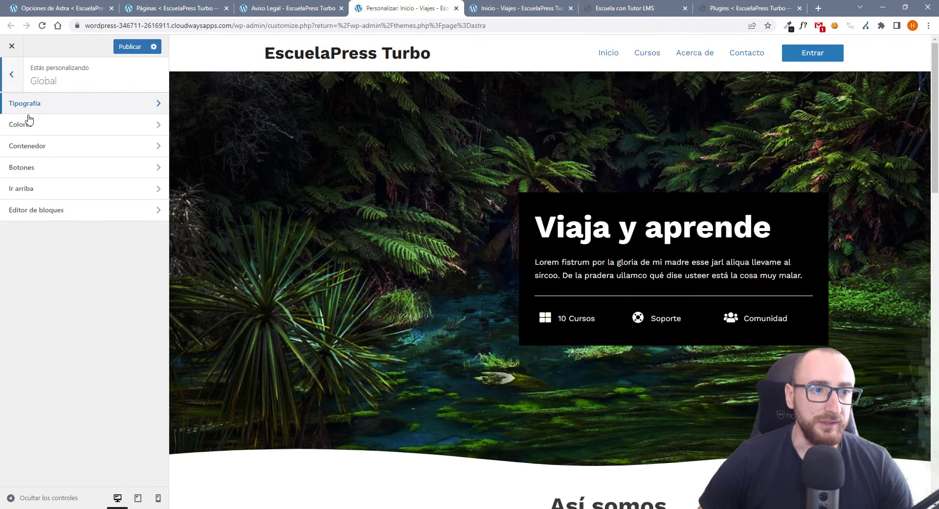
{"action": "left_click", "coordinate": [155, 126]}
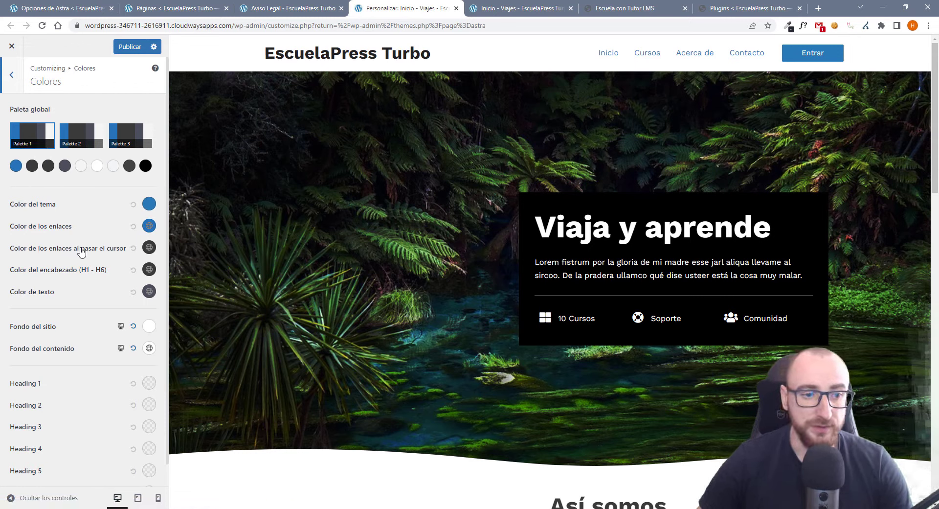
{"action": "scroll", "coordinate": [89, 369], "scroll_direction": "down", "scroll_amount": 1}
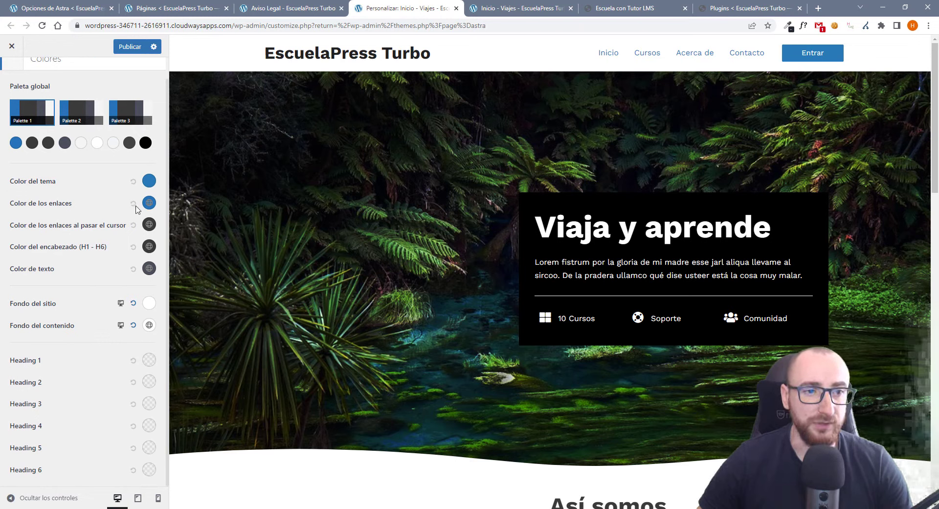
{"action": "scroll", "coordinate": [83, 135], "scroll_direction": "up", "scroll_amount": 1}
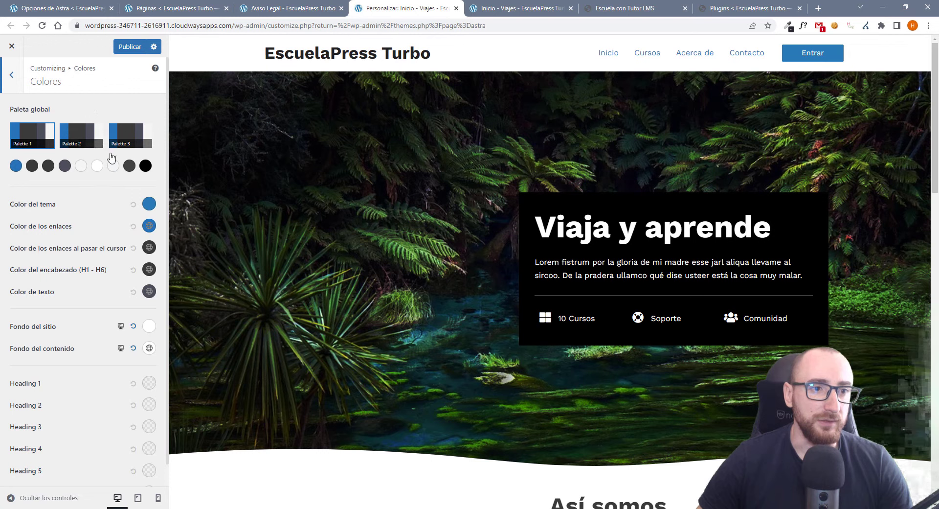
{"action": "left_click", "coordinate": [12, 75]}
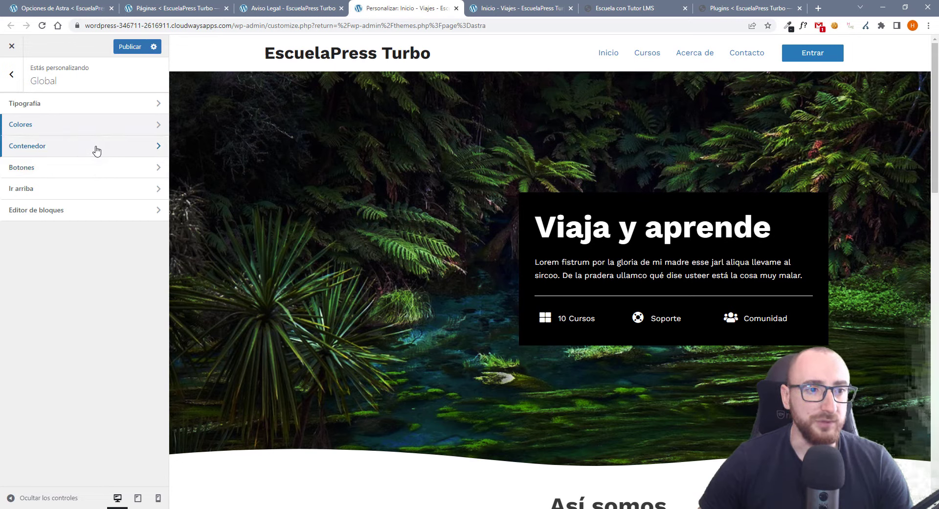
Review the global button settings, including presets, colours, border, font and padding.
{"action": "left_click", "coordinate": [157, 169]}
{"action": "scroll", "coordinate": [63, 355], "scroll_direction": "down", "scroll_amount": 1}
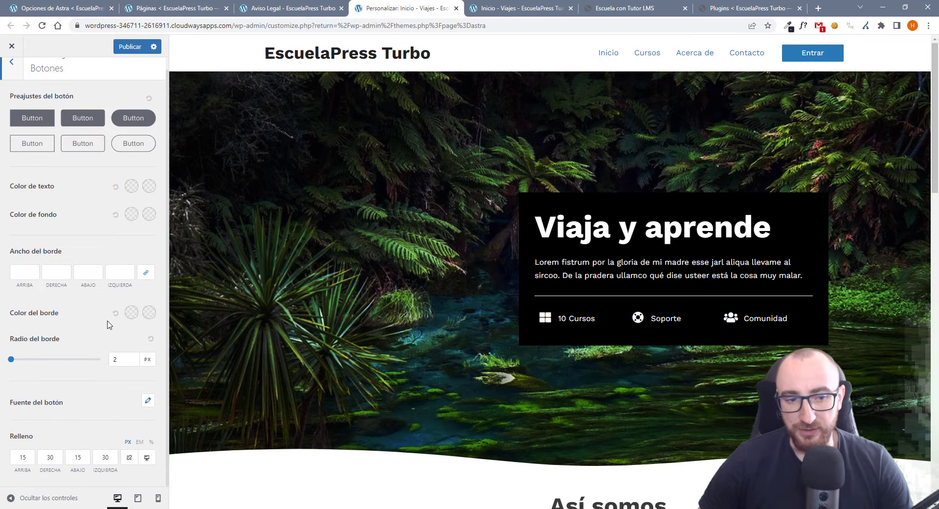
{"action": "scroll", "coordinate": [111, 325], "scroll_direction": "up", "scroll_amount": 1}
{"action": "scroll", "coordinate": [97, 325], "scroll_direction": "down", "scroll_amount": 1}
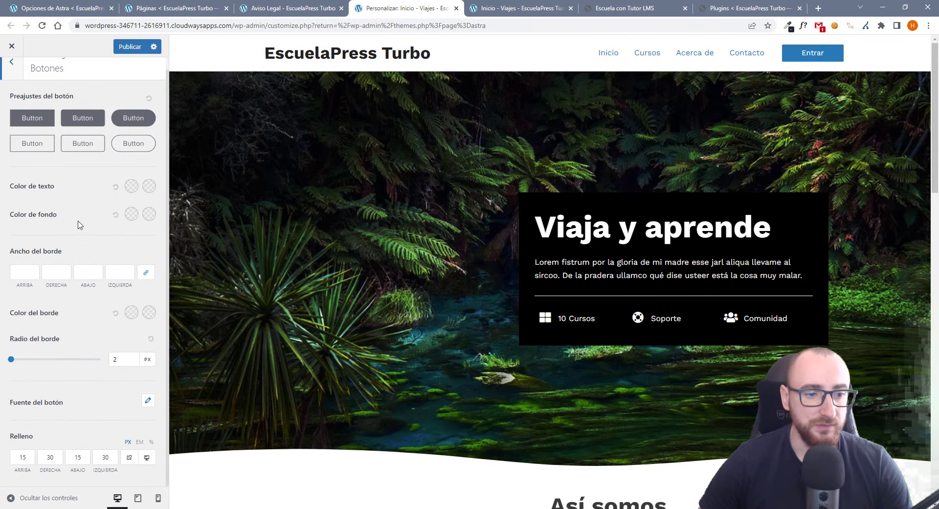
{"action": "scroll", "coordinate": [80, 225], "scroll_direction": "up", "scroll_amount": 1}
{"action": "left_click", "coordinate": [11, 74]}
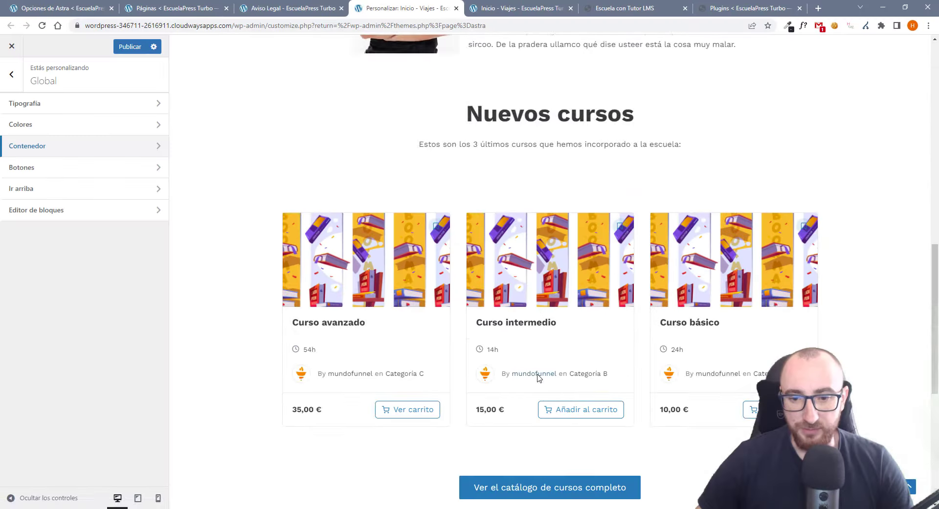
Check the lower part of the homepage preview and publish the customizer changes.
{"action": "scroll", "coordinate": [538, 376], "scroll_direction": "down", "scroll_amount": 7}
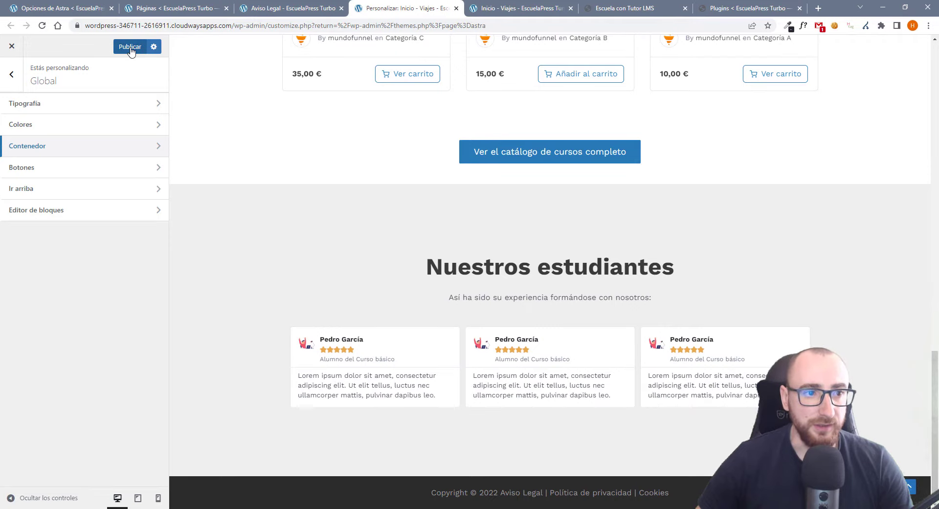
{"action": "left_click", "coordinate": [130, 49]}
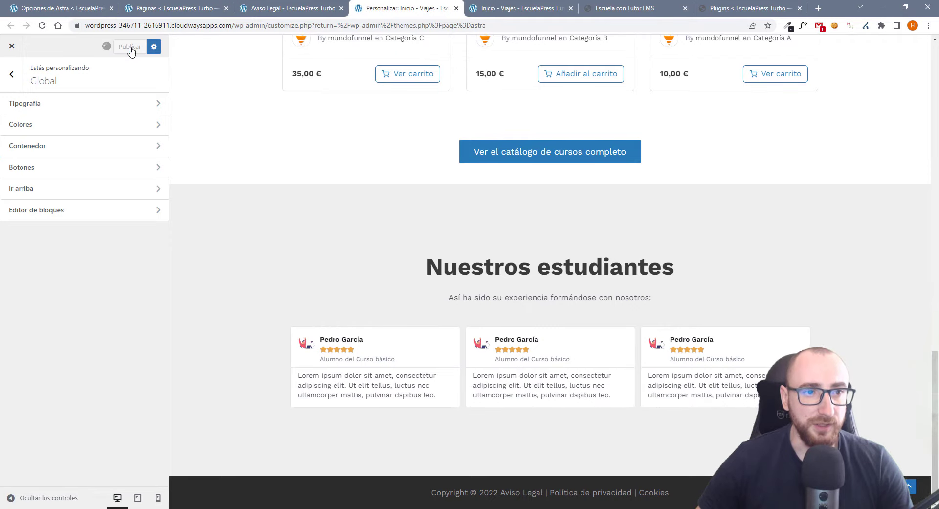
Set the global Ir arriba (back-to-top) element to show on Móvil only.
{"action": "left_click", "coordinate": [157, 190]}
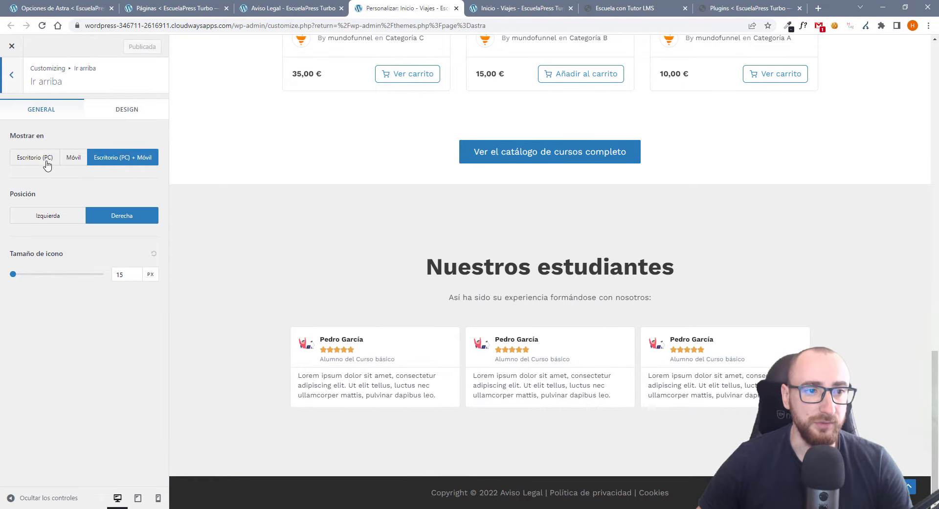
{"action": "left_click", "coordinate": [74, 157]}
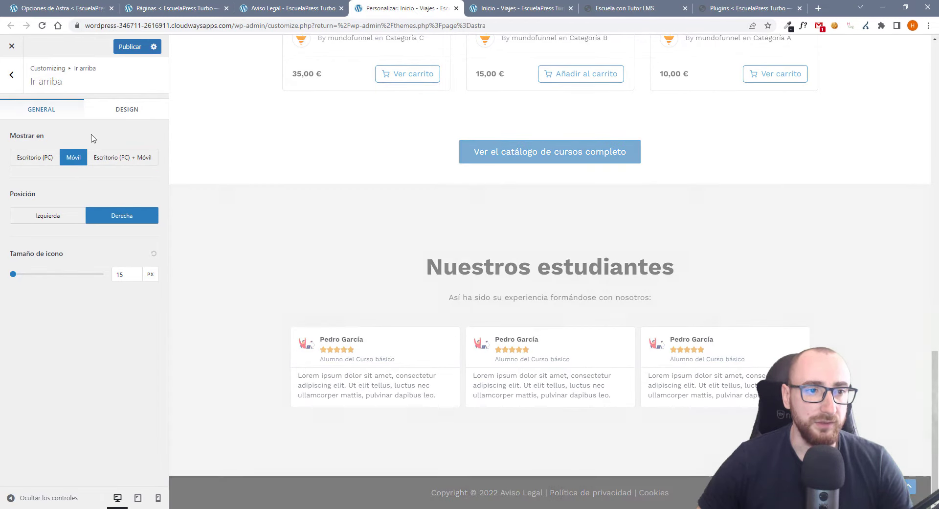
Set favicon.jpg from the media library as the site logo in the header.
{"action": "left_click", "coordinate": [17, 83]}
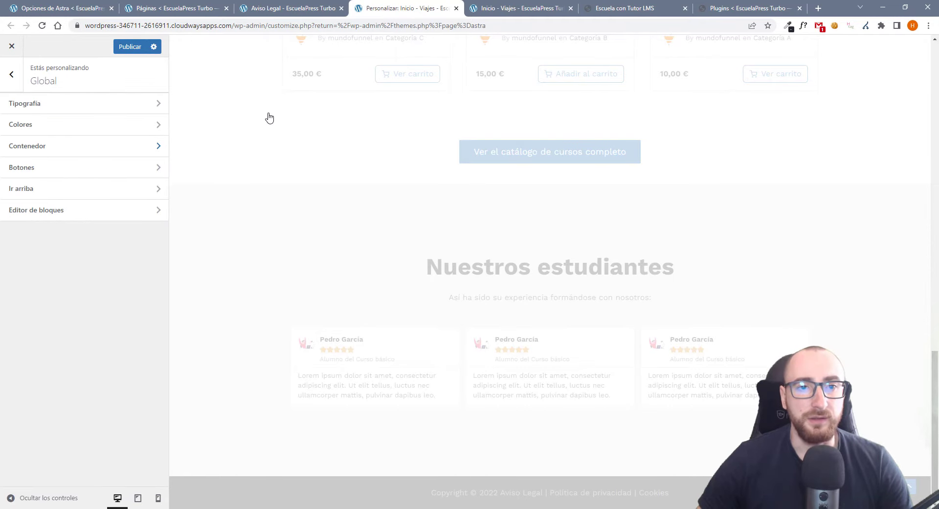
{"action": "scroll", "coordinate": [394, 157], "scroll_direction": "up", "scroll_amount": 15}
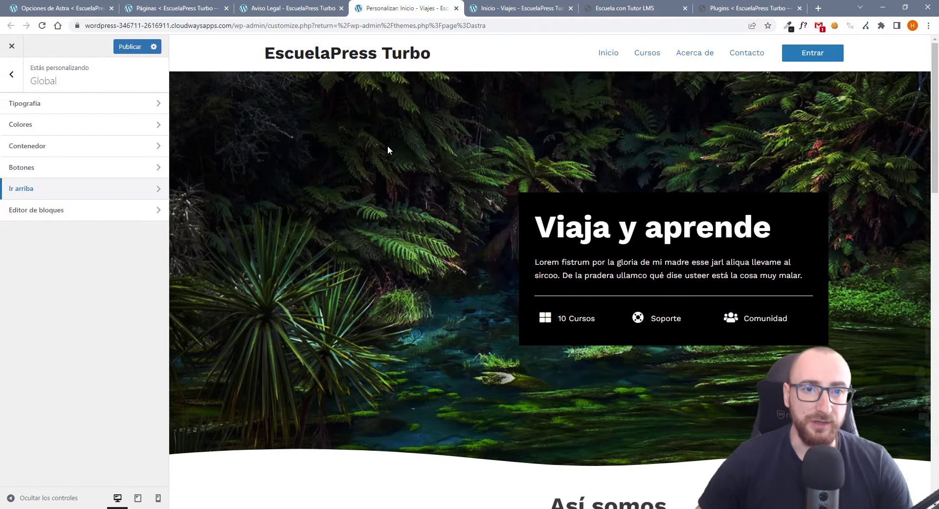
{"action": "left_click", "coordinate": [263, 55]}
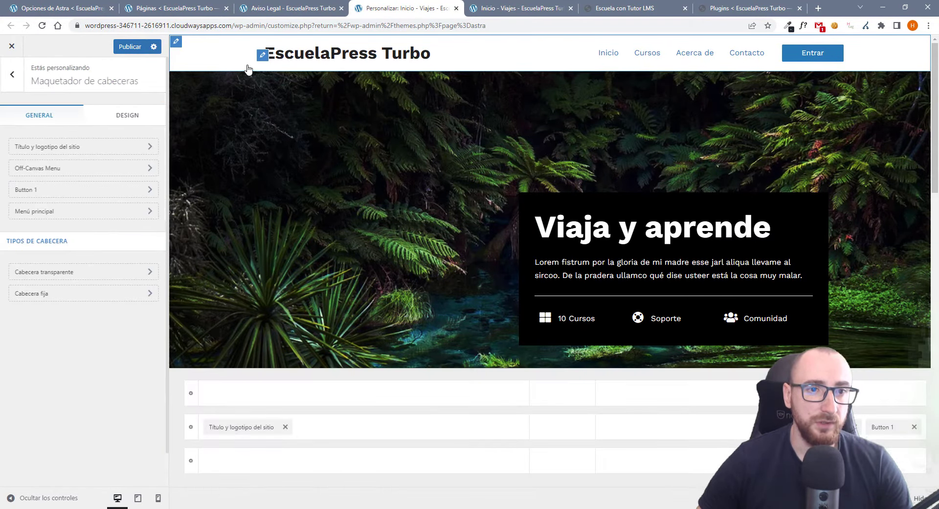
{"action": "left_click", "coordinate": [96, 162]}
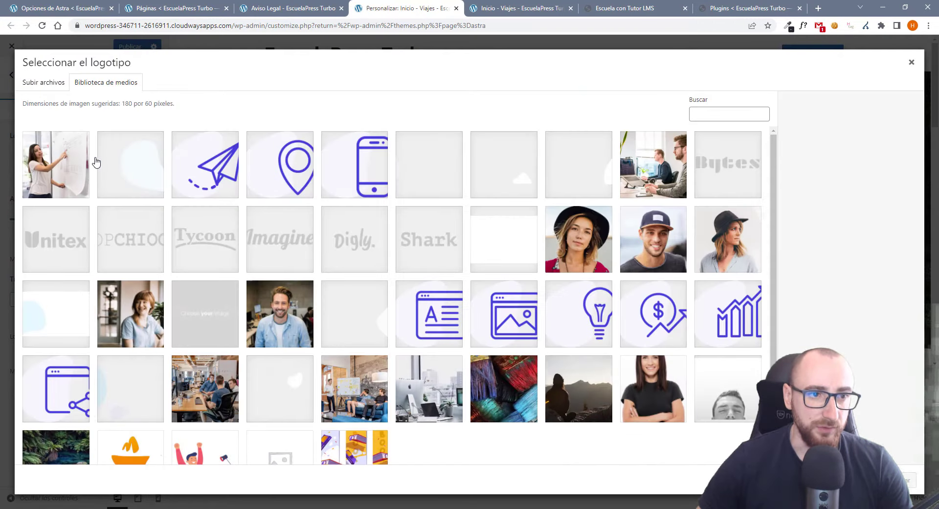
{"action": "scroll", "coordinate": [323, 294], "scroll_direction": "down", "scroll_amount": 2}
{"action": "left_click", "coordinate": [135, 394]}
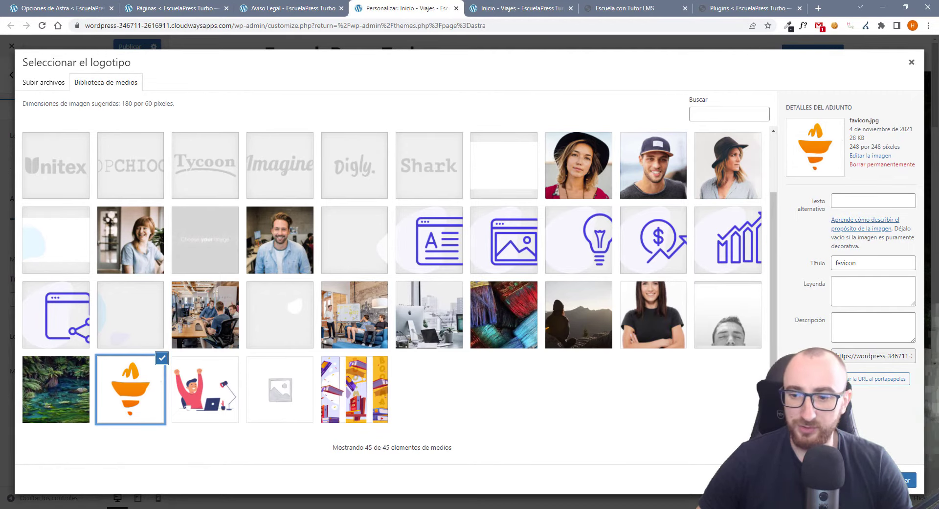
{"action": "left_click", "coordinate": [907, 480]}
{"action": "left_click", "coordinate": [903, 478]}
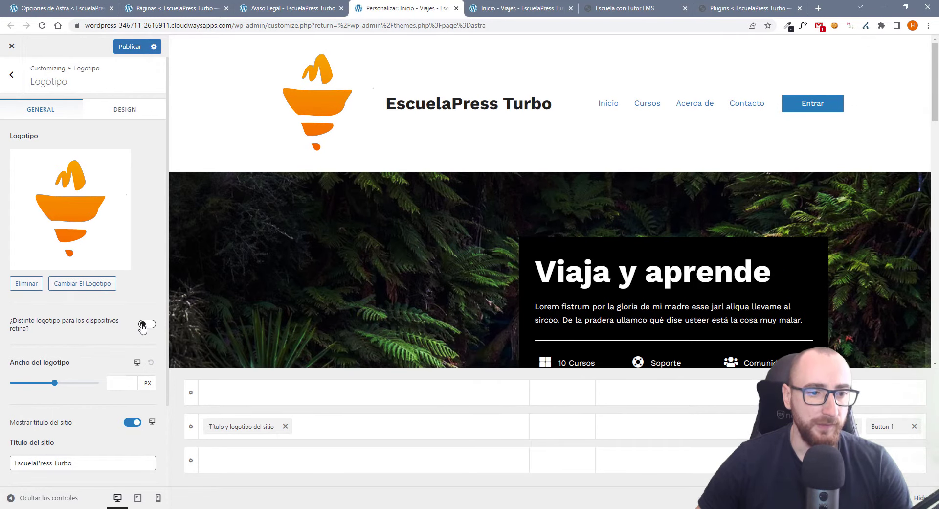
Hide the site title on desktop and set the header logo width to 60 px.
{"action": "left_click", "coordinate": [130, 423]}
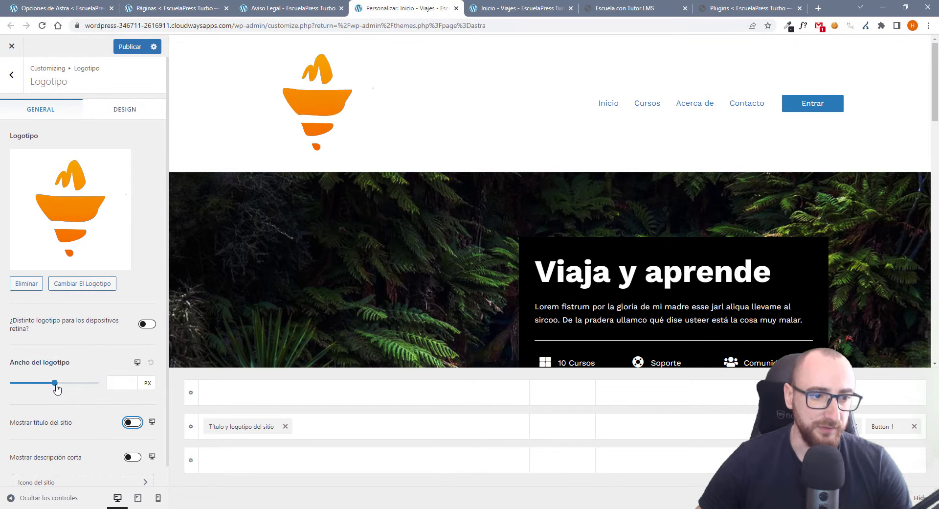
{"action": "left_click_drag", "start_coordinate": [56, 386], "coordinate": [26, 384]}
{"action": "double_click", "coordinate": [119, 382]}
{"action": "type", "text": "60"}
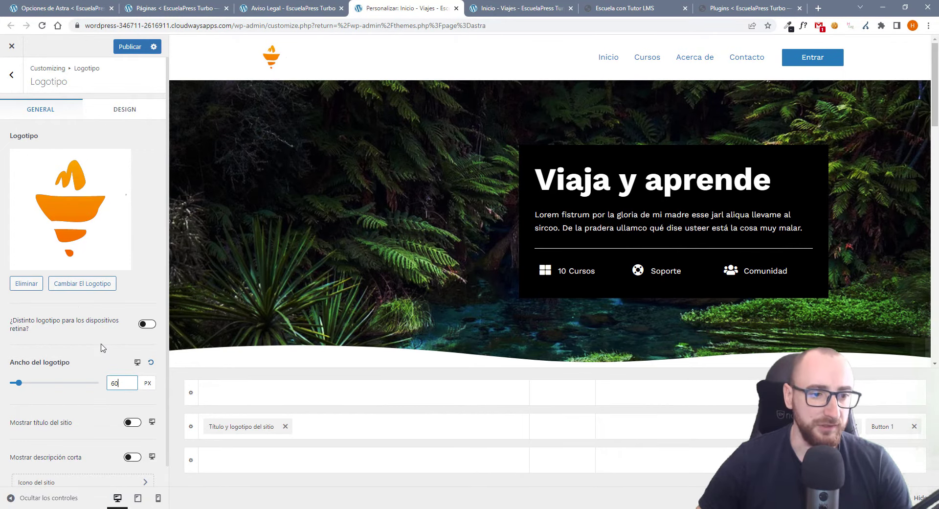
{"action": "scroll", "coordinate": [113, 390], "scroll_direction": "down", "scroll_amount": 1}
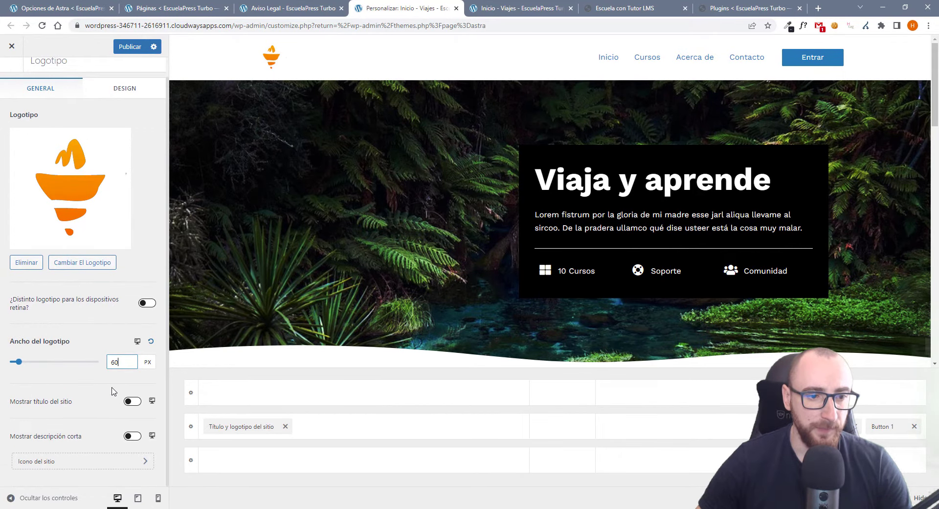
Hide the site title in the header for both the tablet and mobile views.
{"action": "left_click", "coordinate": [137, 342]}
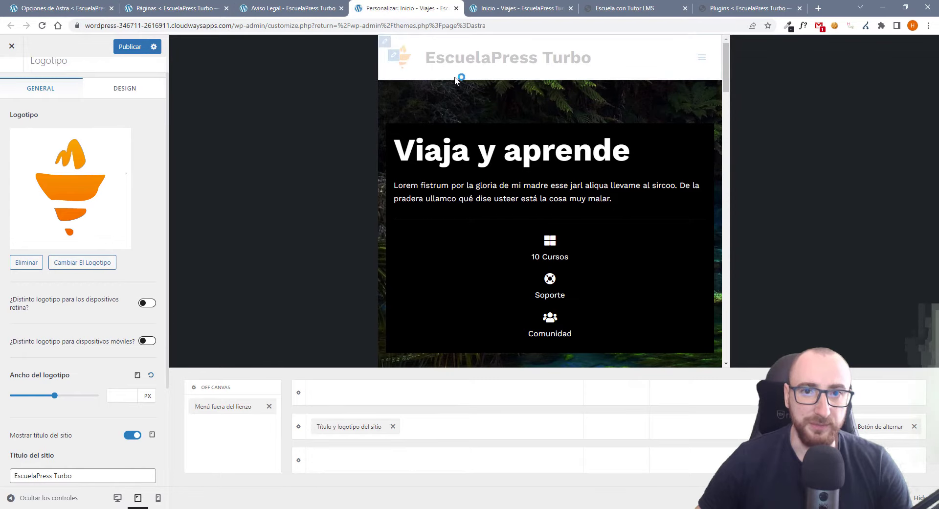
{"action": "left_click", "coordinate": [131, 435]}
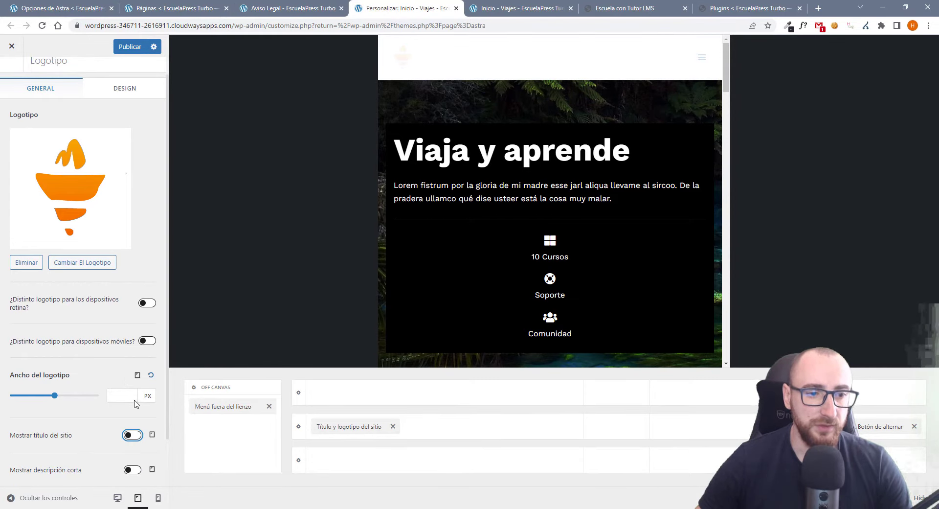
{"action": "left_click", "coordinate": [137, 375]}
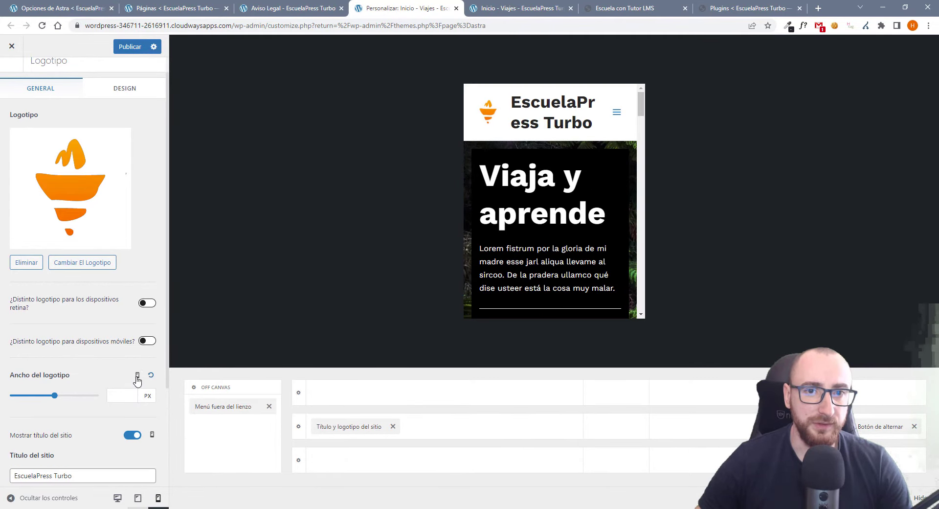
{"action": "left_click", "coordinate": [137, 435]}
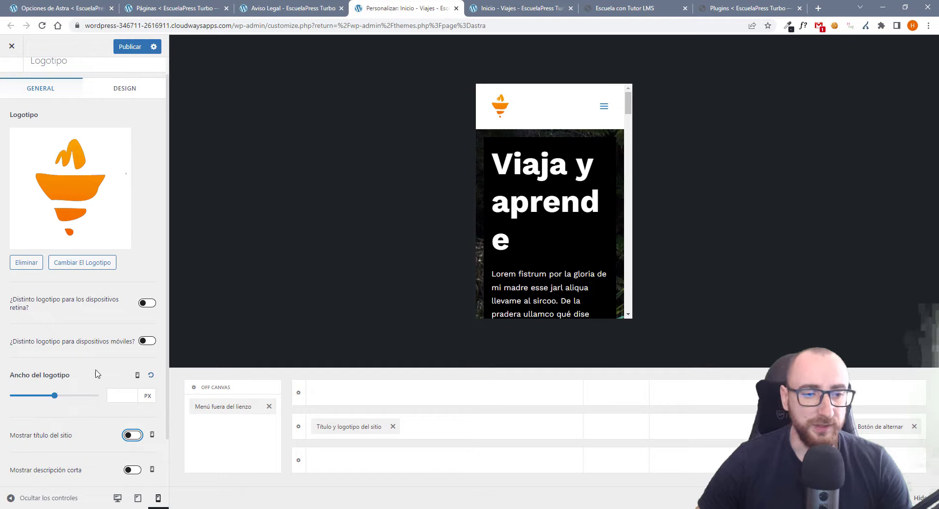
{"action": "scroll", "coordinate": [90, 364], "scroll_direction": "down", "scroll_amount": 1}
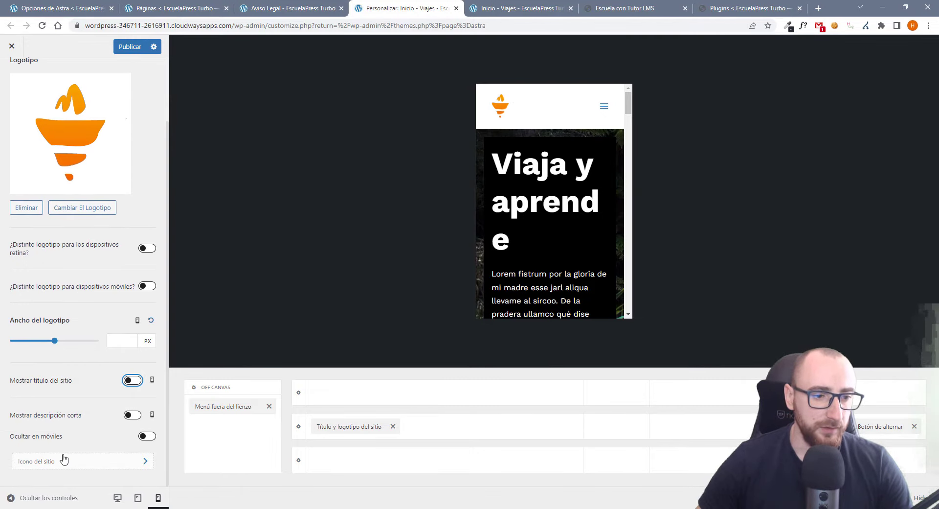
{"action": "scroll", "coordinate": [68, 375], "scroll_direction": "up", "scroll_amount": 2}
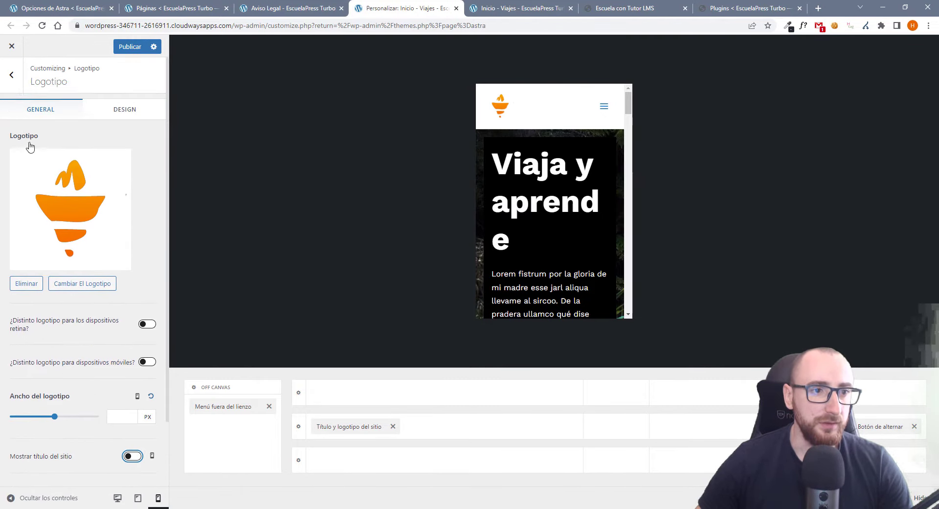
Open the header's Off Canvas settings and test opening and closing the menu in the mobile preview.
{"action": "left_click", "coordinate": [12, 76]}
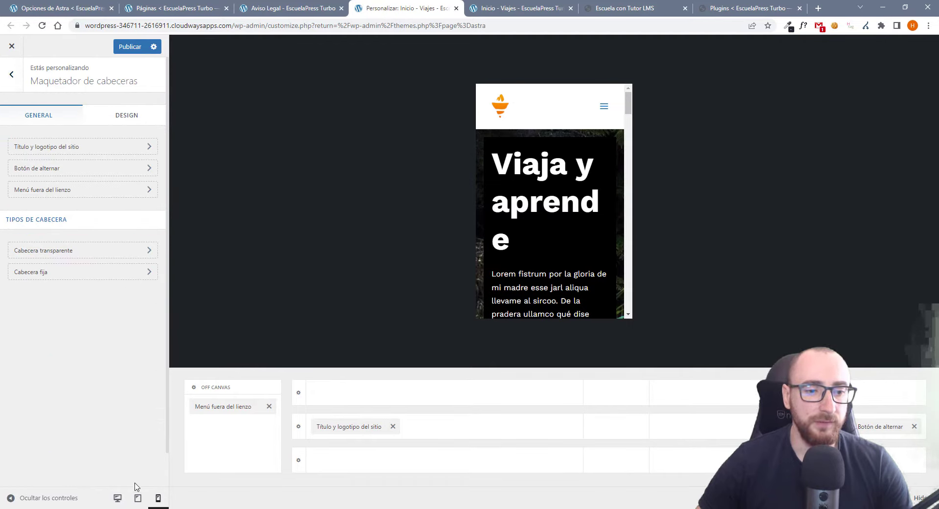
{"action": "left_click", "coordinate": [213, 388]}
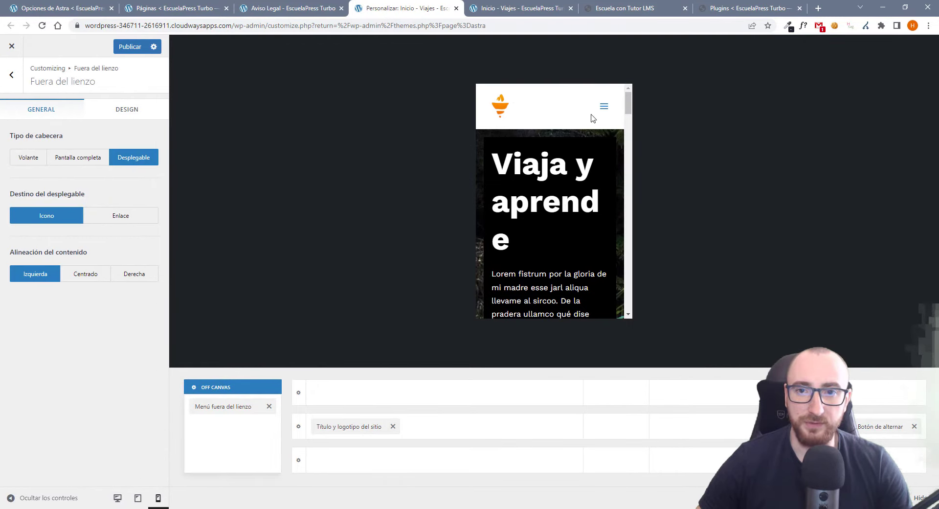
{"action": "left_click", "coordinate": [604, 106]}
{"action": "left_click", "coordinate": [604, 107]}
{"action": "left_click", "coordinate": [605, 110]}
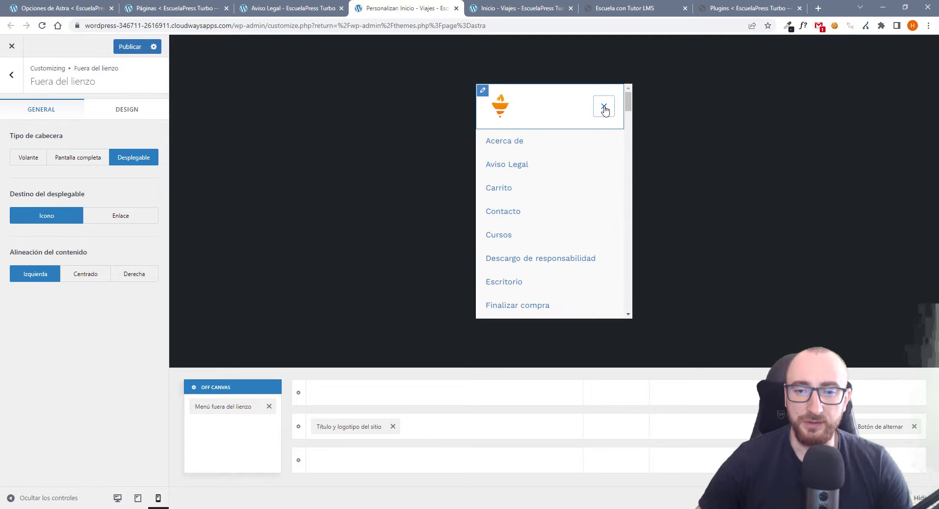
{"action": "left_click", "coordinate": [605, 109]}
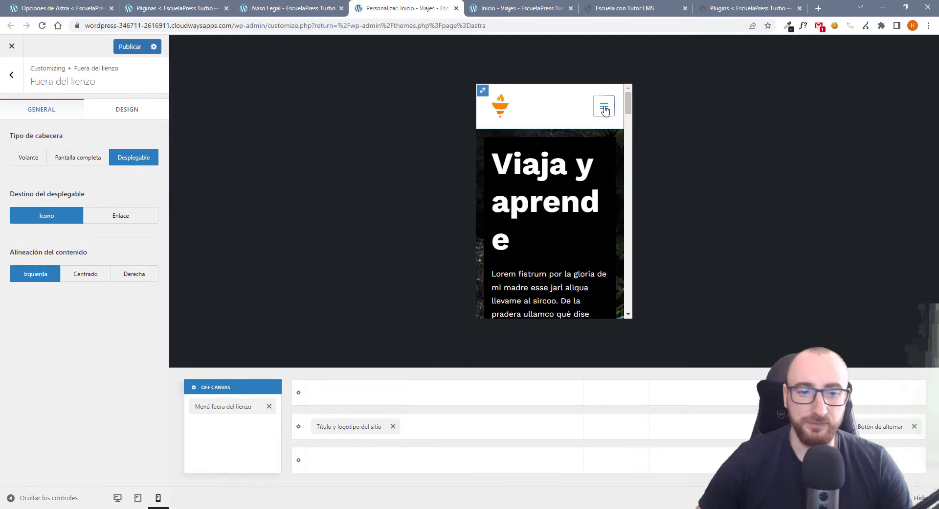
Enable Separador de elementos for the off-canvas menu and test the menu in the mobile preview.
{"action": "left_click", "coordinate": [231, 405]}
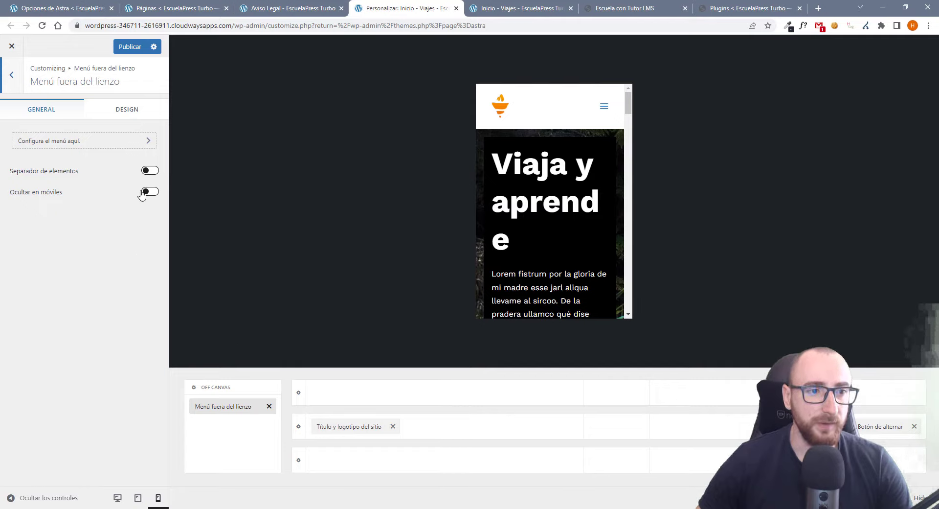
{"action": "left_click", "coordinate": [155, 171]}
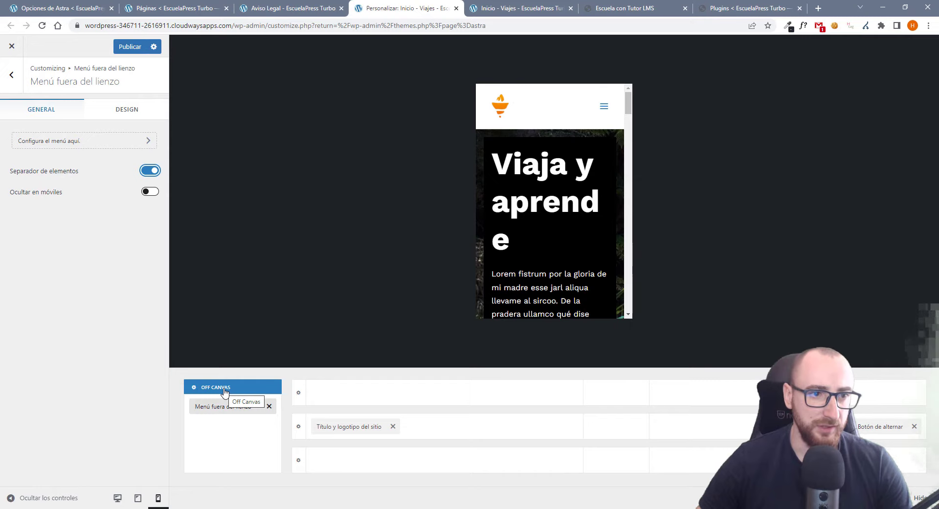
{"action": "left_click", "coordinate": [601, 107]}
{"action": "left_click", "coordinate": [602, 110]}
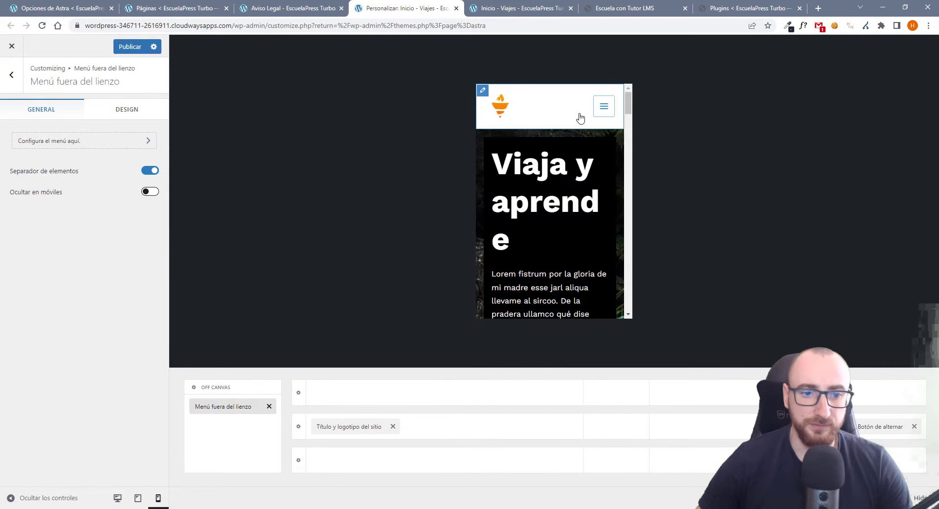
Set the Off Canvas header type to Volante with position Izquierda, checking the menu in the mobile preview.
{"action": "left_click", "coordinate": [222, 387]}
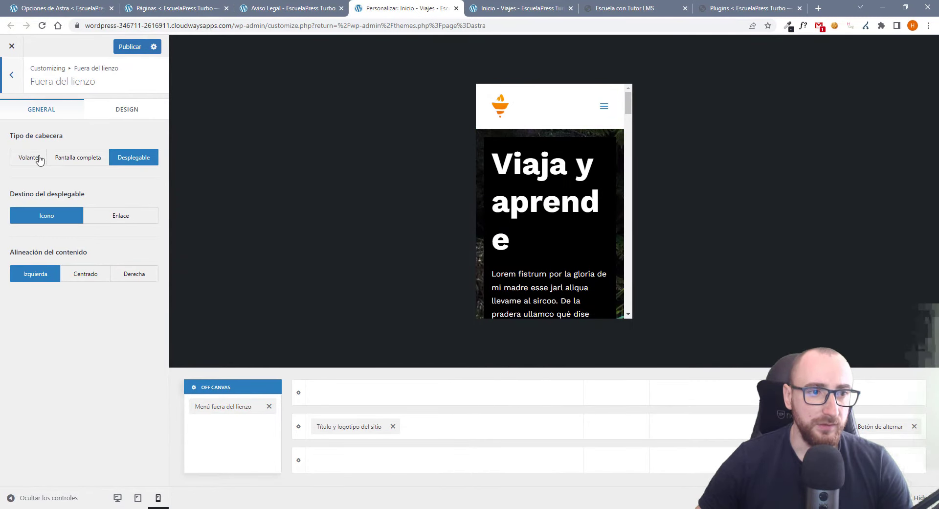
{"action": "left_click", "coordinate": [29, 157]}
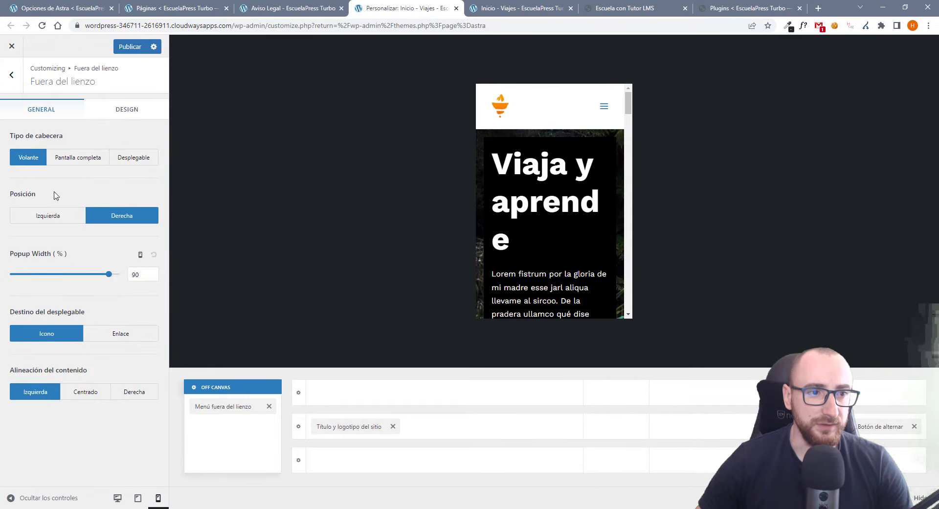
{"action": "left_click", "coordinate": [604, 107]}
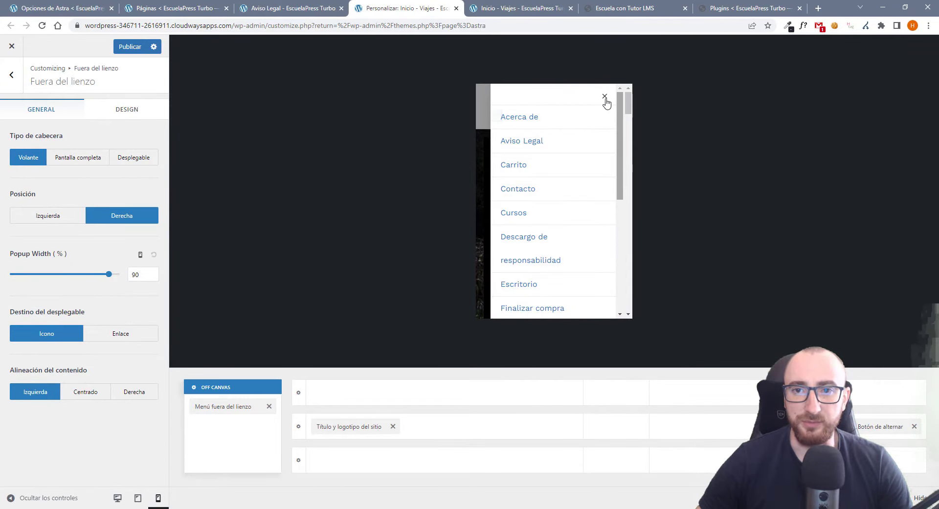
{"action": "left_click", "coordinate": [604, 99]}
{"action": "left_click", "coordinate": [51, 225]}
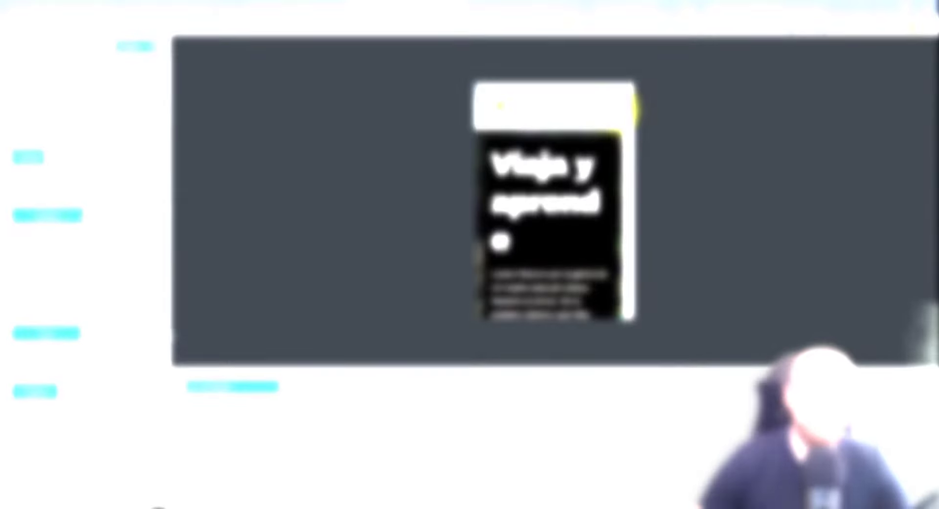
{"action": "left_click", "coordinate": [606, 104]}
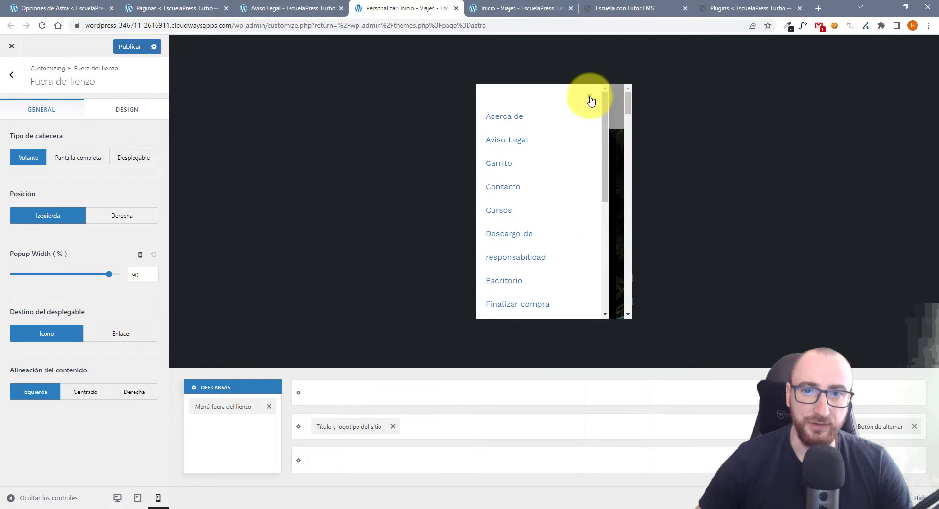
{"action": "left_click", "coordinate": [590, 98]}
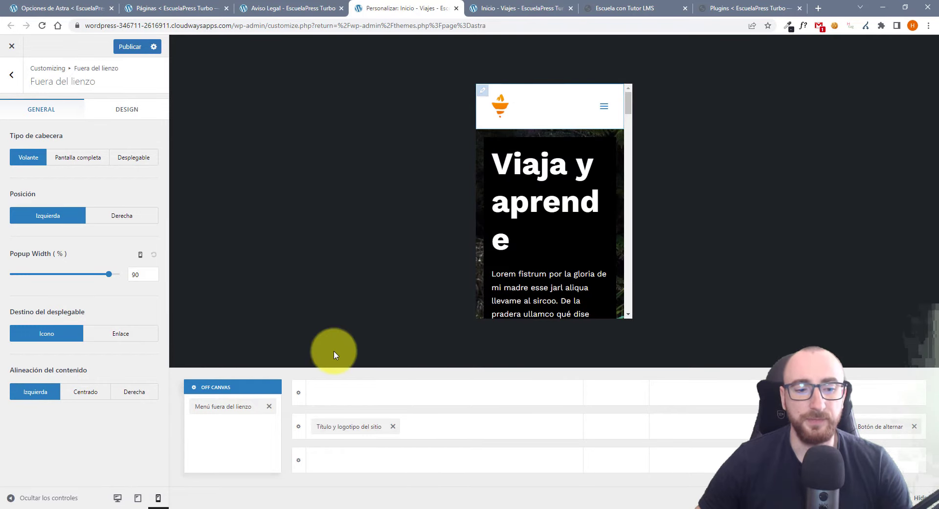
Turn Separador de elementos back on for the off-canvas menu and publish the customizer changes.
{"action": "left_click", "coordinate": [215, 405]}
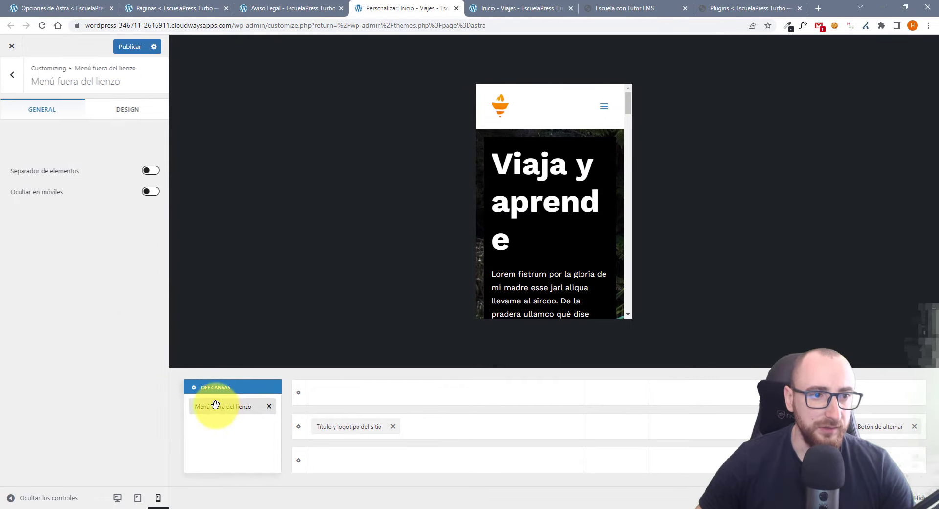
{"action": "left_click", "coordinate": [153, 170]}
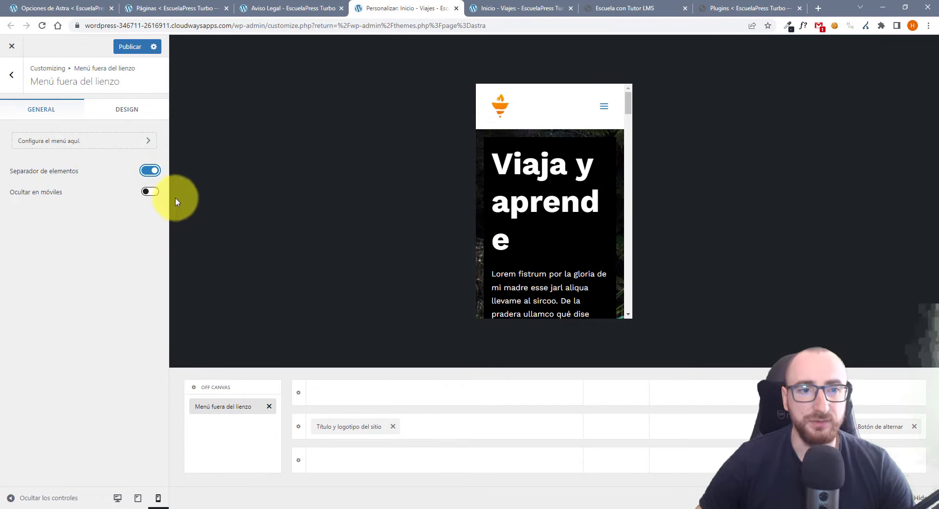
{"action": "left_click", "coordinate": [129, 47]}
Open the flyout menu in the mobile preview and look through the pages it lists.
{"action": "left_click", "coordinate": [605, 107]}
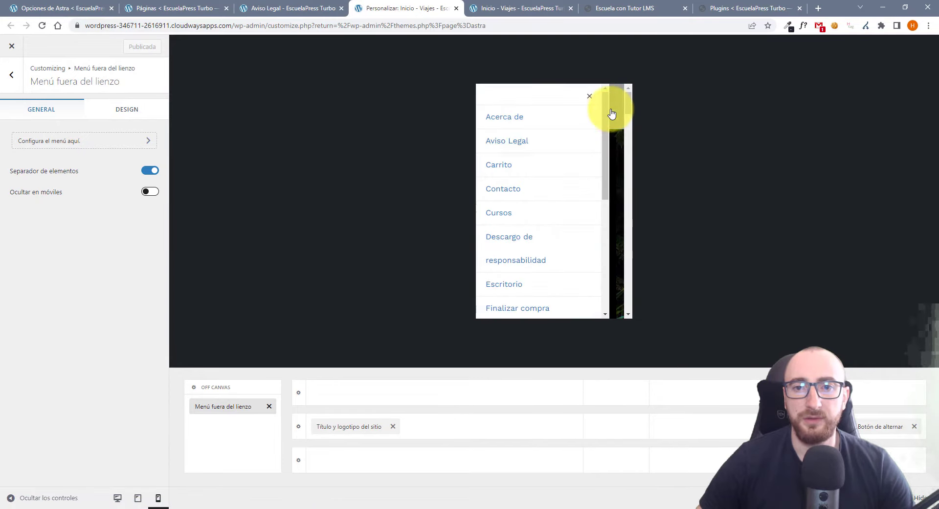
{"action": "scroll", "coordinate": [529, 189], "scroll_direction": "down", "scroll_amount": 5}
{"action": "scroll", "coordinate": [528, 225], "scroll_direction": "up", "scroll_amount": 5}
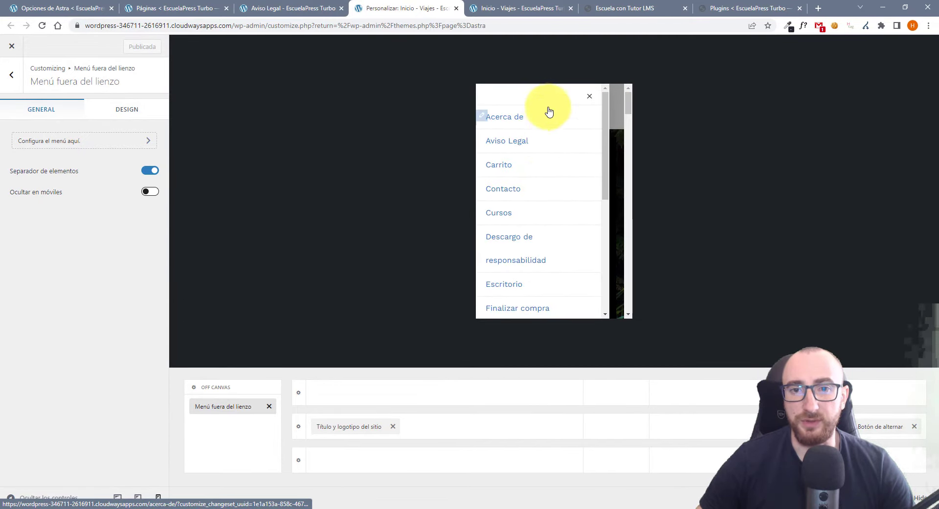
{"action": "scroll", "coordinate": [520, 260], "scroll_direction": "down", "scroll_amount": 3}
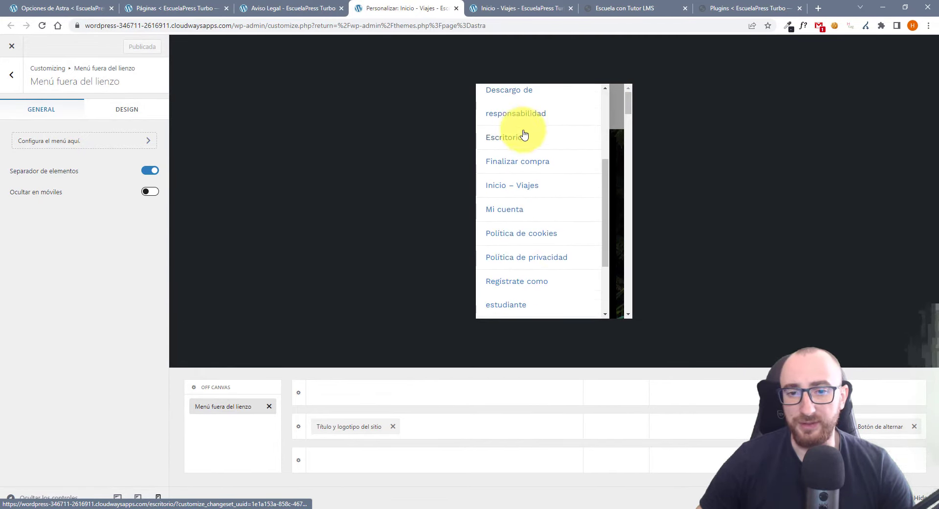
{"action": "scroll", "coordinate": [514, 200], "scroll_direction": "down", "scroll_amount": 2}
{"action": "scroll", "coordinate": [496, 162], "scroll_direction": "up", "scroll_amount": 3}
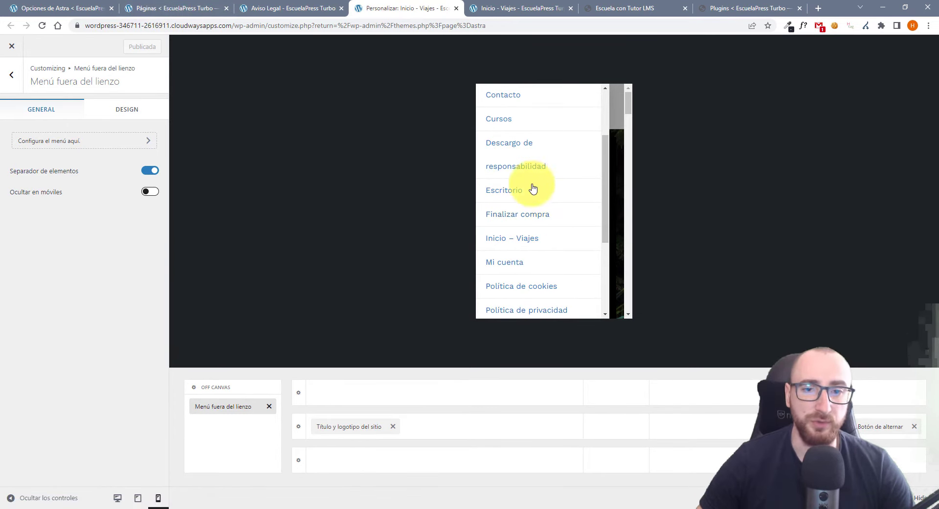
Assign the Principal menu to the Menú fuera del lienzo location in the WordPress menu settings and save the menu.
{"action": "left_click", "coordinate": [66, 9]}
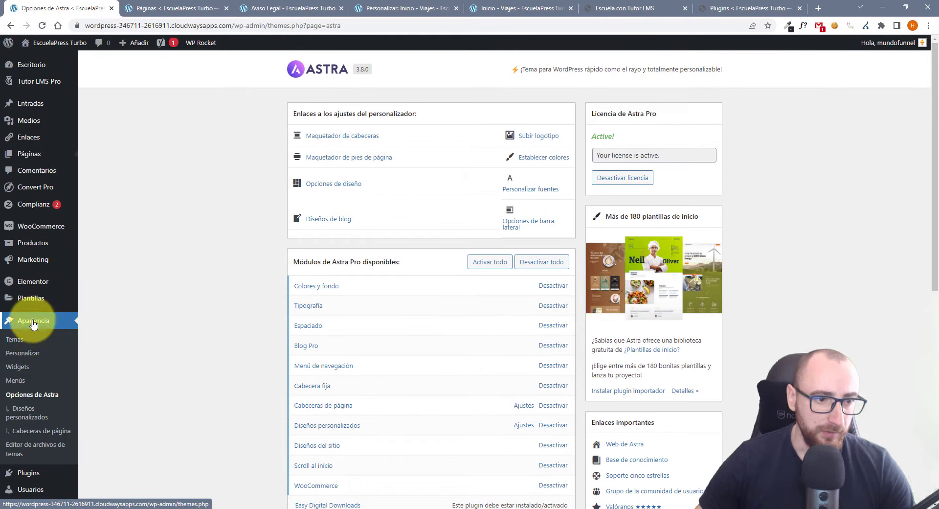
{"action": "left_click", "coordinate": [15, 380]}
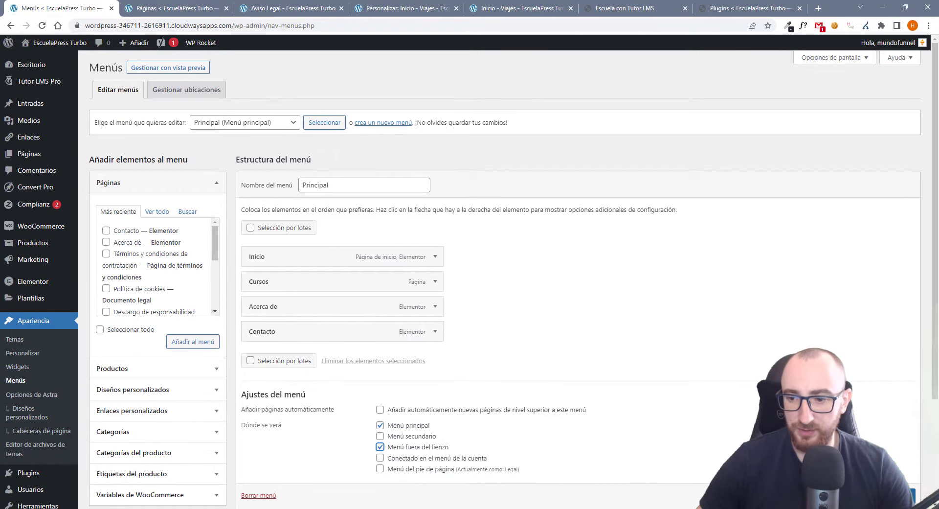
{"action": "scroll", "coordinate": [907, 489], "scroll_direction": "down", "scroll_amount": 1}
{"action": "left_click", "coordinate": [905, 467]}
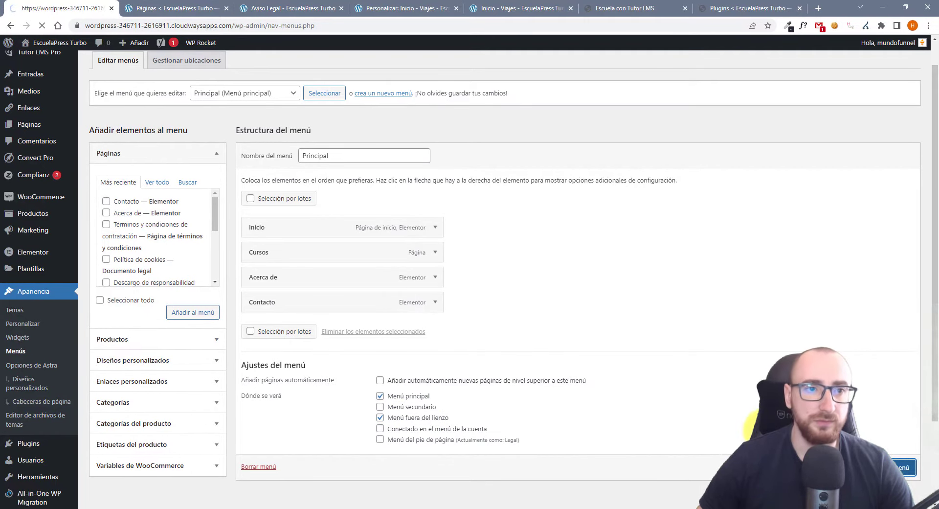
Reload the Astra customizer and check the flyout menu's items in the mobile preview.
{"action": "left_click", "coordinate": [173, 4]}
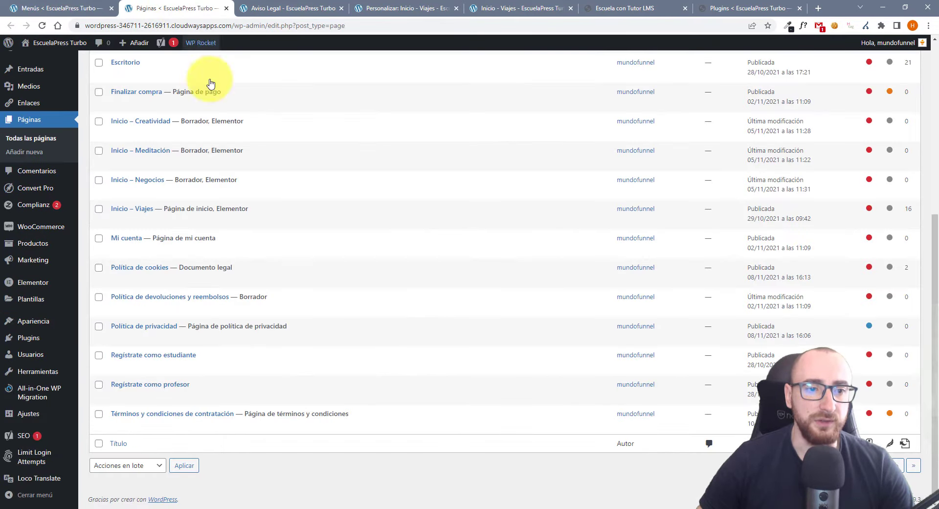
{"action": "left_click", "coordinate": [384, 7]}
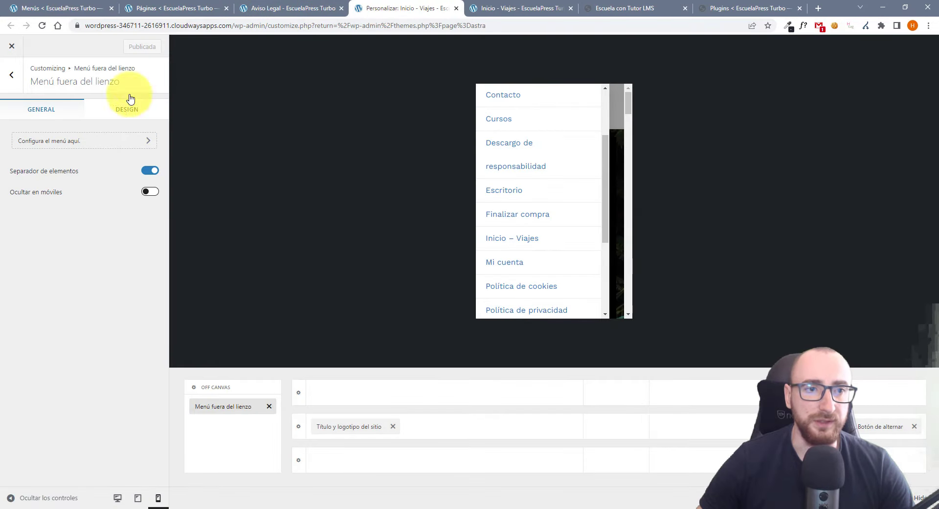
{"action": "left_click", "coordinate": [42, 25]}
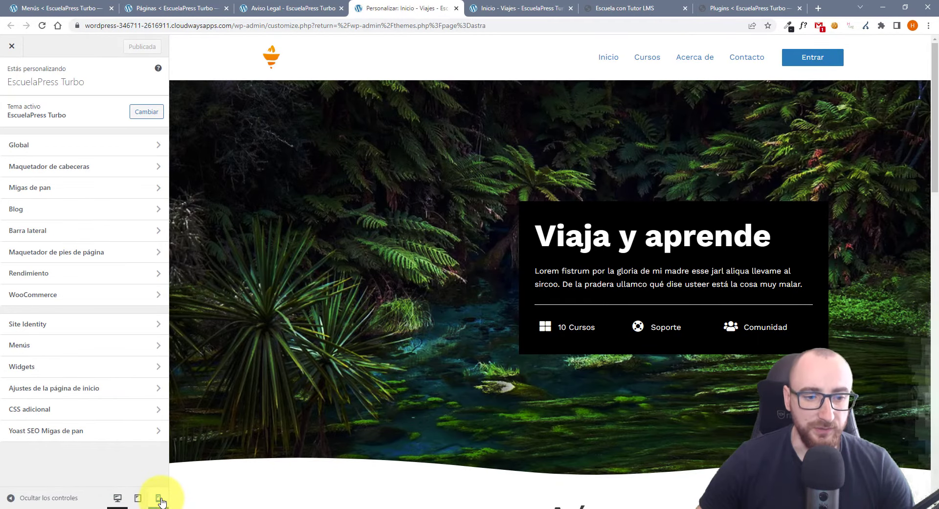
{"action": "left_click", "coordinate": [158, 498]}
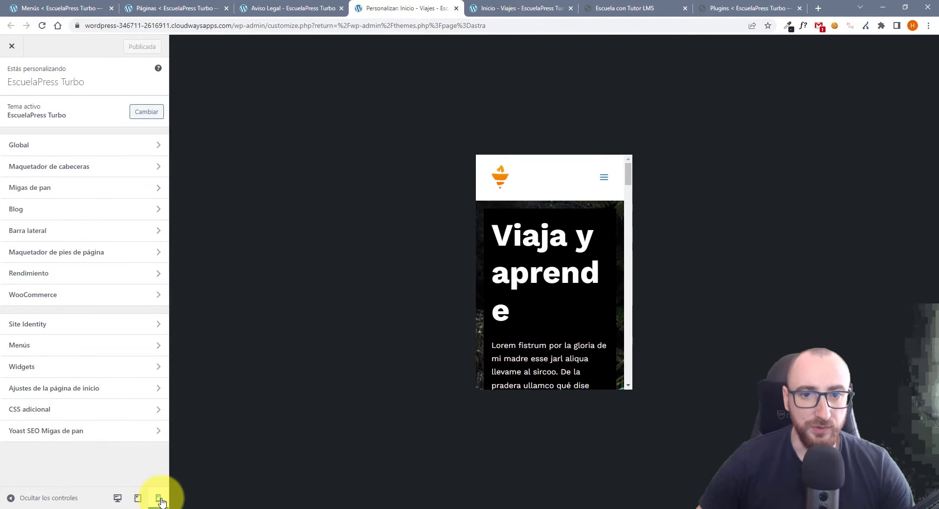
{"action": "left_click", "coordinate": [605, 178]}
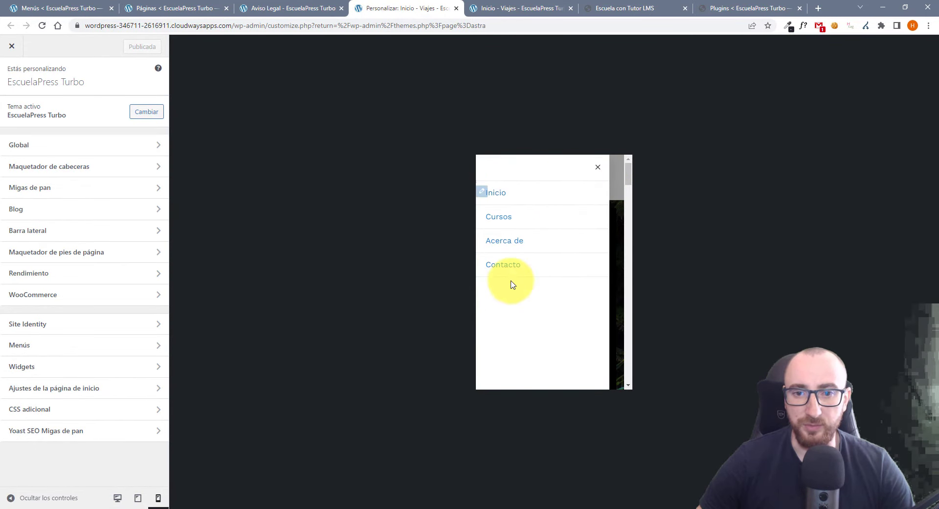
{"action": "left_click", "coordinate": [597, 167]}
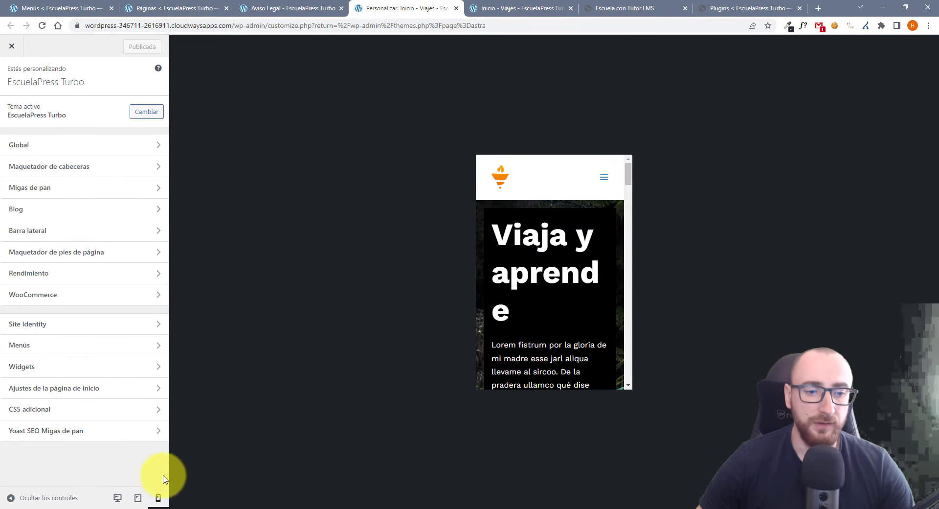
Return to the desktop preview and remove the Entrar button (Button 1) from the header's middle row.
{"action": "left_click", "coordinate": [125, 498]}
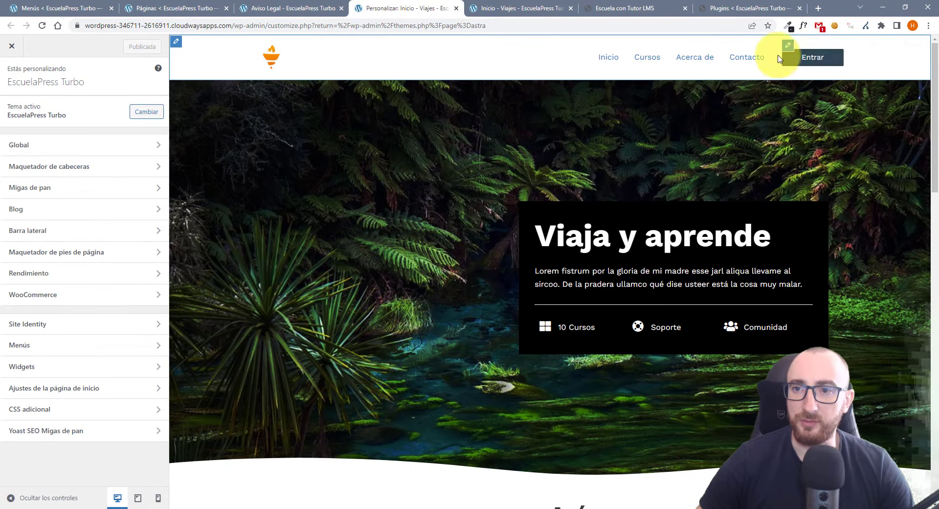
{"action": "left_click", "coordinate": [787, 46]}
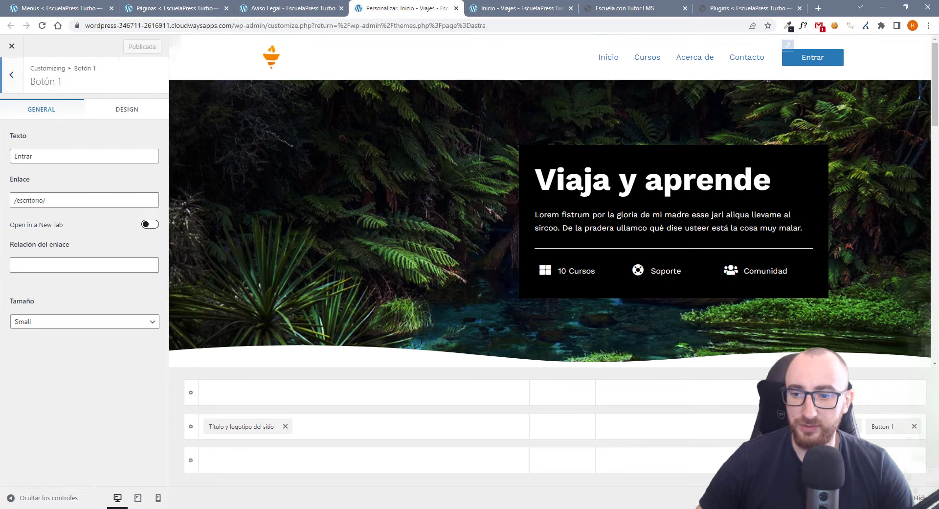
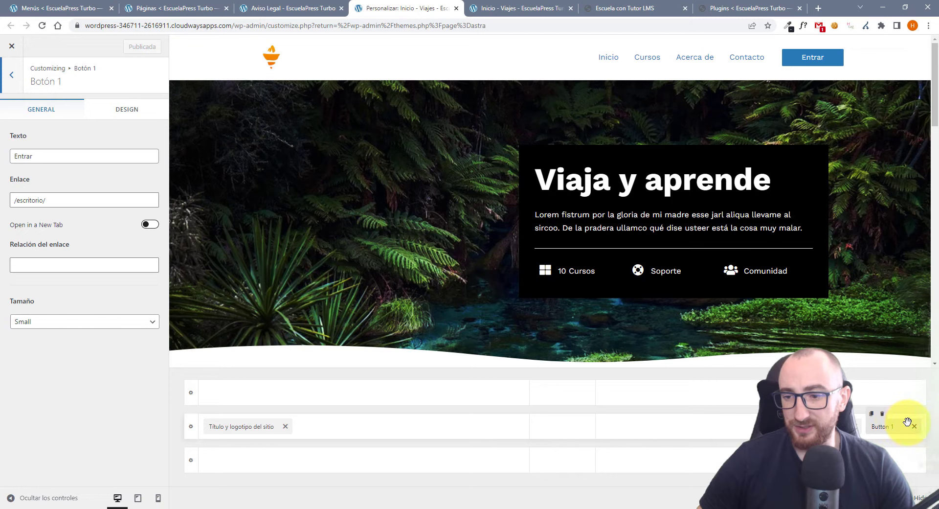
{"action": "left_click", "coordinate": [915, 426]}
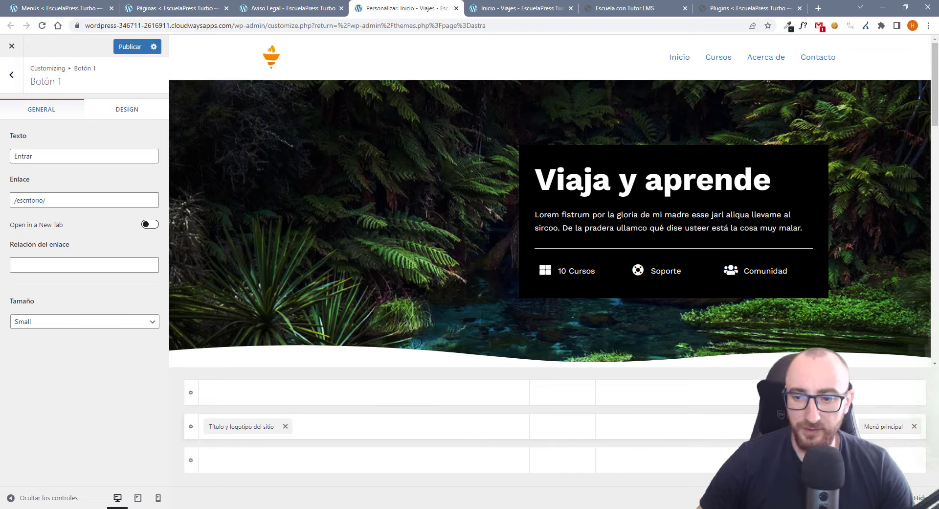
Add the Carrito element to the header's middle row, after the Menú principal.
{"action": "left_click", "coordinate": [563, 426]}
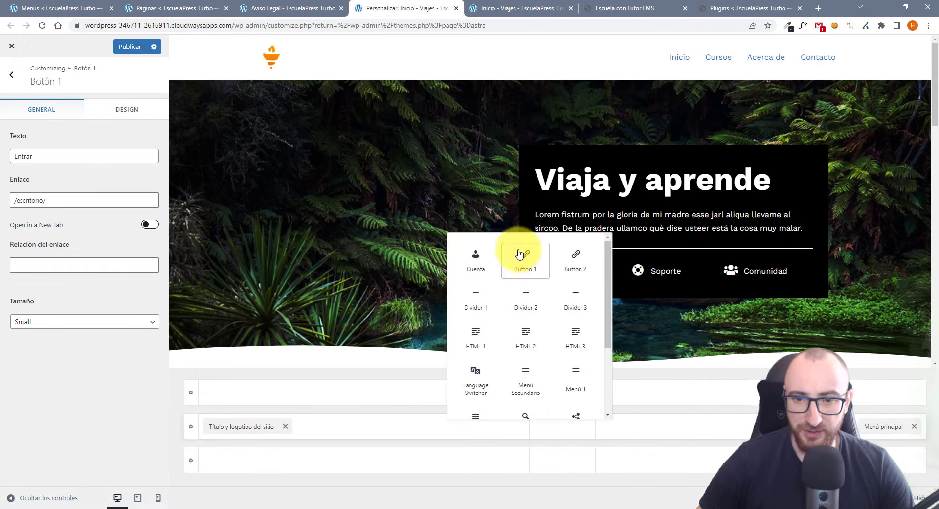
{"action": "scroll", "coordinate": [526, 361], "scroll_direction": "down", "scroll_amount": 2}
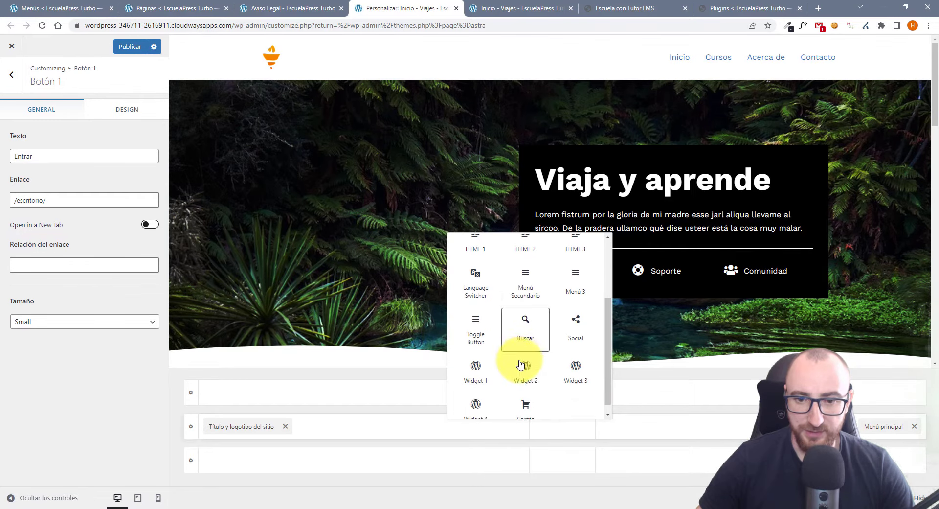
{"action": "scroll", "coordinate": [486, 362], "scroll_direction": "down", "scroll_amount": 1}
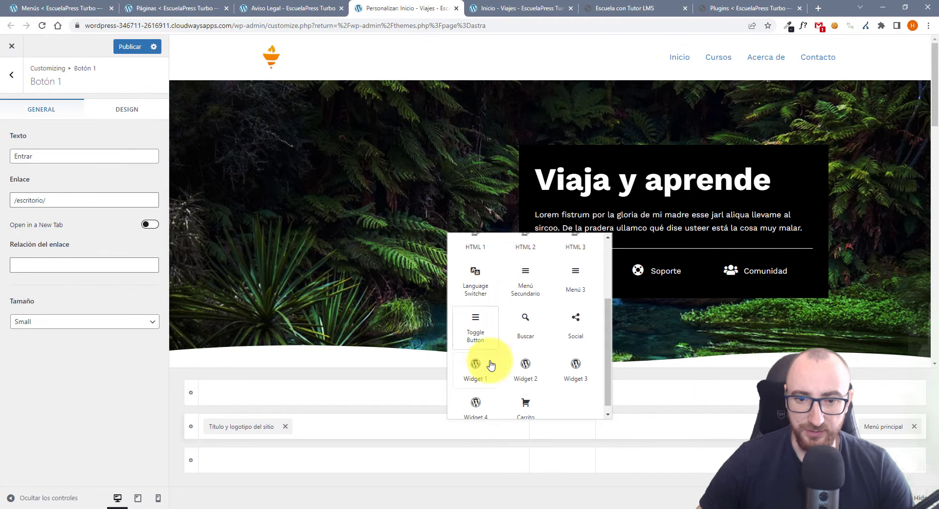
{"action": "left_click", "coordinate": [533, 407]}
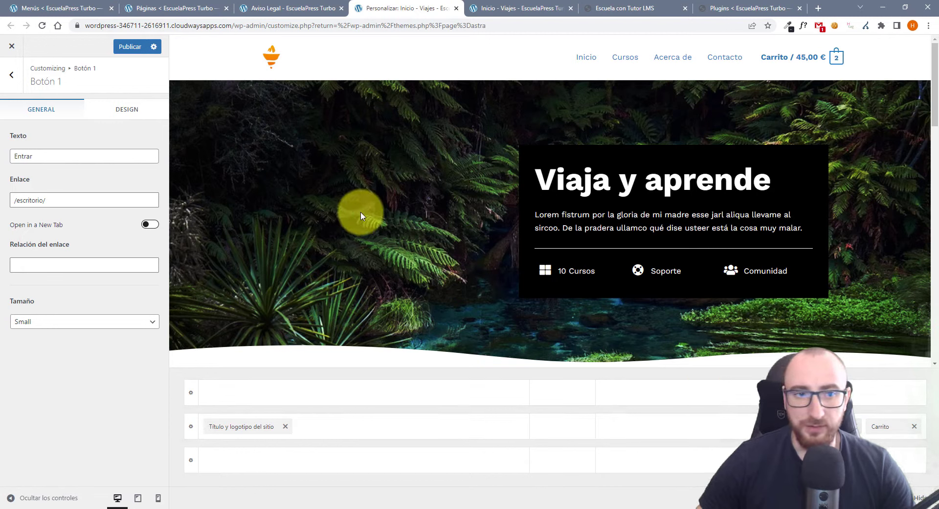
Review the general and design settings of the header's Carrito element, and view the Menú principal settings.
{"action": "left_click", "coordinate": [877, 425]}
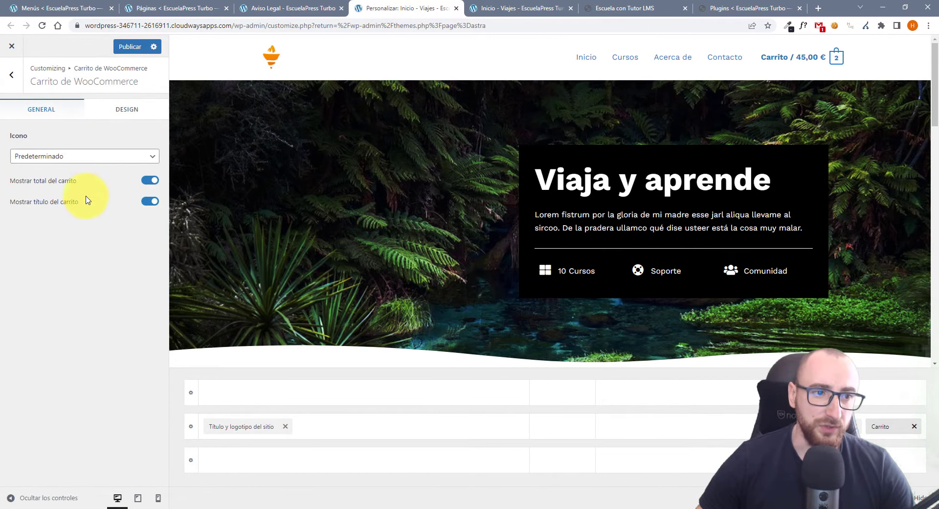
{"action": "left_click", "coordinate": [140, 111]}
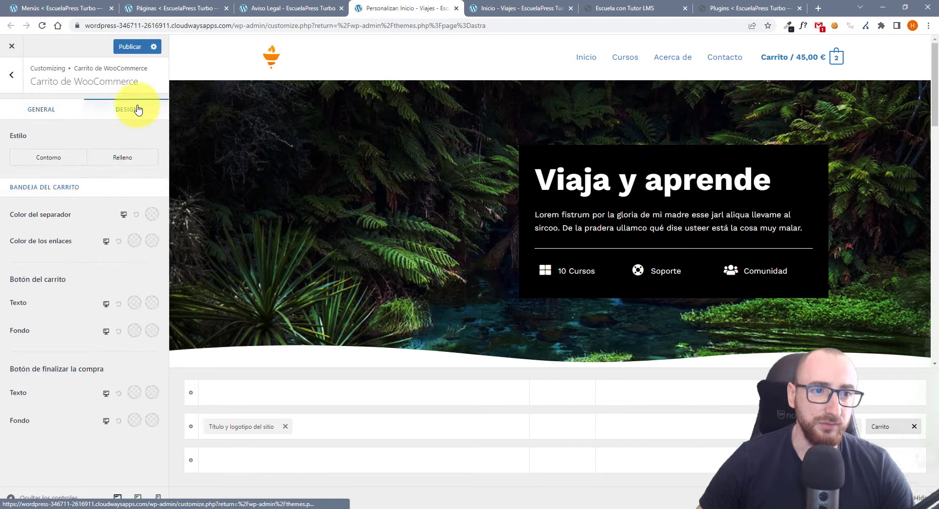
{"action": "left_click", "coordinate": [45, 111]}
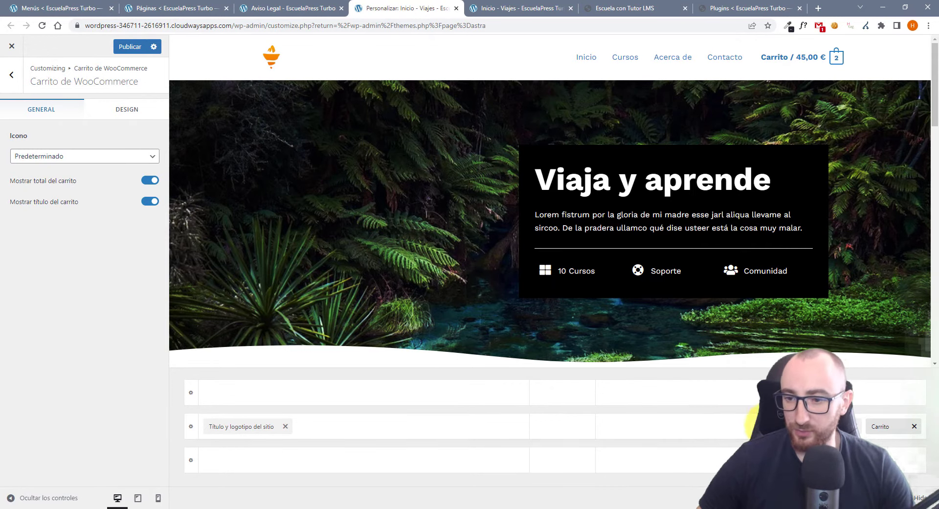
{"action": "left_click", "coordinate": [807, 426]}
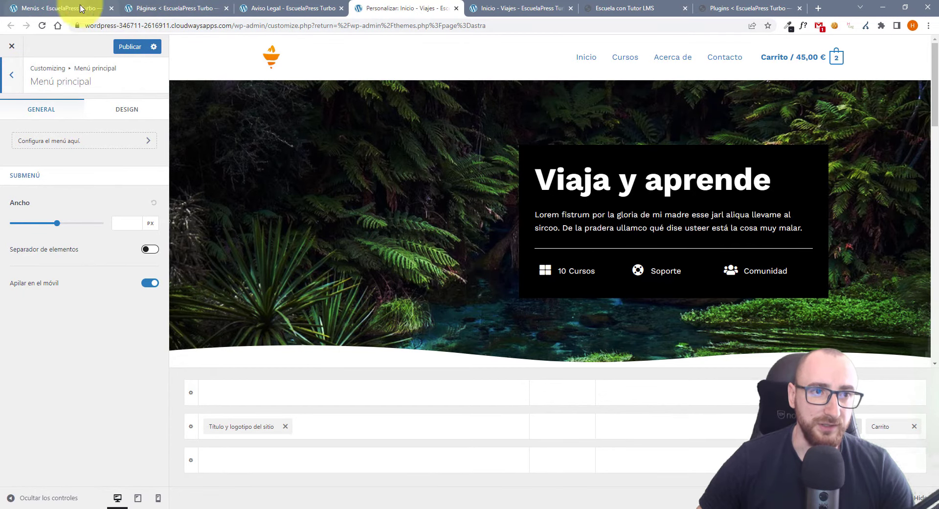
Add the WooCommerce Salir link to the Principal menu in the WordPress menu editor.
{"action": "left_click", "coordinate": [64, 10]}
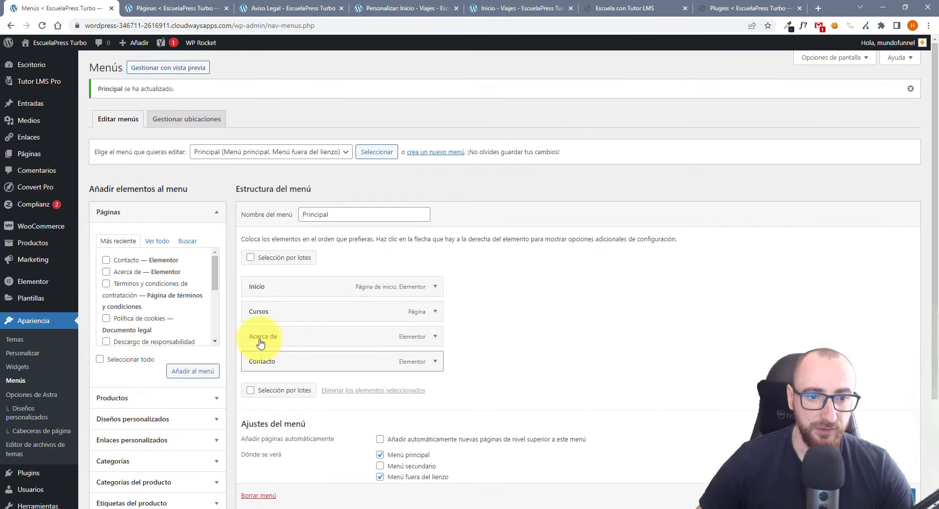
{"action": "scroll", "coordinate": [255, 362], "scroll_direction": "down", "scroll_amount": 3}
{"action": "scroll", "coordinate": [274, 303], "scroll_direction": "up", "scroll_amount": 2}
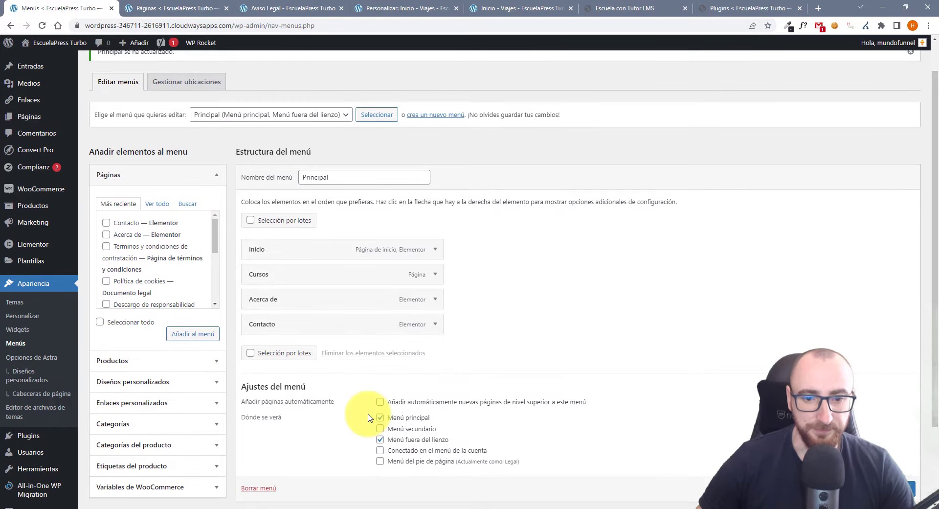
{"action": "scroll", "coordinate": [370, 417], "scroll_direction": "down", "scroll_amount": 2}
{"action": "left_click", "coordinate": [217, 391]}
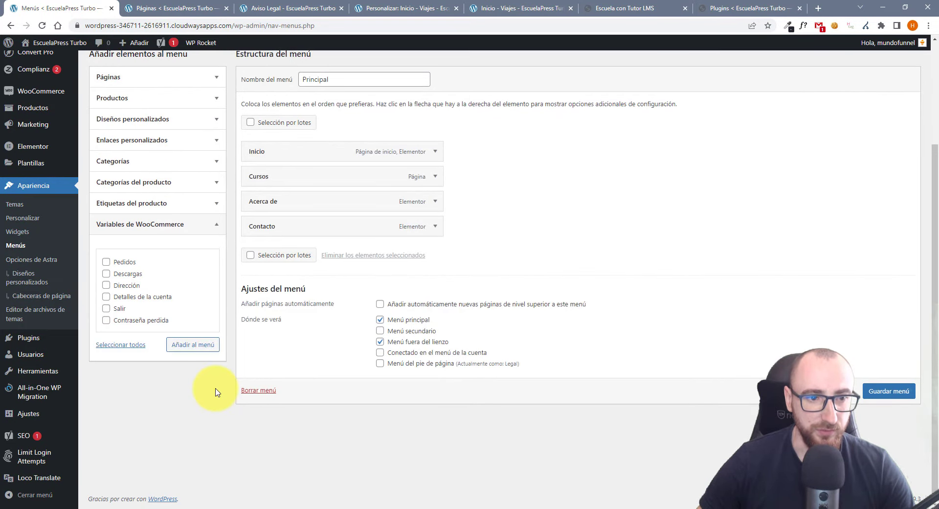
{"action": "left_click", "coordinate": [106, 308]}
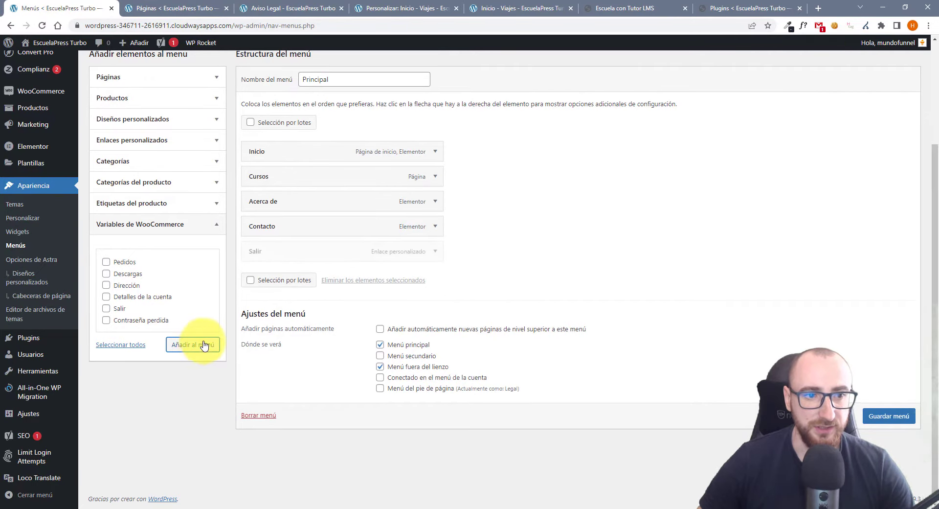
Add the Escritorio page to the Principal menu, place it between Contacto and Salir, and save the menu.
{"action": "scroll", "coordinate": [178, 226], "scroll_direction": "up", "scroll_amount": 2}
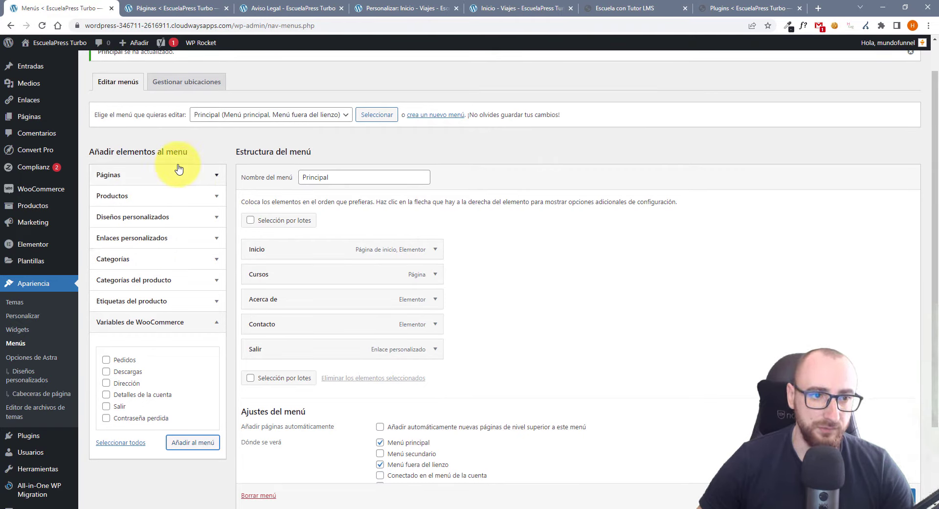
{"action": "left_click", "coordinate": [207, 179]}
{"action": "scroll", "coordinate": [176, 259], "scroll_direction": "down", "scroll_amount": 1}
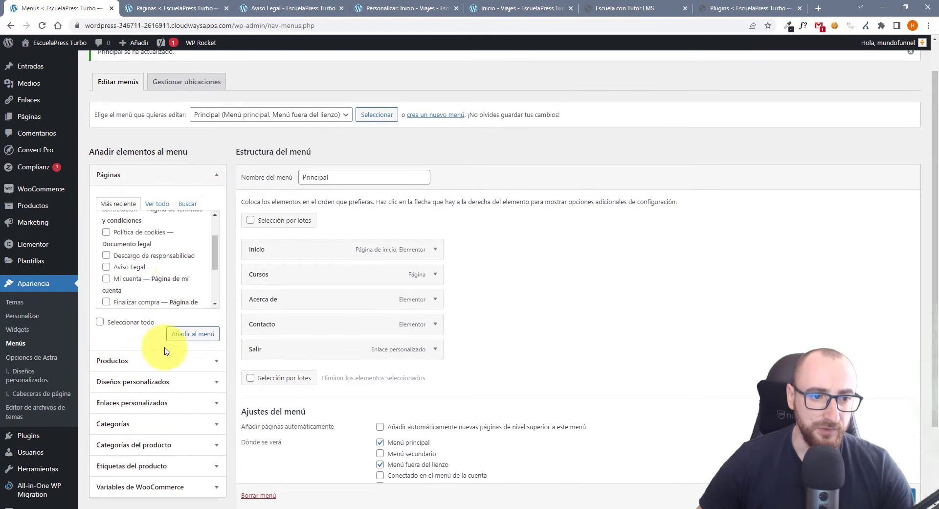
{"action": "scroll", "coordinate": [167, 258], "scroll_direction": "down", "scroll_amount": 2}
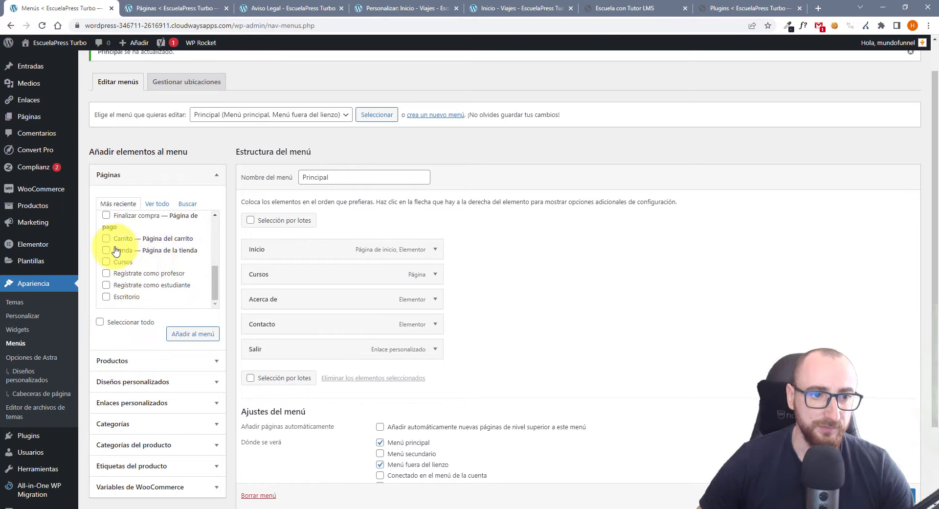
{"action": "left_click", "coordinate": [107, 297]}
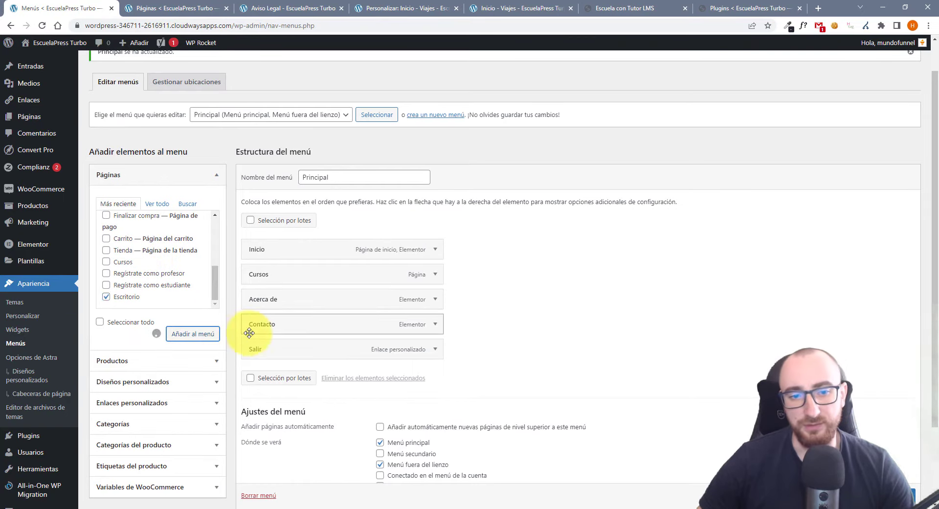
{"action": "left_click_drag", "start_coordinate": [323, 383], "coordinate": [327, 356]}
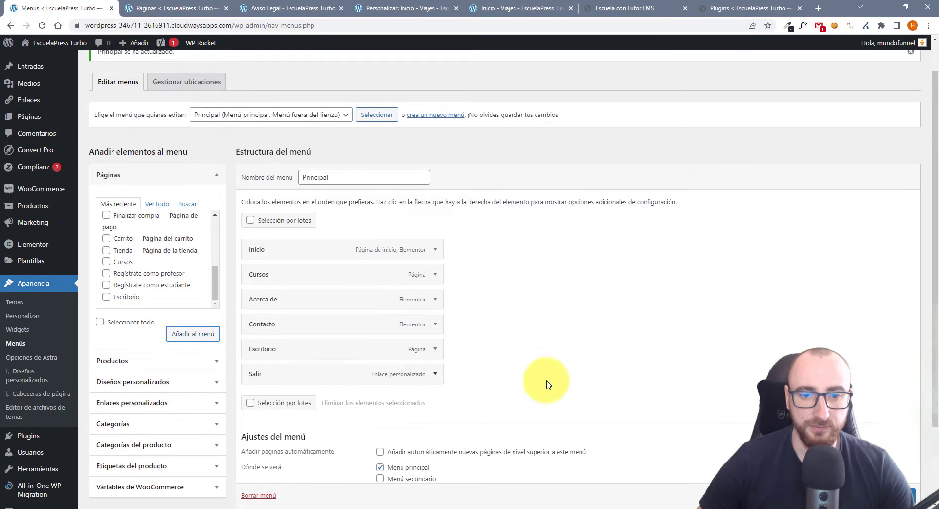
{"action": "left_click", "coordinate": [911, 495]}
{"action": "scroll", "coordinate": [910, 489], "scroll_direction": "down", "scroll_amount": 1}
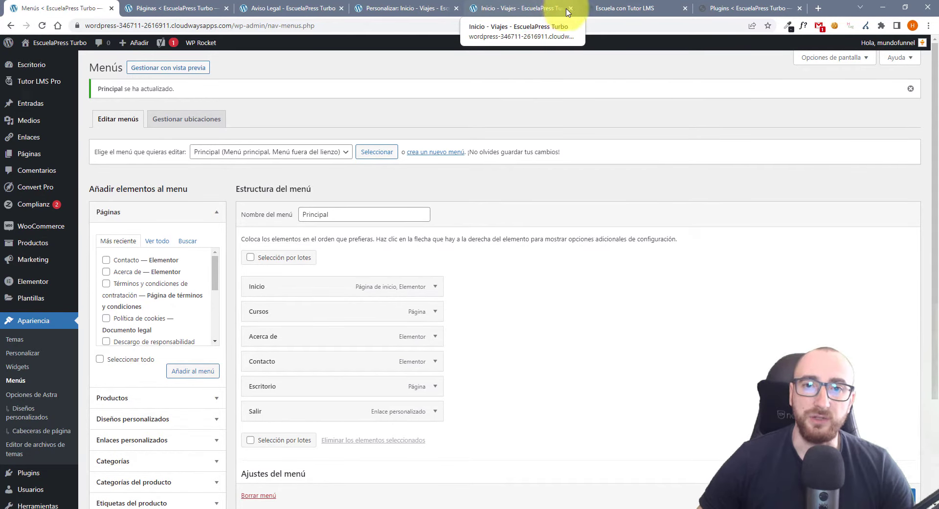
View the new site's home page and compare its header menu with the demo school's home page.
{"action": "left_click", "coordinate": [537, 9]}
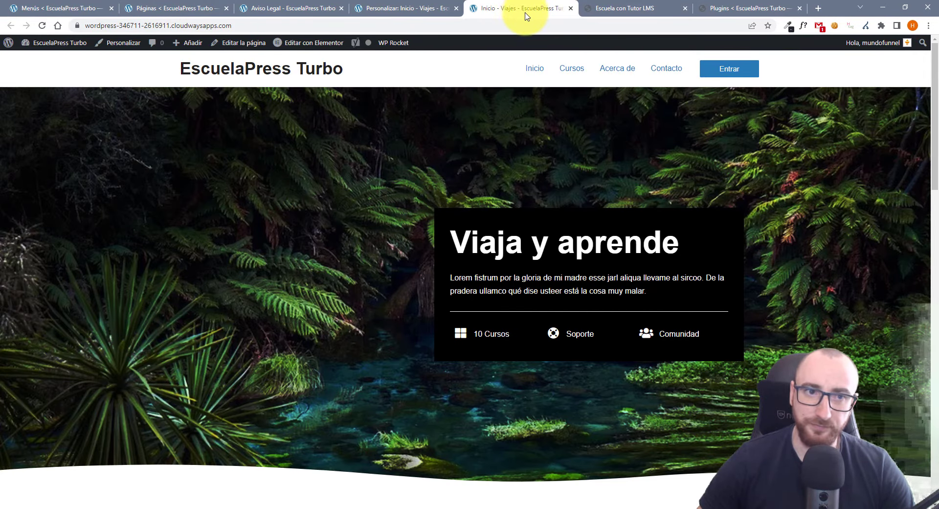
{"action": "left_click", "coordinate": [611, 9]}
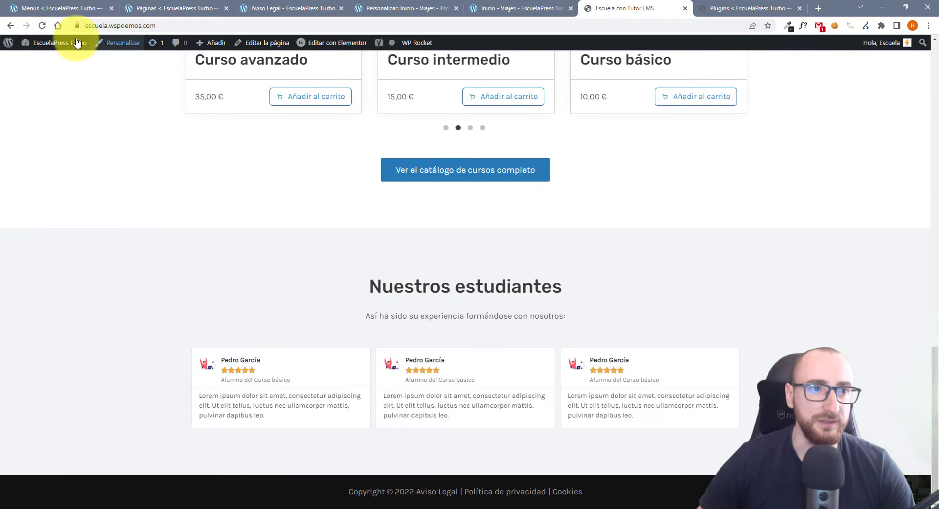
{"action": "scroll", "coordinate": [591, 252], "scroll_direction": "up", "scroll_amount": 15}
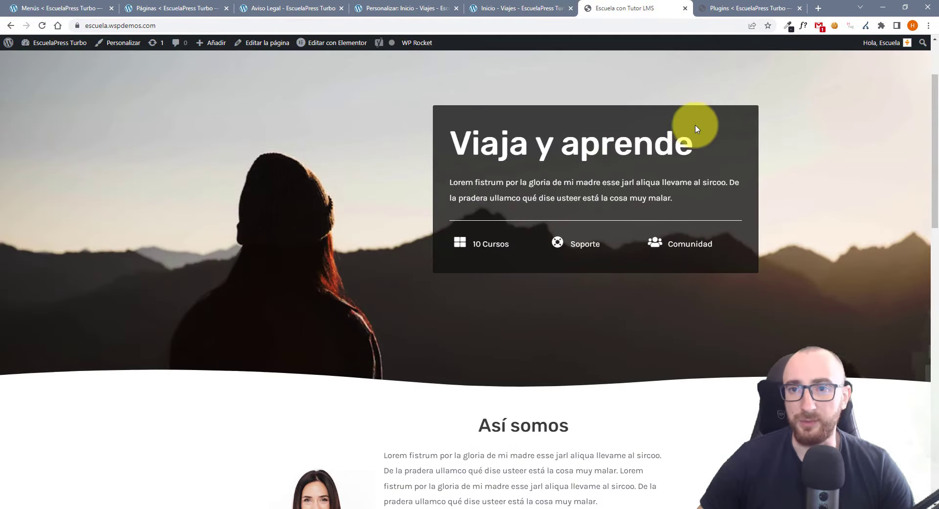
{"action": "scroll", "coordinate": [697, 128], "scroll_direction": "up", "scroll_amount": 2}
Open the demo school's installed plugins and find the User Menus plugin in the list.
{"action": "mouse_move", "coordinate": [49, 43]}
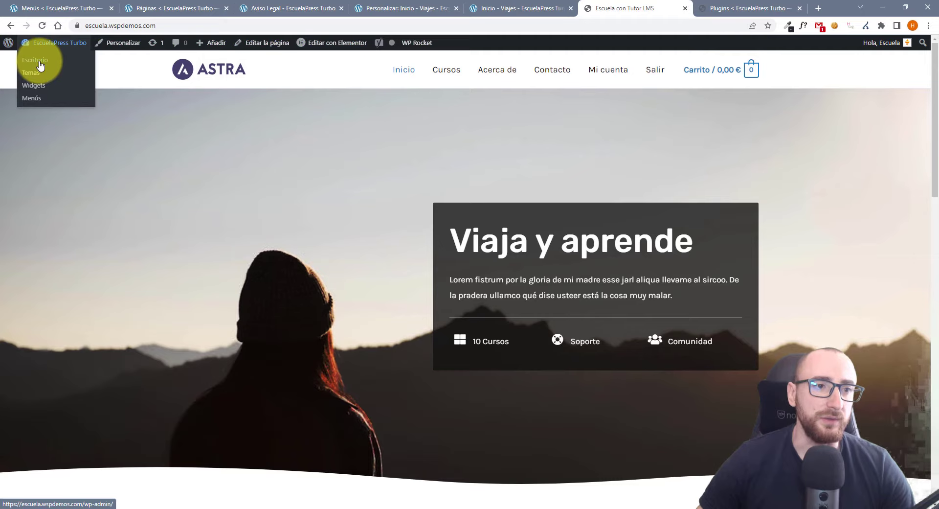
{"action": "left_click", "coordinate": [40, 65]}
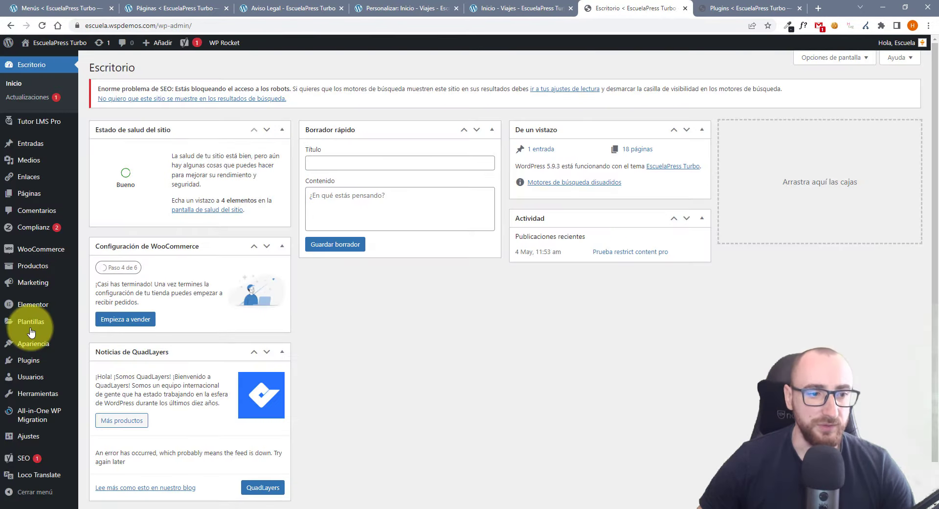
{"action": "left_click", "coordinate": [63, 360]}
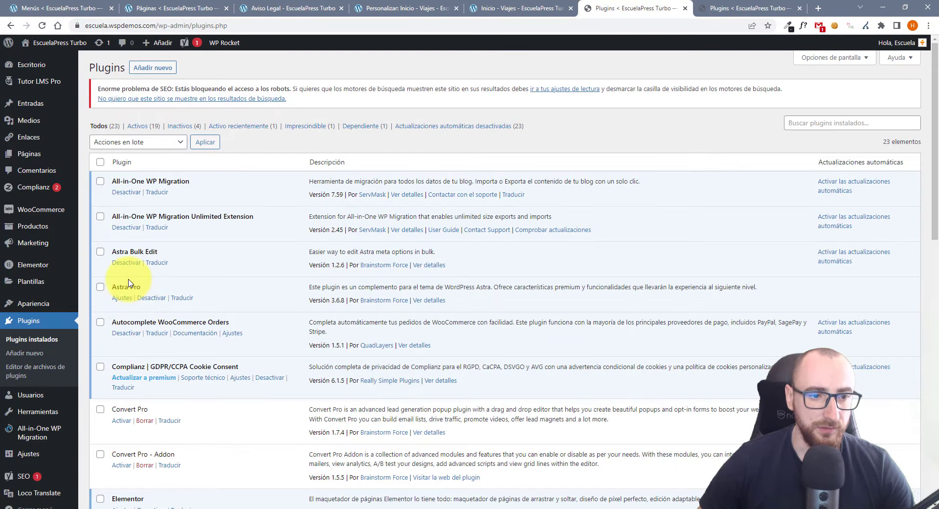
{"action": "scroll", "coordinate": [135, 236], "scroll_direction": "down", "scroll_amount": 6}
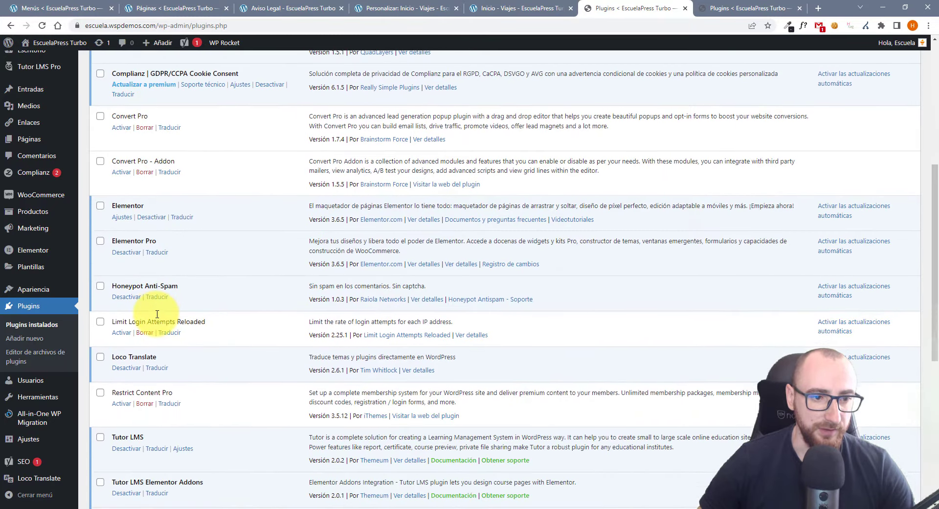
{"action": "scroll", "coordinate": [141, 318], "scroll_direction": "down", "scroll_amount": 3}
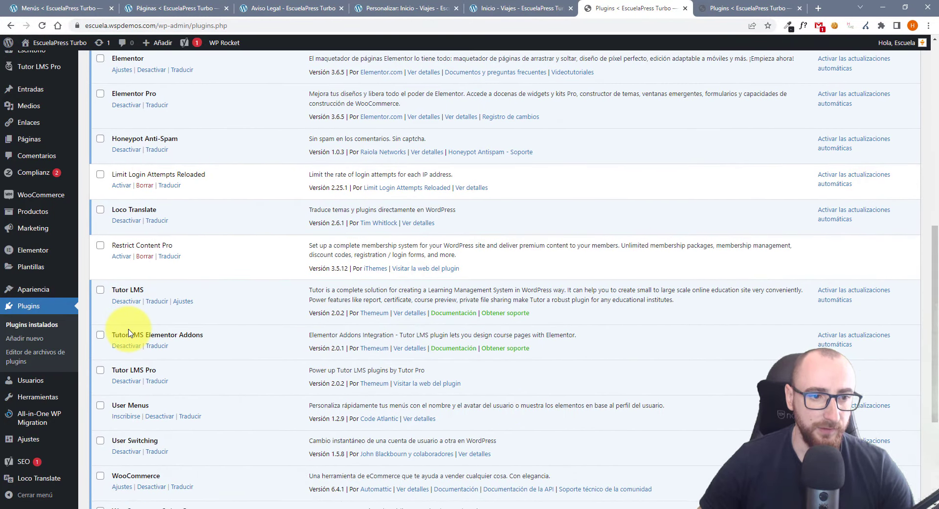
{"action": "scroll", "coordinate": [170, 350], "scroll_direction": "down", "scroll_amount": 2}
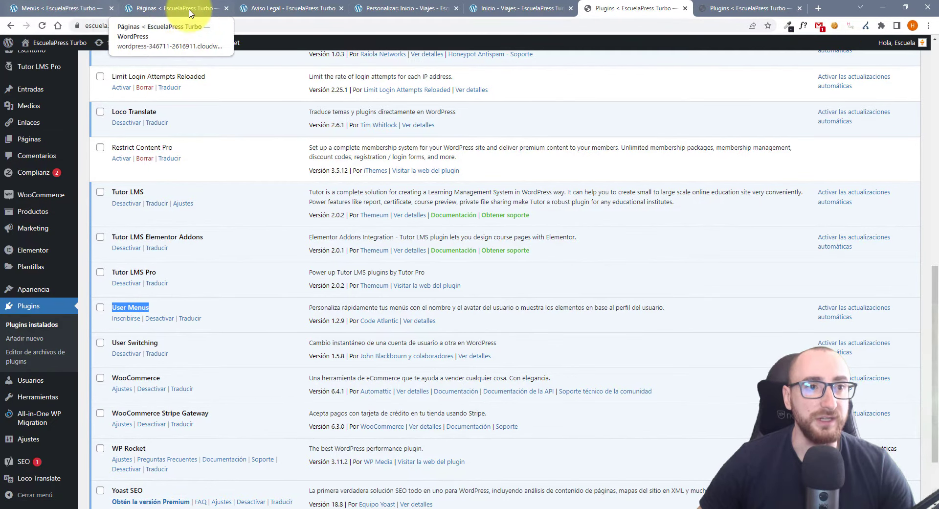
Search for User Menus among the new site's available plugins, then install and activate User Menus – Nav Menu Visibility.
{"action": "left_click", "coordinate": [81, 10]}
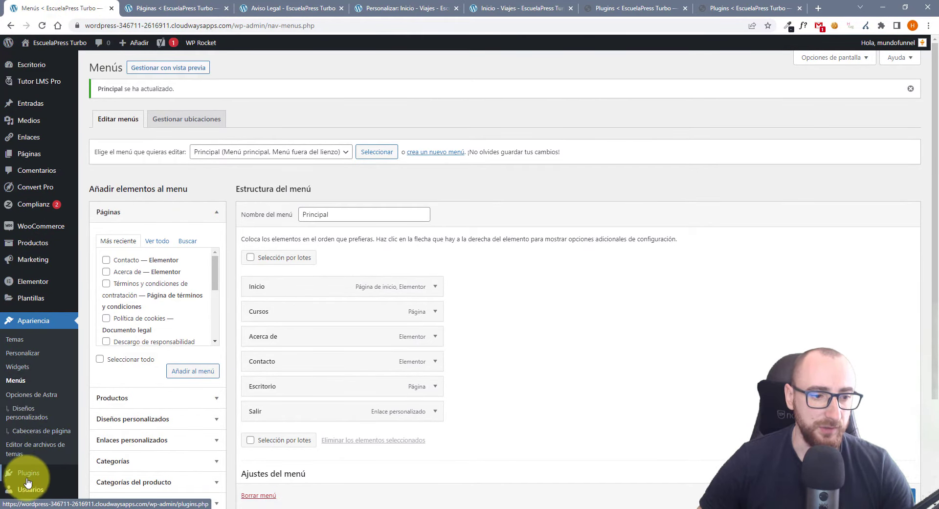
{"action": "mouse_move", "coordinate": [28, 474]}
{"action": "left_click", "coordinate": [107, 458]}
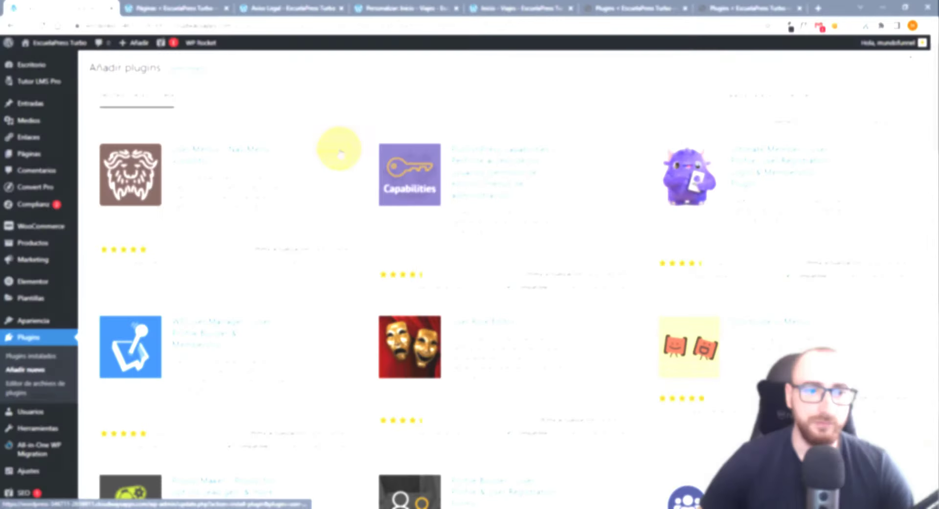
{"action": "left_click", "coordinate": [340, 151]}
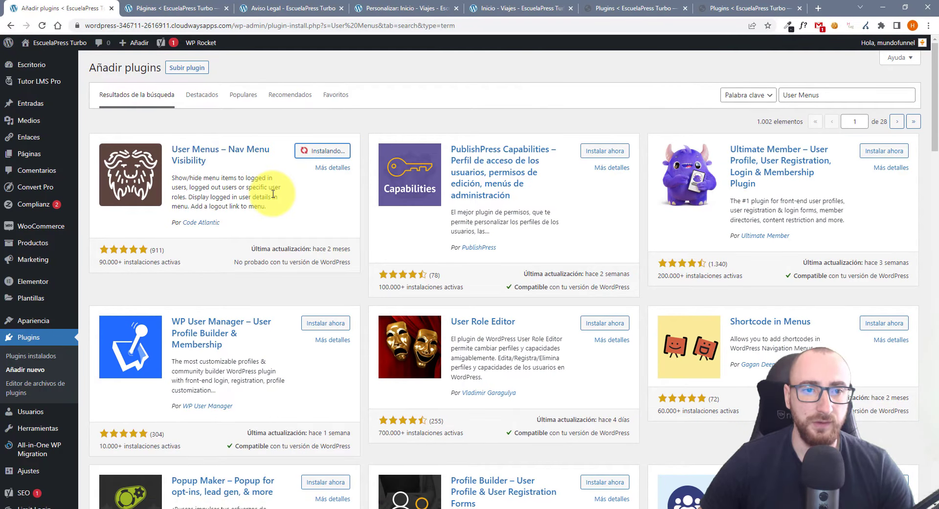
{"action": "left_click", "coordinate": [334, 154]}
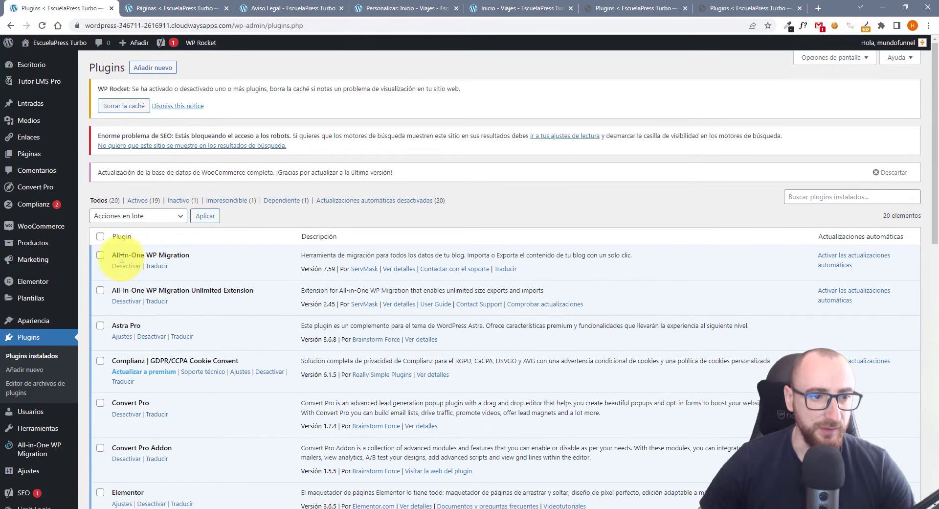
Set the Principal menu's Salir link to be visible only to Usuarios conectados and save the menu.
{"action": "left_click", "coordinate": [97, 363]}
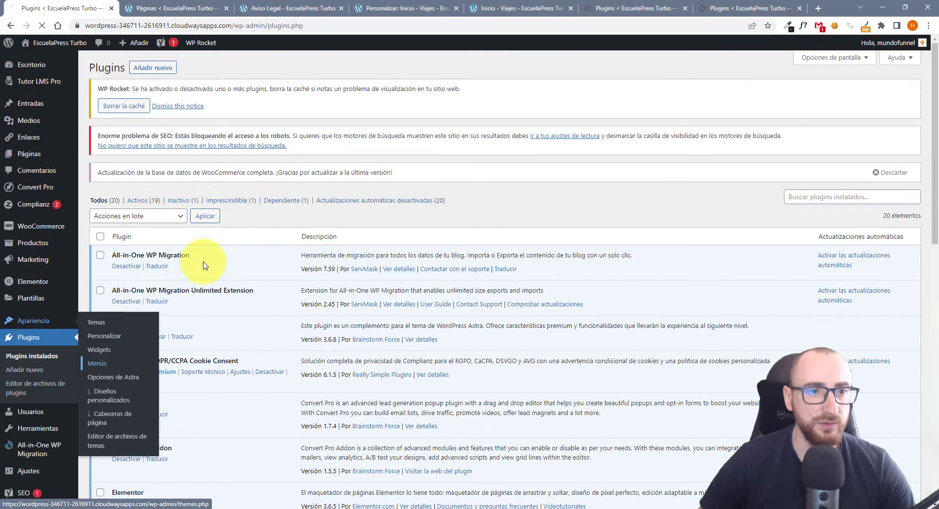
{"action": "scroll", "coordinate": [430, 386], "scroll_direction": "down", "scroll_amount": 3}
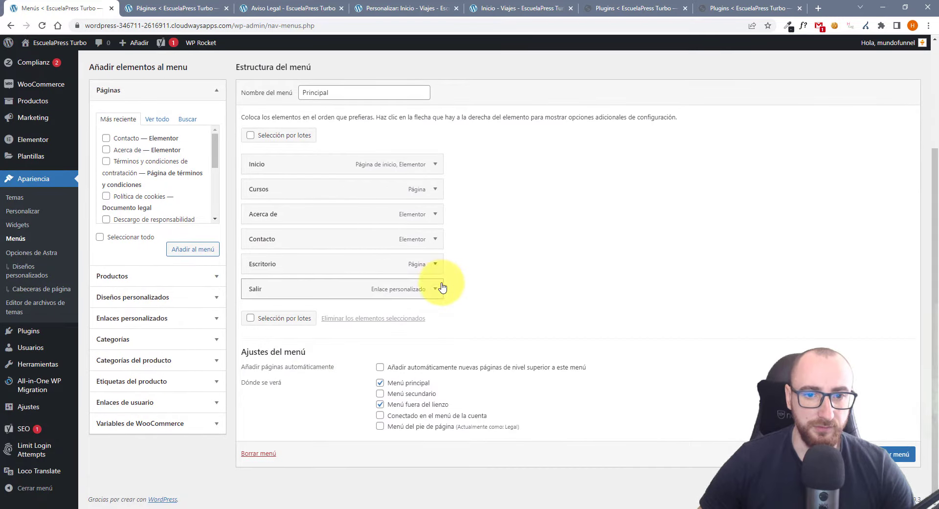
{"action": "left_click", "coordinate": [442, 288]}
{"action": "scroll", "coordinate": [347, 344], "scroll_direction": "down", "scroll_amount": 2}
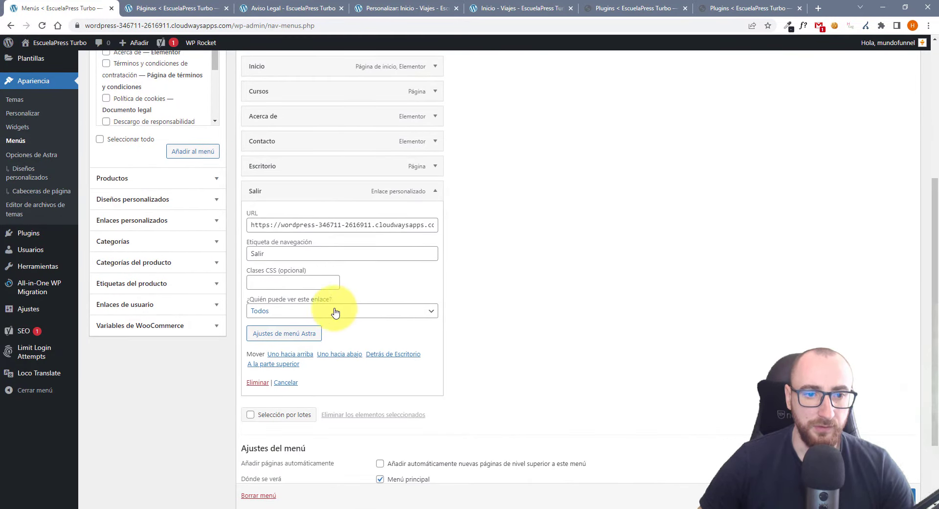
{"action": "left_click", "coordinate": [359, 314]}
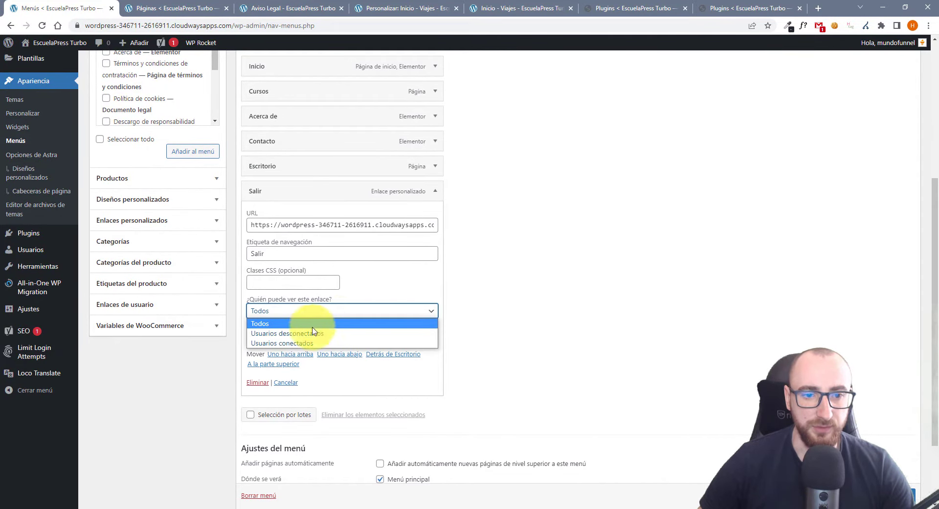
{"action": "left_click", "coordinate": [314, 343]}
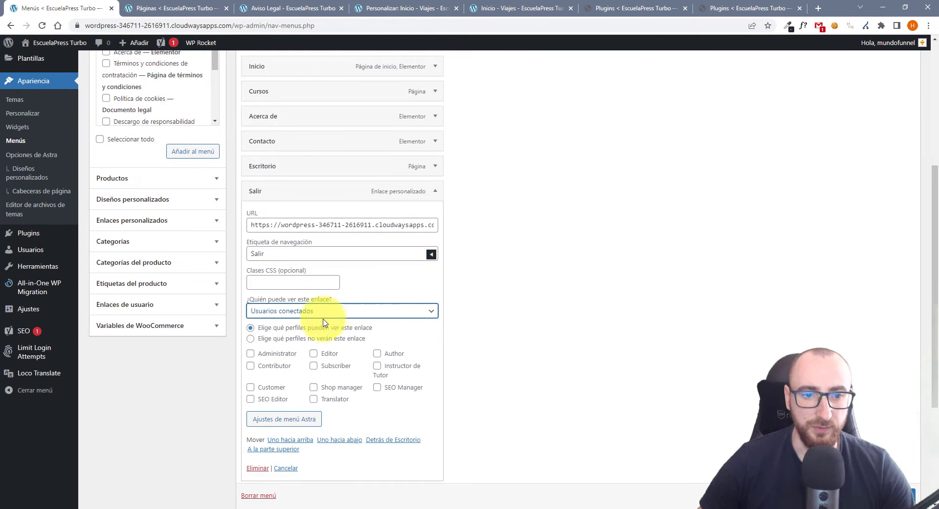
{"action": "left_click", "coordinate": [435, 191]}
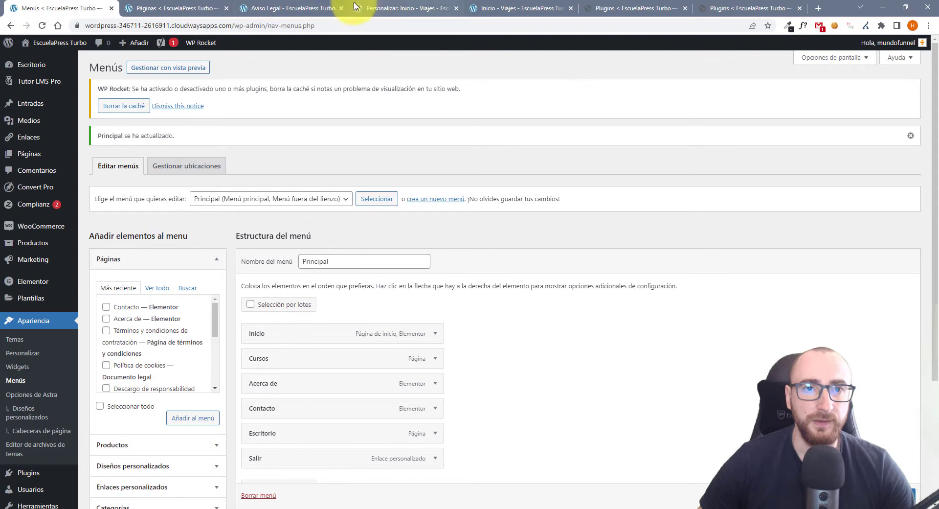
Publish the pending header changes in the customizer and reload the new site's home page.
{"action": "left_click", "coordinate": [294, 7]}
{"action": "left_click", "coordinate": [257, 68]}
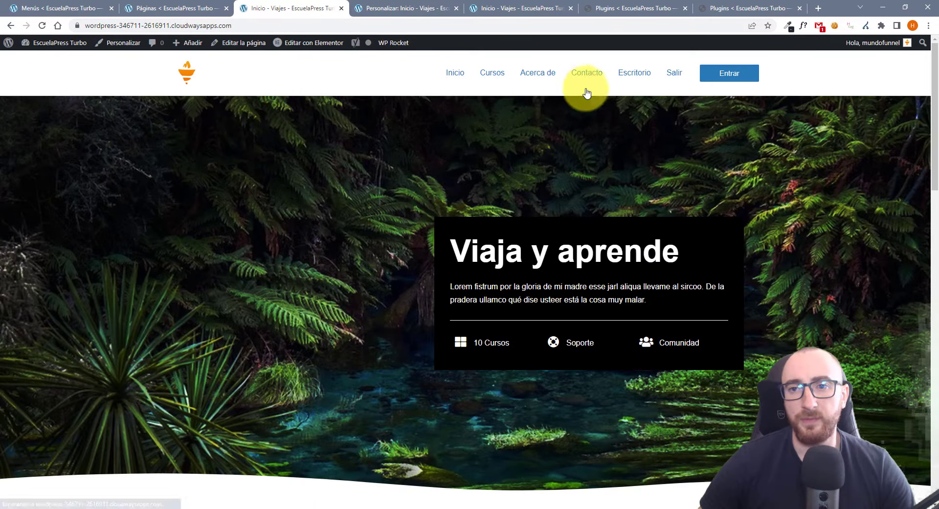
{"action": "left_click", "coordinate": [398, 7]}
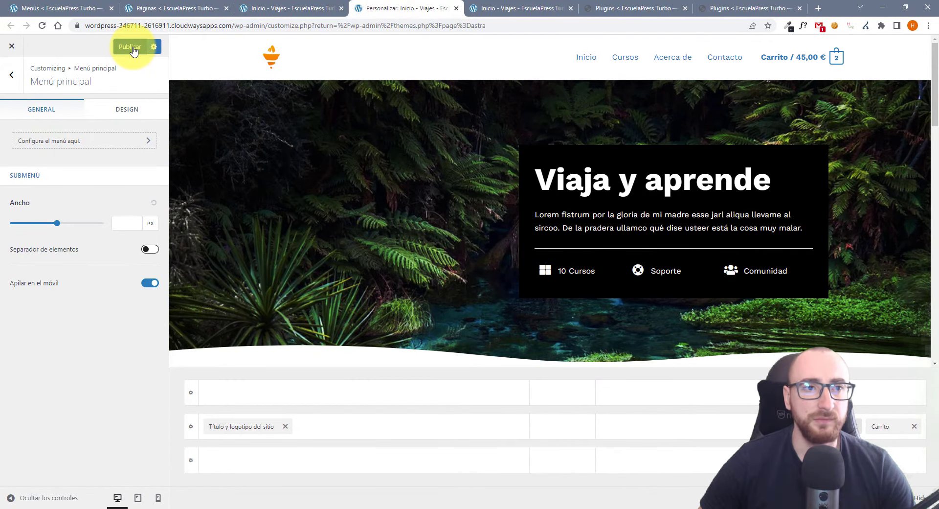
{"action": "left_click", "coordinate": [307, 9]}
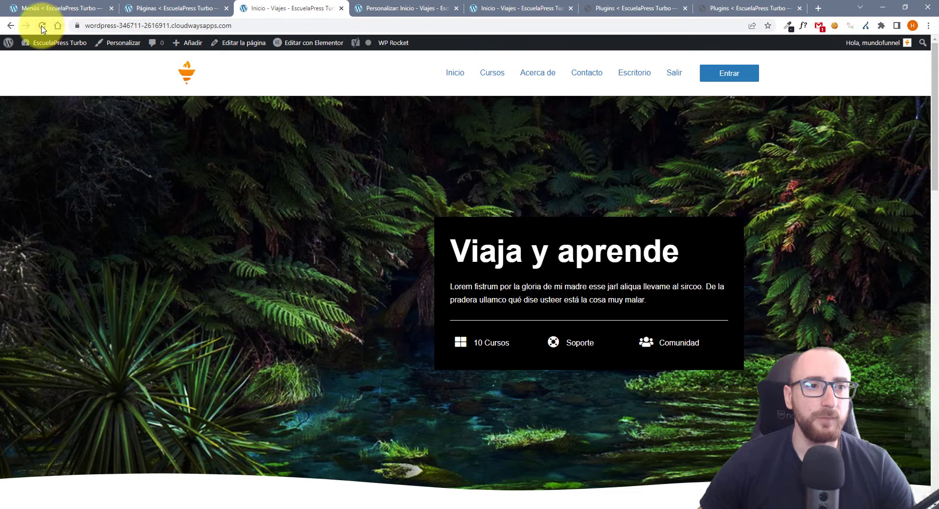
{"action": "left_click", "coordinate": [43, 26]}
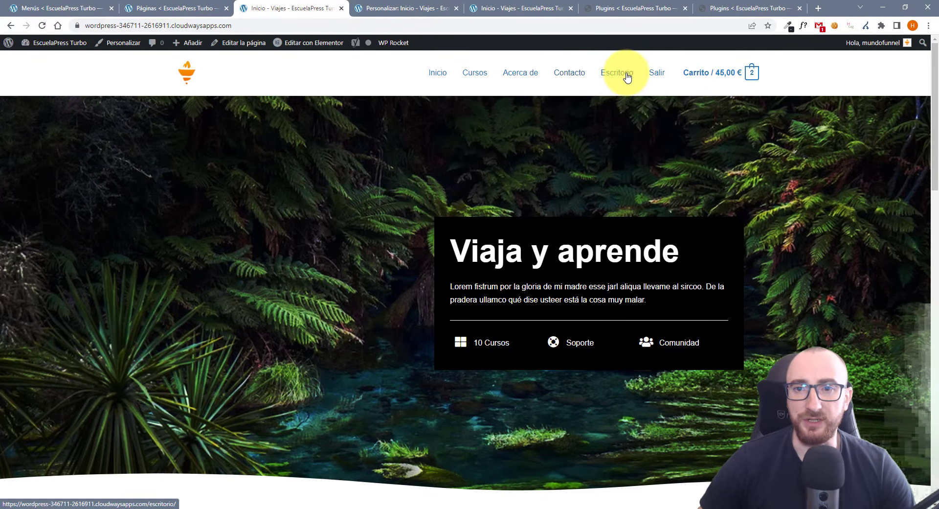
Open the new site's home page in an incognito window to view the menu as a logged-out visitor.
{"action": "left_click", "coordinate": [354, 30]}
{"action": "mouse_move", "coordinate": [380, 41]}
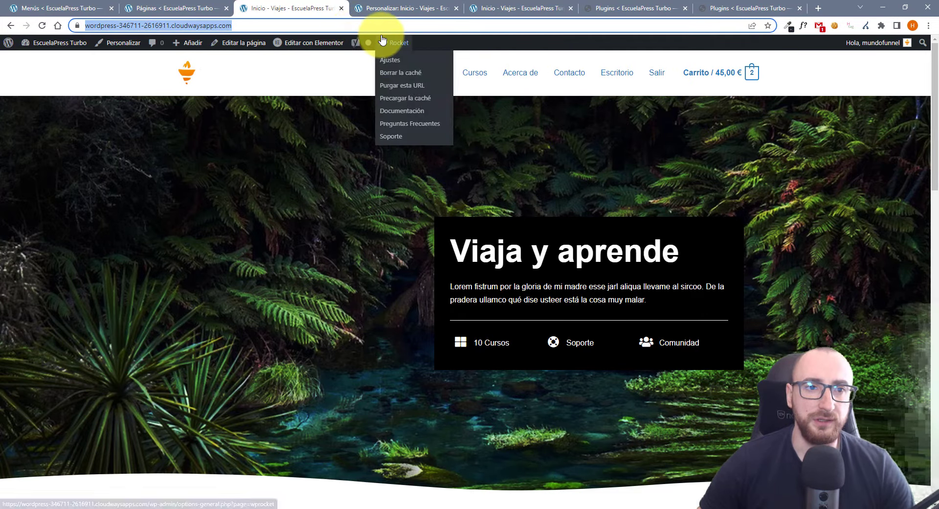
{"action": "key", "text": "ctrl+c"}
{"action": "key", "text": "ctrl+shift+n"}
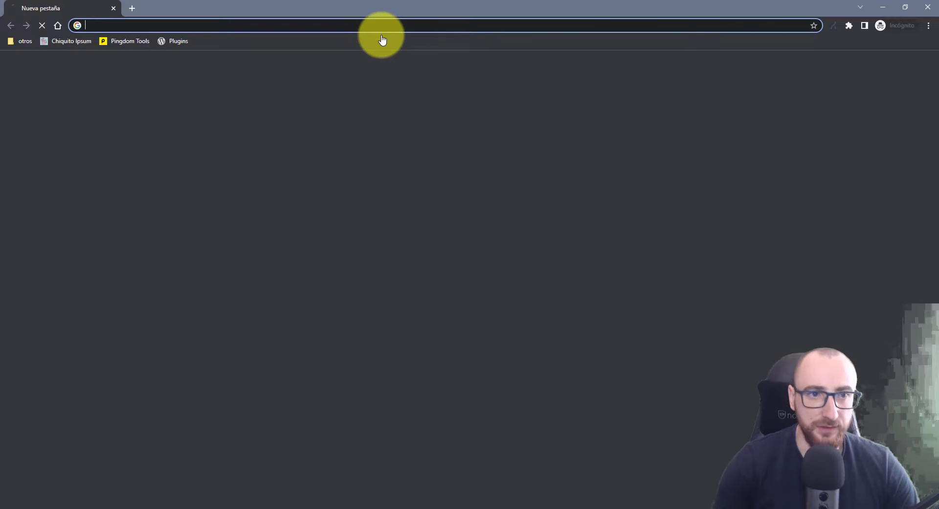
{"action": "key", "text": "ctrl+v"}
{"action": "key", "text": "Return"}
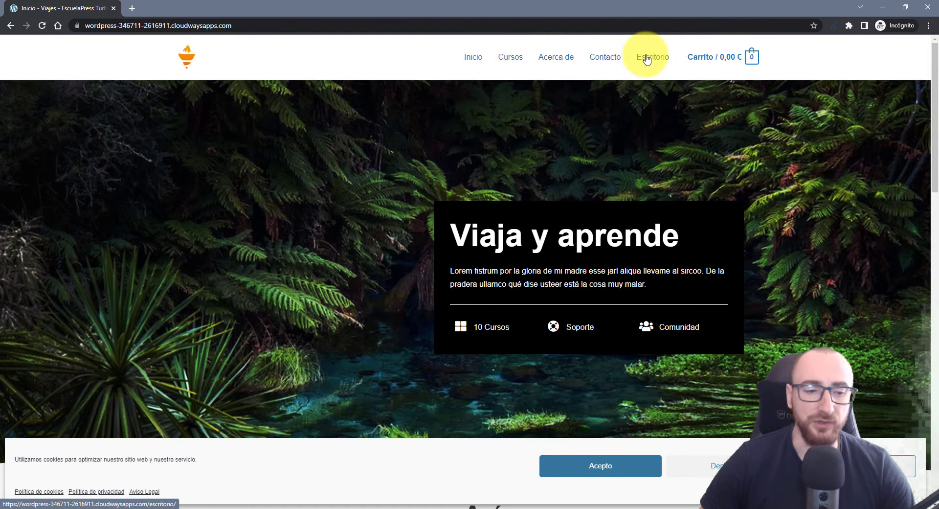
Accept the cookies, check the Escritorio page as a visitor, return to the home page and close the incognito window.
{"action": "left_click", "coordinate": [613, 465]}
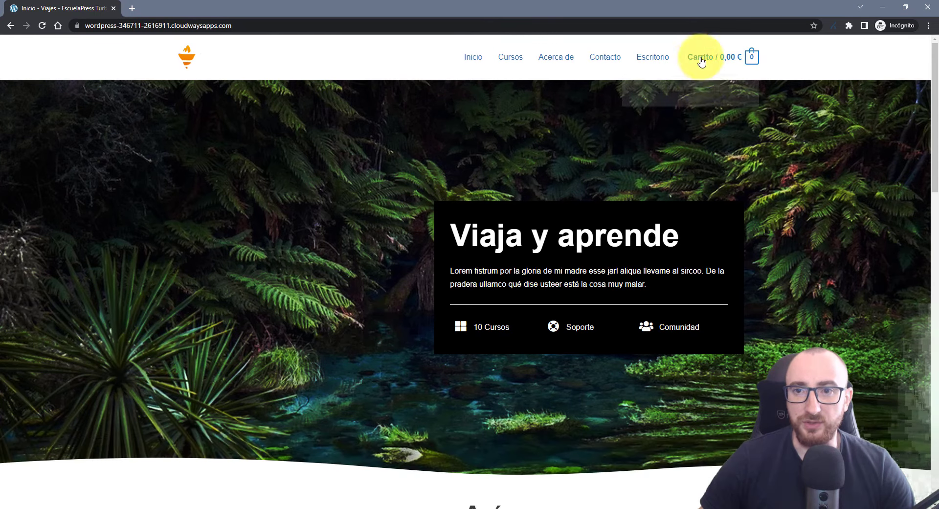
{"action": "left_click", "coordinate": [654, 57]}
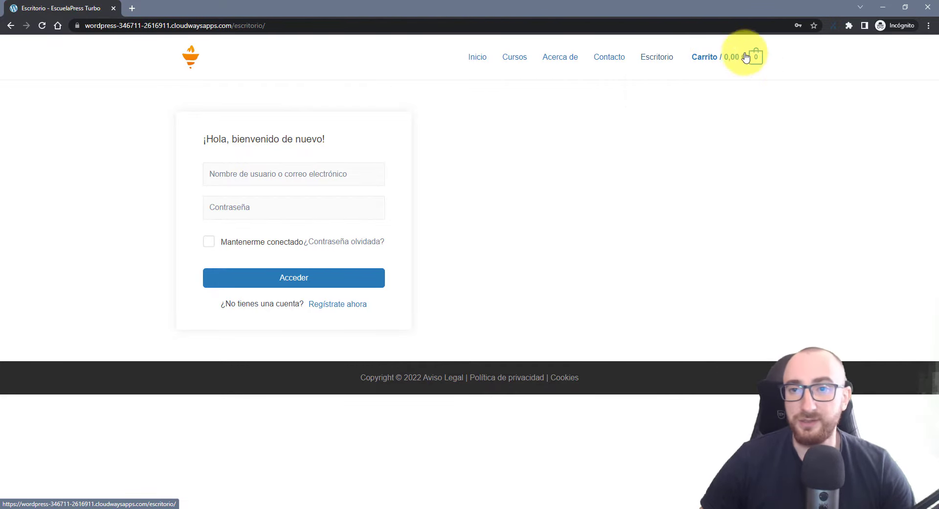
{"action": "mouse_move", "coordinate": [710, 63]}
{"action": "key", "text": "alt+Left"}
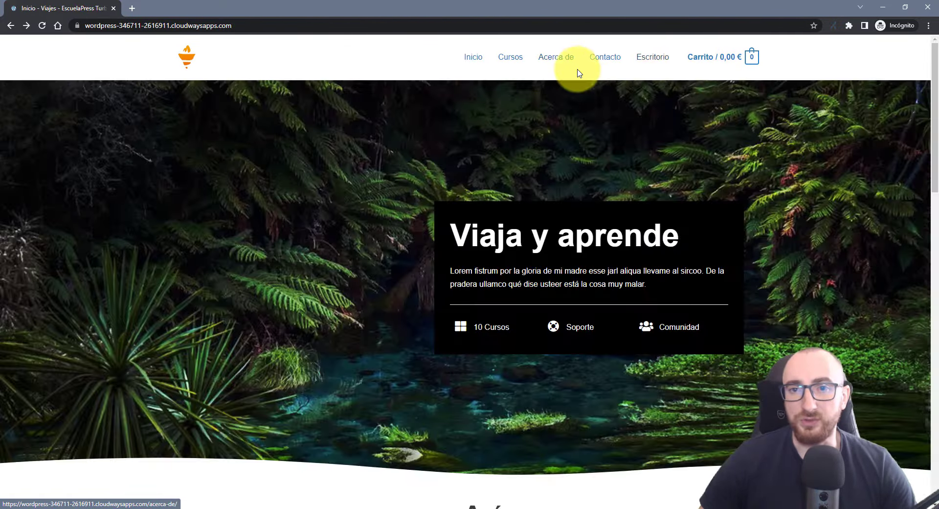
{"action": "left_click", "coordinate": [922, 10]}
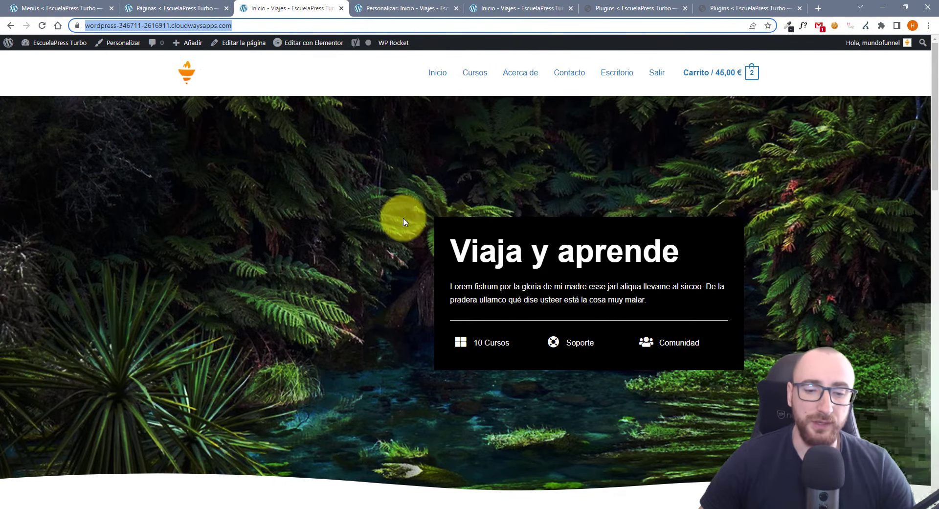
Review the Nuevos cursos section on the new home page and compare it with the demo school's course carousel.
{"action": "scroll", "coordinate": [442, 268], "scroll_direction": "down", "scroll_amount": 7}
{"action": "scroll", "coordinate": [442, 268], "scroll_direction": "down", "scroll_amount": 10}
{"action": "scroll", "coordinate": [666, 176], "scroll_direction": "up", "scroll_amount": 3}
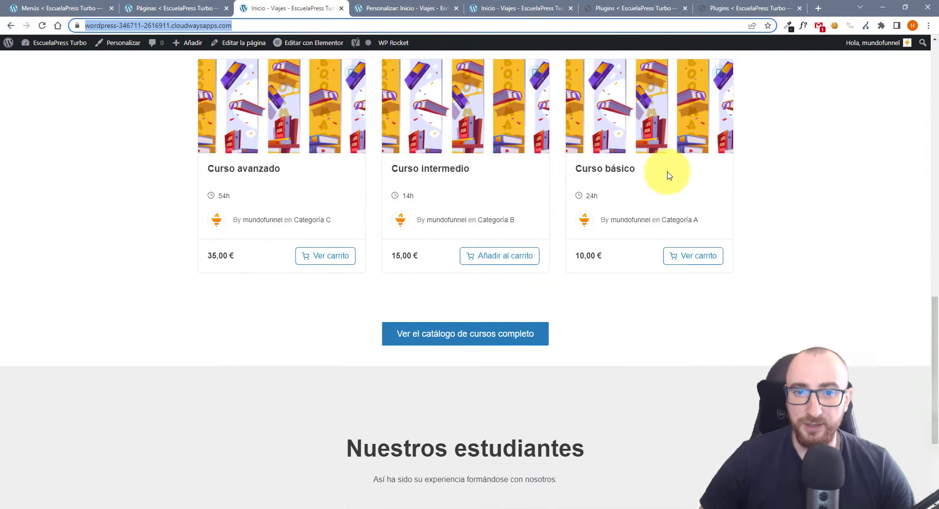
{"action": "scroll", "coordinate": [410, 137], "scroll_direction": "up", "scroll_amount": 4}
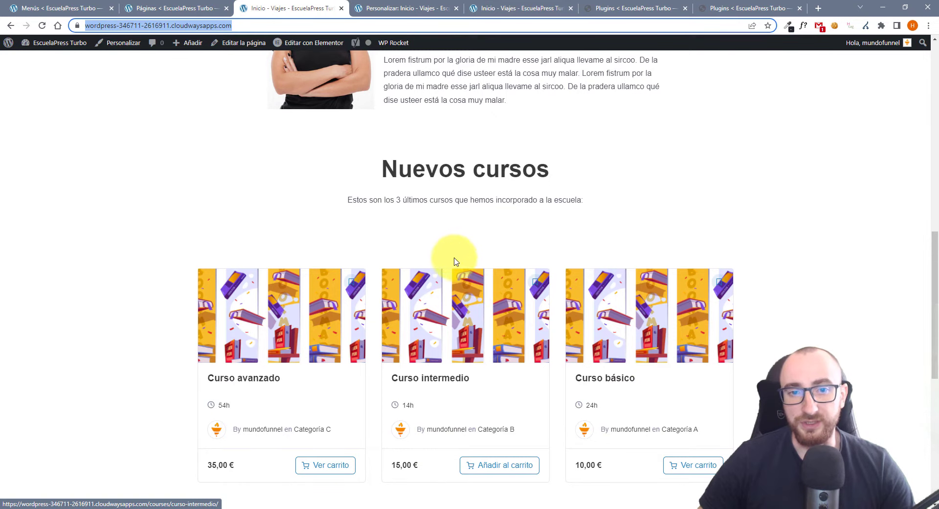
{"action": "scroll", "coordinate": [440, 234], "scroll_direction": "up", "scroll_amount": 1}
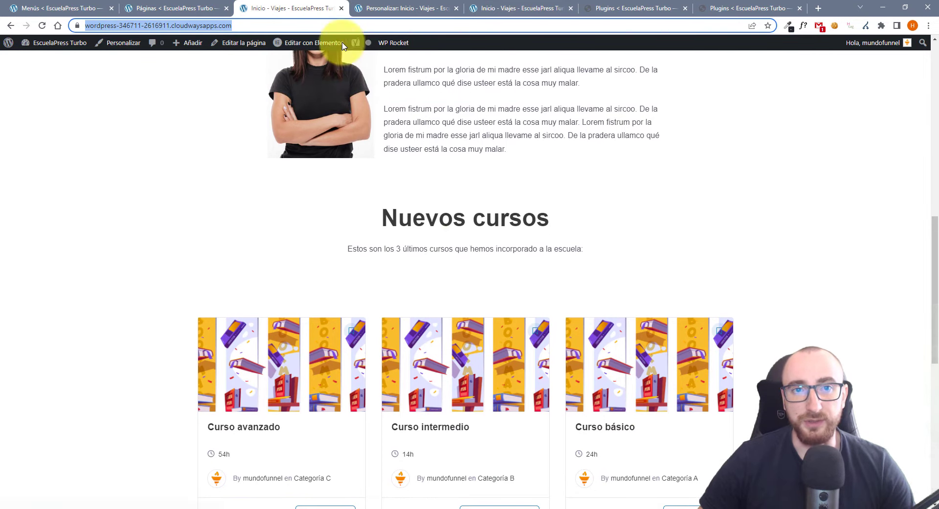
{"action": "left_click", "coordinate": [620, 11]}
{"action": "left_click", "coordinate": [742, 11]}
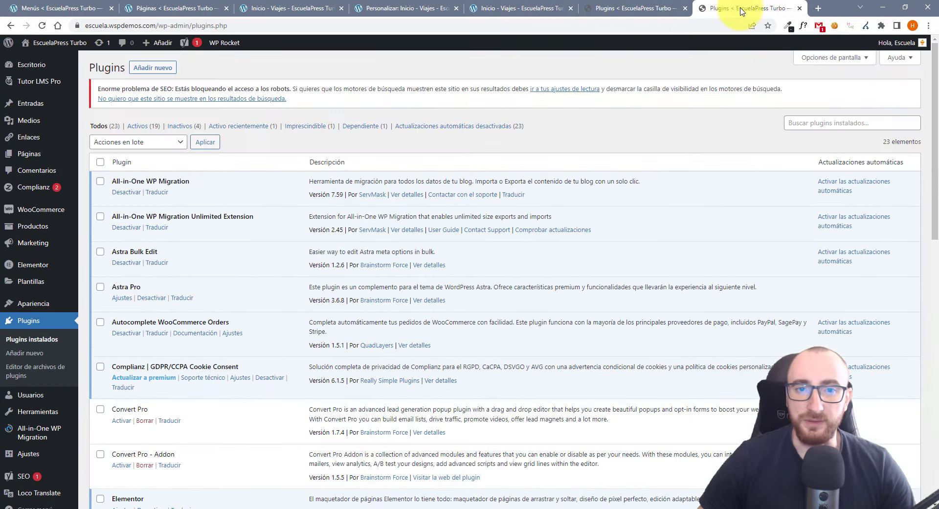
{"action": "mouse_move", "coordinate": [54, 61]}
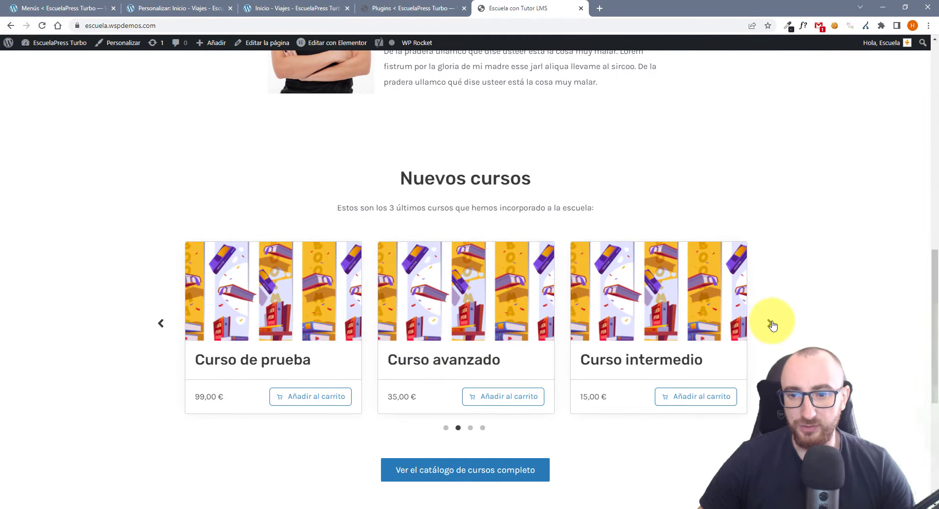
Look up Tutor LMS Elementor Addons in the demo school's installed plugins, and install and activate it on the new site.
{"action": "left_click", "coordinate": [771, 323]}
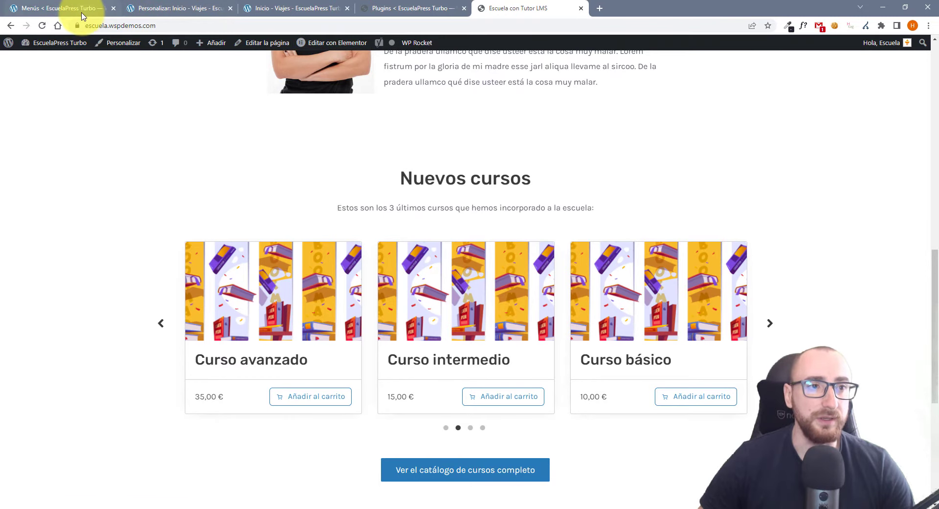
{"action": "left_click", "coordinate": [62, 8]}
{"action": "left_click", "coordinate": [421, 9]}
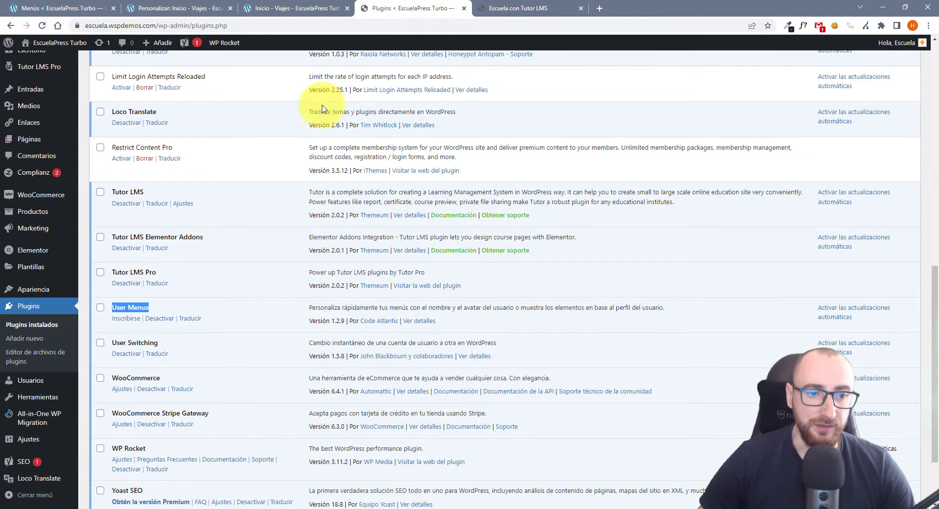
{"action": "scroll", "coordinate": [205, 294], "scroll_direction": "up", "scroll_amount": 1}
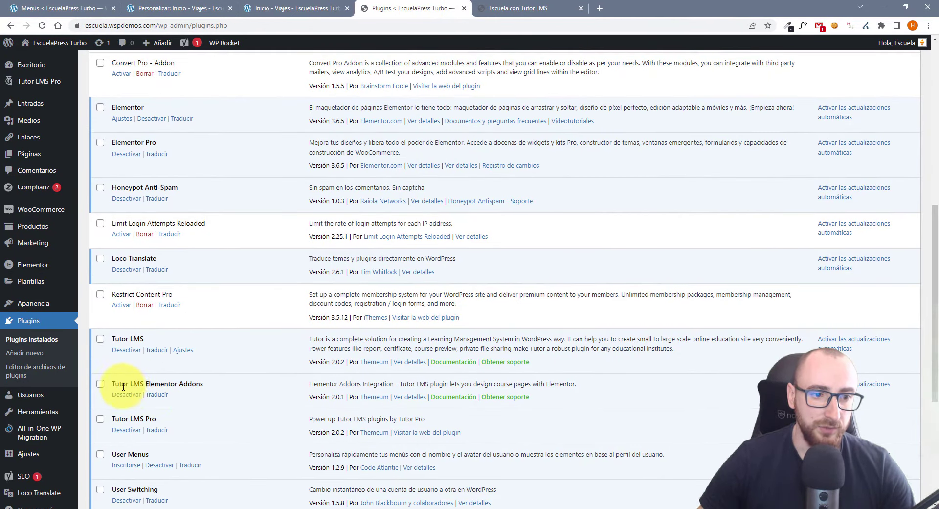
{"action": "left_click_drag", "start_coordinate": [113, 384], "coordinate": [186, 384]}
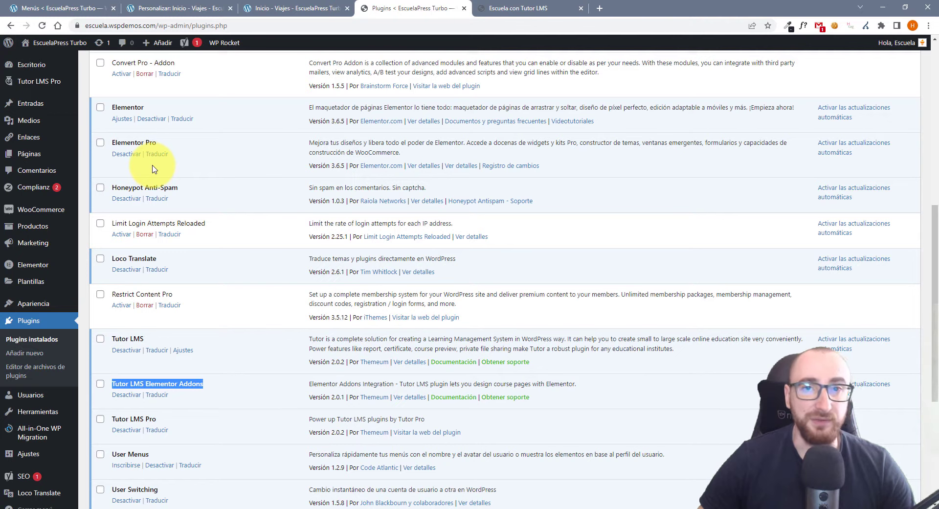
{"action": "left_click", "coordinate": [74, 8]}
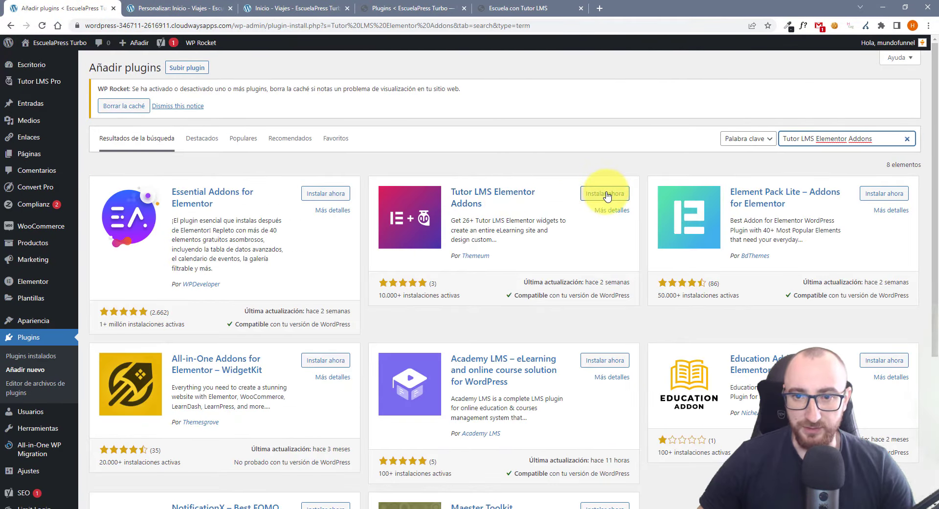
{"action": "left_click", "coordinate": [606, 194]}
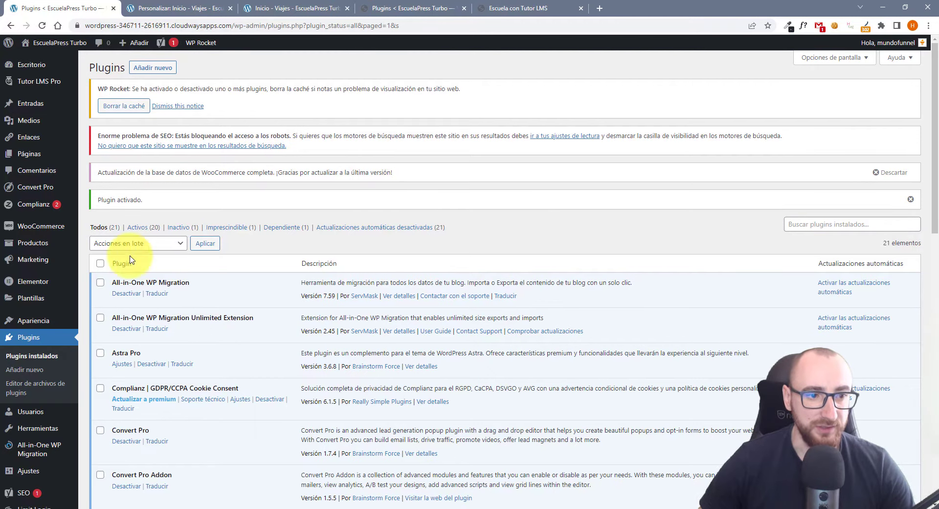
Review Elementor's general settings on the new site and reload the site's home page.
{"action": "mouse_move", "coordinate": [27, 280]}
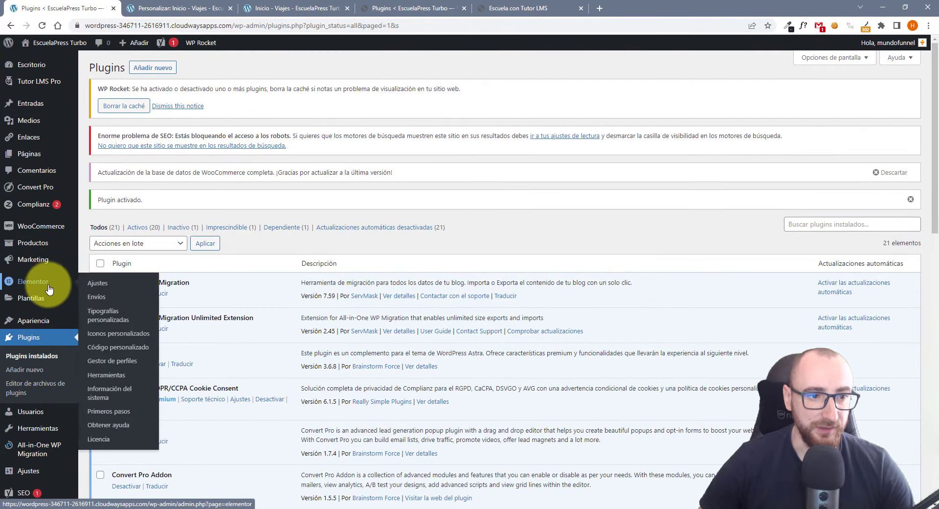
{"action": "left_click", "coordinate": [108, 286]}
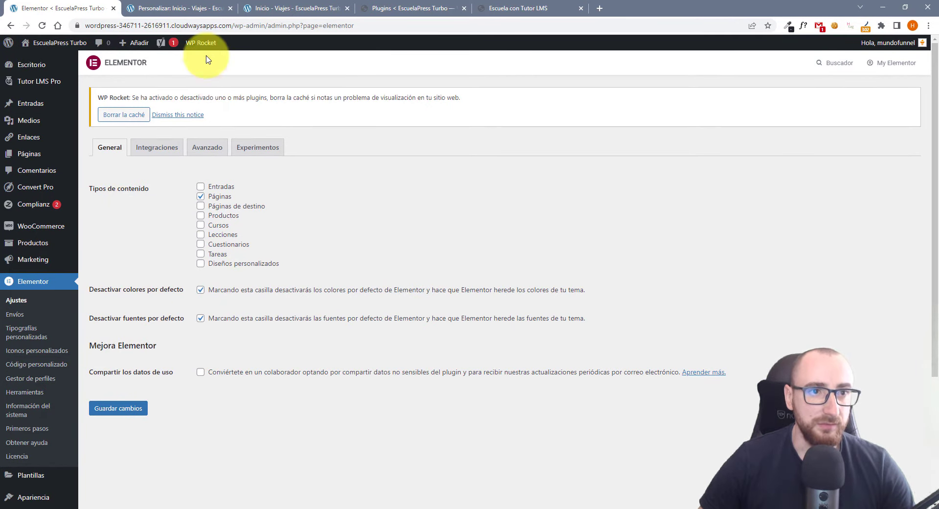
{"action": "left_click", "coordinate": [303, 10]}
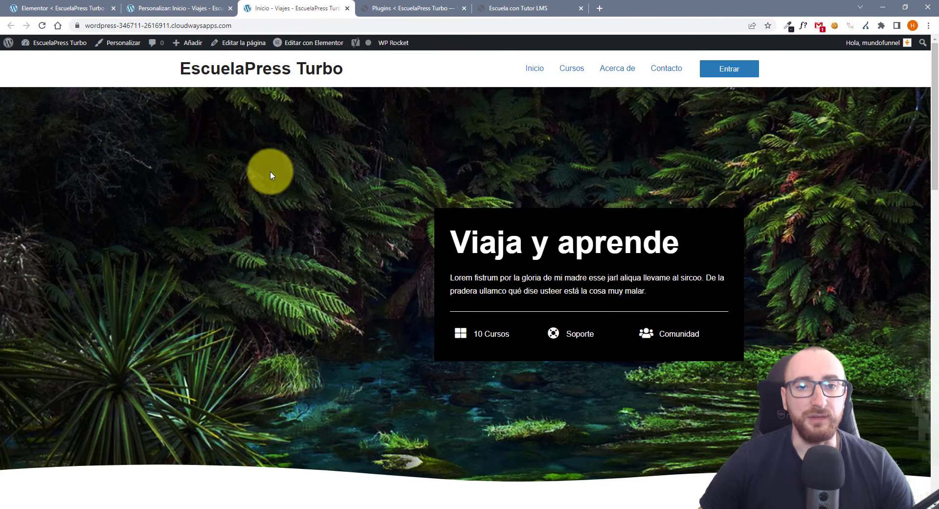
{"action": "left_click", "coordinate": [45, 28]}
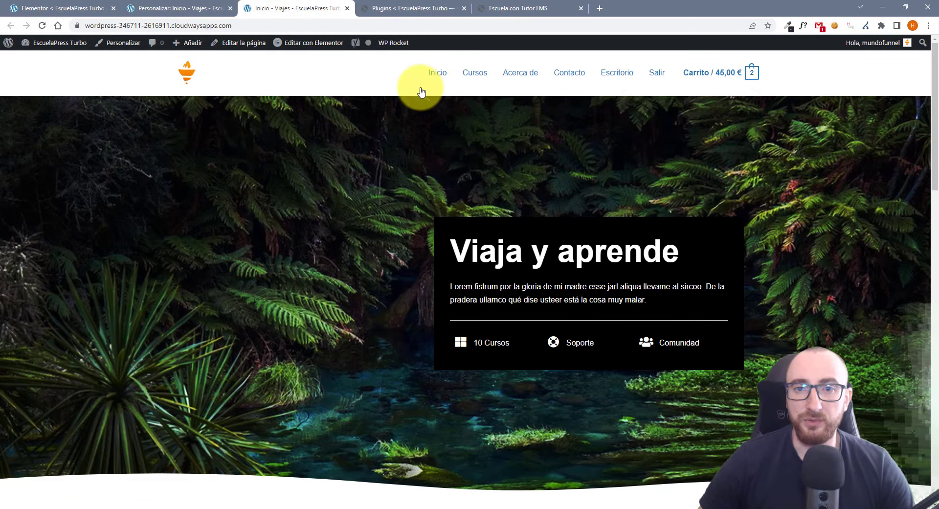
Review the main menu's design options in the customizer, including colors, fonts and spacing, and look over the home page preview.
{"action": "left_click", "coordinate": [177, 9]}
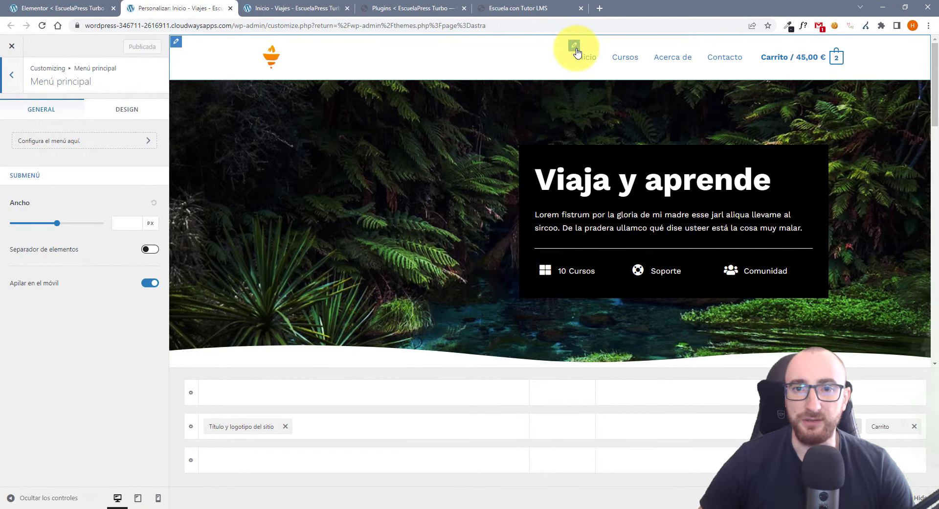
{"action": "left_click", "coordinate": [142, 116]}
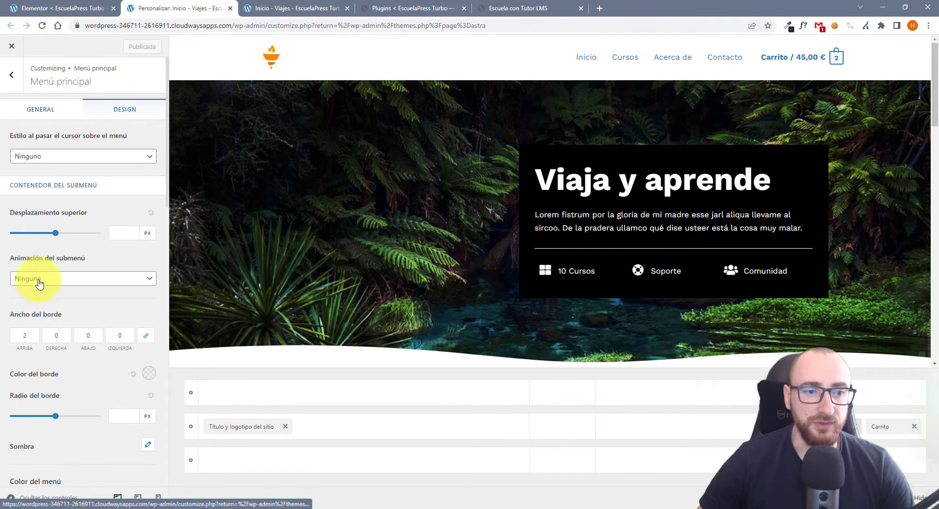
{"action": "scroll", "coordinate": [81, 342], "scroll_direction": "down", "scroll_amount": 12}
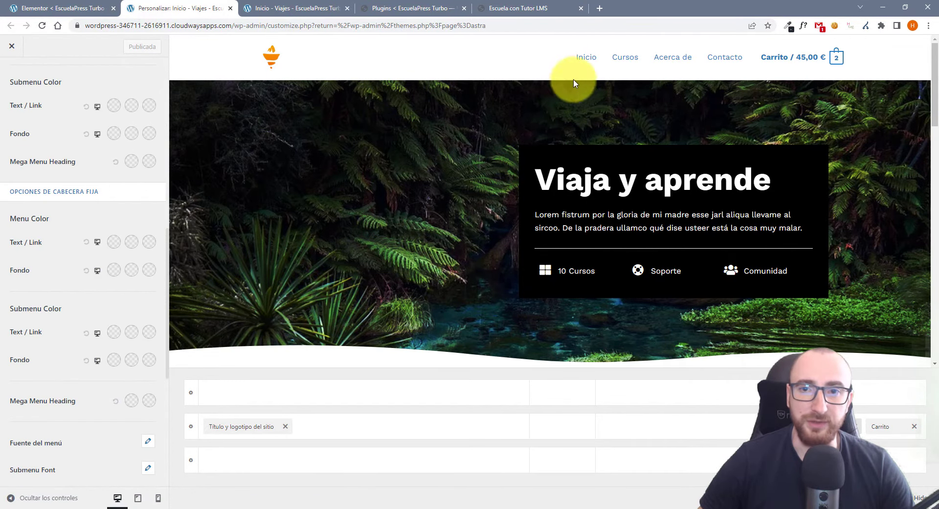
{"action": "scroll", "coordinate": [36, 230], "scroll_direction": "down", "scroll_amount": 3}
{"action": "scroll", "coordinate": [195, 202], "scroll_direction": "down", "scroll_amount": 5}
{"action": "scroll", "coordinate": [92, 278], "scroll_direction": "down", "scroll_amount": 2}
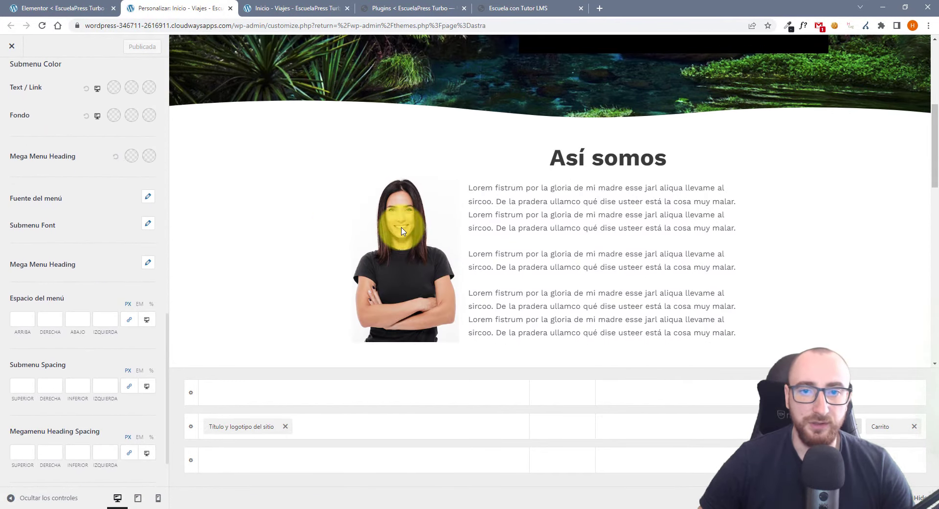
Open the site's Inicio page for editing with Elementor and close the Navigator.
{"action": "scroll", "coordinate": [401, 230], "scroll_direction": "up", "scroll_amount": 5}
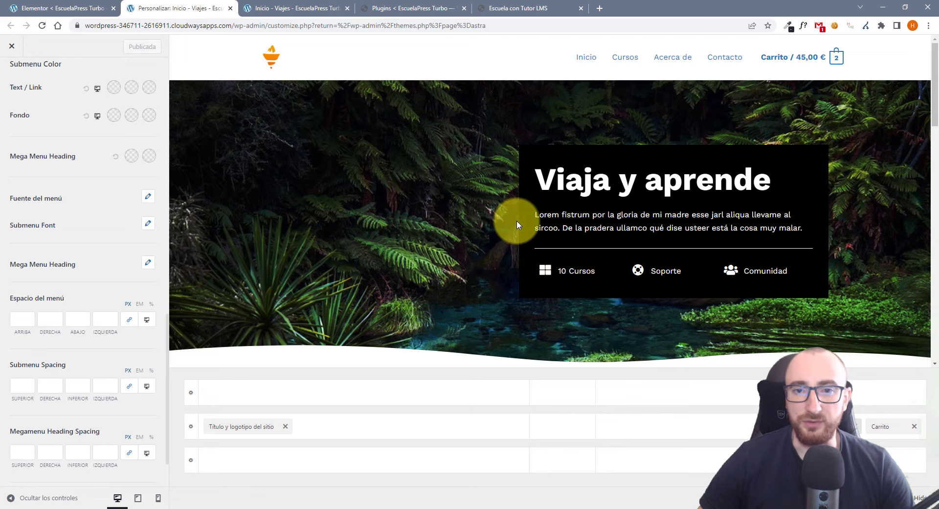
{"action": "left_click", "coordinate": [272, 10]}
{"action": "scroll", "coordinate": [433, 237], "scroll_direction": "down", "scroll_amount": 8}
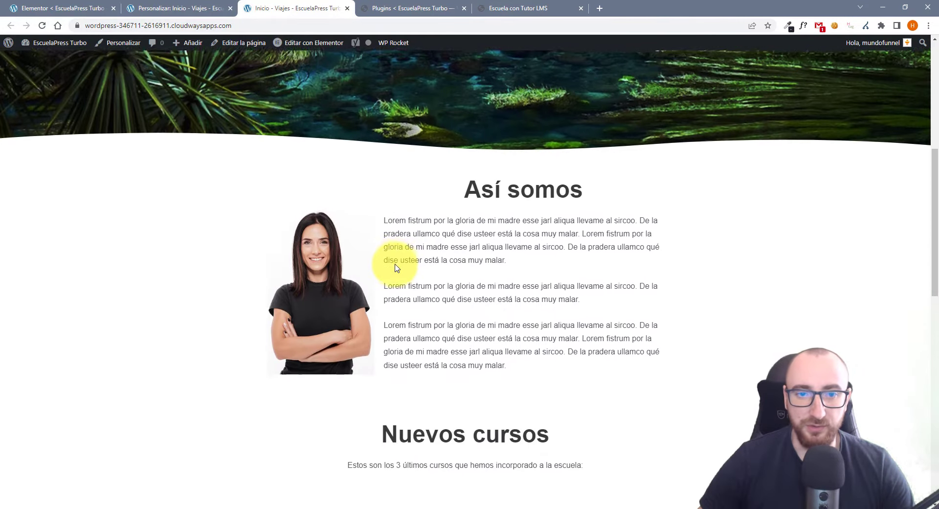
{"action": "scroll", "coordinate": [342, 147], "scroll_direction": "up", "scroll_amount": 6}
{"action": "left_click", "coordinate": [305, 44]}
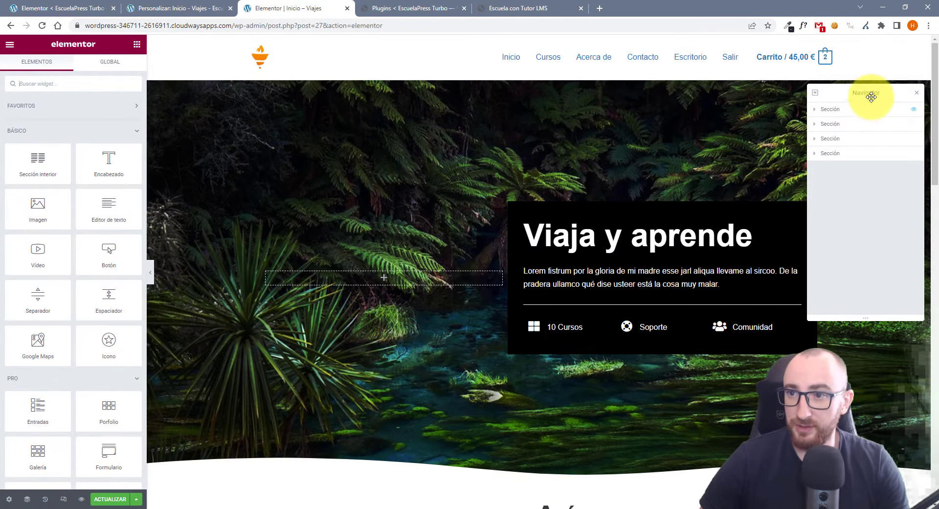
{"action": "left_click", "coordinate": [918, 94]}
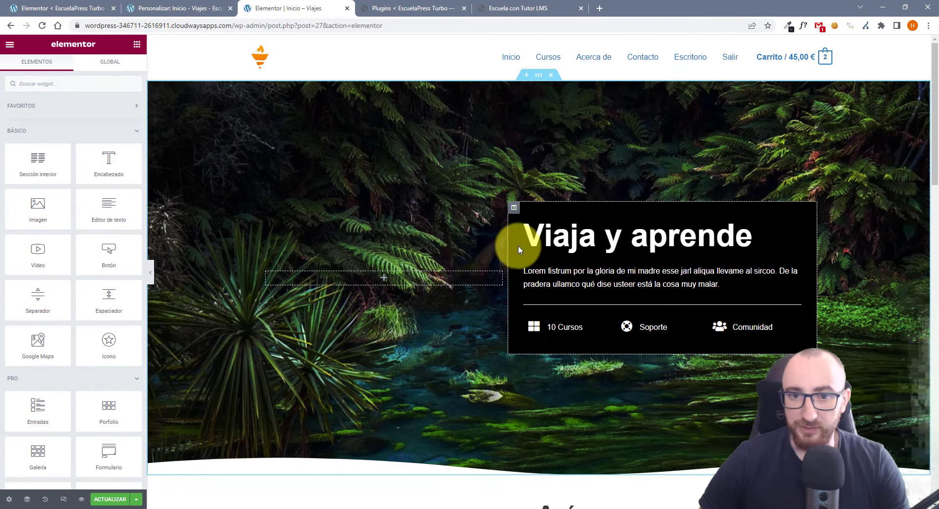
Examine the "Viaja y aprende" heading's title text, HTML tag options and style settings.
{"action": "left_click", "coordinate": [556, 239]}
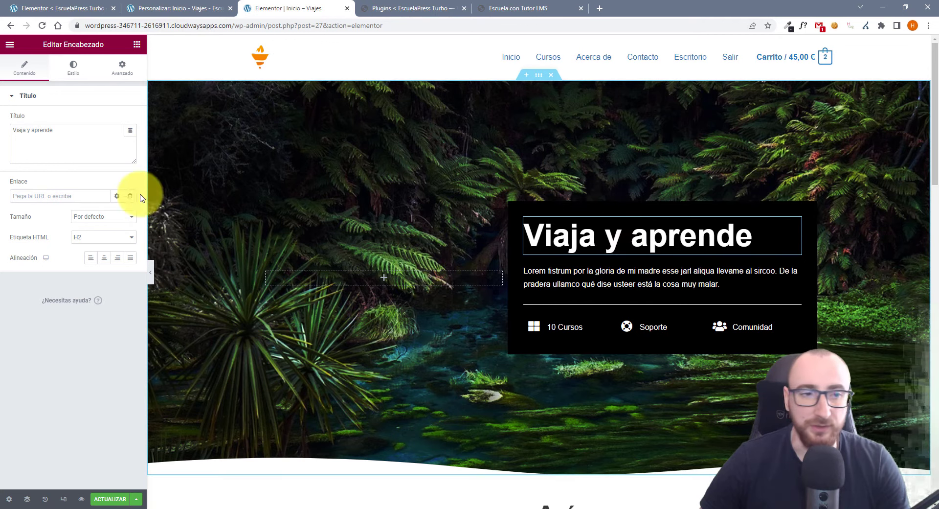
{"action": "left_click_drag", "start_coordinate": [77, 130], "coordinate": [16, 129]}
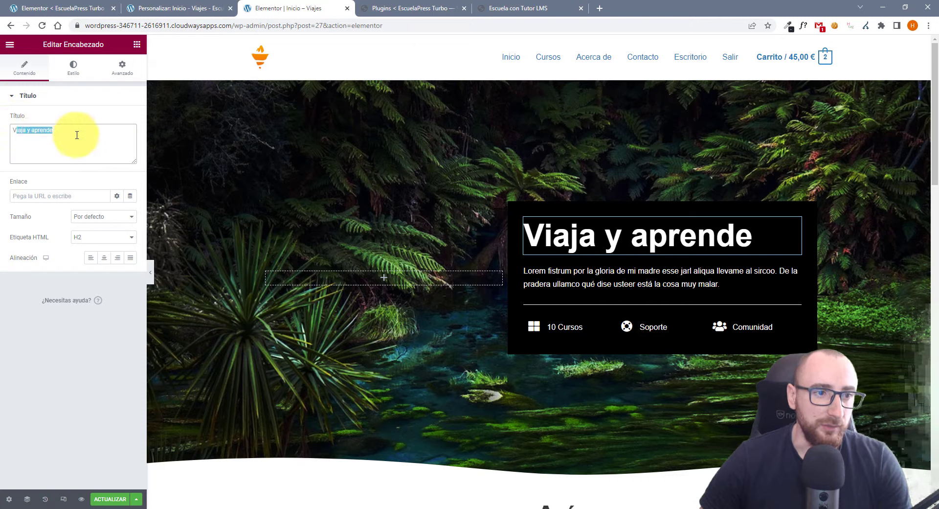
{"action": "left_click", "coordinate": [88, 240]}
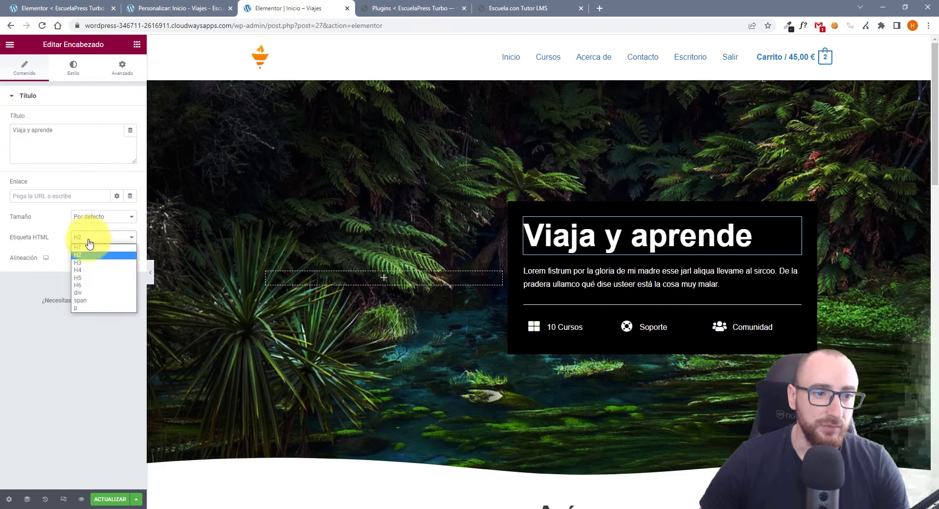
{"action": "left_click", "coordinate": [64, 228]}
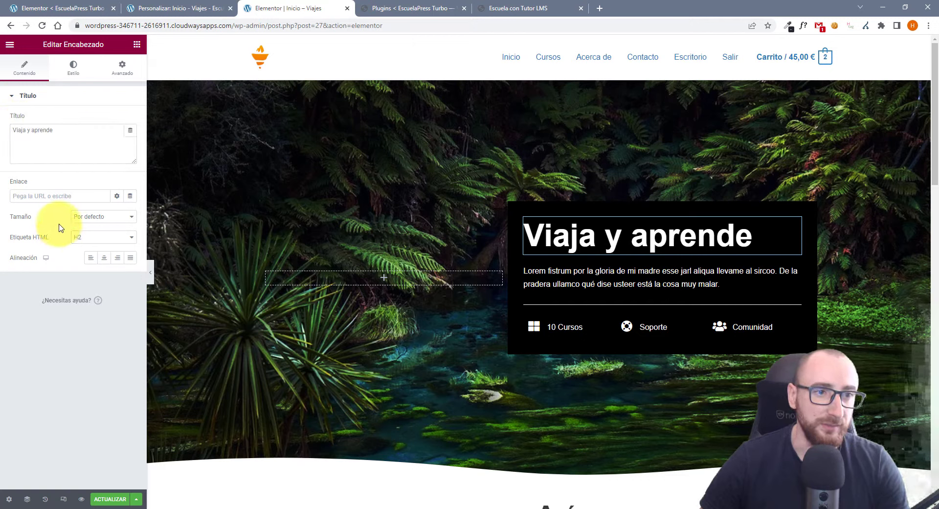
{"action": "left_click", "coordinate": [82, 72]}
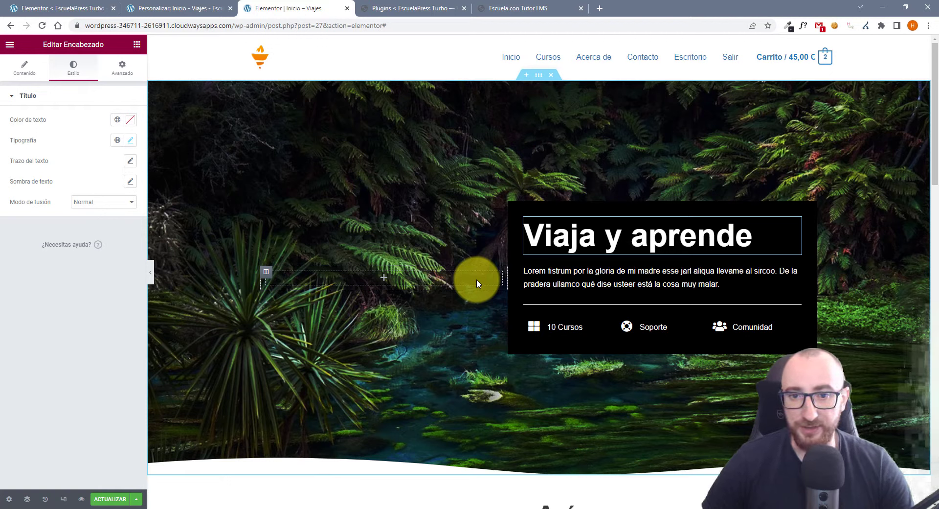
Examine the shortcode that generates the course list in the Nuevos cursos section.
{"action": "scroll", "coordinate": [477, 282], "scroll_direction": "down", "scroll_amount": 6}
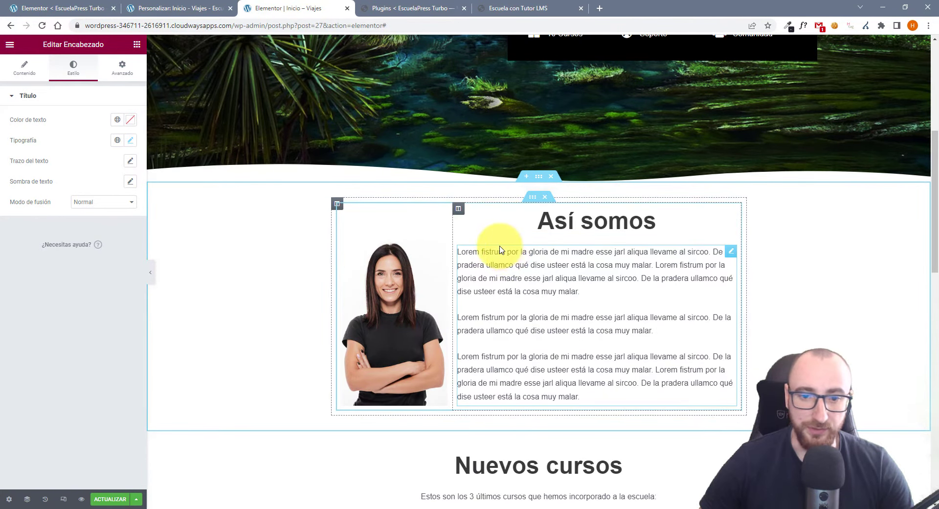
{"action": "scroll", "coordinate": [496, 276], "scroll_direction": "down", "scroll_amount": 1}
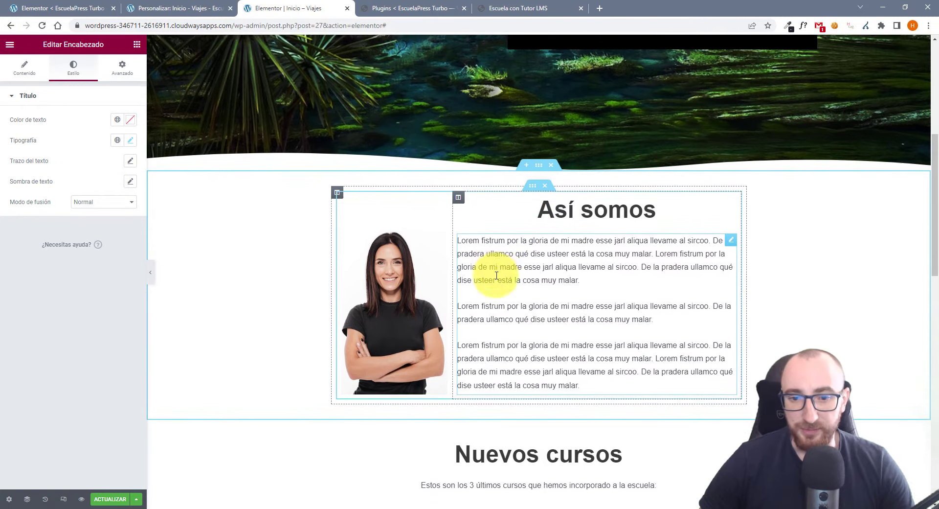
{"action": "scroll", "coordinate": [496, 275], "scroll_direction": "down", "scroll_amount": 6}
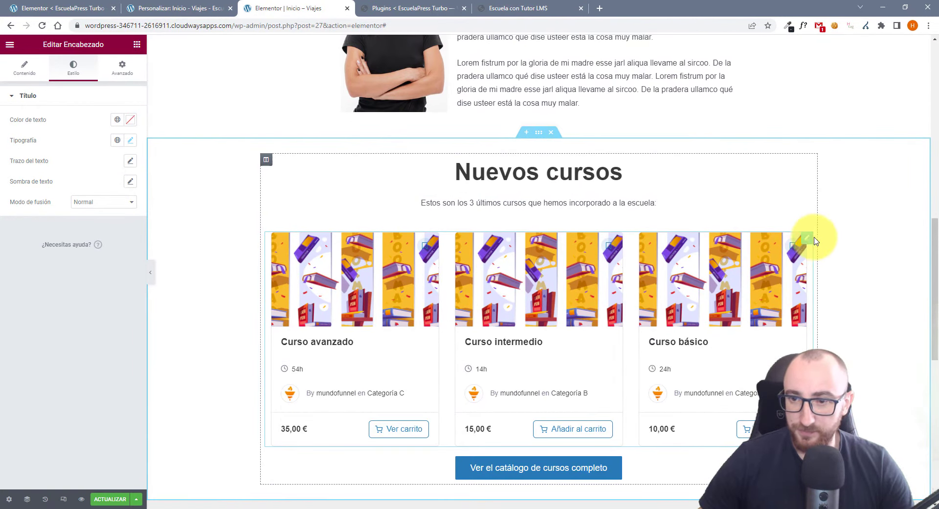
{"action": "left_click", "coordinate": [806, 241]}
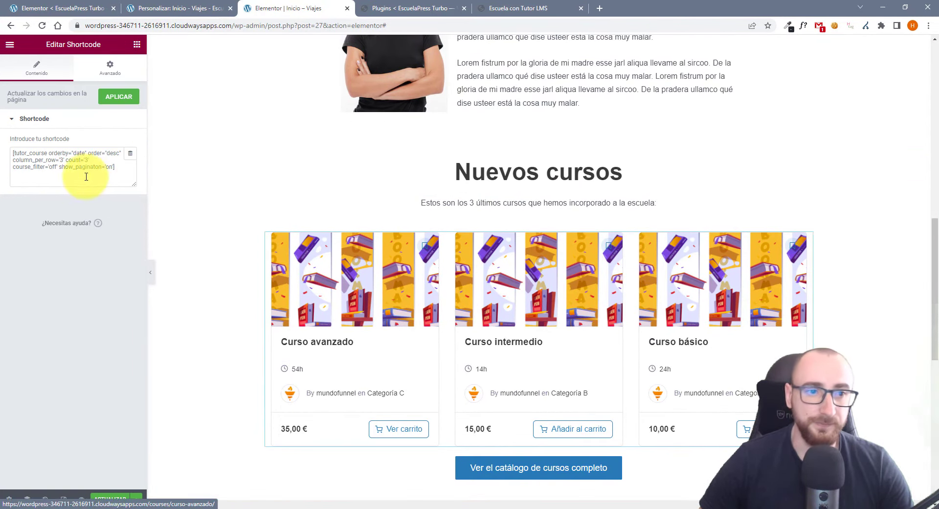
{"action": "left_click_drag", "start_coordinate": [123, 169], "coordinate": [17, 161]}
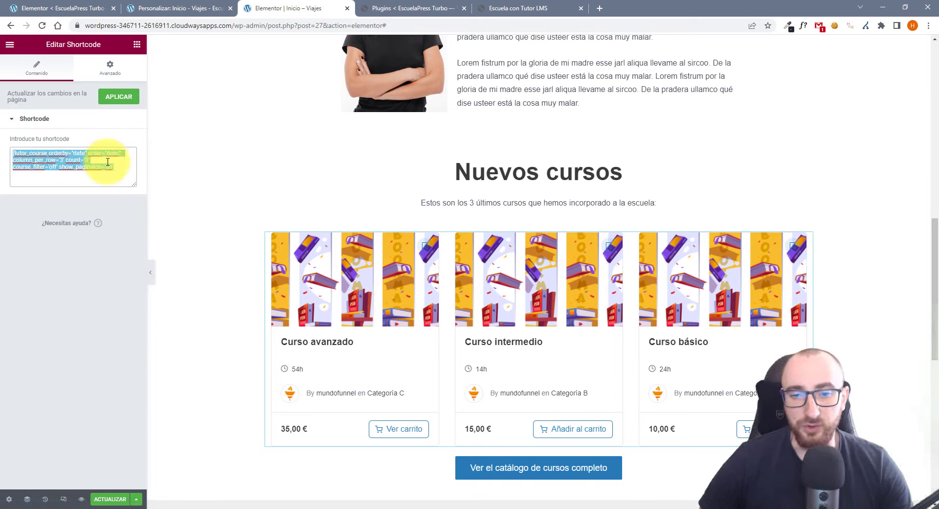
Add the Tutor LMS Carrusel de cursos widget above the existing course list in the Nuevos cursos section.
{"action": "left_click", "coordinate": [136, 45]}
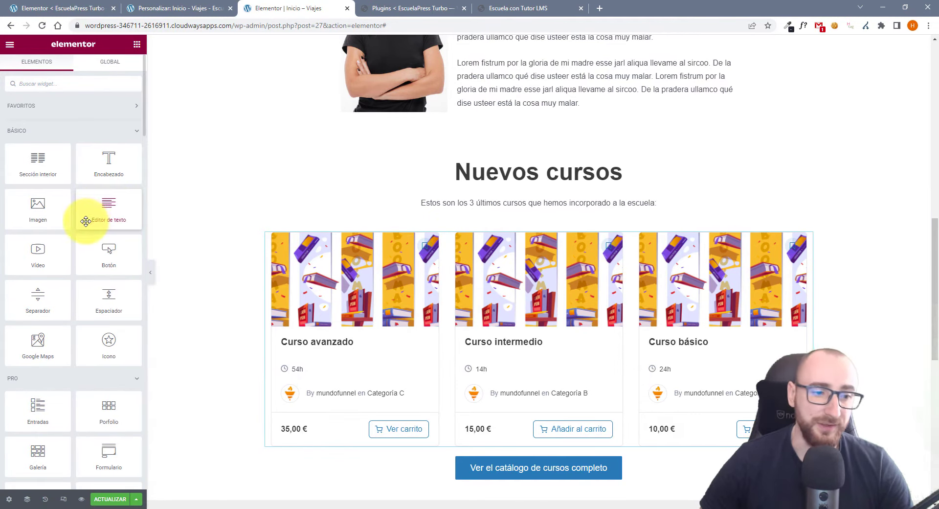
{"action": "scroll", "coordinate": [86, 221], "scroll_direction": "down", "scroll_amount": 20}
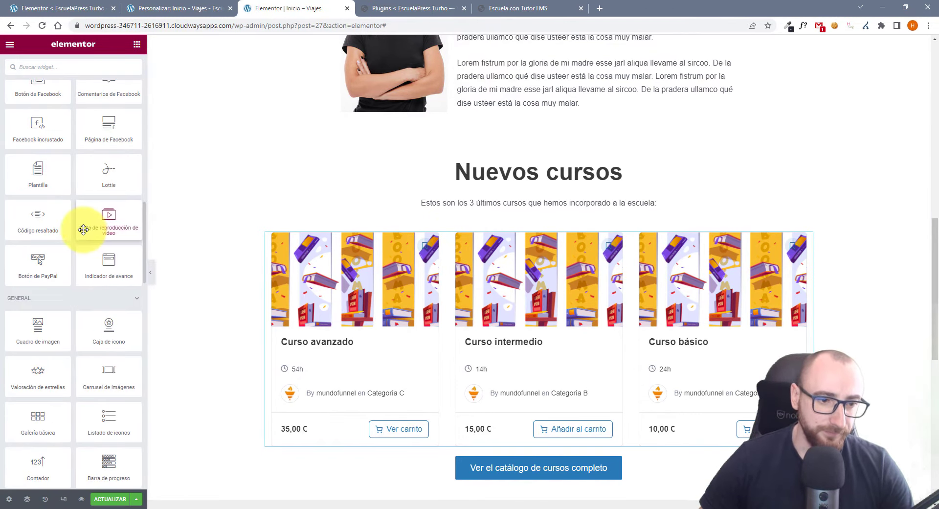
{"action": "scroll", "coordinate": [83, 229], "scroll_direction": "down", "scroll_amount": 15}
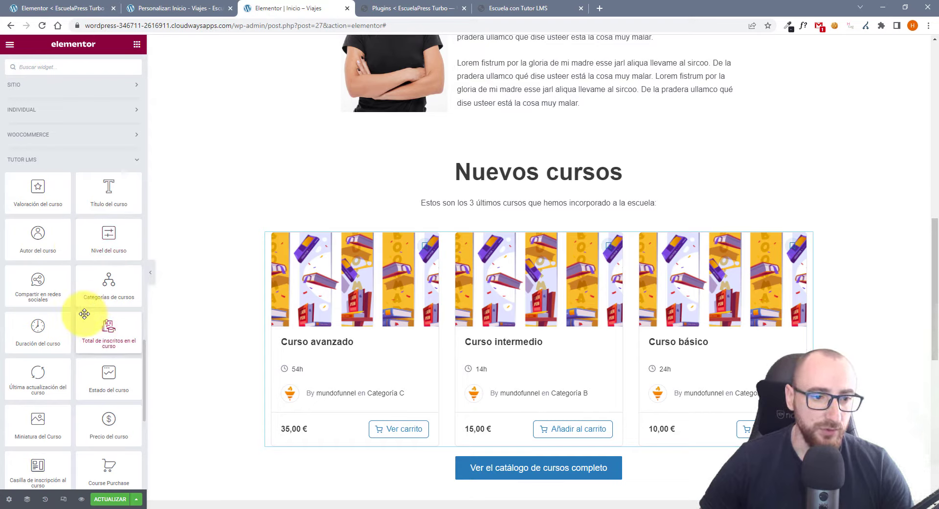
{"action": "scroll", "coordinate": [85, 313], "scroll_direction": "down", "scroll_amount": 1}
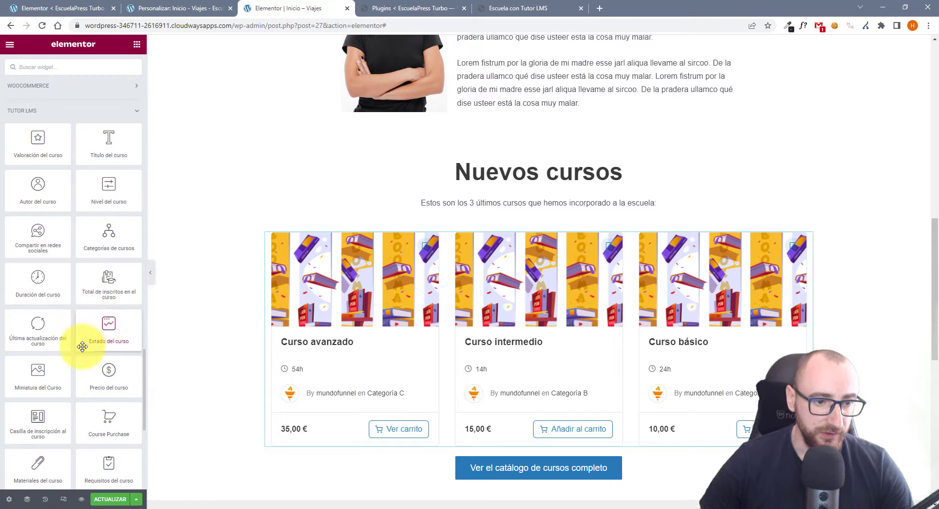
{"action": "scroll", "coordinate": [104, 414], "scroll_direction": "down", "scroll_amount": 5}
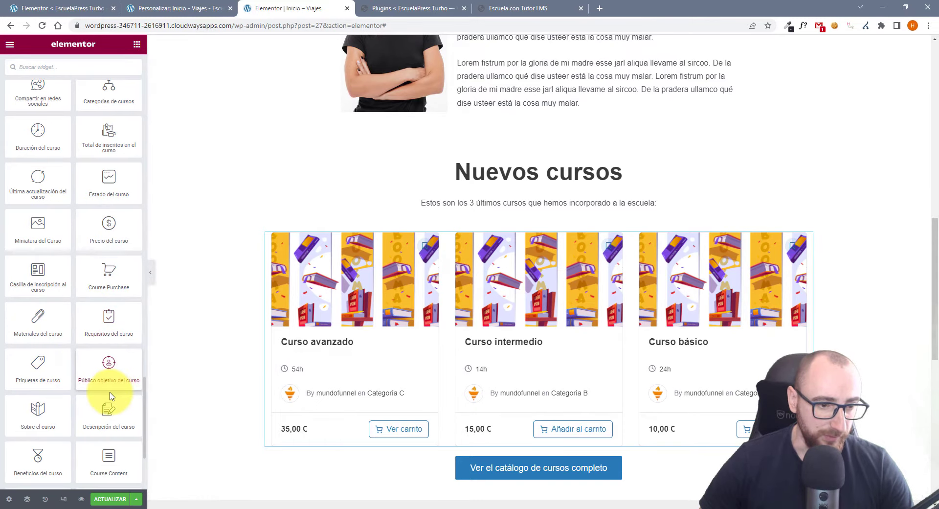
{"action": "scroll", "coordinate": [64, 423], "scroll_direction": "down", "scroll_amount": 2}
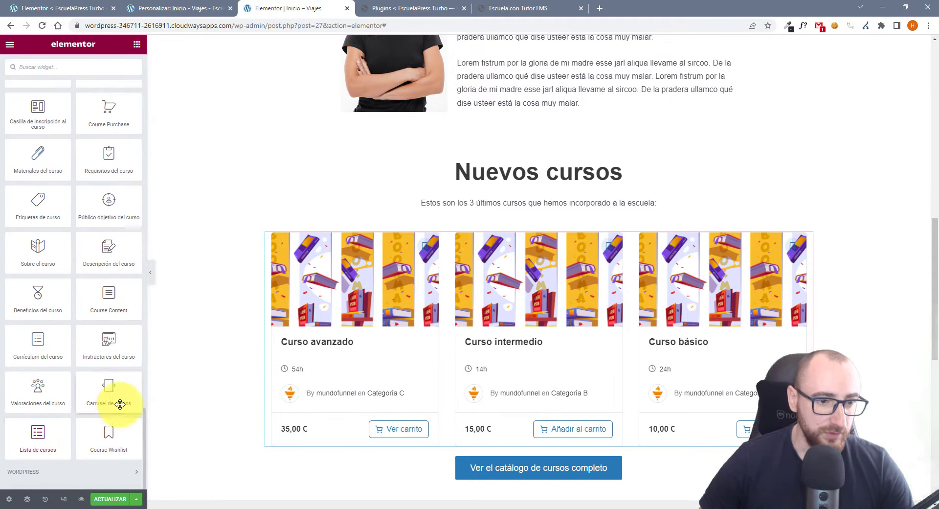
{"action": "left_click_drag", "start_coordinate": [119, 398], "coordinate": [438, 253]}
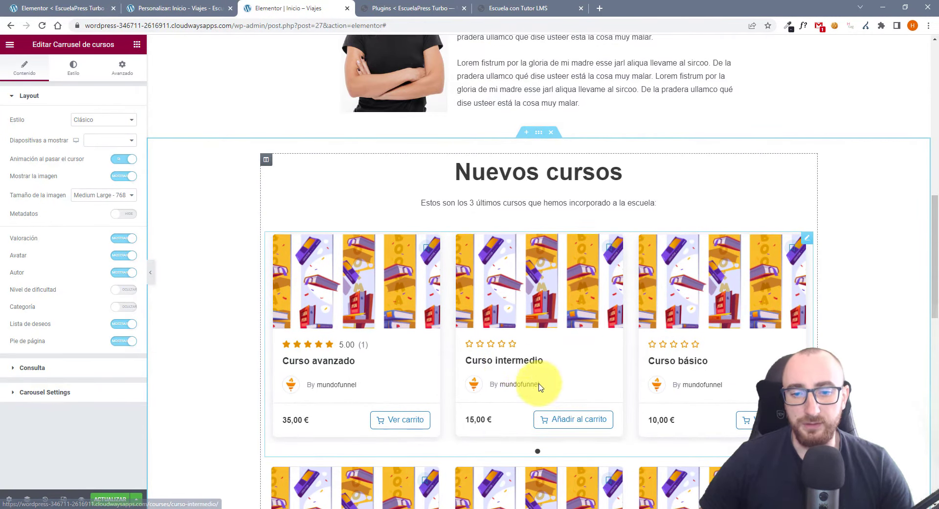
Move the shortcode course list out of Nuevos cursos to just below the Nuestros estudiantes heading.
{"action": "scroll", "coordinate": [765, 370], "scroll_direction": "down", "scroll_amount": 2}
{"action": "left_click_drag", "start_coordinate": [766, 370], "coordinate": [577, 368]}
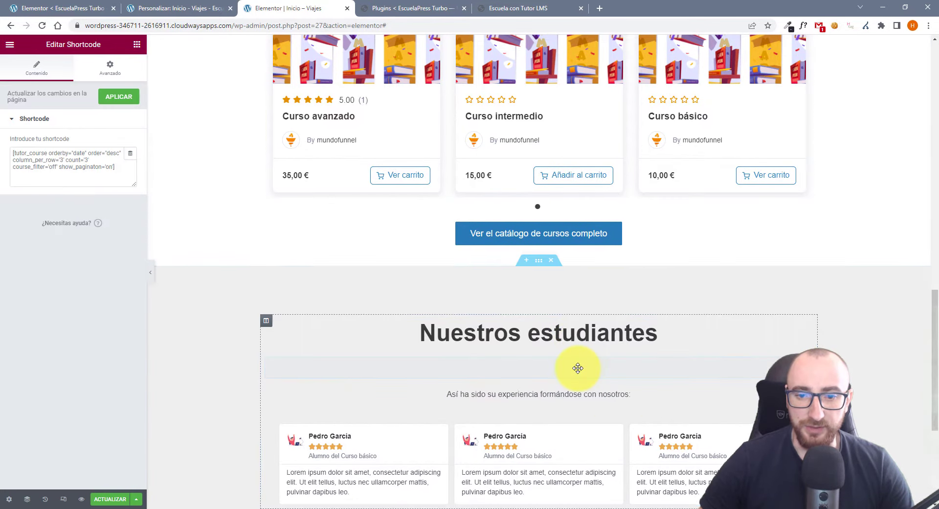
{"action": "scroll", "coordinate": [748, 360], "scroll_direction": "up", "scroll_amount": 3}
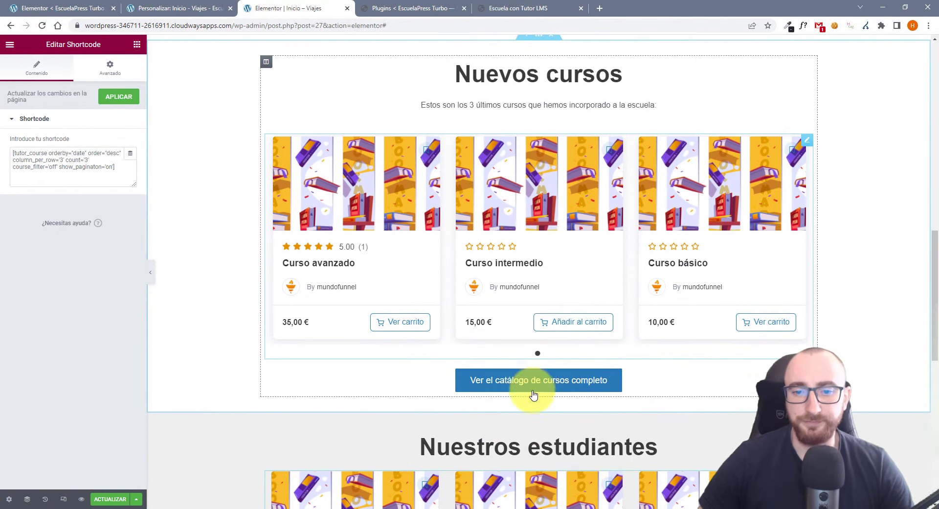
Check the link of the "Ver el catálogo de cursos completo" button.
{"action": "left_click", "coordinate": [607, 381]}
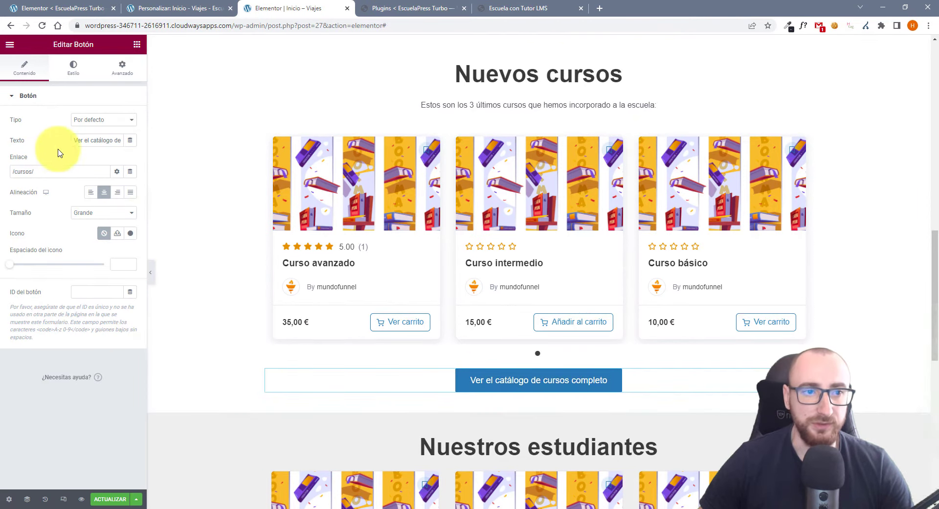
{"action": "triple_click", "coordinate": [56, 171]}
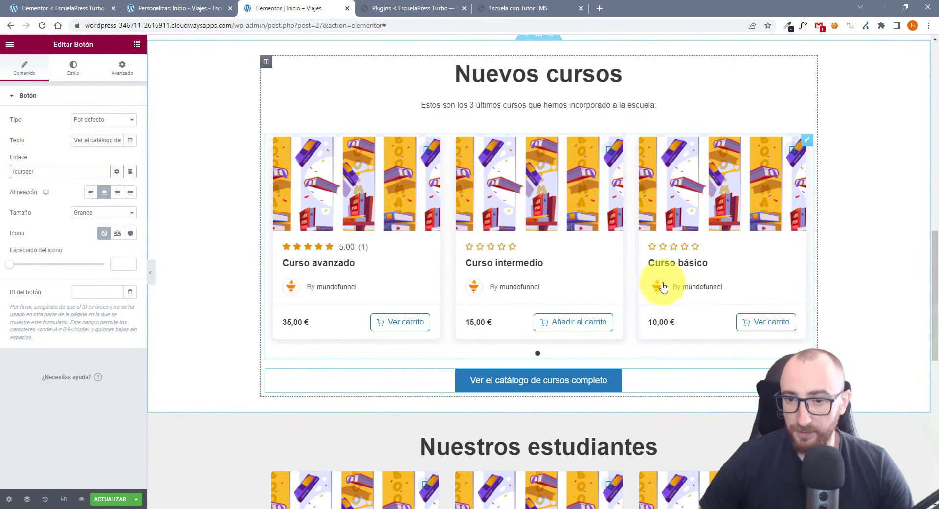
Turn off the author, avatar and wishlist (Lista de deseos) in the Nuevos cursos course carousel.
{"action": "scroll", "coordinate": [663, 287], "scroll_direction": "up", "scroll_amount": 1}
{"action": "left_click", "coordinate": [807, 189]}
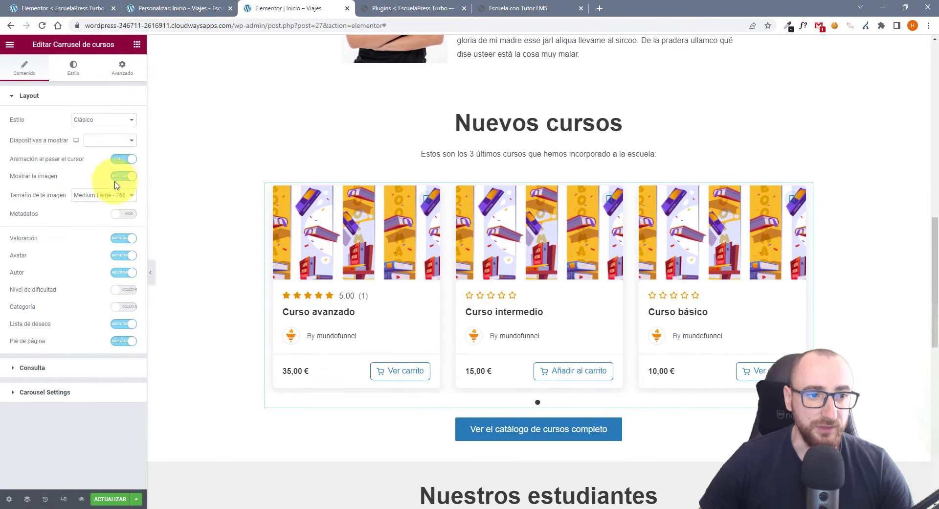
{"action": "left_click", "coordinate": [124, 273]}
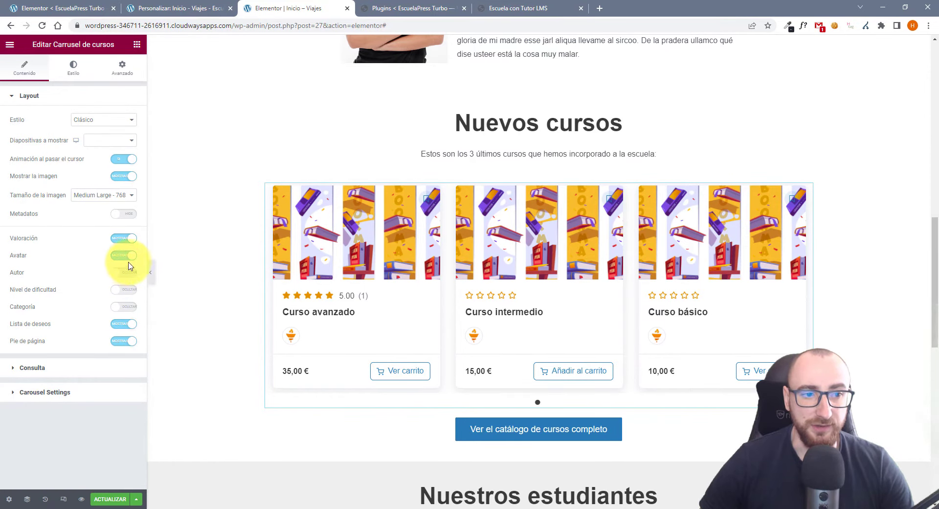
{"action": "left_click", "coordinate": [128, 255]}
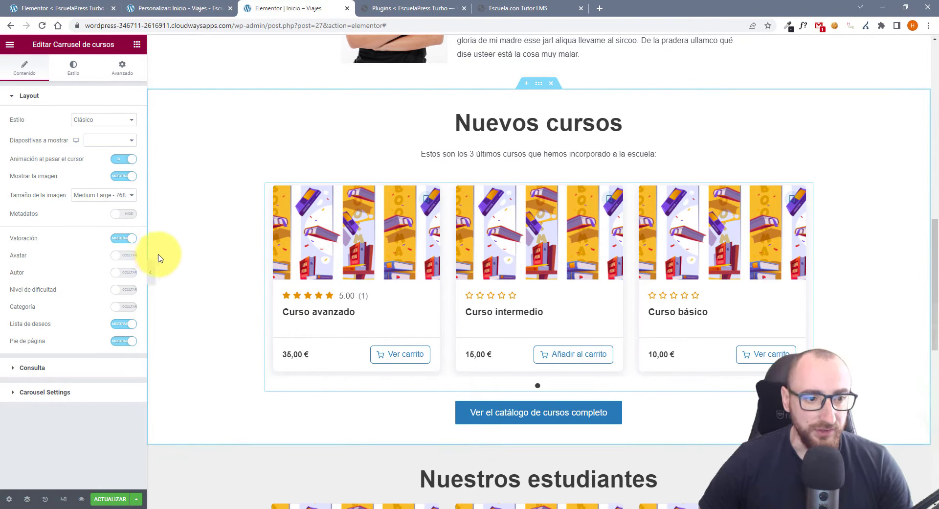
{"action": "left_click", "coordinate": [123, 326]}
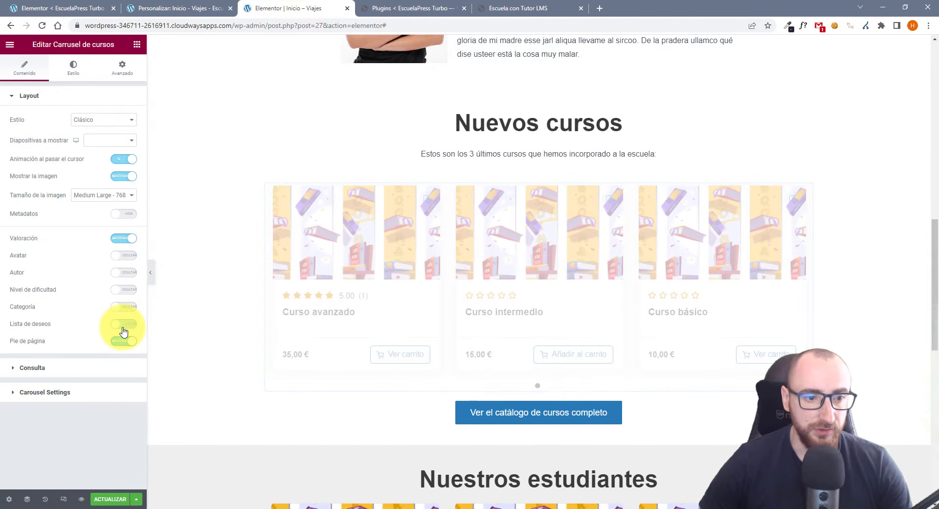
{"action": "left_click", "coordinate": [123, 327]}
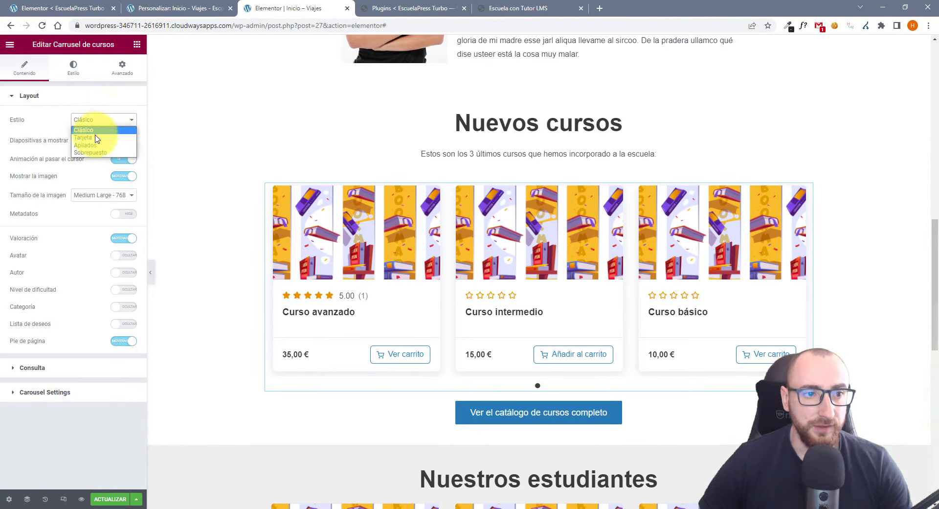
Try the Tarjeta, Apilados and Sobrepuesto styles on the course carousel.
{"action": "left_click", "coordinate": [95, 141]}
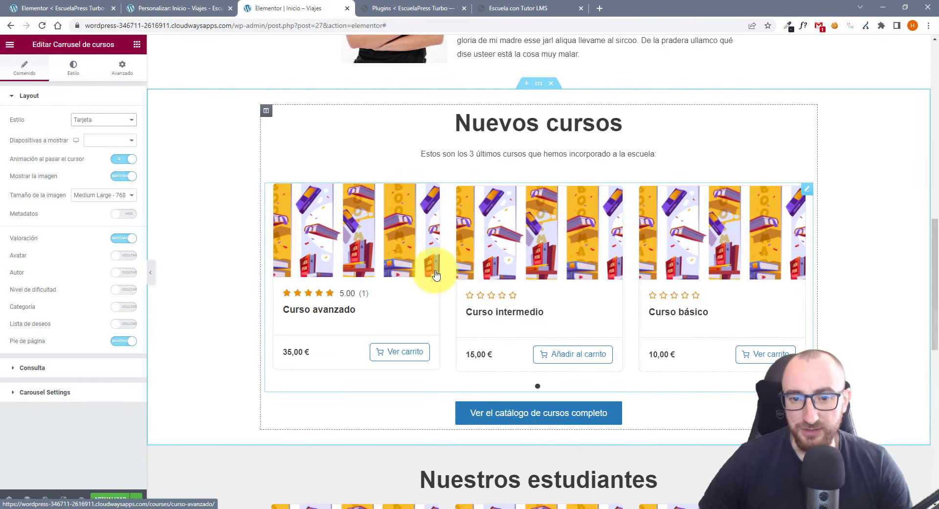
{"action": "left_click", "coordinate": [88, 120]}
{"action": "left_click", "coordinate": [95, 147]}
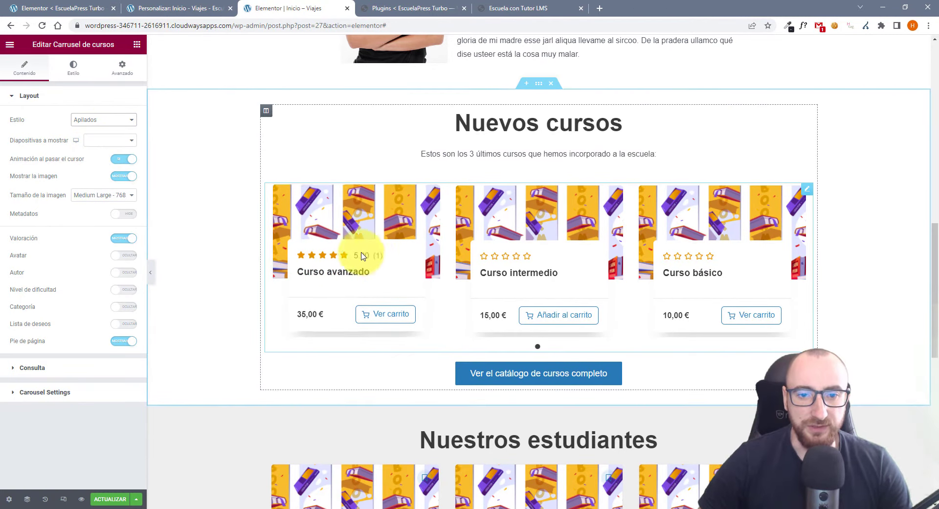
{"action": "left_click", "coordinate": [100, 120]}
{"action": "left_click", "coordinate": [94, 153]}
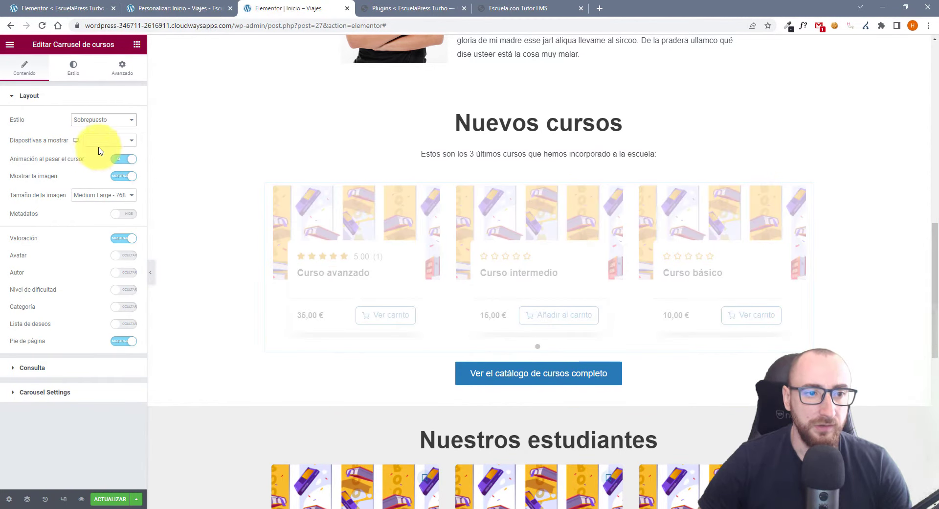
Set the course carousel's layout style to Tarjeta.
{"action": "left_click", "coordinate": [110, 120]}
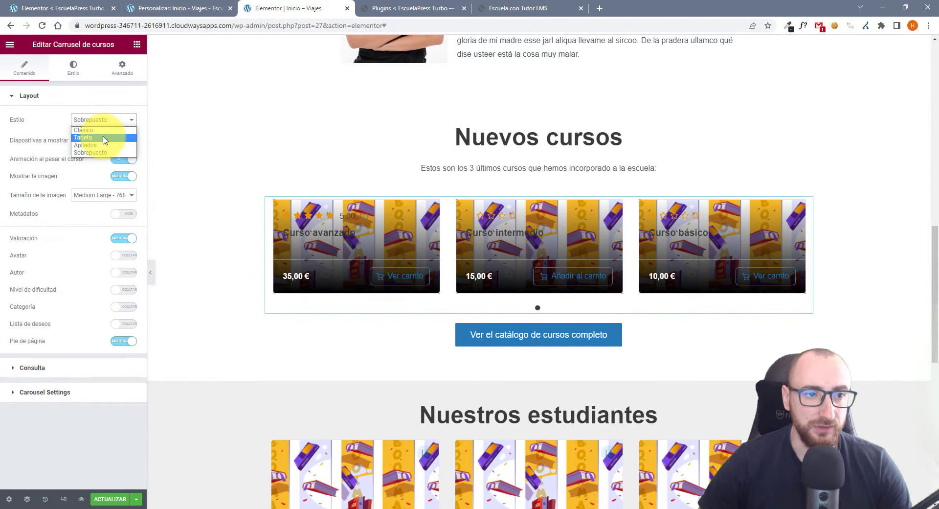
{"action": "left_click", "coordinate": [104, 137]}
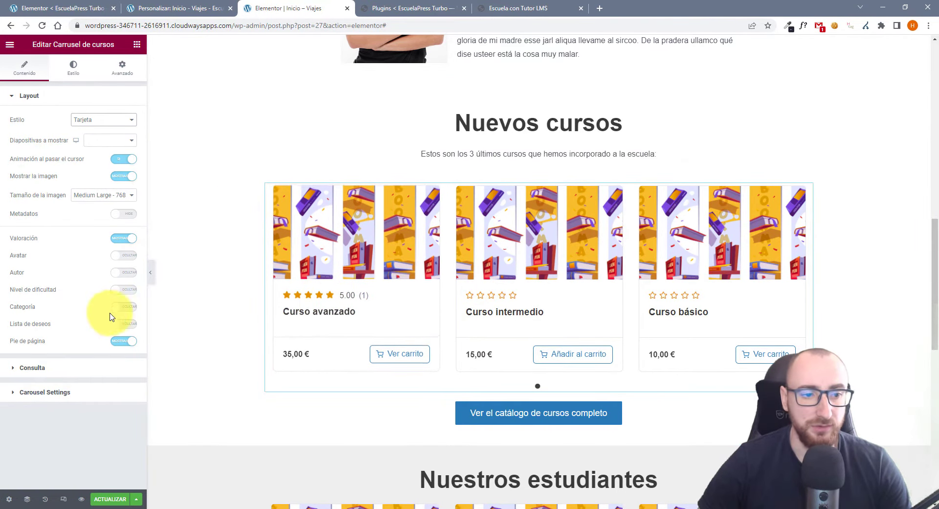
Review the course carousel's Consulta include and exclude filters and its Carousel Settings.
{"action": "left_click", "coordinate": [98, 368]}
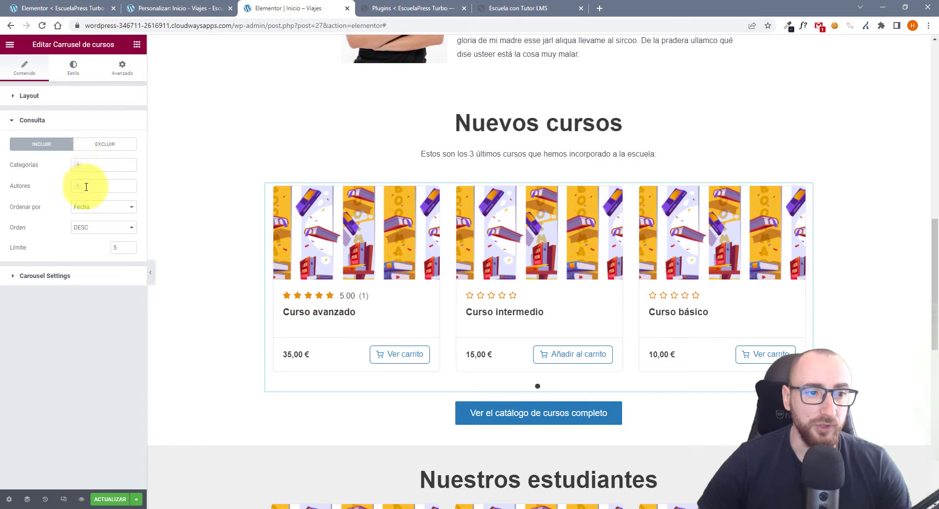
{"action": "left_click", "coordinate": [105, 143]}
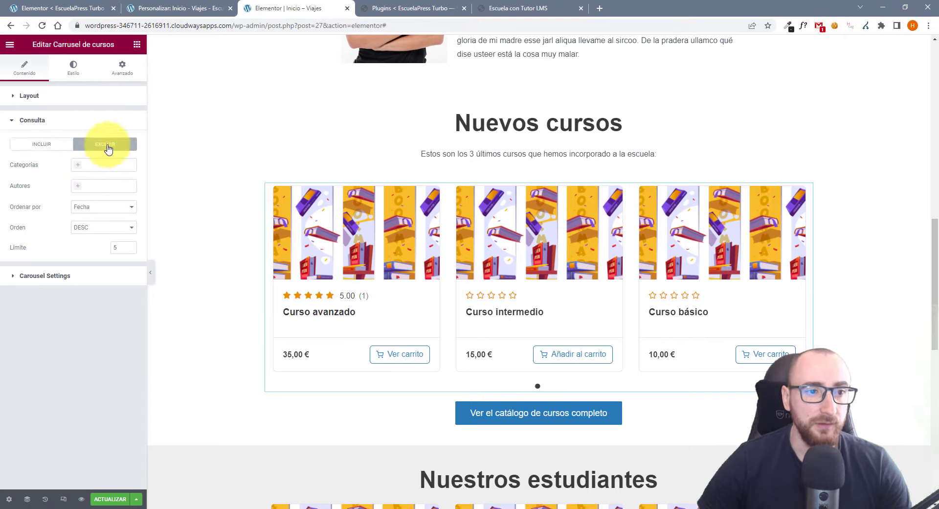
{"action": "left_click", "coordinate": [43, 144]}
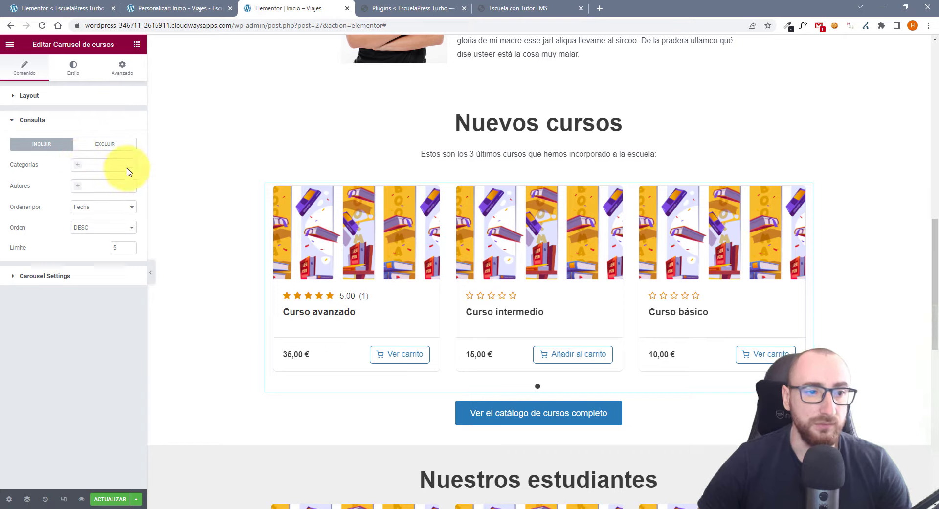
{"action": "left_click", "coordinate": [59, 275]}
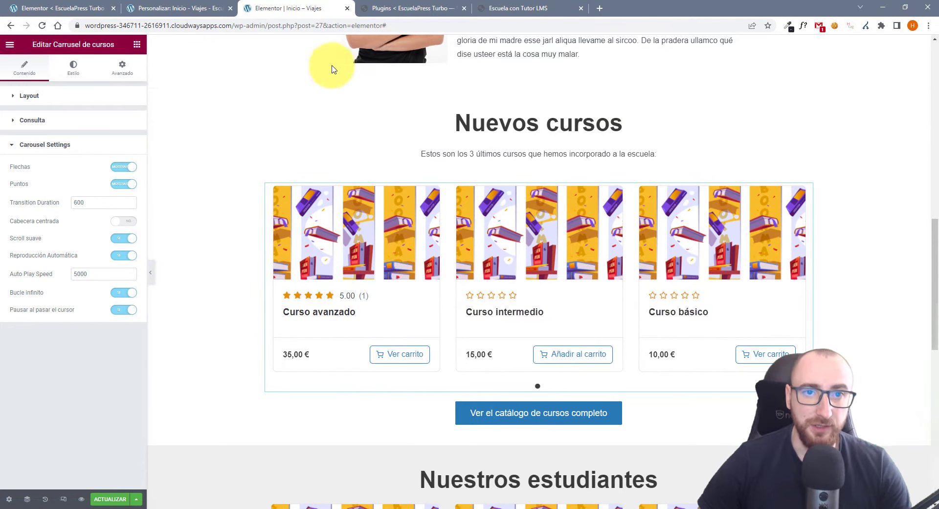
Switch to the Escuela con Tutor LMS demo site, cycle its Nuevos cursos carousel both ways, and return to the Inicio page editor.
{"action": "left_click", "coordinate": [508, 8]}
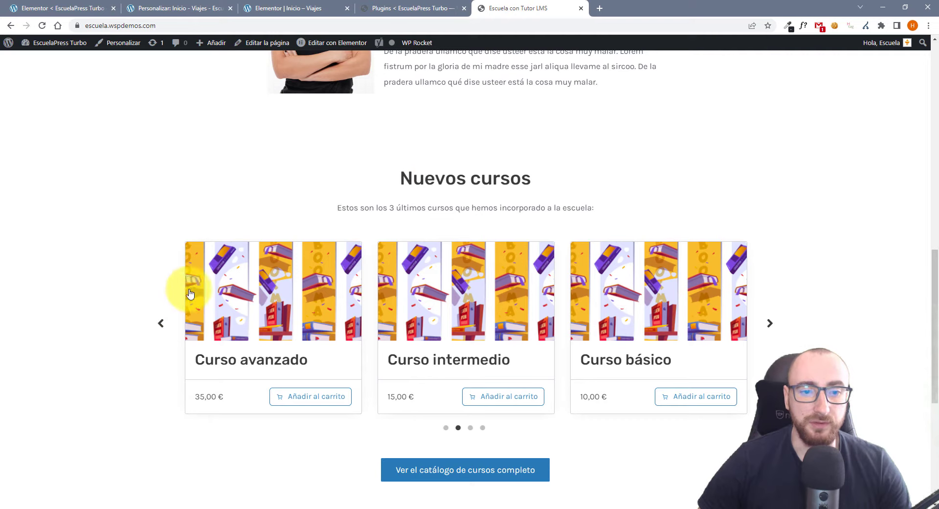
{"action": "left_click", "coordinate": [770, 323]}
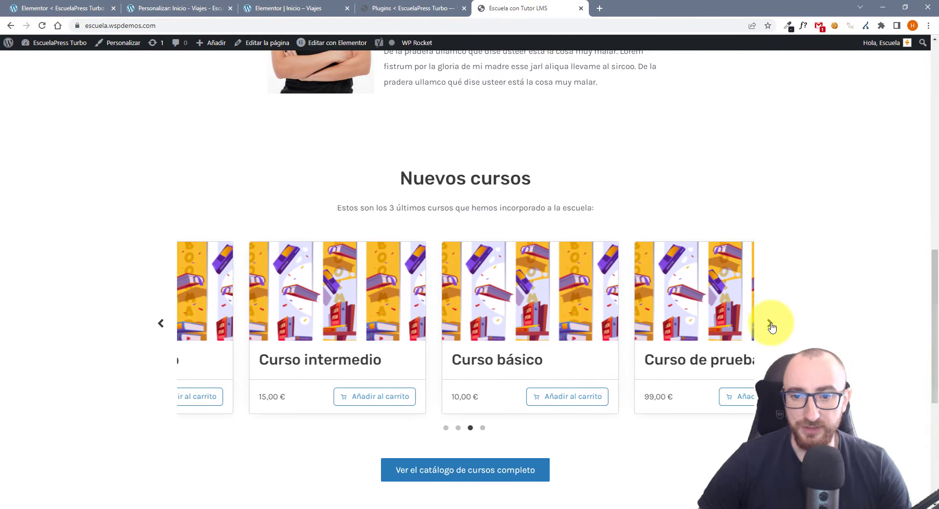
{"action": "left_click", "coordinate": [770, 323]}
{"action": "left_click", "coordinate": [770, 323]}
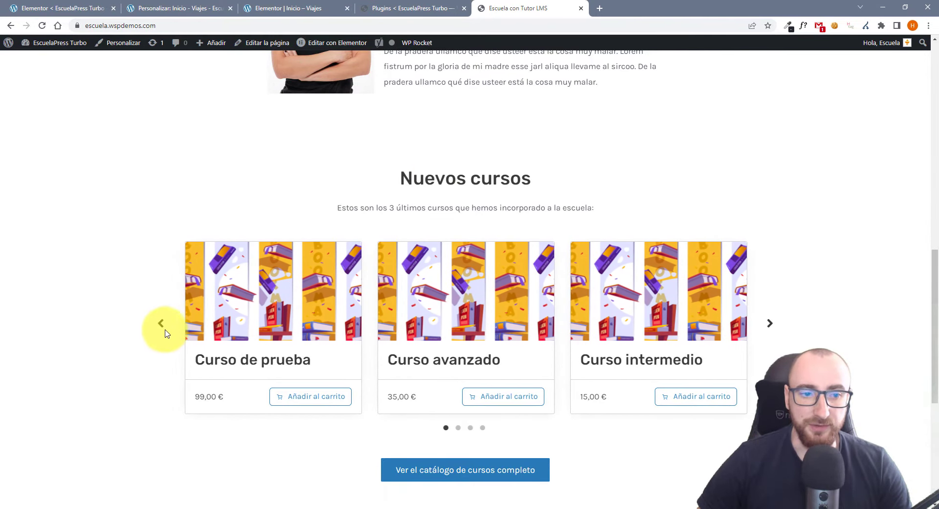
{"action": "left_click", "coordinate": [162, 324]}
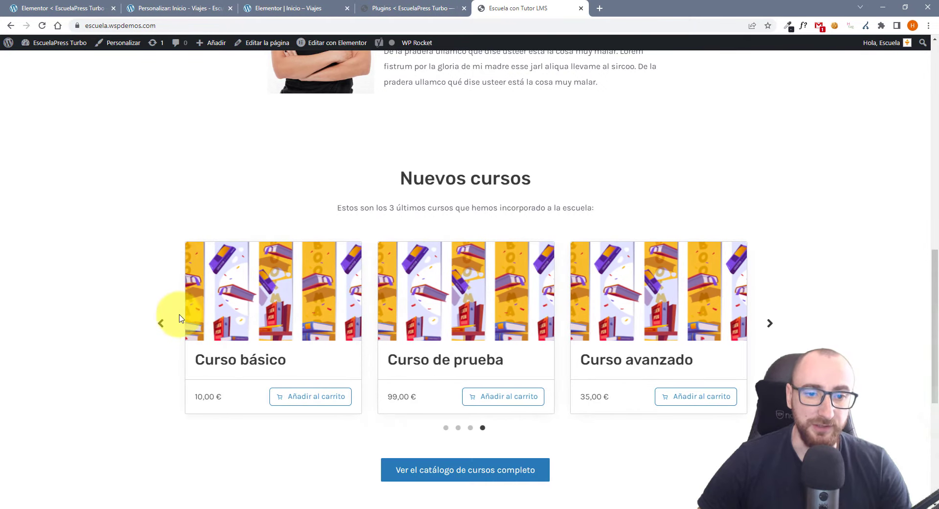
{"action": "left_click", "coordinate": [279, 8]}
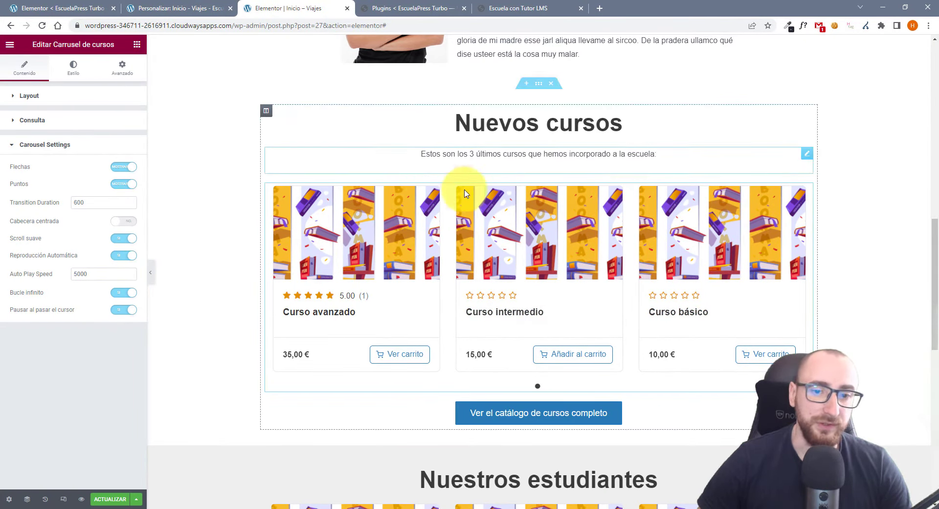
Turn on the editing handles (Controladores de edición) in the Elementor user preferences.
{"action": "scroll", "coordinate": [597, 429], "scroll_direction": "down", "scroll_amount": 4}
{"action": "left_click", "coordinate": [808, 315]}
{"action": "scroll", "coordinate": [538, 245], "scroll_direction": "down", "scroll_amount": 4}
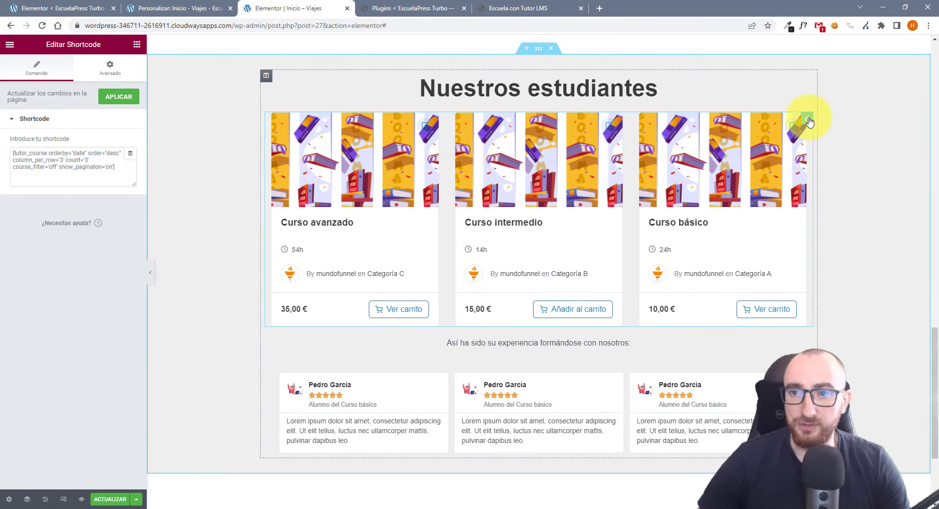
{"action": "left_click", "coordinate": [9, 499]}
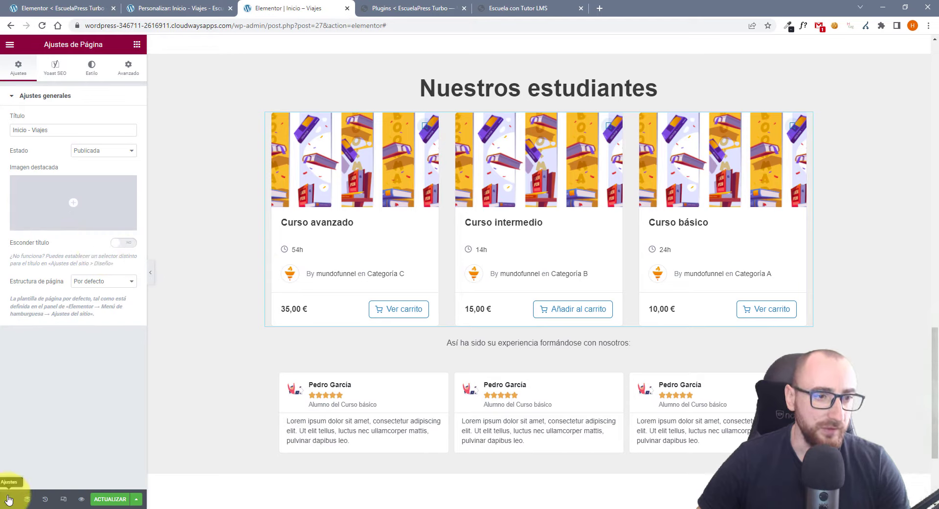
{"action": "left_click", "coordinate": [128, 67]}
{"action": "left_click", "coordinate": [18, 67]}
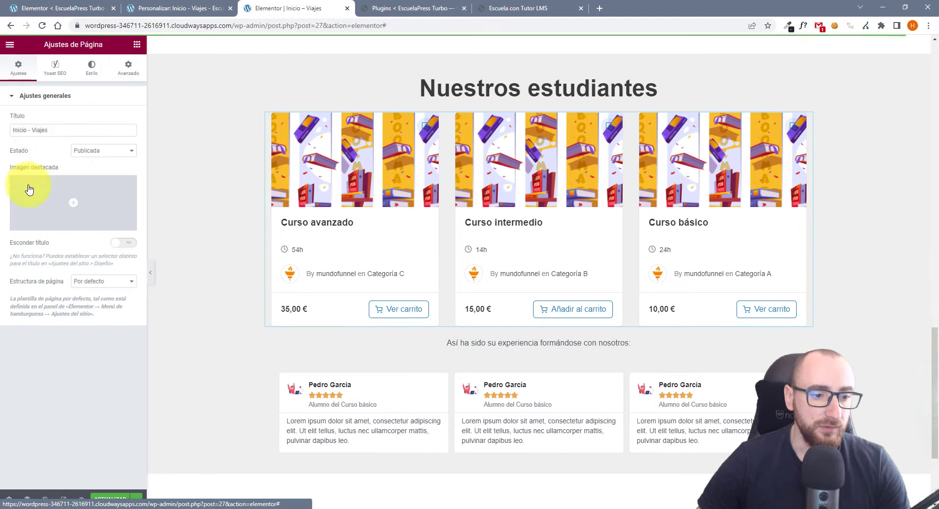
{"action": "left_click", "coordinate": [11, 45]}
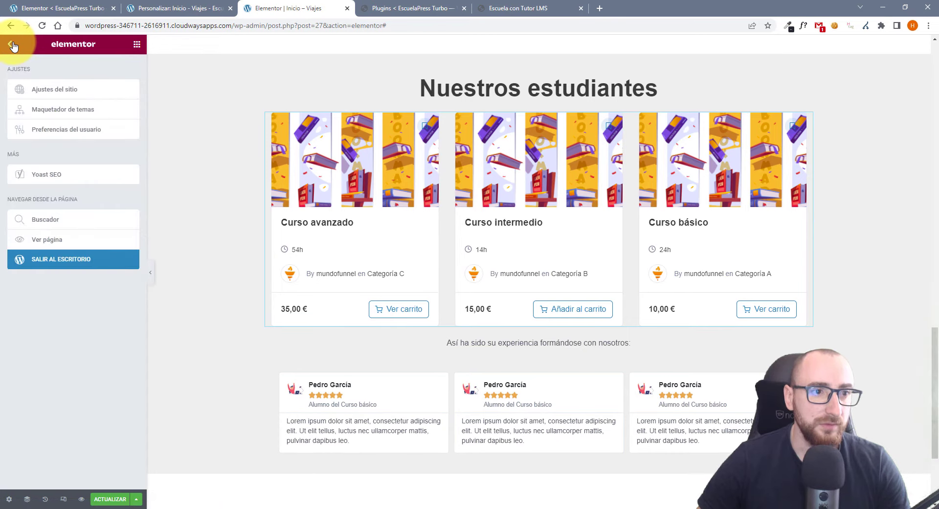
{"action": "left_click", "coordinate": [89, 132]}
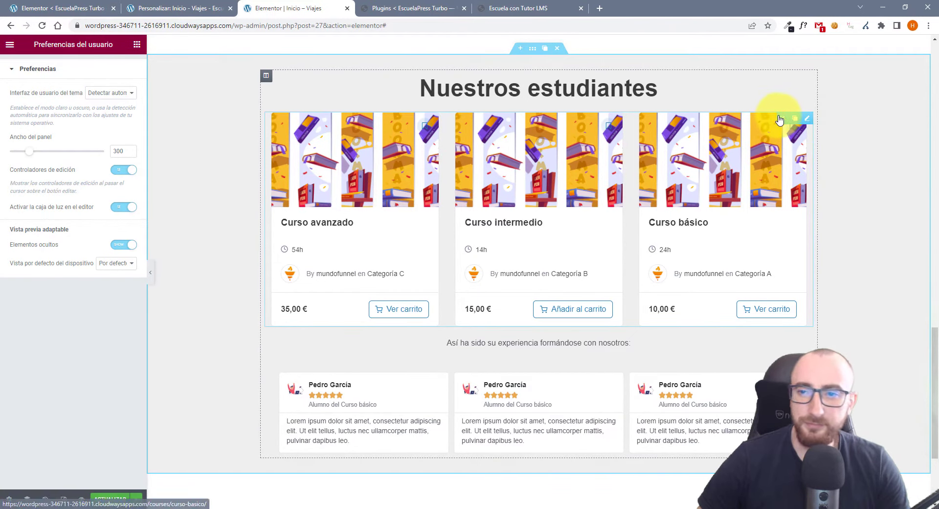
Delete the course shortcode widget from the Nuestros estudiantes section and select its Reseñas widget.
{"action": "left_click", "coordinate": [783, 119]}
{"action": "scroll", "coordinate": [489, 168], "scroll_direction": "up", "scroll_amount": 3}
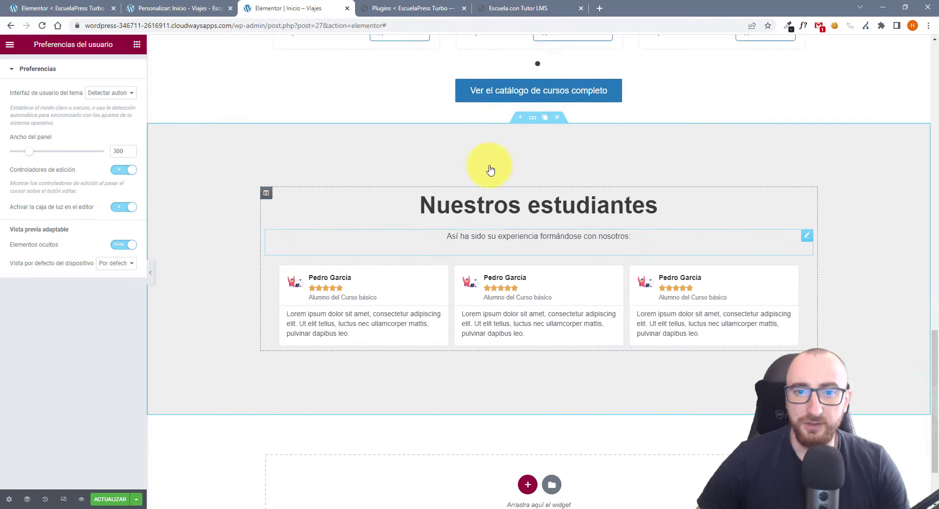
{"action": "left_click", "coordinate": [488, 384]}
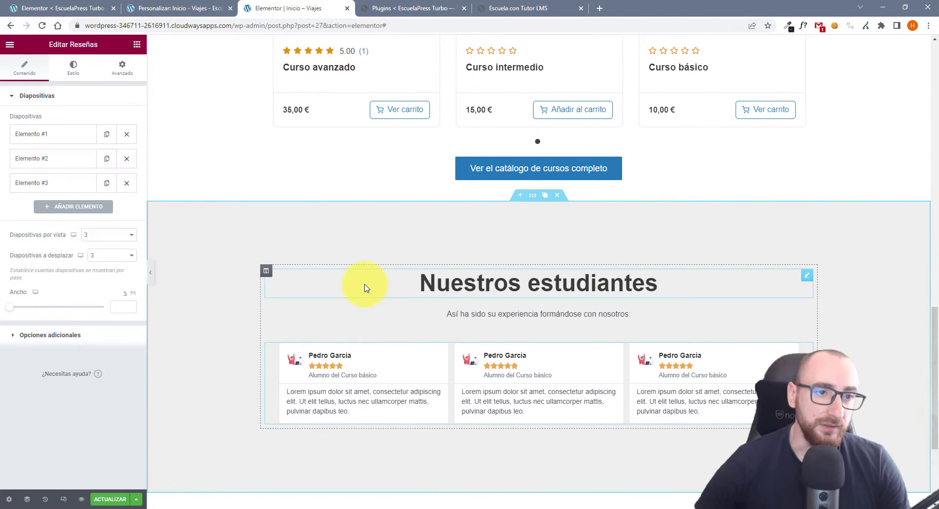
Add a Lista de cursos widget above the course carousel in the Nuevos cursos section.
{"action": "scroll", "coordinate": [567, 285], "scroll_direction": "up", "scroll_amount": 4}
{"action": "scroll", "coordinate": [568, 285], "scroll_direction": "up", "scroll_amount": 3}
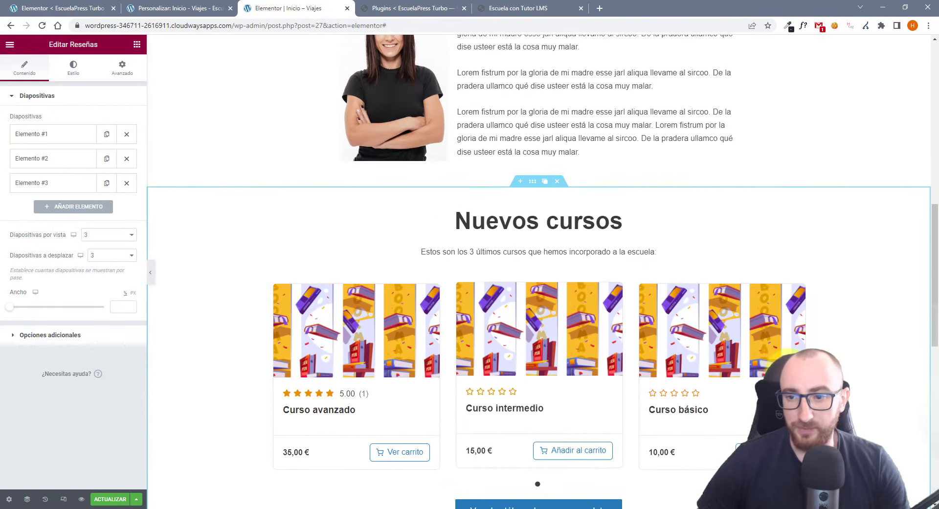
{"action": "left_click", "coordinate": [808, 288]}
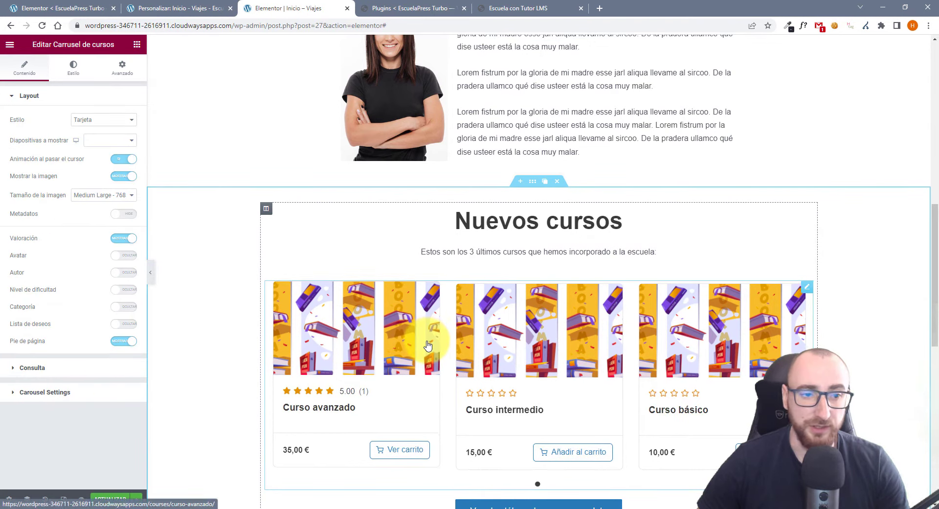
{"action": "left_click", "coordinate": [138, 48]}
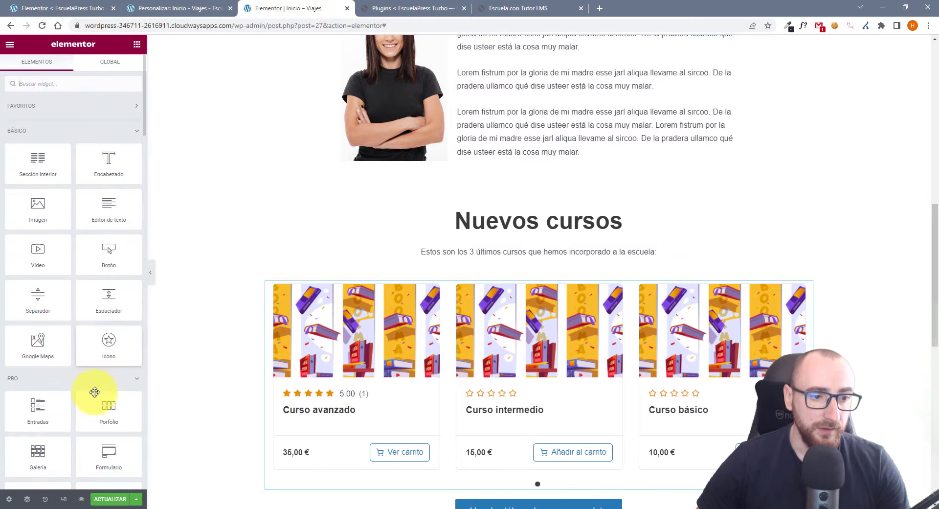
{"action": "scroll", "coordinate": [92, 399], "scroll_direction": "down", "scroll_amount": 15}
{"action": "scroll", "coordinate": [95, 405], "scroll_direction": "down", "scroll_amount": 1}
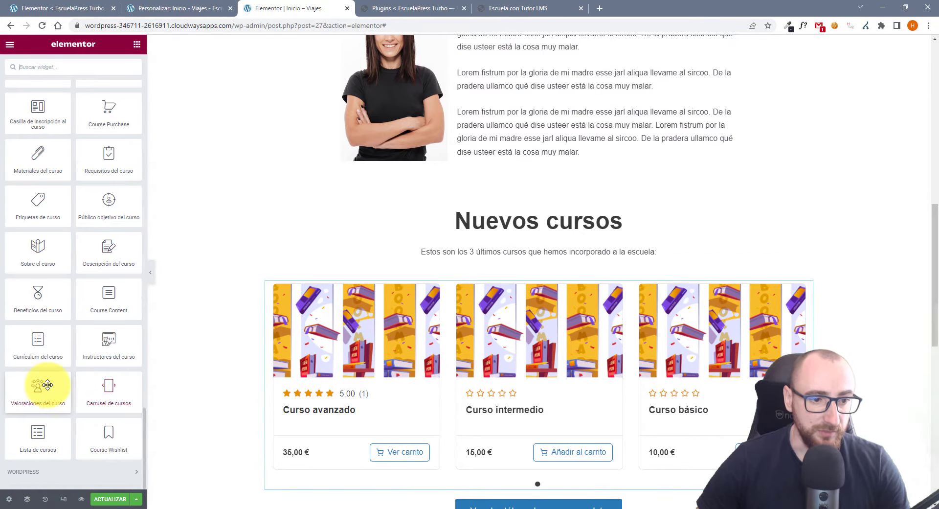
{"action": "left_click_drag", "start_coordinate": [37, 433], "coordinate": [445, 311]}
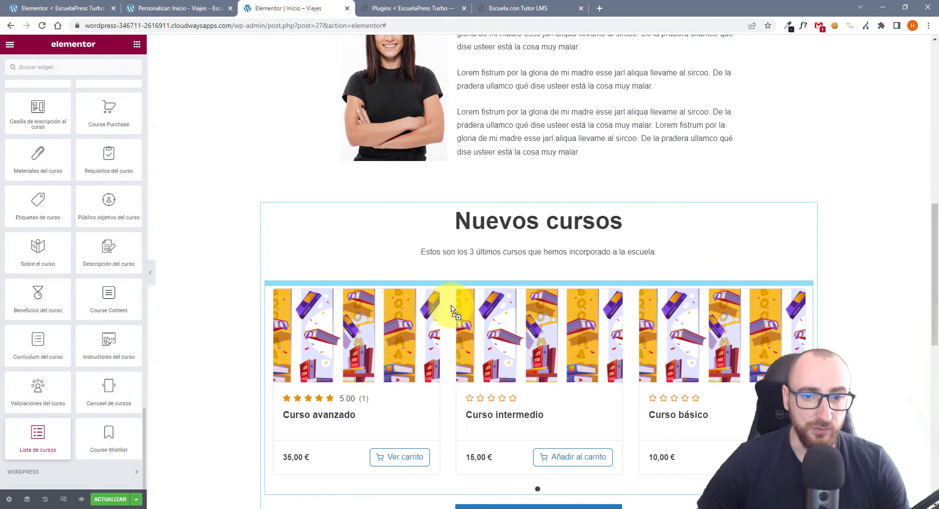
{"action": "scroll", "coordinate": [489, 264], "scroll_direction": "down", "scroll_amount": 5}
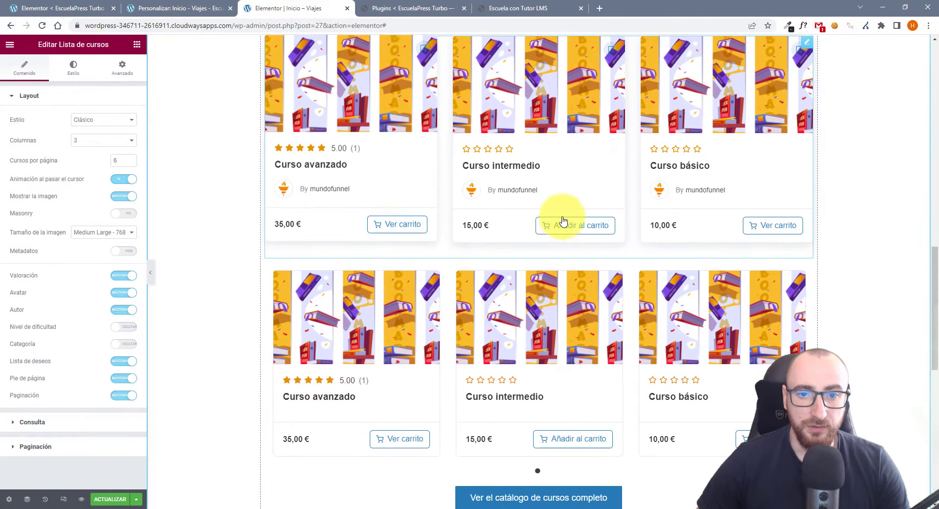
{"action": "scroll", "coordinate": [547, 244], "scroll_direction": "up", "scroll_amount": 3}
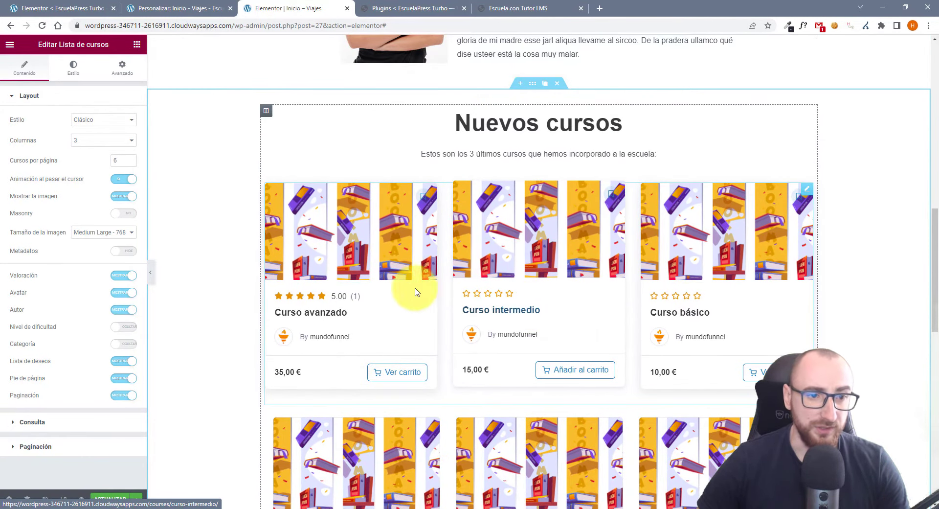
Set the course list's style to Tarjeta and try it with 2, 1 and 3 columns.
{"action": "left_click", "coordinate": [83, 119]}
{"action": "left_click", "coordinate": [89, 138]}
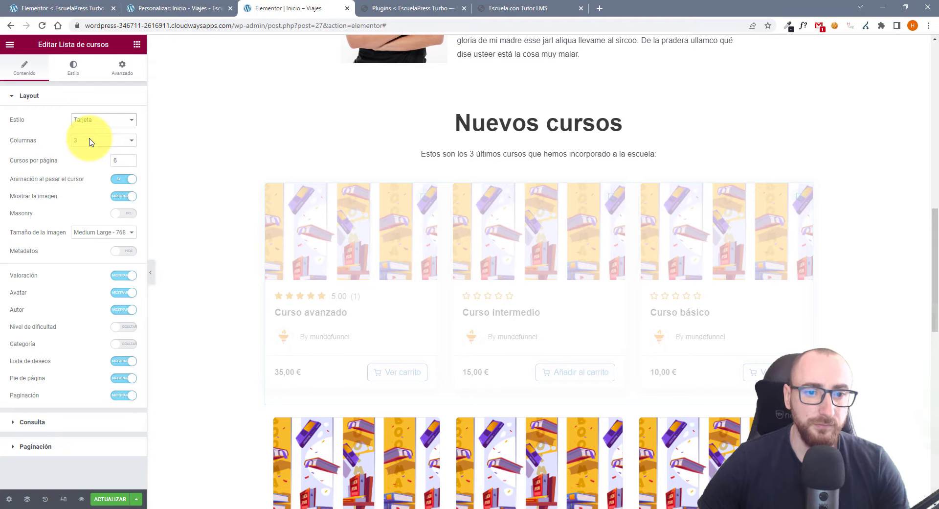
{"action": "left_click", "coordinate": [119, 141]}
{"action": "left_click", "coordinate": [80, 161]}
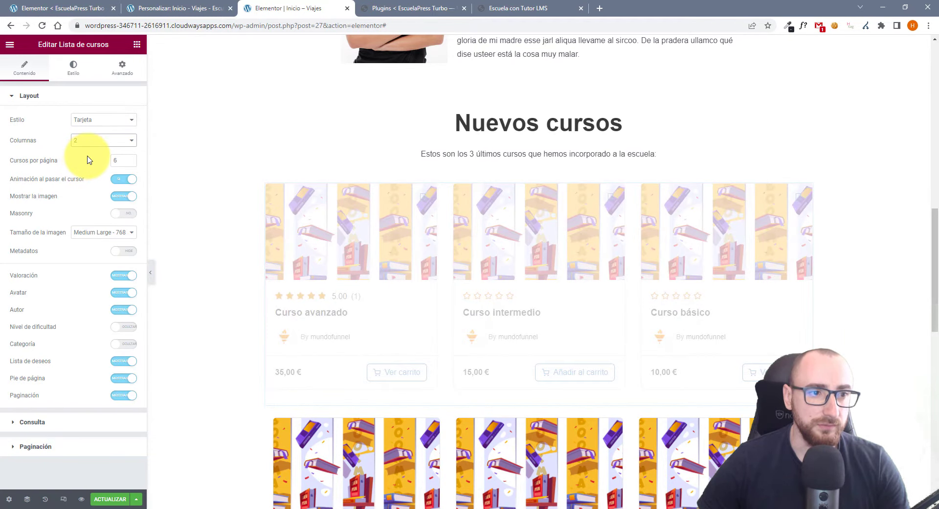
{"action": "left_click", "coordinate": [116, 135]}
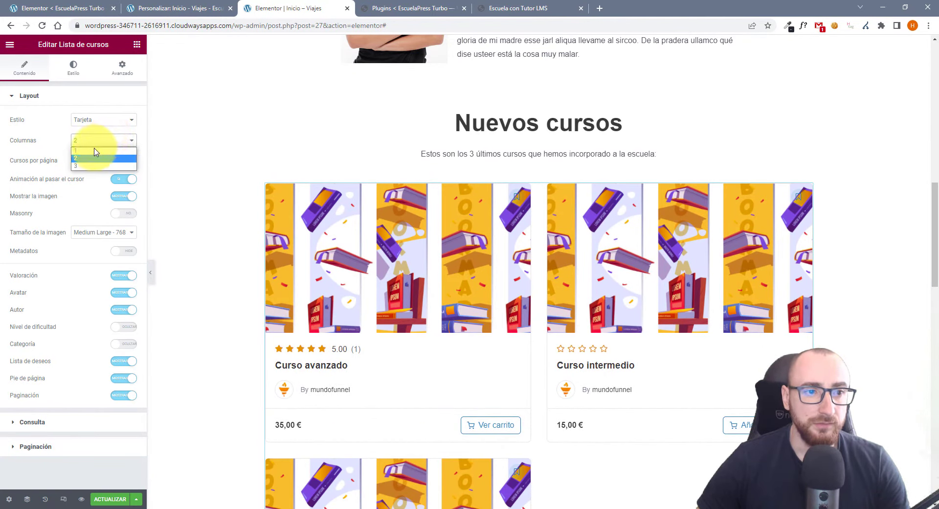
{"action": "left_click", "coordinate": [94, 151]}
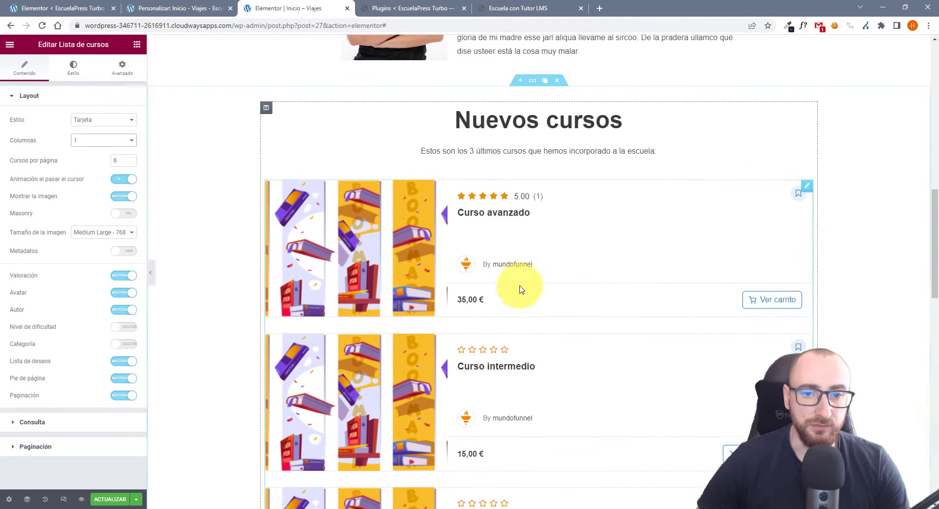
{"action": "scroll", "coordinate": [524, 287], "scroll_direction": "down", "scroll_amount": 4}
{"action": "scroll", "coordinate": [284, 247], "scroll_direction": "up", "scroll_amount": 3}
{"action": "left_click", "coordinate": [104, 140]}
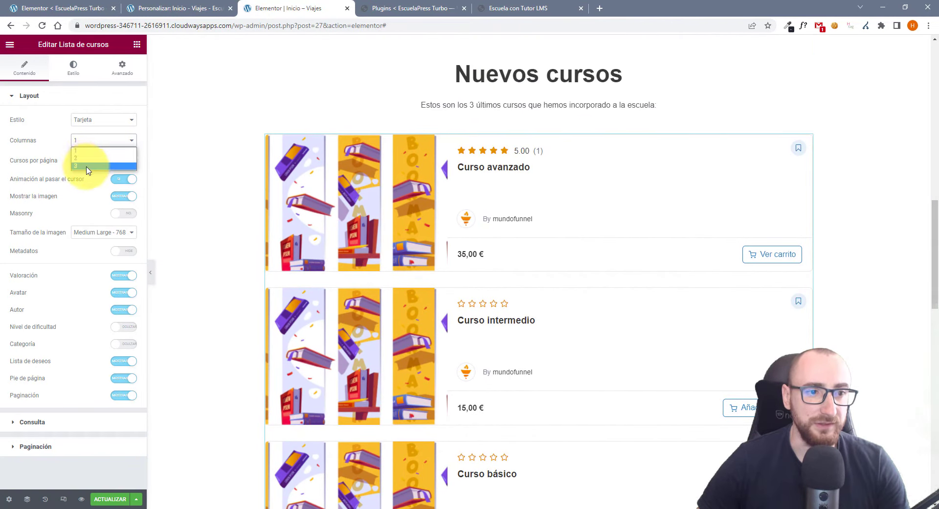
{"action": "left_click", "coordinate": [87, 168]}
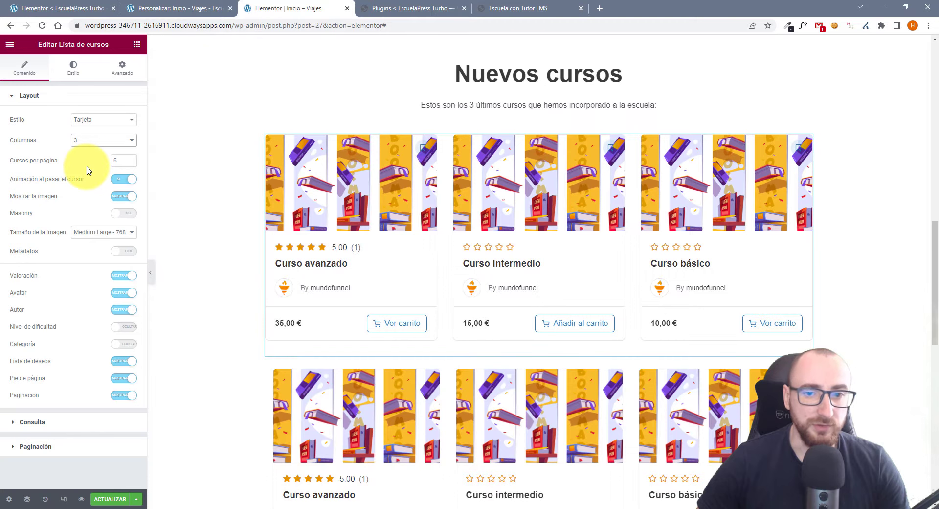
Delete the Lista de cursos widget from the Nuevos cursos section.
{"action": "scroll", "coordinate": [410, 382], "scroll_direction": "down", "scroll_amount": 4}
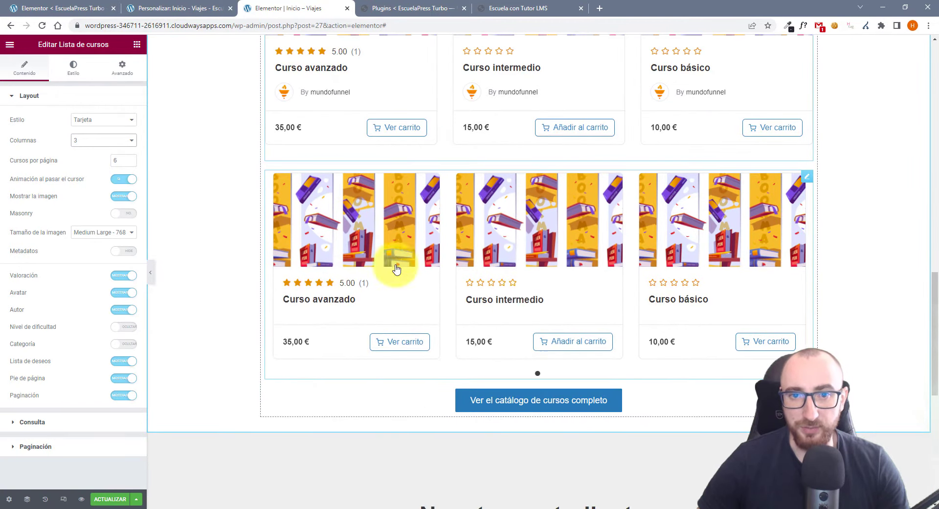
{"action": "scroll", "coordinate": [391, 259], "scroll_direction": "up", "scroll_amount": 5}
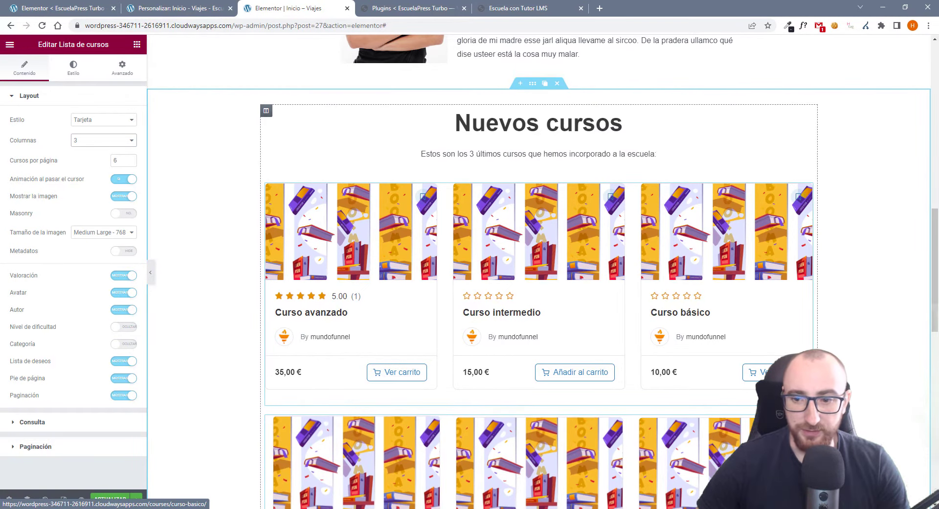
{"action": "left_click", "coordinate": [786, 191]}
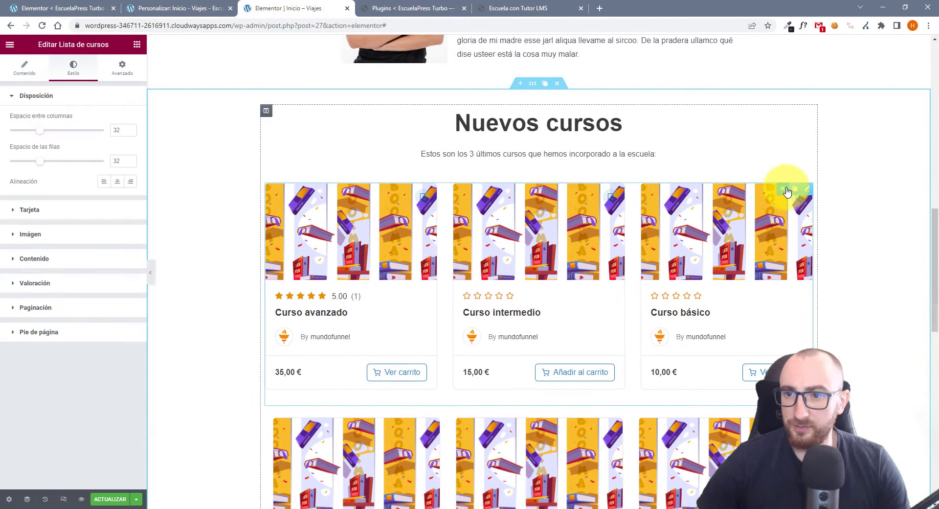
{"action": "left_click", "coordinate": [784, 190]}
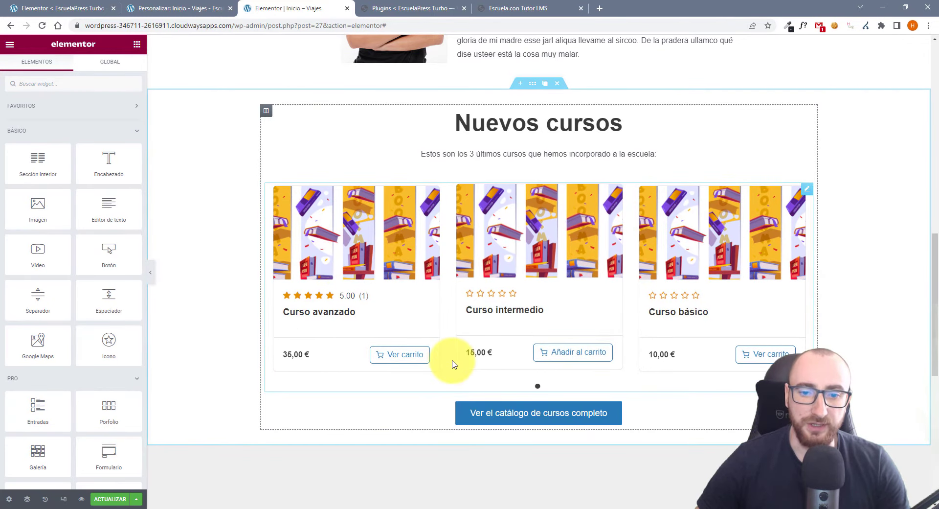
Open the style settings of the "Ver el catálogo de cursos completo" button and update the page.
{"action": "left_click", "coordinate": [656, 413]}
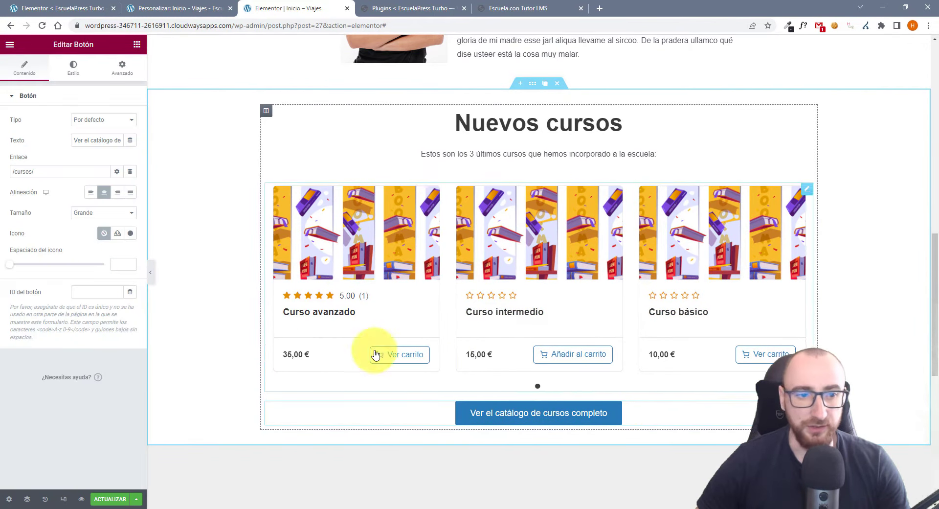
{"action": "left_click", "coordinate": [74, 67]}
{"action": "scroll", "coordinate": [616, 279], "scroll_direction": "up", "scroll_amount": 6}
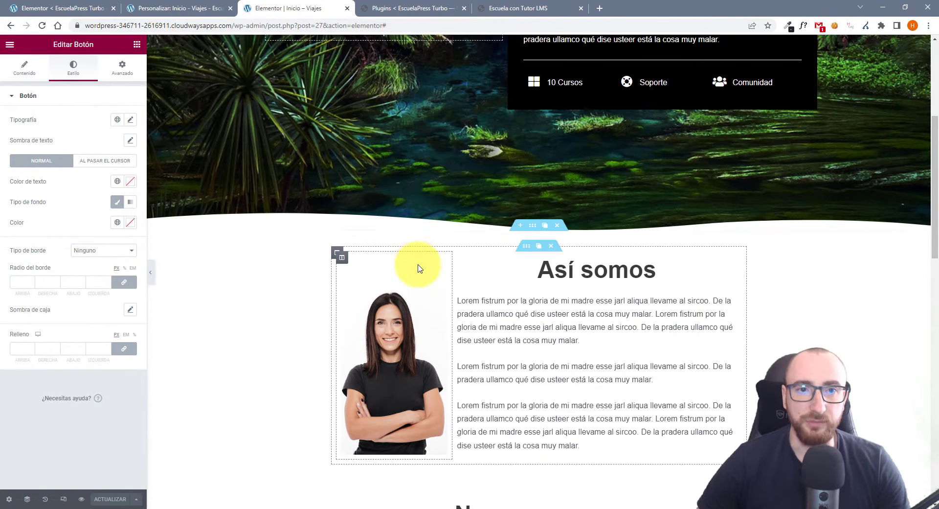
Review the published Inicio page with its Nuevos cursos section and the layout of the Curso avanzado course page.
{"action": "scroll", "coordinate": [419, 266], "scroll_direction": "up", "scroll_amount": 5}
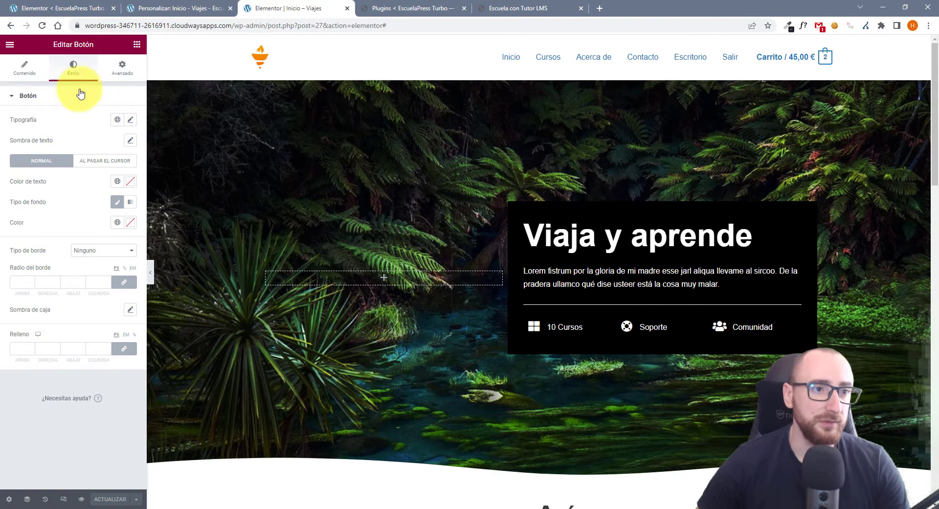
{"action": "left_click", "coordinate": [9, 44]}
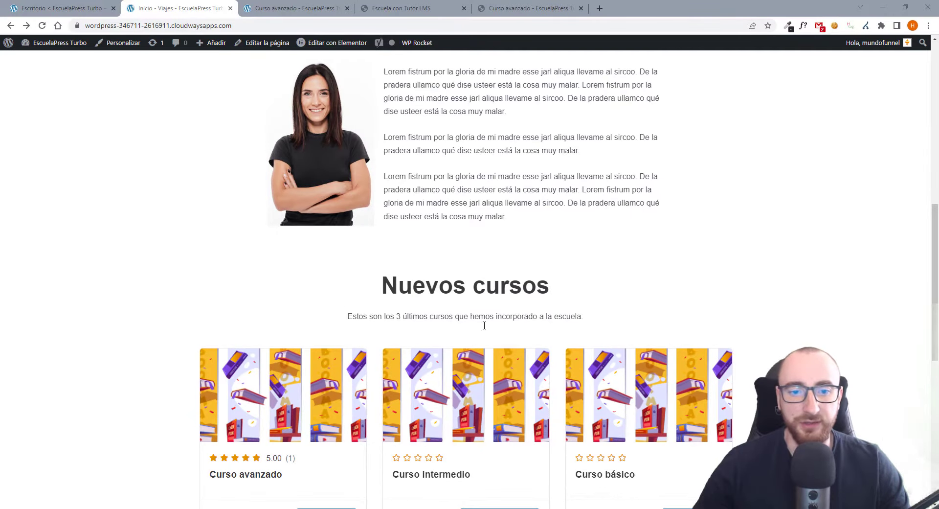
{"action": "scroll", "coordinate": [535, 339], "scroll_direction": "down", "scroll_amount": 3}
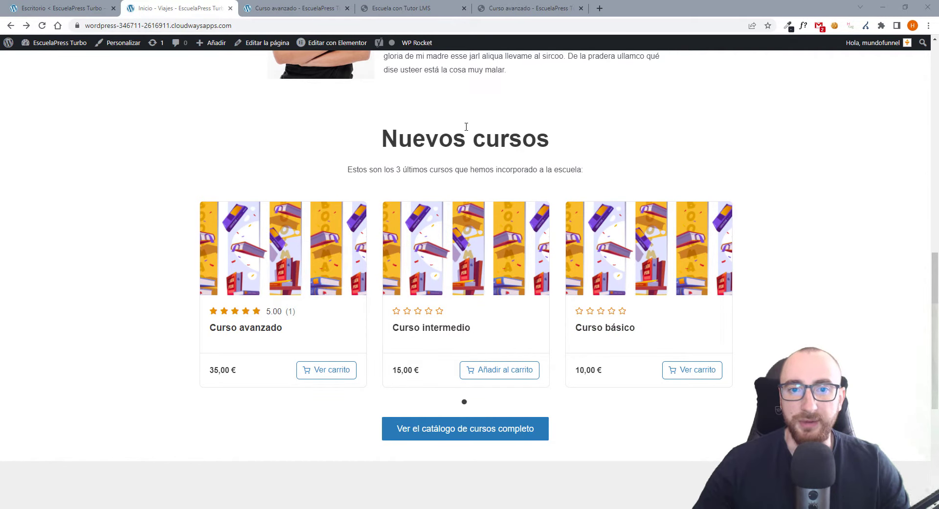
{"action": "scroll", "coordinate": [360, 143], "scroll_direction": "up", "scroll_amount": 9}
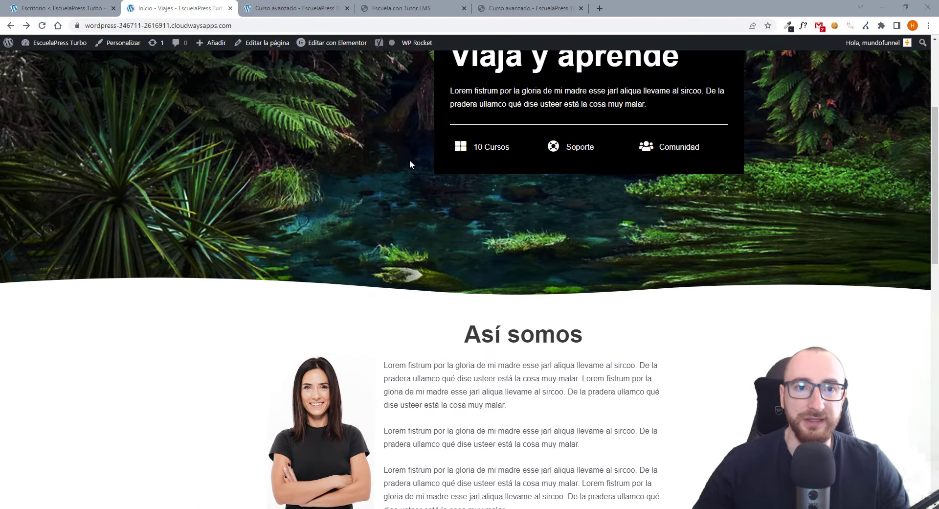
{"action": "left_click", "coordinate": [299, 10]}
{"action": "scroll", "coordinate": [239, 337], "scroll_direction": "down", "scroll_amount": 10}
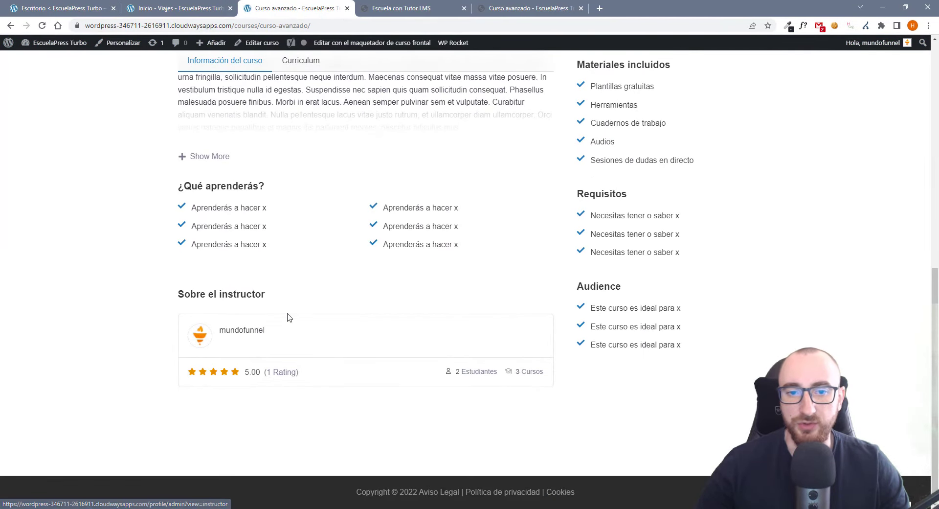
{"action": "scroll", "coordinate": [335, 332], "scroll_direction": "up", "scroll_amount": 3}
{"action": "scroll", "coordinate": [340, 339], "scroll_direction": "up", "scroll_amount": 6}
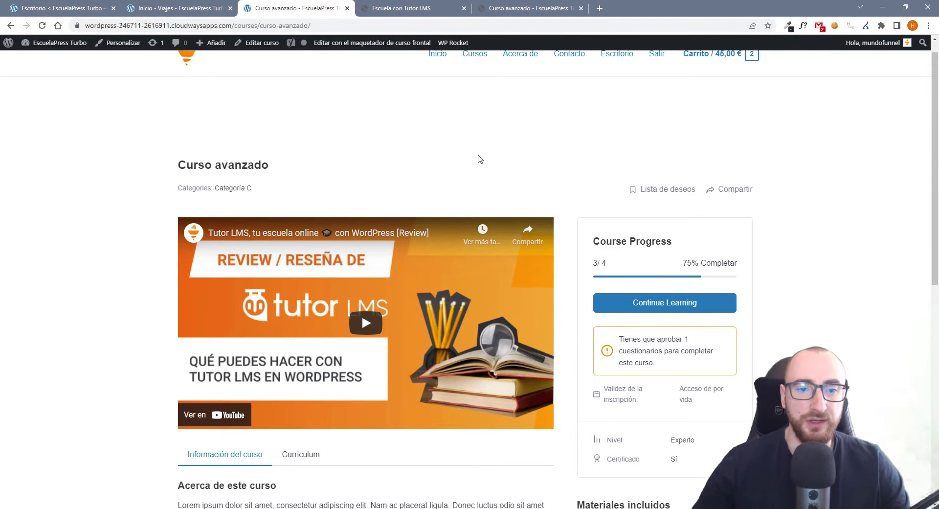
Go to the WordPress dashboard and open Elementor's saved templates list.
{"action": "left_click", "coordinate": [47, 10]}
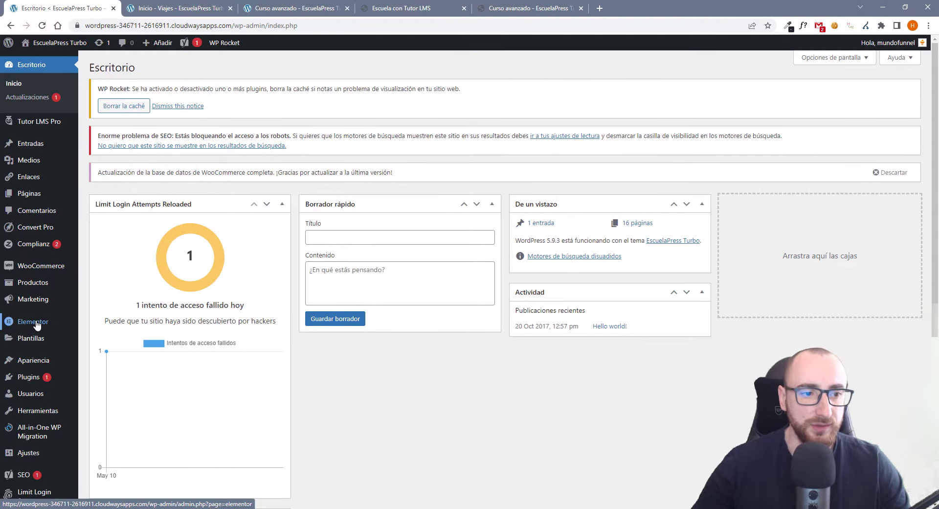
{"action": "mouse_move", "coordinate": [36, 324]}
{"action": "left_click", "coordinate": [99, 323]}
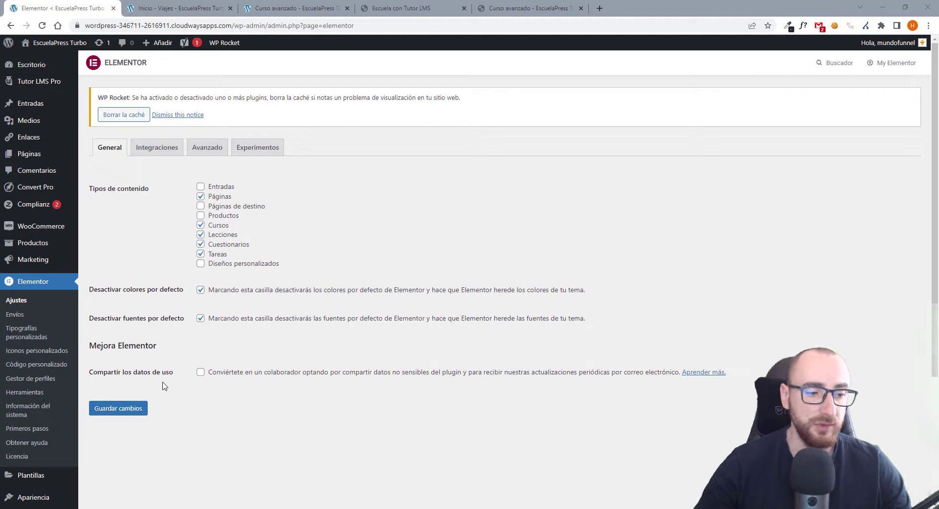
{"action": "scroll", "coordinate": [33, 307], "scroll_direction": "down", "scroll_amount": 3}
{"action": "mouse_move", "coordinate": [32, 307]}
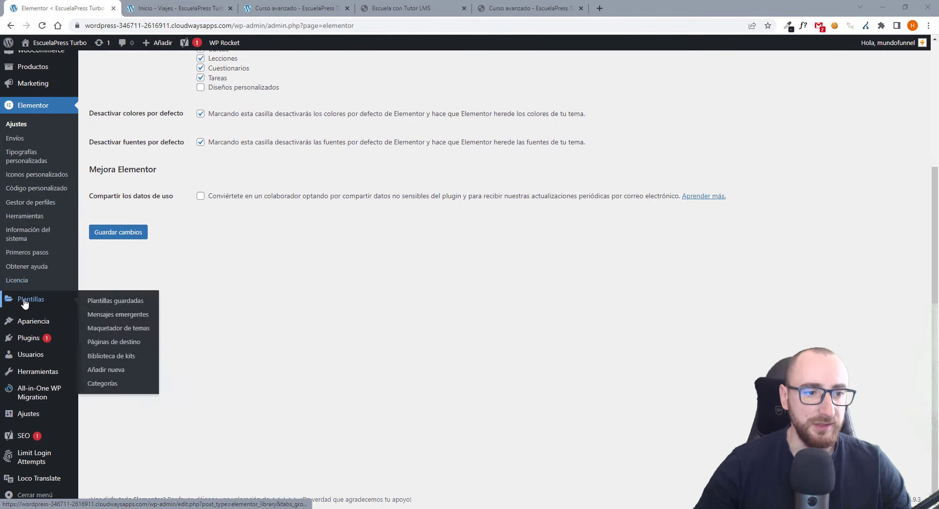
{"action": "left_click", "coordinate": [126, 304]}
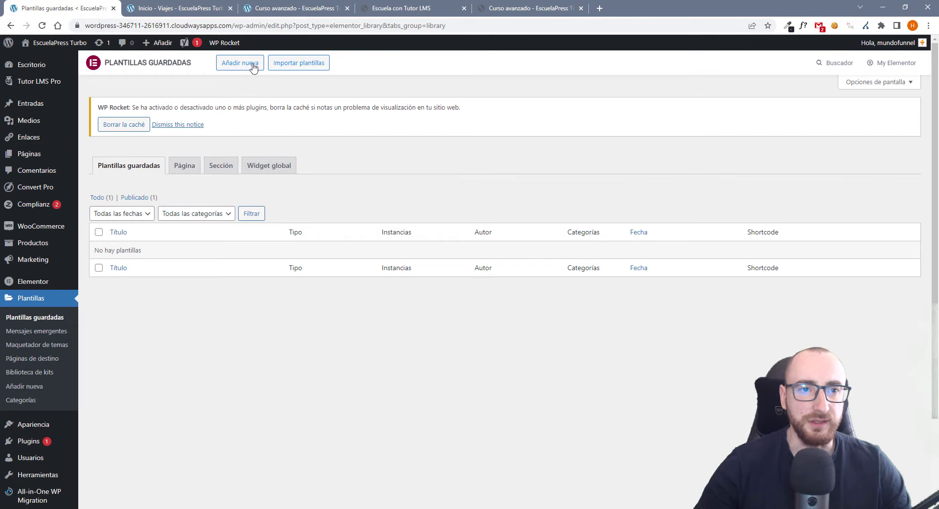
Create a Página template named Curso with the Tutor LMS individual course template option enabled.
{"action": "left_click", "coordinate": [253, 67]}
{"action": "left_click", "coordinate": [543, 258]}
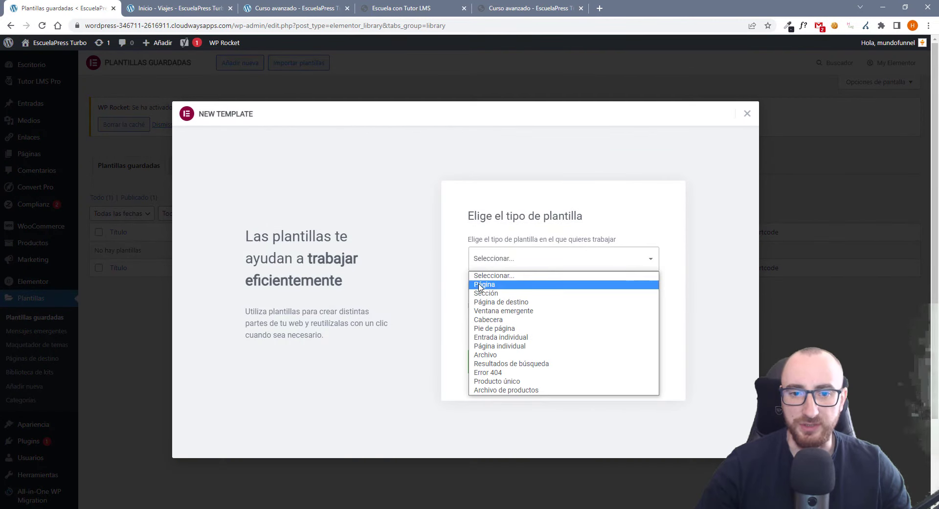
{"action": "left_click", "coordinate": [479, 285]}
{"action": "left_click", "coordinate": [472, 286]}
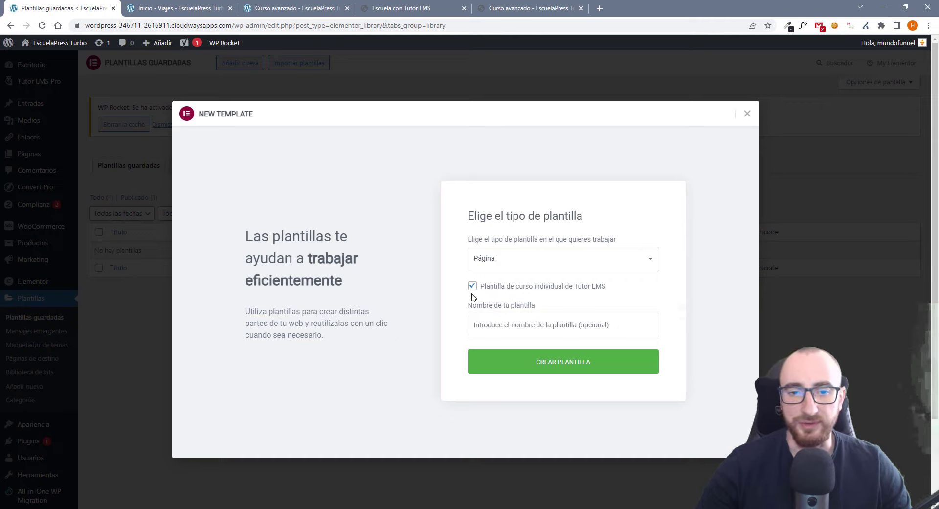
{"action": "left_click", "coordinate": [511, 324]}
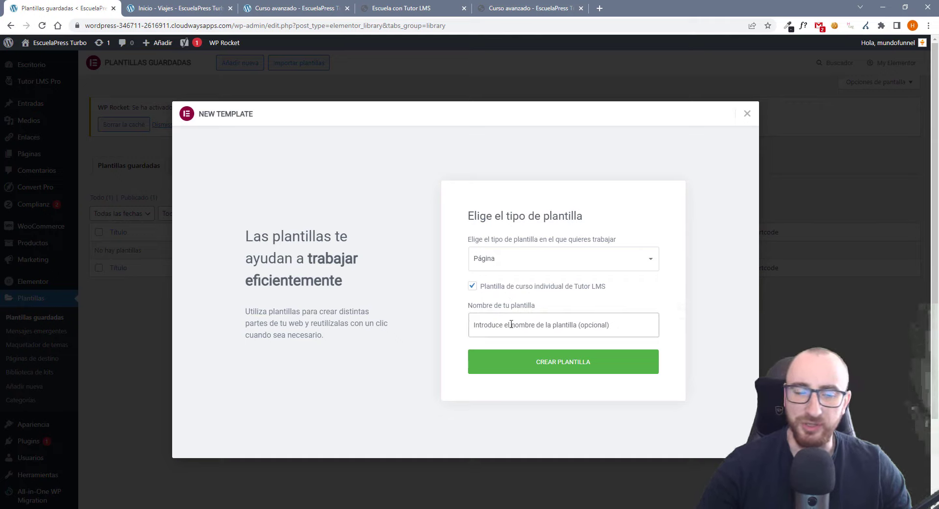
{"action": "type", "text": "Curso"}
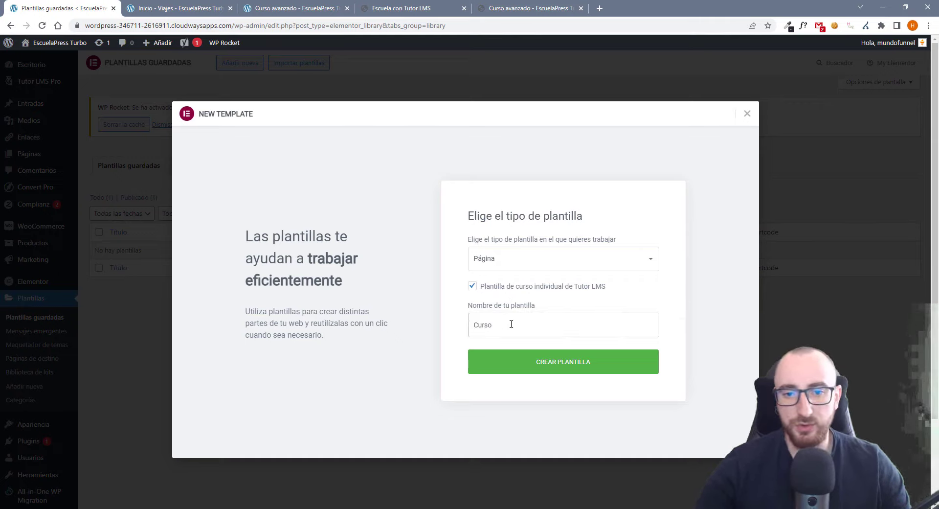
{"action": "left_click", "coordinate": [574, 366]}
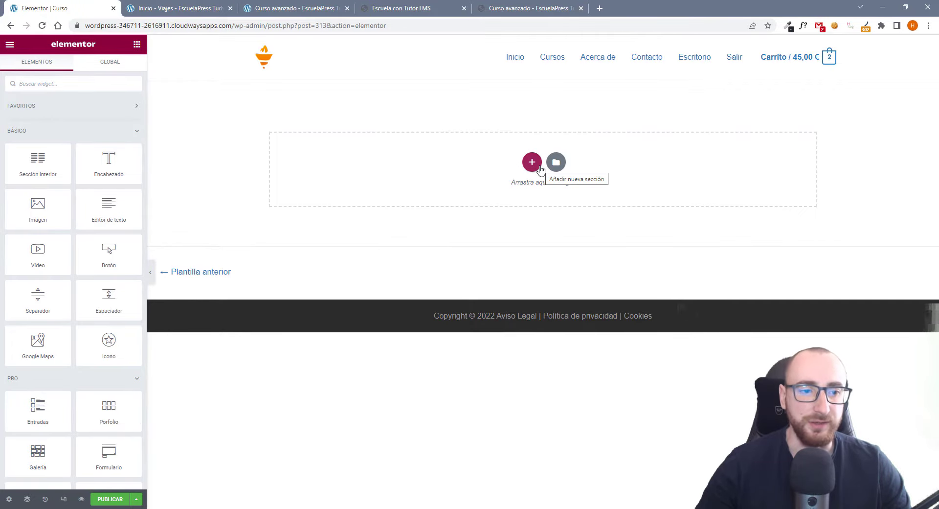
Add a two-column section to the template and place a Título del curso widget in its first column.
{"action": "left_click", "coordinate": [532, 162]}
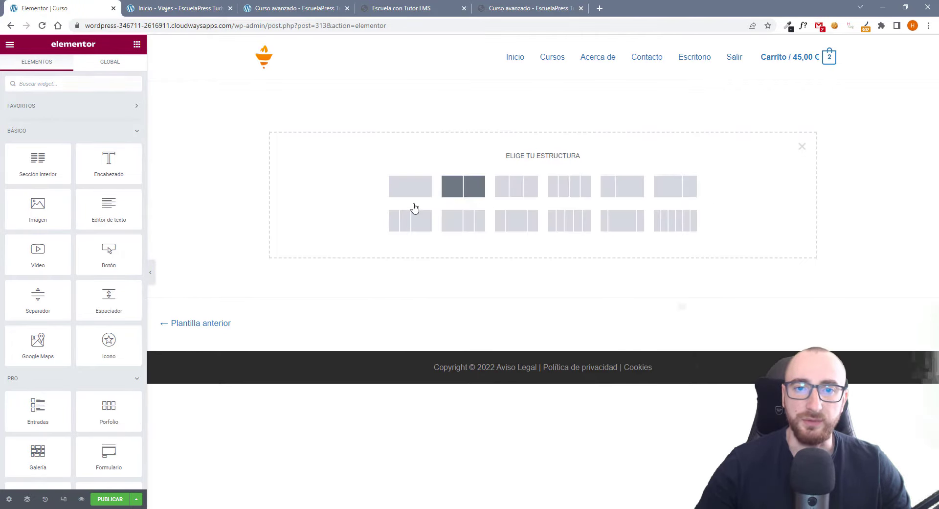
{"action": "left_click", "coordinate": [472, 188]}
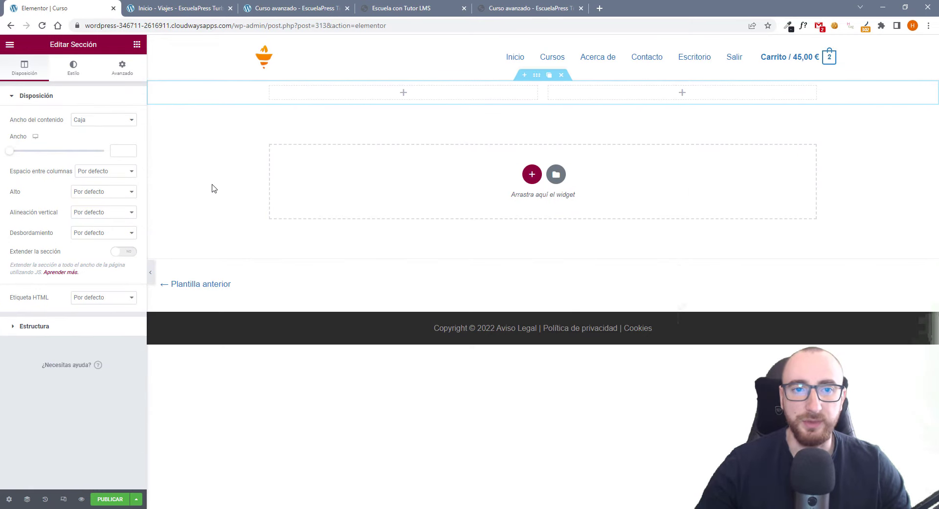
{"action": "left_click", "coordinate": [137, 45]}
{"action": "scroll", "coordinate": [86, 278], "scroll_direction": "down", "scroll_amount": 15}
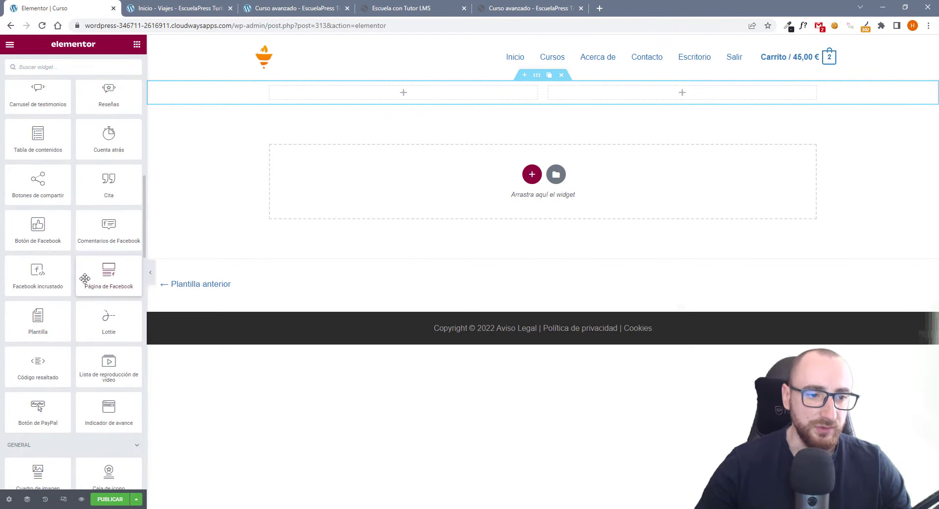
{"action": "scroll", "coordinate": [85, 278], "scroll_direction": "down", "scroll_amount": 5}
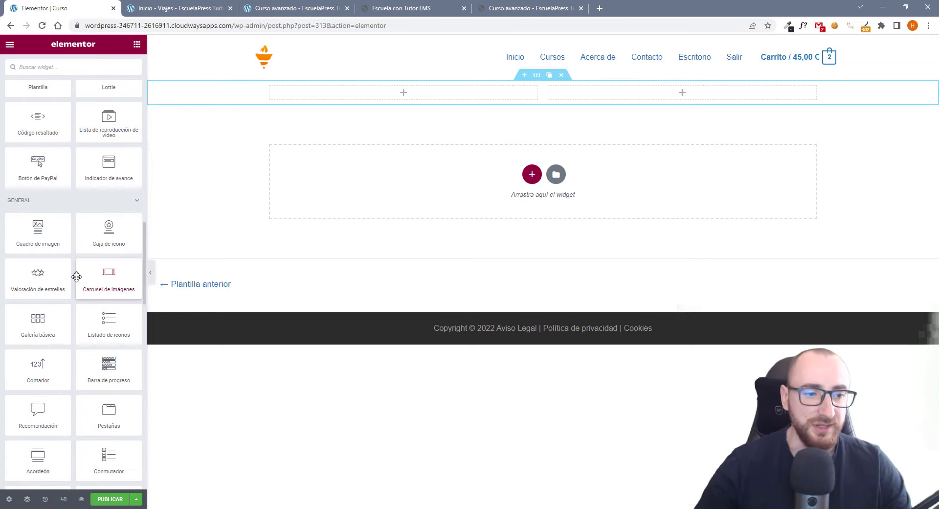
{"action": "scroll", "coordinate": [93, 331], "scroll_direction": "down", "scroll_amount": 6}
{"action": "scroll", "coordinate": [93, 331], "scroll_direction": "down", "scroll_amount": 6}
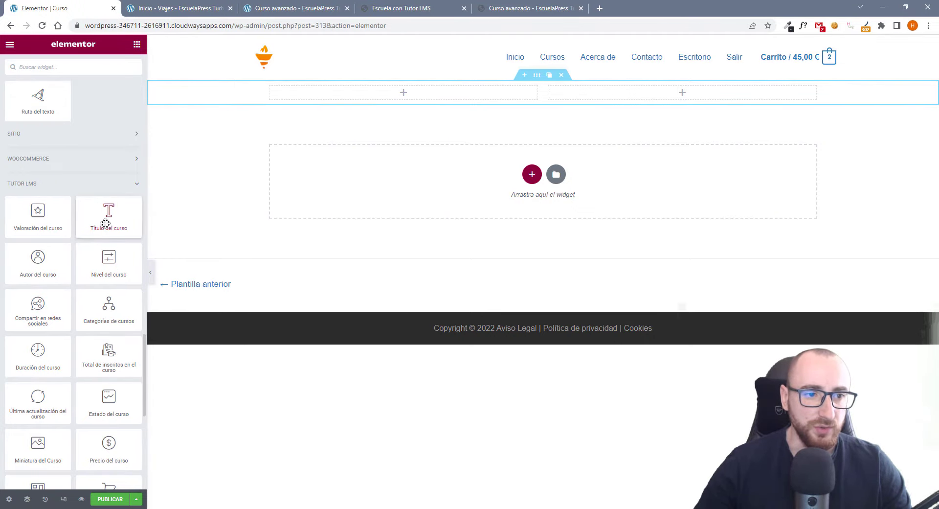
{"action": "left_click_drag", "start_coordinate": [107, 211], "coordinate": [377, 94]}
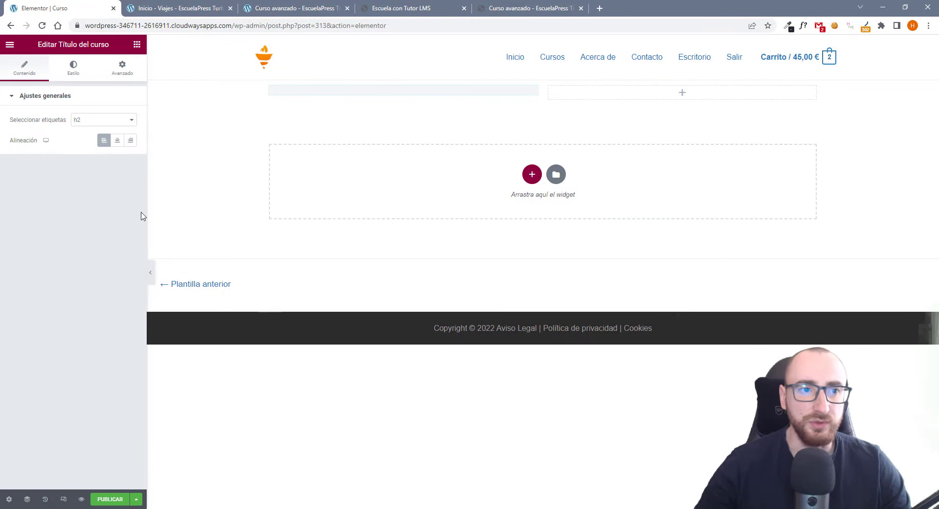
Check the course title's tag and style settings, and add a Miniatura del Curso widget above the title.
{"action": "left_click", "coordinate": [78, 121]}
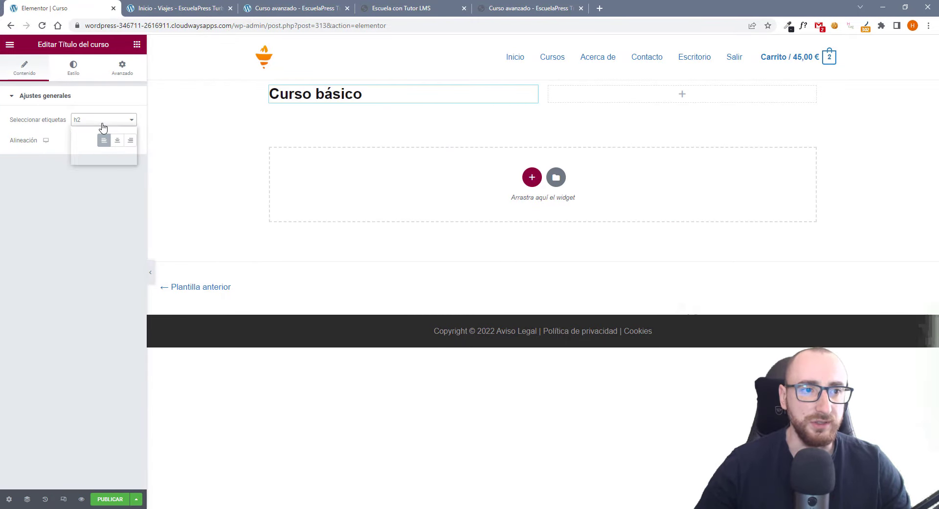
{"action": "left_click", "coordinate": [66, 83]}
{"action": "left_click", "coordinate": [68, 60]}
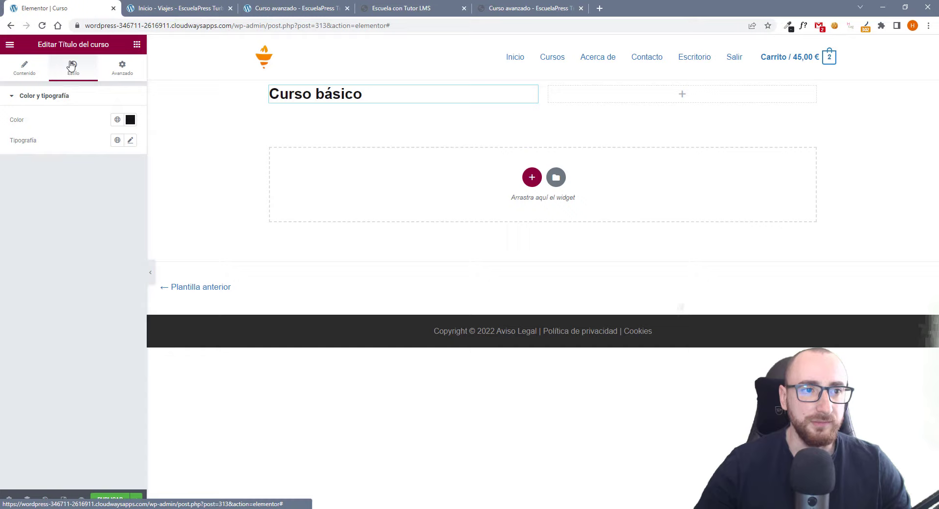
{"action": "left_click", "coordinate": [136, 44]}
{"action": "scroll", "coordinate": [58, 284], "scroll_direction": "down", "scroll_amount": 15}
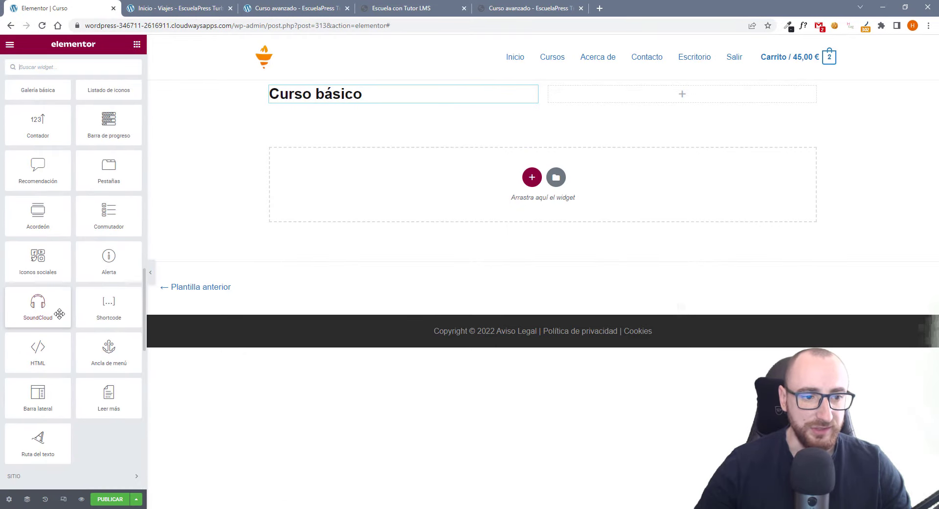
{"action": "scroll", "coordinate": [55, 308], "scroll_direction": "down", "scroll_amount": 5}
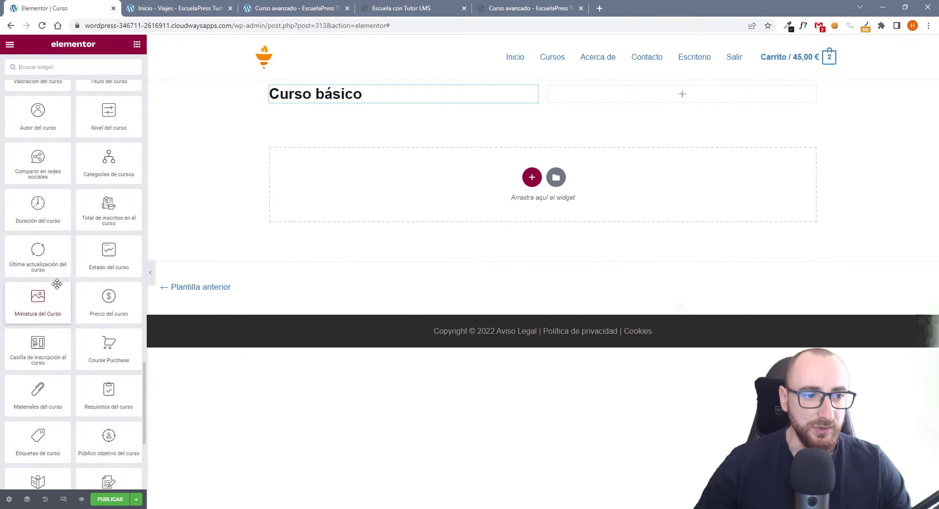
{"action": "left_click_drag", "start_coordinate": [44, 306], "coordinate": [336, 91]}
Add a Precio del curso widget below the course title and publish the template.
{"action": "left_click", "coordinate": [137, 45]}
{"action": "scroll", "coordinate": [59, 383], "scroll_direction": "down", "scroll_amount": 10}
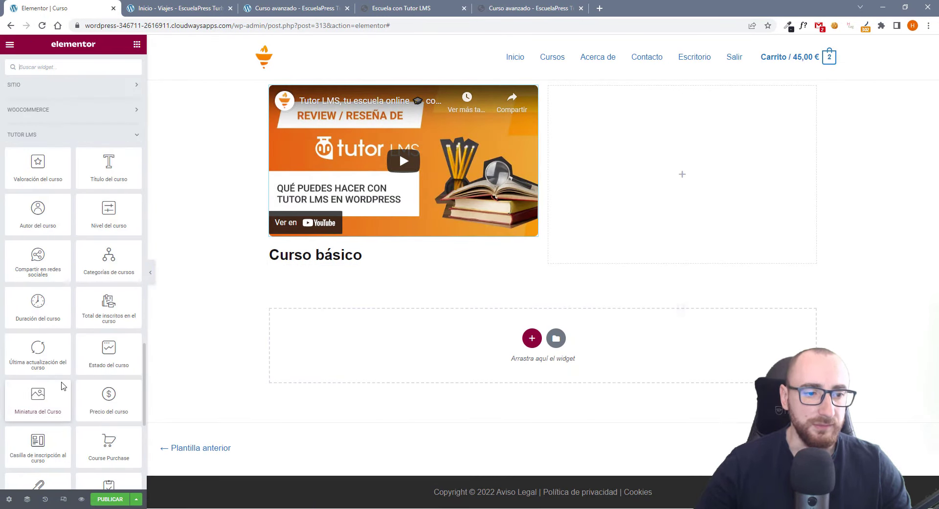
{"action": "scroll", "coordinate": [80, 256], "scroll_direction": "up", "scroll_amount": 3}
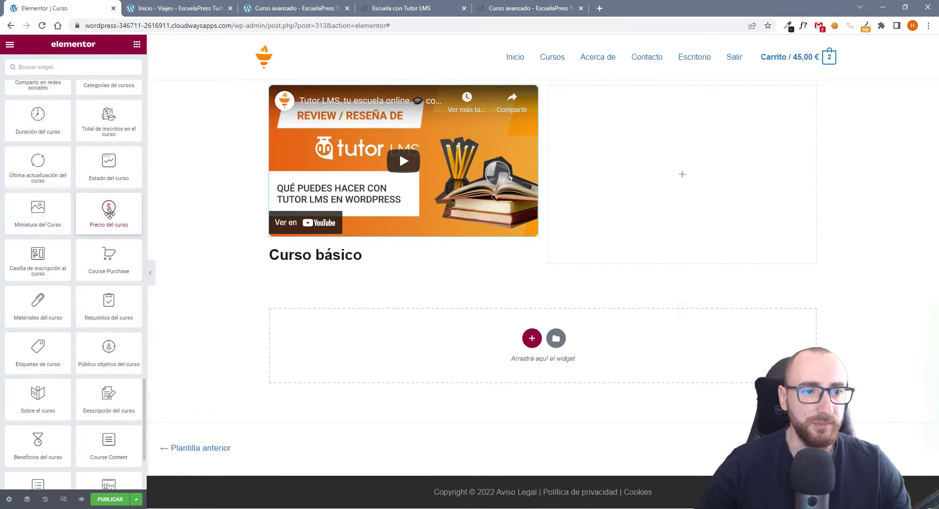
{"action": "left_click_drag", "start_coordinate": [109, 213], "coordinate": [352, 273]}
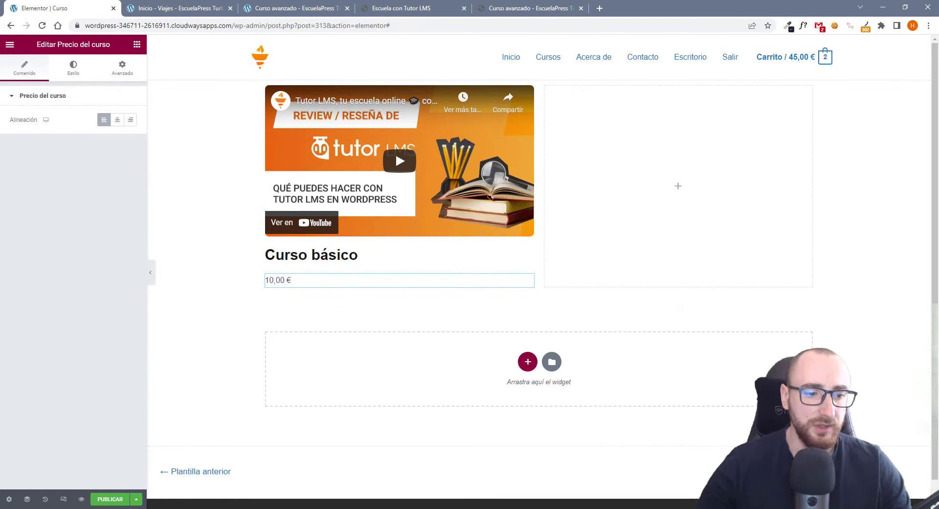
{"action": "left_click", "coordinate": [110, 499]}
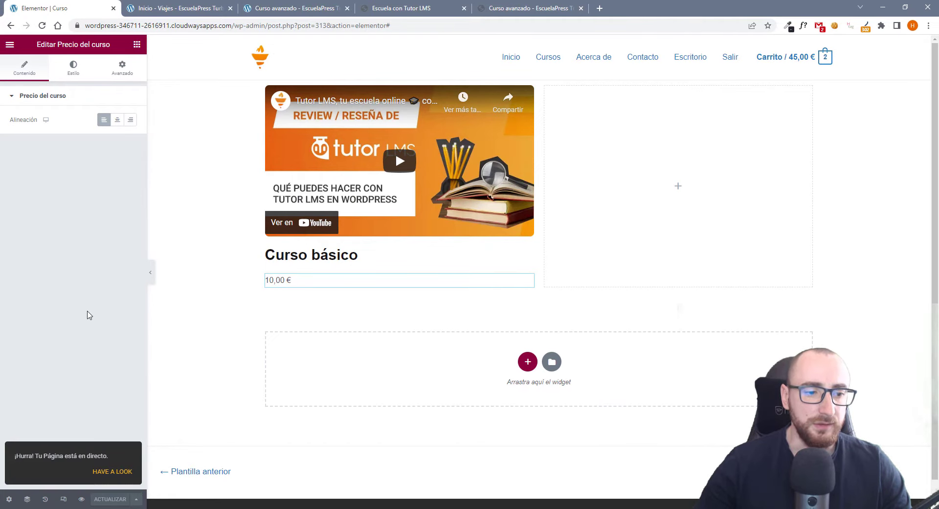
Reload the Curso avanzado course page to check it with the published template.
{"action": "left_click", "coordinate": [273, 7]}
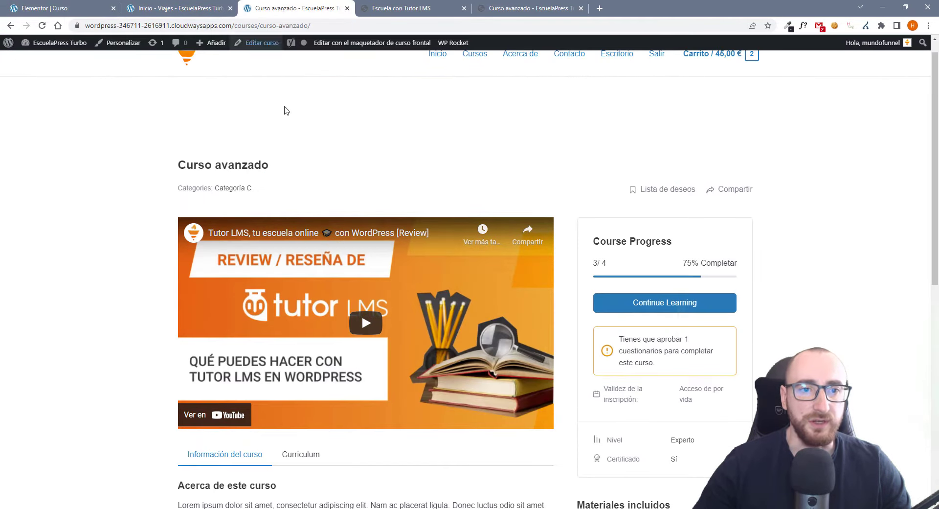
{"action": "scroll", "coordinate": [388, 279], "scroll_direction": "down", "scroll_amount": 6}
{"action": "scroll", "coordinate": [245, 196], "scroll_direction": "up", "scroll_amount": 6}
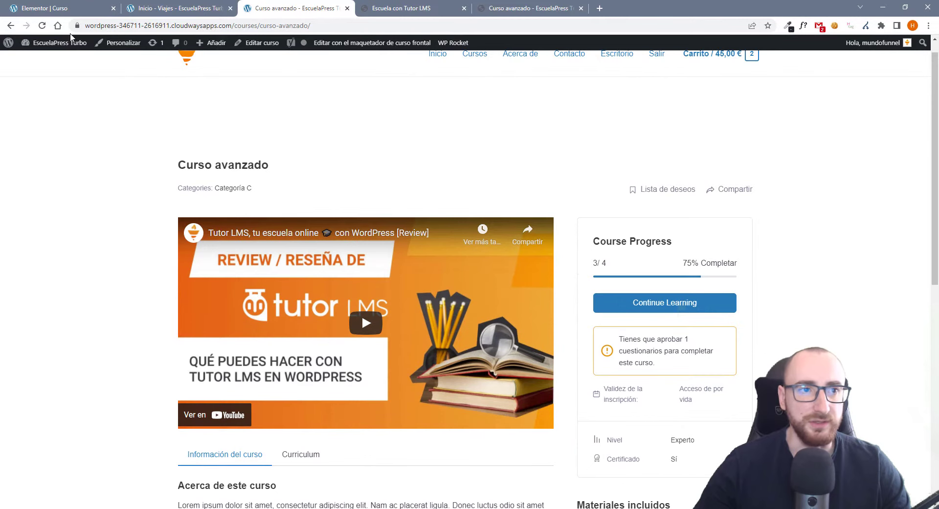
{"action": "left_click", "coordinate": [42, 27]}
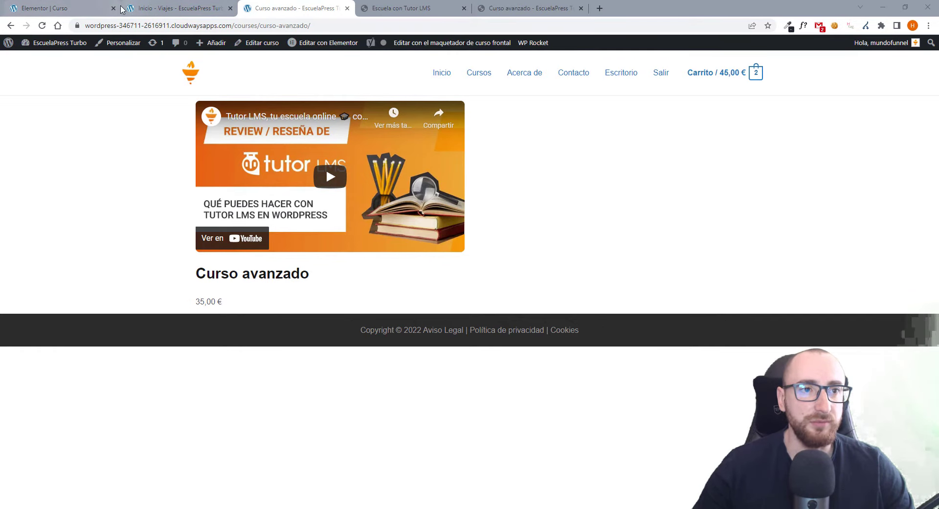
Exit the Curso template's editor to the dashboard and return to the saved templates list.
{"action": "left_click", "coordinate": [59, 8]}
{"action": "left_click", "coordinate": [10, 45]}
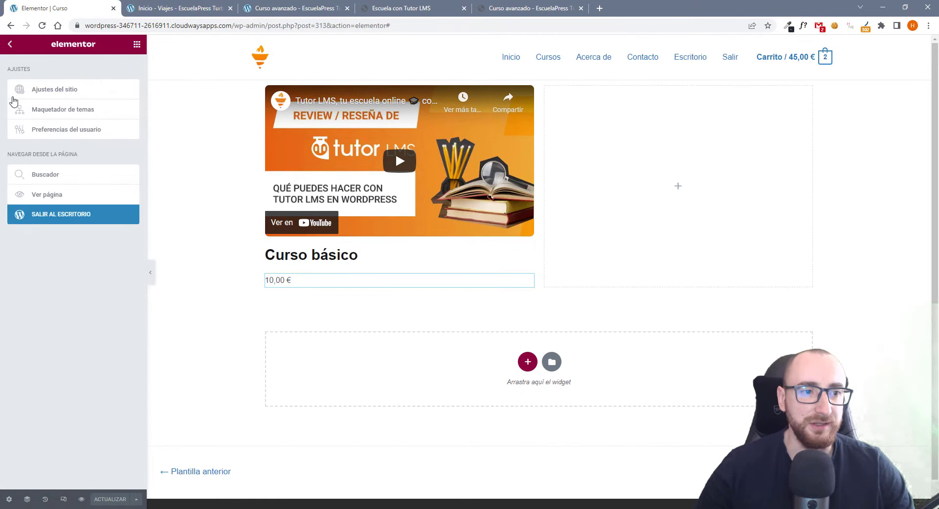
{"action": "left_click", "coordinate": [55, 218]}
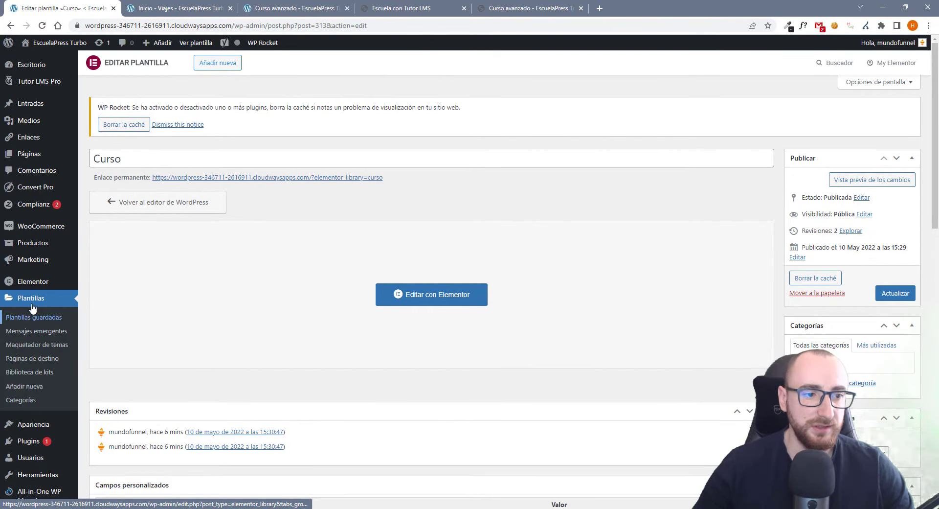
{"action": "left_click", "coordinate": [33, 316]}
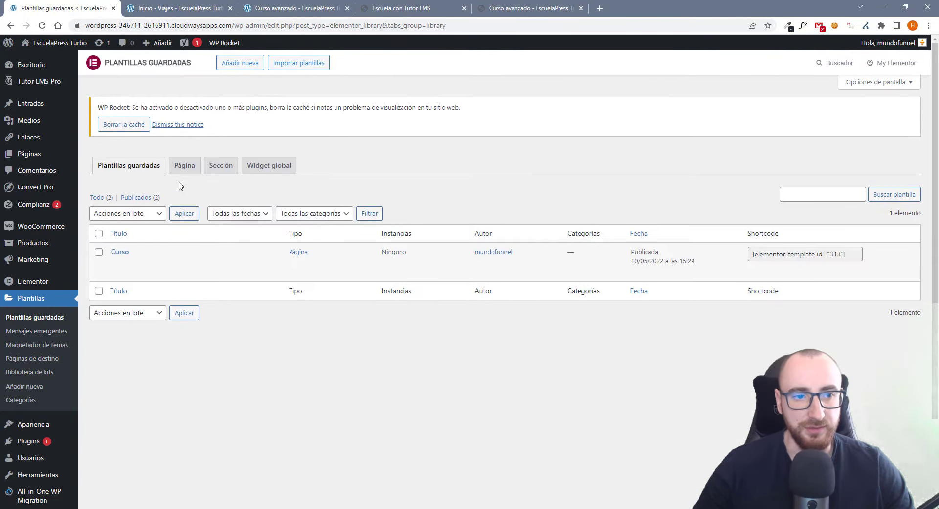
Move the saved Curso template to the trash and reload the Curso avanzado course page.
{"action": "mouse_move", "coordinate": [123, 262]}
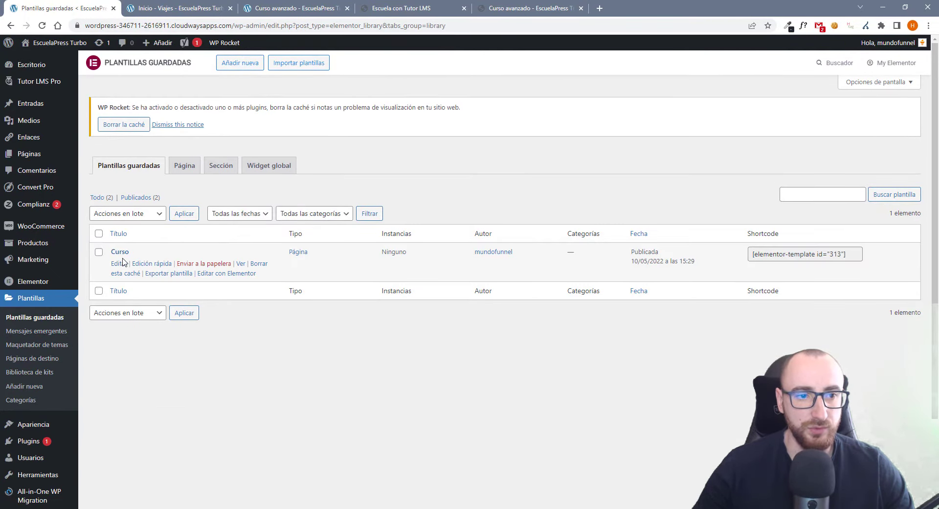
{"action": "left_click", "coordinate": [209, 265]}
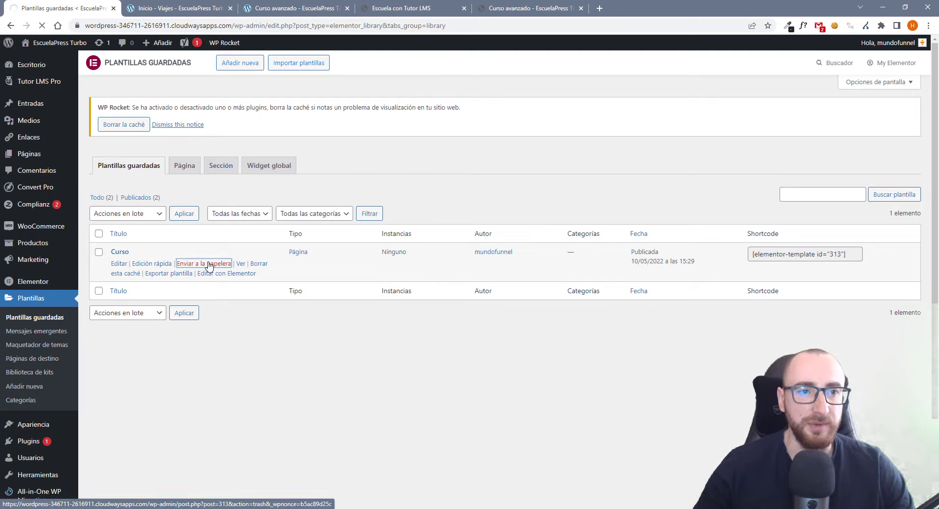
{"action": "left_click", "coordinate": [290, 9]}
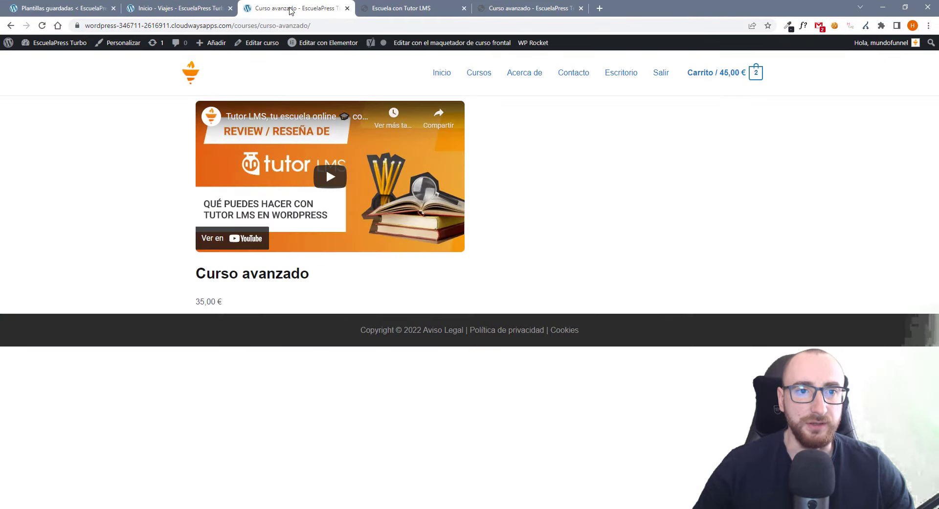
{"action": "key", "text": "F5"}
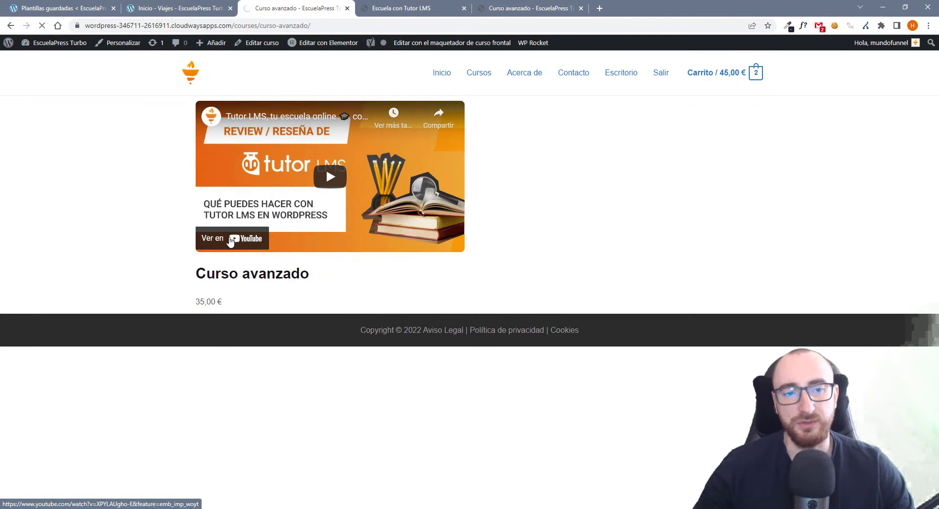
Look through the Curso avanzado page's default layout for text that is still untranslated.
{"action": "scroll", "coordinate": [440, 235], "scroll_direction": "down", "scroll_amount": 5}
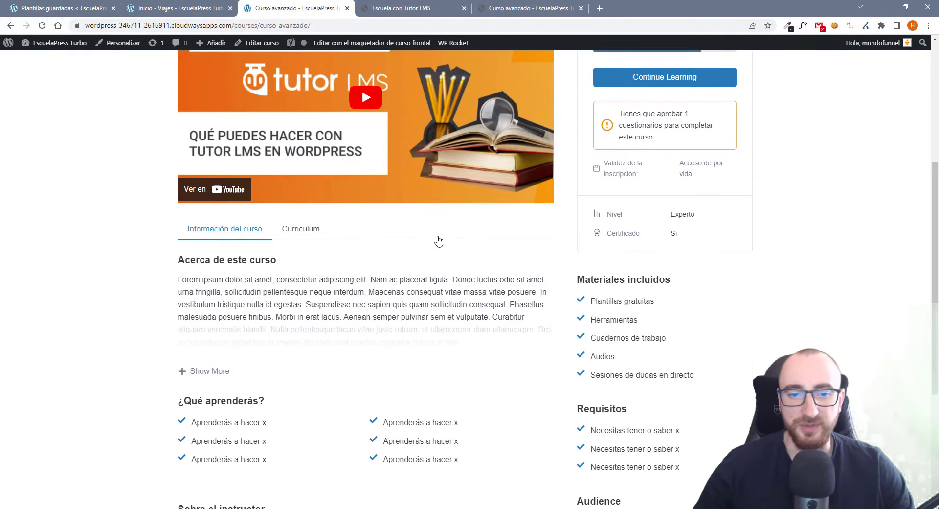
{"action": "scroll", "coordinate": [350, 289], "scroll_direction": "up", "scroll_amount": 5}
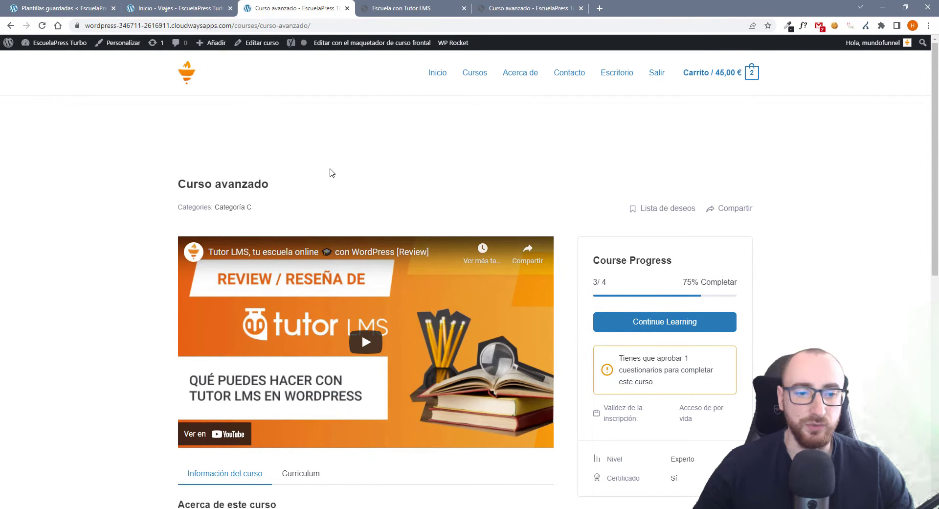
{"action": "scroll", "coordinate": [300, 336], "scroll_direction": "down", "scroll_amount": 5}
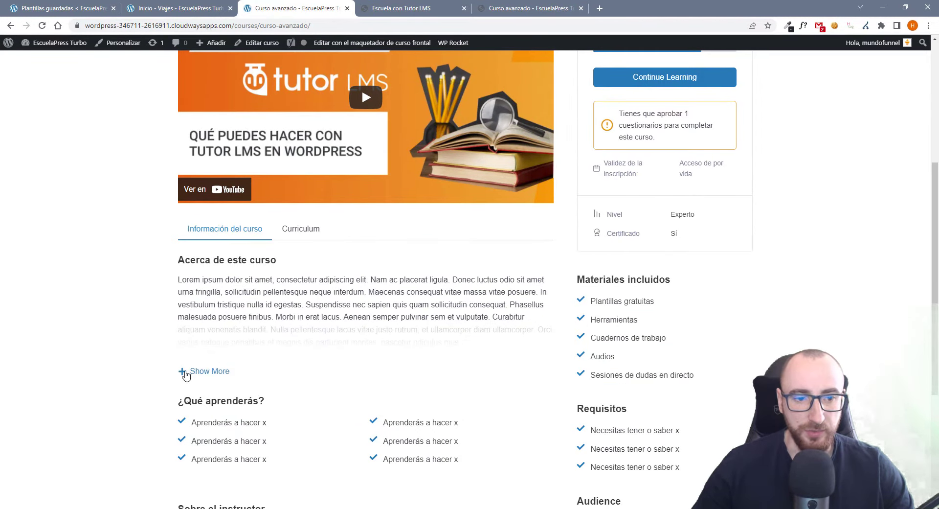
{"action": "scroll", "coordinate": [181, 373], "scroll_direction": "down", "scroll_amount": 2}
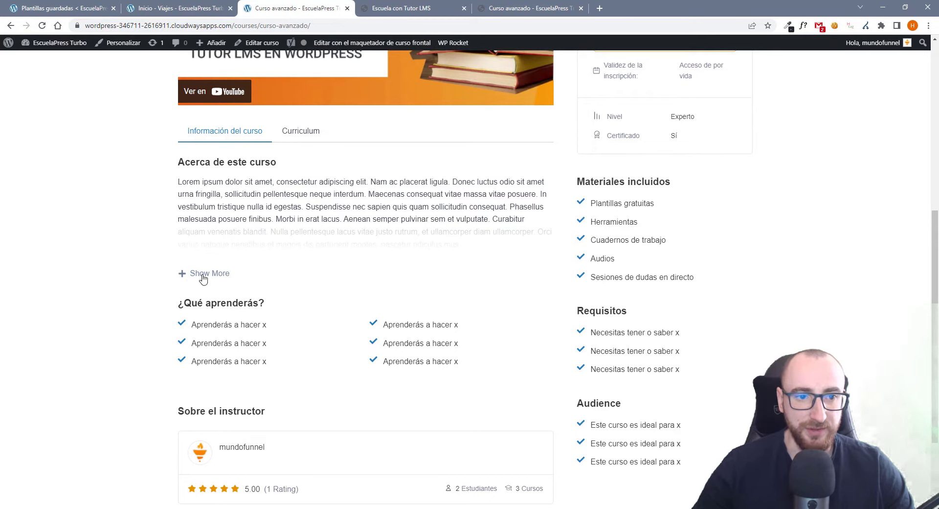
{"action": "scroll", "coordinate": [288, 286], "scroll_direction": "down", "scroll_amount": 2}
{"action": "scroll", "coordinate": [219, 308], "scroll_direction": "up", "scroll_amount": 3}
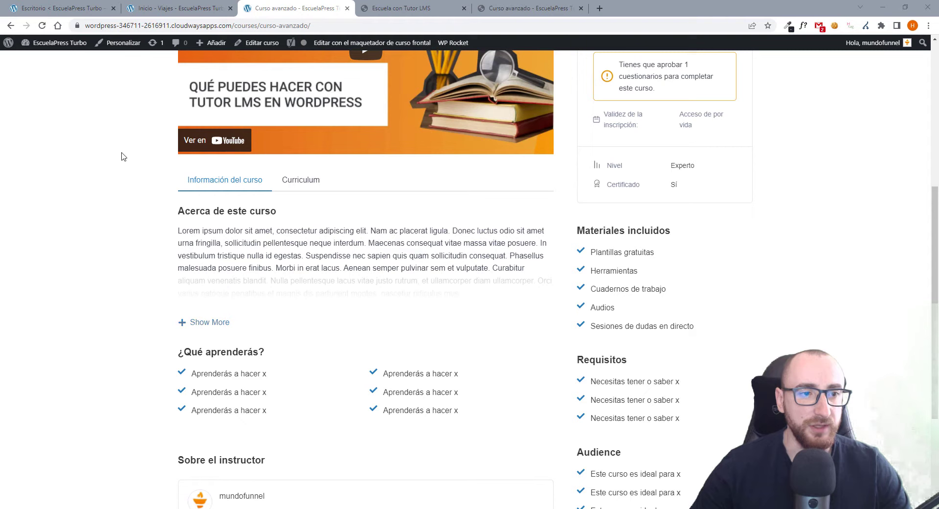
Return to the WordPress dashboard and open Loco Translate's list of plugins.
{"action": "left_click", "coordinate": [72, 12]}
{"action": "scroll", "coordinate": [81, 326], "scroll_direction": "down", "scroll_amount": 5}
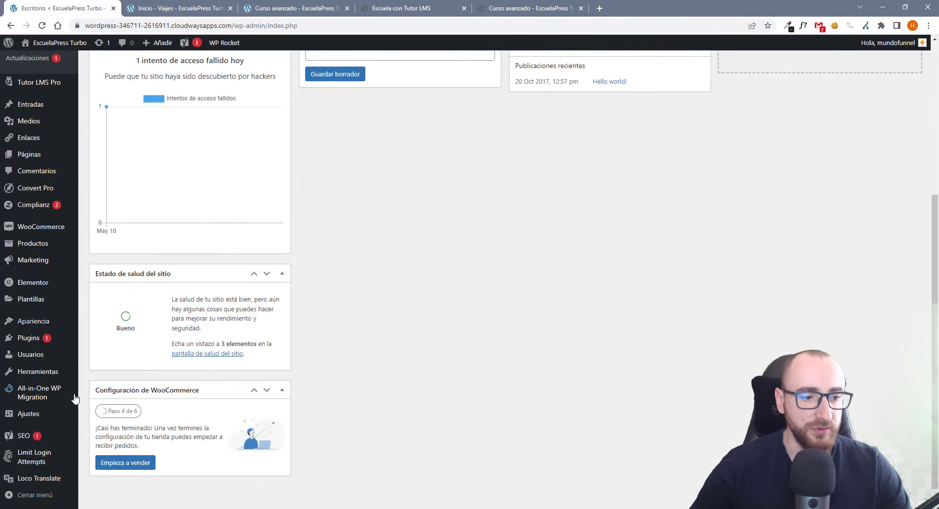
{"action": "mouse_move", "coordinate": [44, 480]}
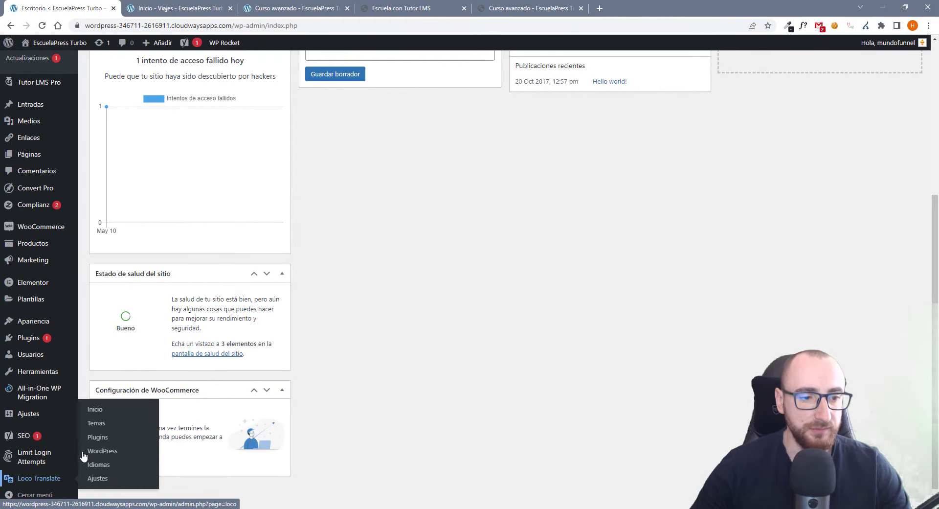
{"action": "left_click", "coordinate": [98, 438]}
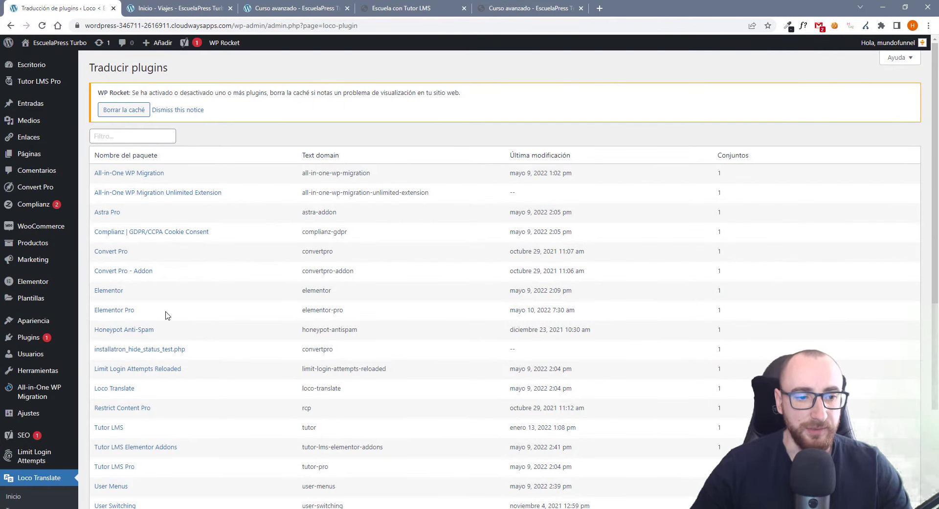
Open the Spanish translation of Tutor LMS Pro for editing and synchronize its strings.
{"action": "scroll", "coordinate": [110, 388], "scroll_direction": "down", "scroll_amount": 2}
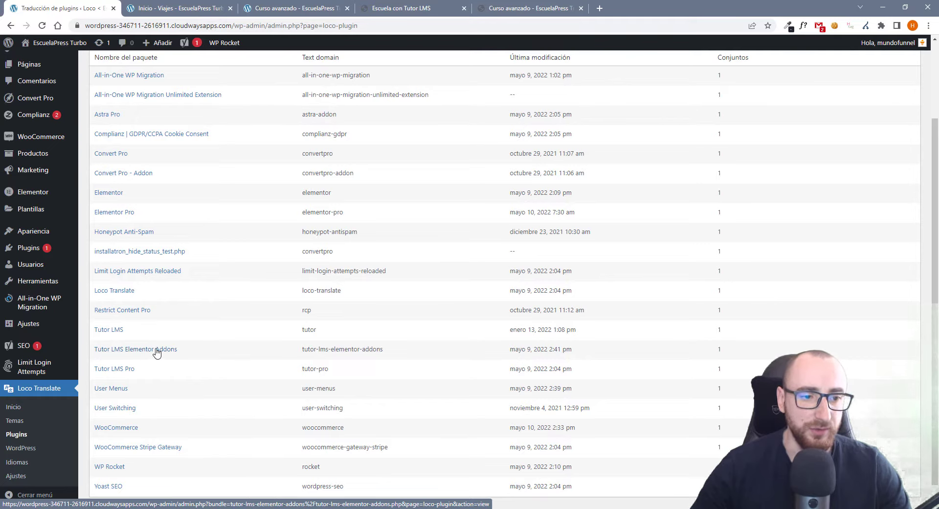
{"action": "left_click", "coordinate": [108, 370]}
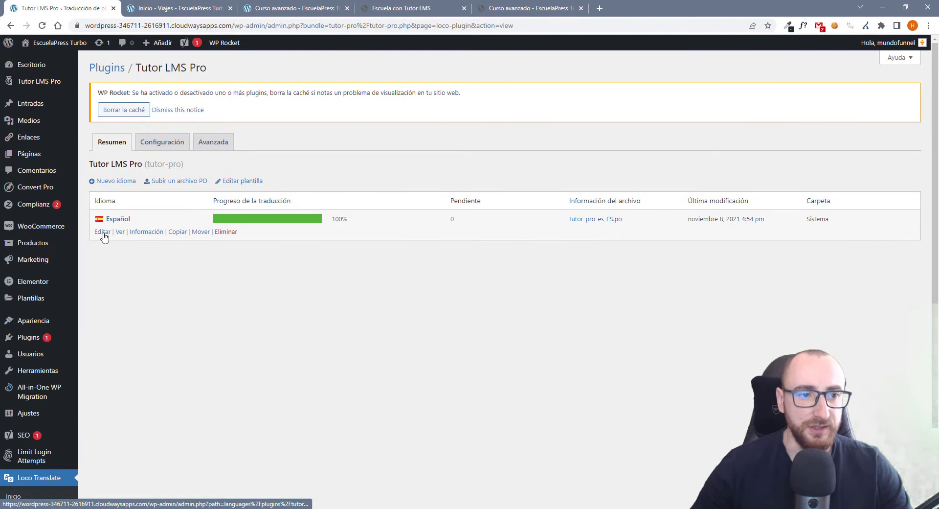
{"action": "left_click", "coordinate": [102, 232]}
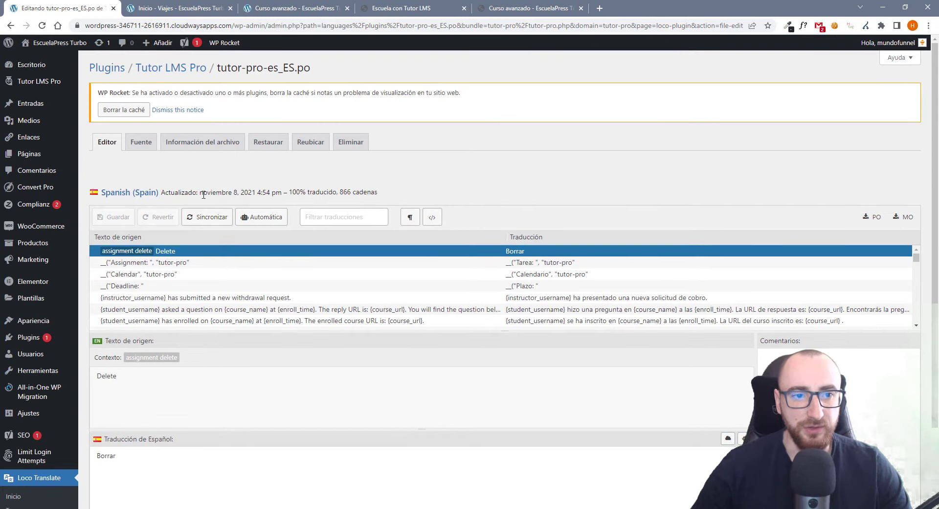
{"action": "left_click", "coordinate": [199, 221]}
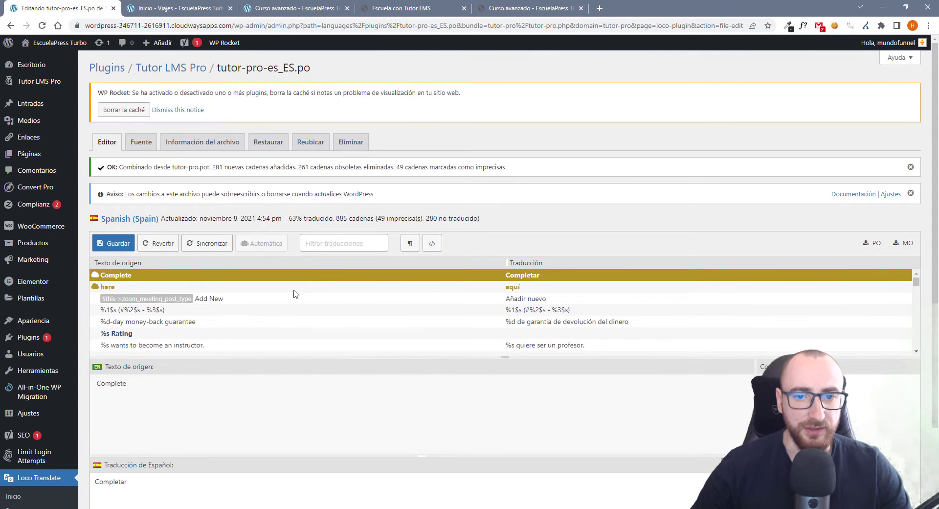
Filter the Tutor LMS Pro strings for "show", and return to the plugin list without saving.
{"action": "scroll", "coordinate": [116, 284], "scroll_direction": "down", "scroll_amount": 5}
{"action": "scroll", "coordinate": [116, 285], "scroll_direction": "up", "scroll_amount": 10}
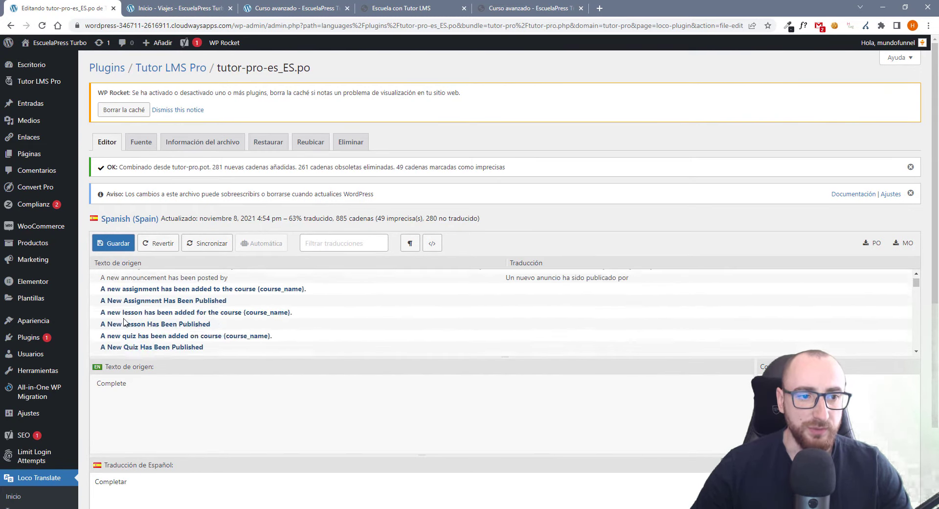
{"action": "left_click", "coordinate": [337, 211]}
{"action": "type", "text": "show"}
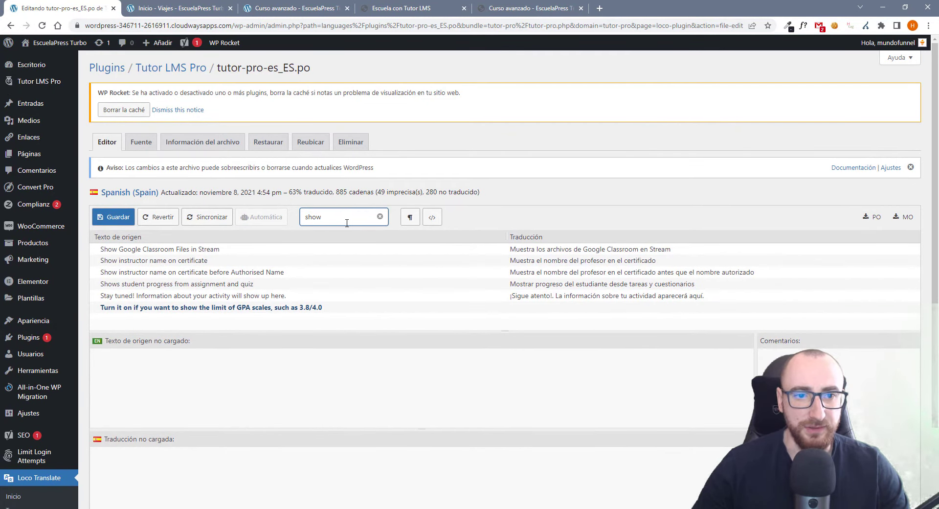
{"action": "scroll", "coordinate": [281, 252], "scroll_direction": "down", "scroll_amount": 2}
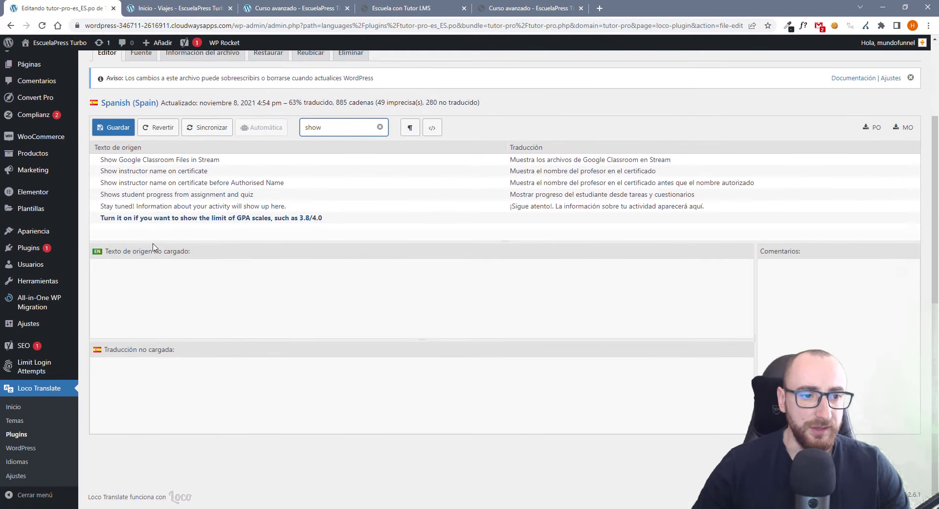
{"action": "scroll", "coordinate": [323, 254], "scroll_direction": "up", "scroll_amount": 2}
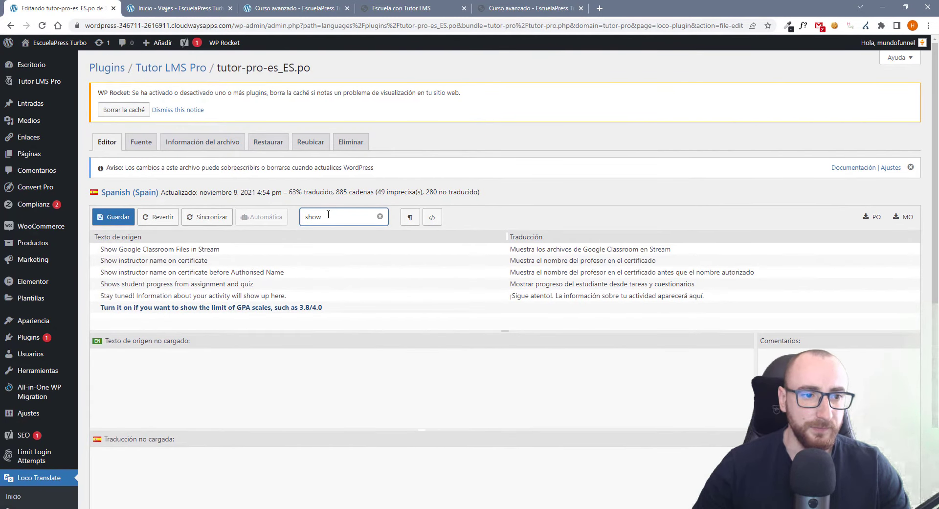
{"action": "scroll", "coordinate": [39, 489], "scroll_direction": "down", "scroll_amount": 2}
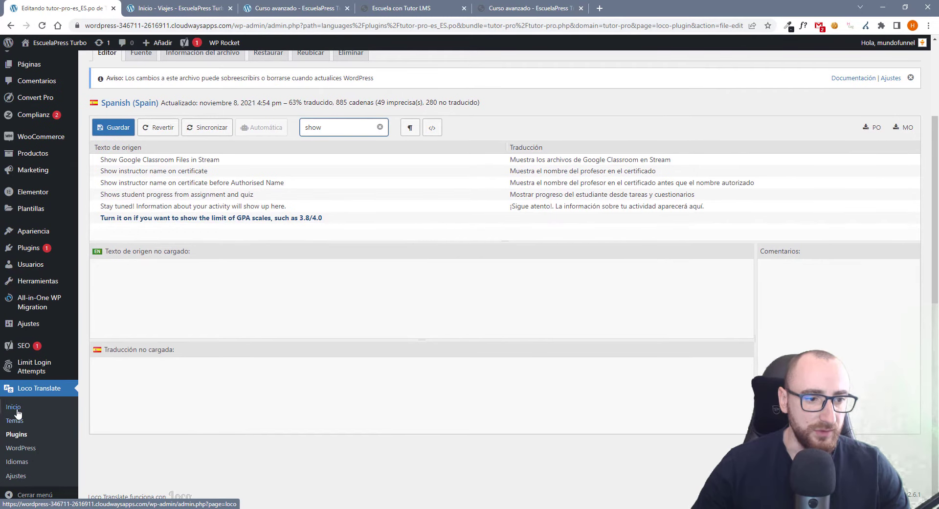
{"action": "left_click", "coordinate": [17, 434]}
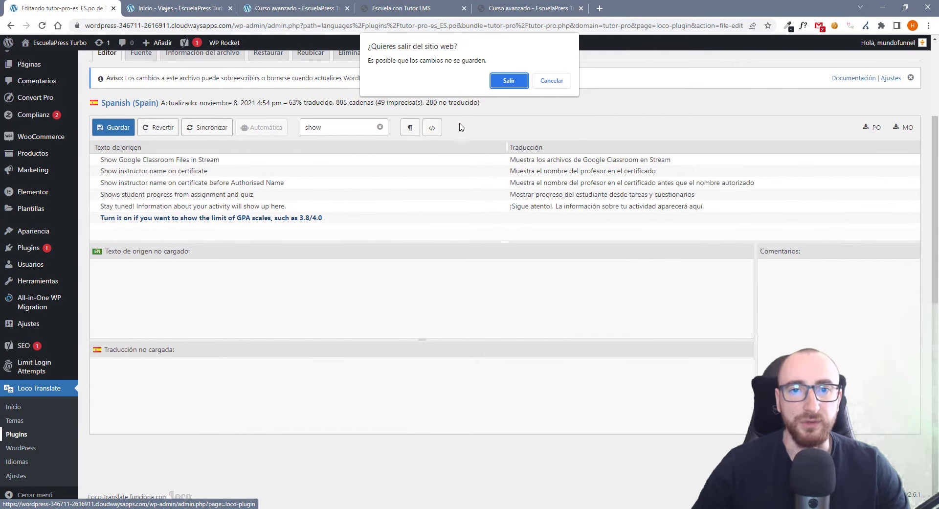
{"action": "left_click", "coordinate": [508, 80]}
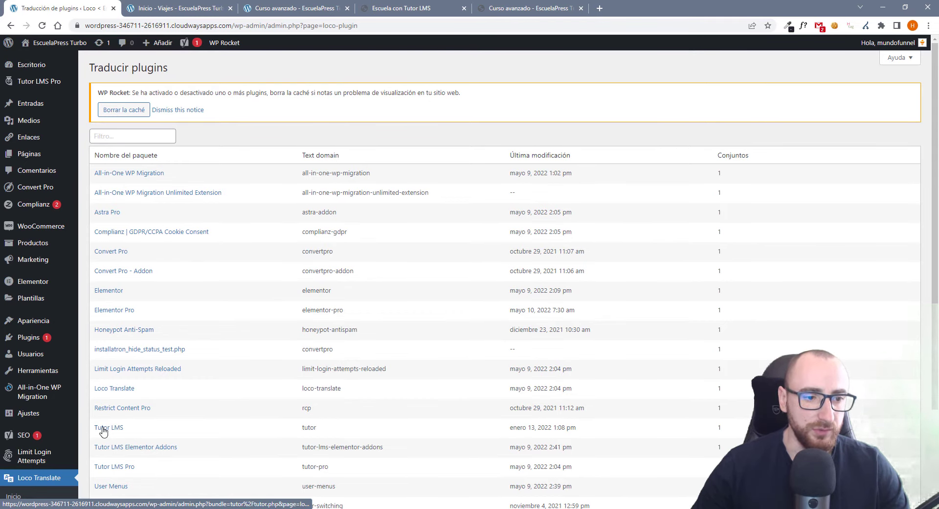
Open the Spanish translation of the Tutor LMS plugin for editing and synchronize its strings.
{"action": "left_click", "coordinate": [103, 428]}
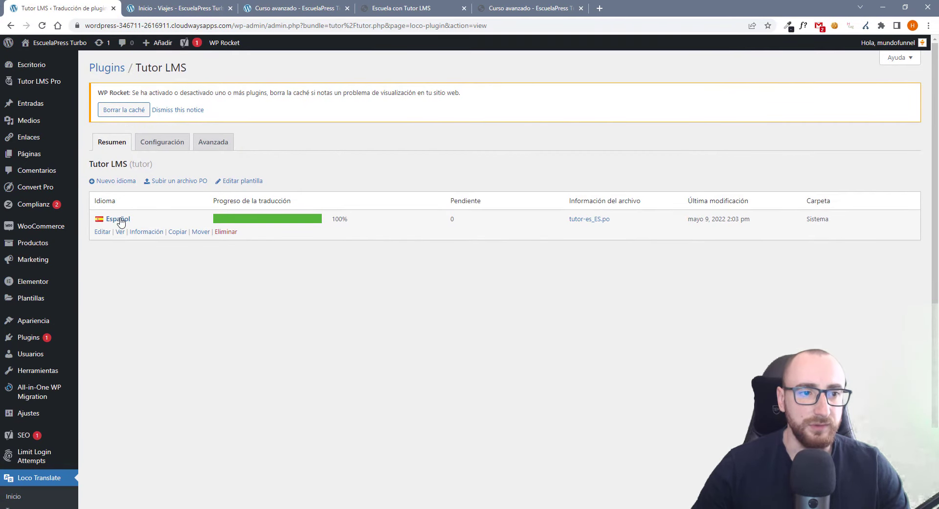
{"action": "left_click", "coordinate": [102, 232]}
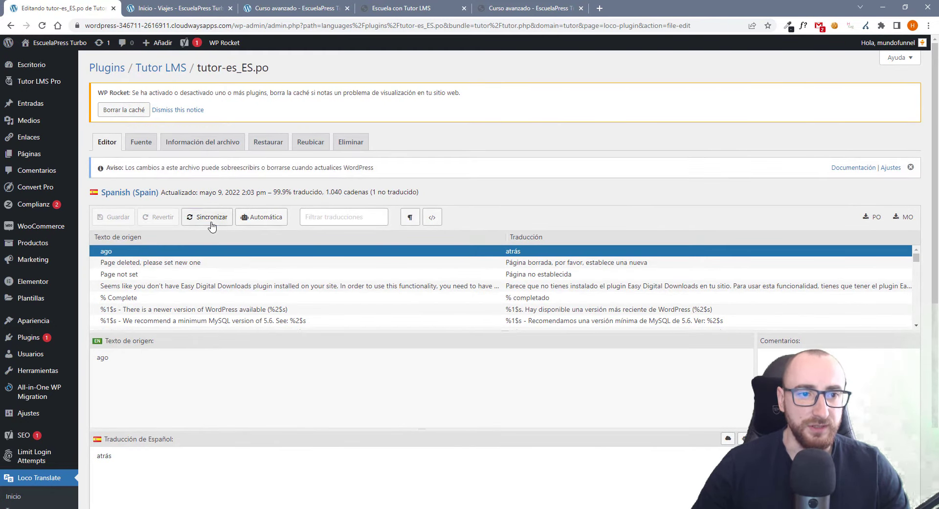
{"action": "left_click", "coordinate": [211, 224]}
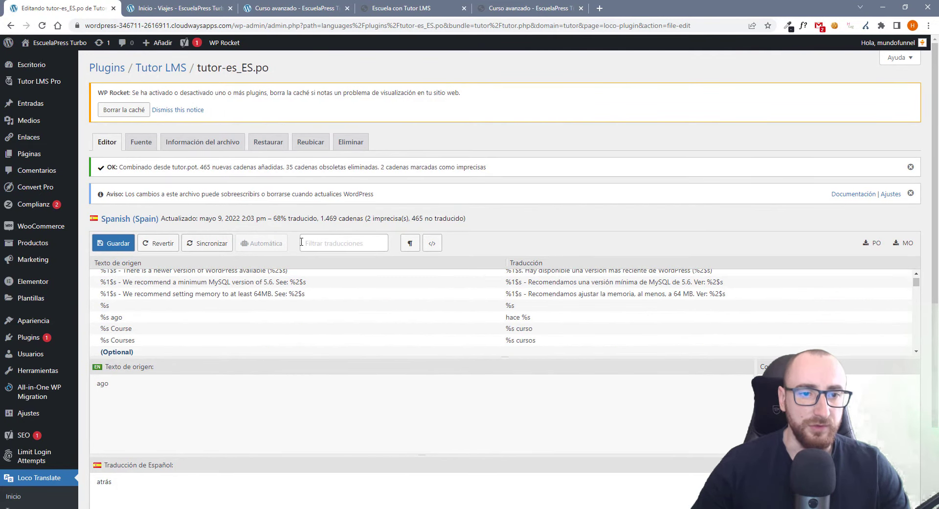
Filter the strings for "show m", translate "Show More" as "Mostrar más", and save the translation.
{"action": "left_click", "coordinate": [327, 243]}
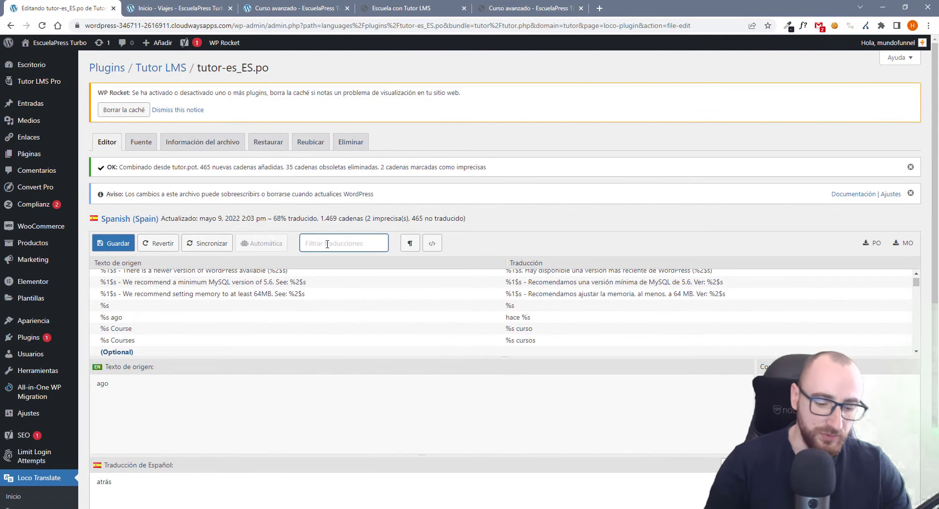
{"action": "type", "text": "show"}
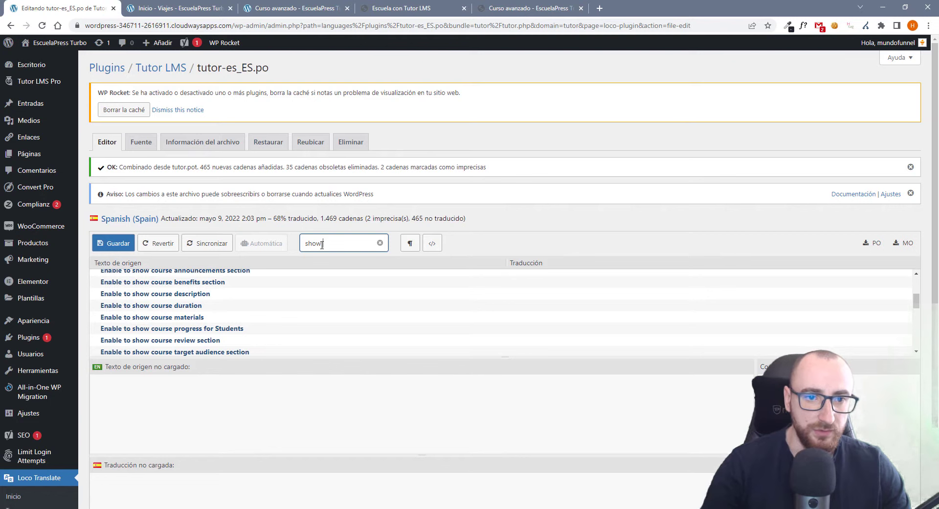
{"action": "type", "text": " m"}
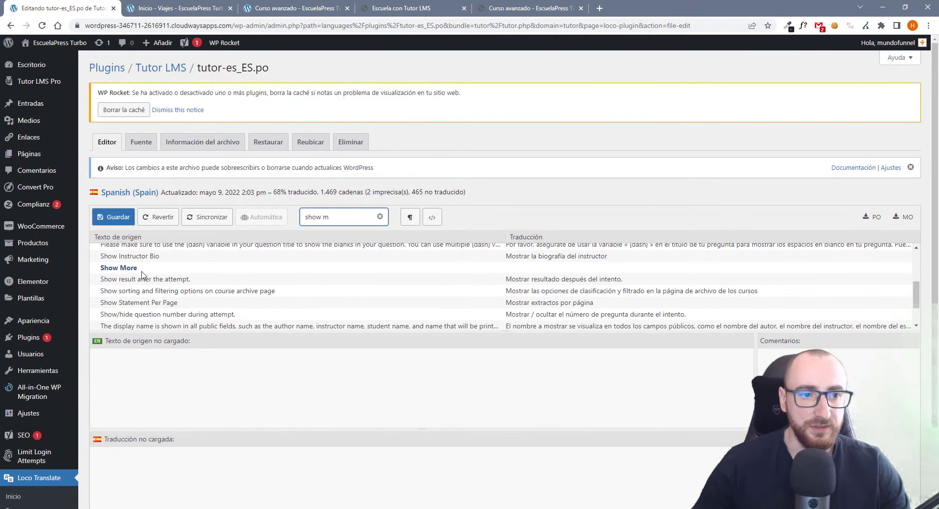
{"action": "left_click", "coordinate": [142, 271]}
{"action": "left_click", "coordinate": [146, 459]}
{"action": "type", "text": "Mostrar más"}
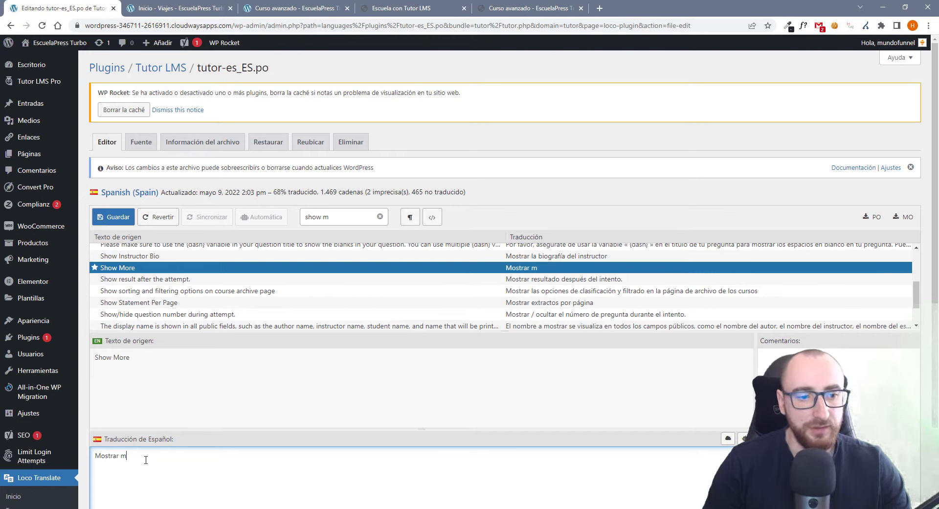
{"action": "left_click", "coordinate": [116, 217]}
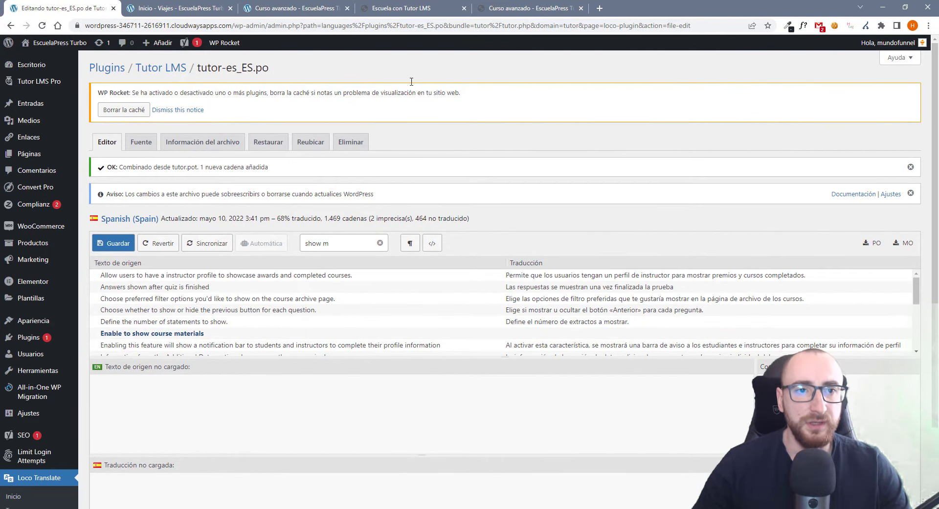
Open the Curso intermedio course from the site's Cursos page to check the new translation below its description.
{"action": "left_click", "coordinate": [309, 6]}
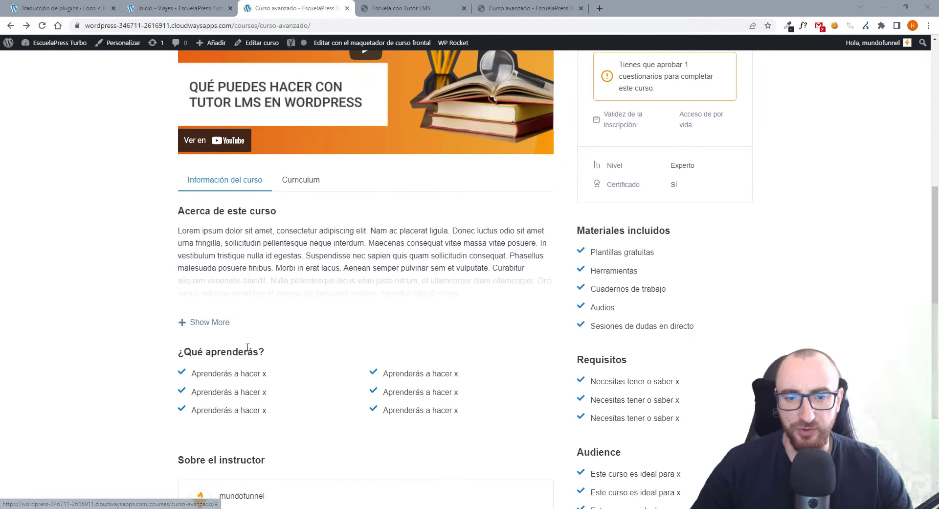
{"action": "scroll", "coordinate": [157, 462], "scroll_direction": "up", "scroll_amount": 3}
{"action": "scroll", "coordinate": [213, 450], "scroll_direction": "up", "scroll_amount": 3}
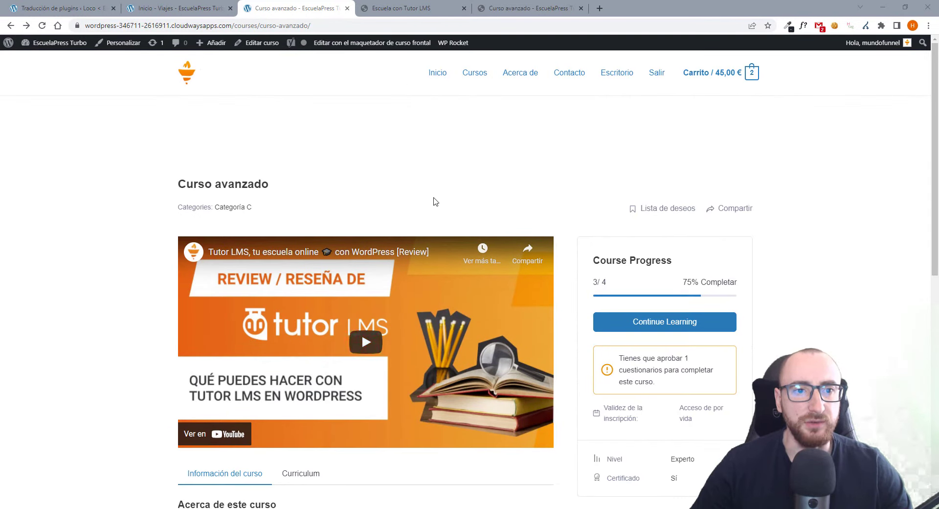
{"action": "left_click", "coordinate": [473, 74]}
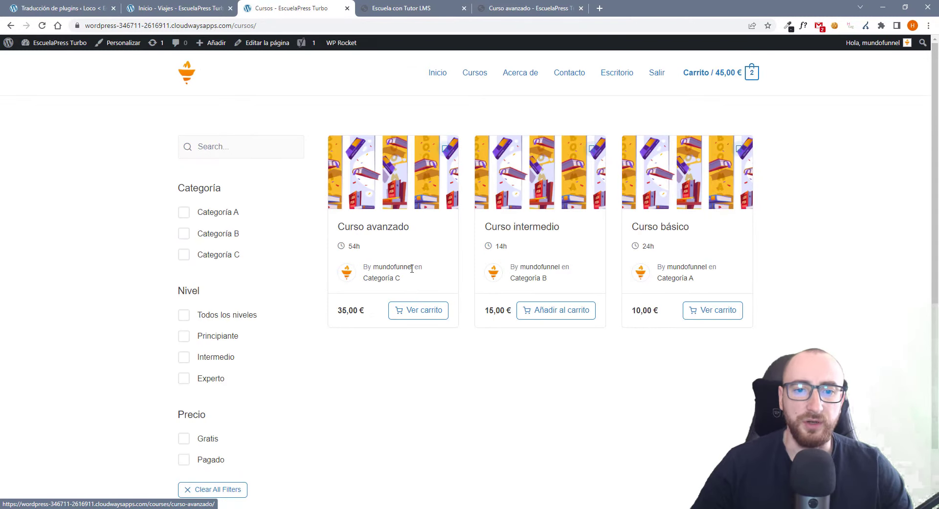
{"action": "left_click", "coordinate": [522, 229]}
{"action": "scroll", "coordinate": [330, 280], "scroll_direction": "down", "scroll_amount": 5}
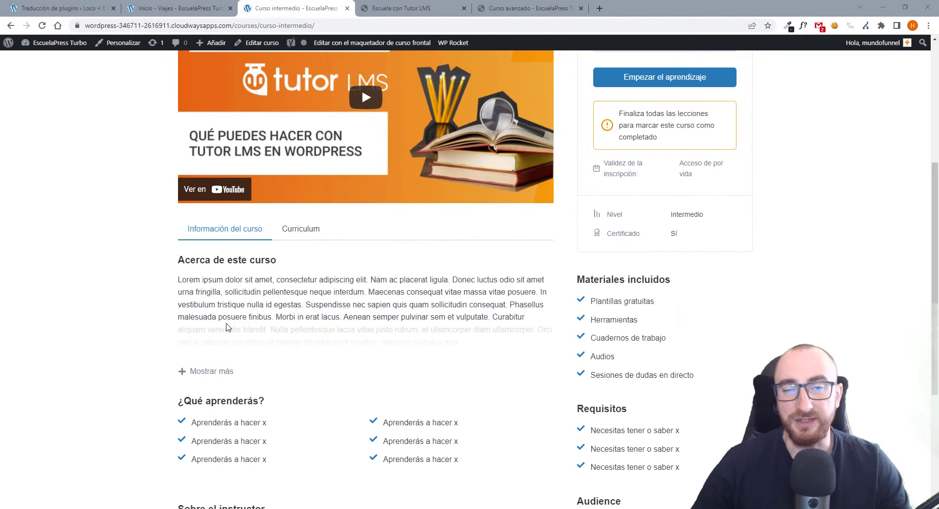
Open the Spanish translation of Tutor LMS in Loco Translate and look through its untranslated strings.
{"action": "left_click", "coordinate": [74, 8]}
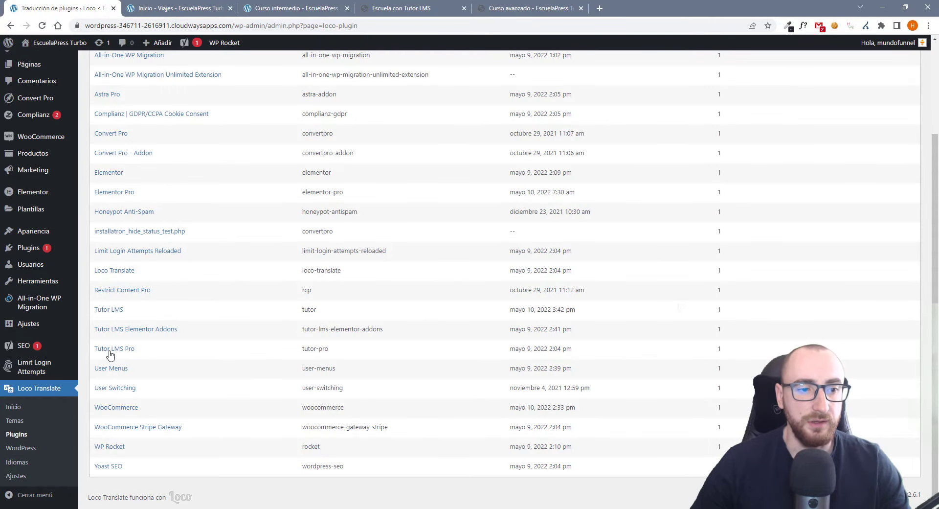
{"action": "left_click", "coordinate": [117, 311]}
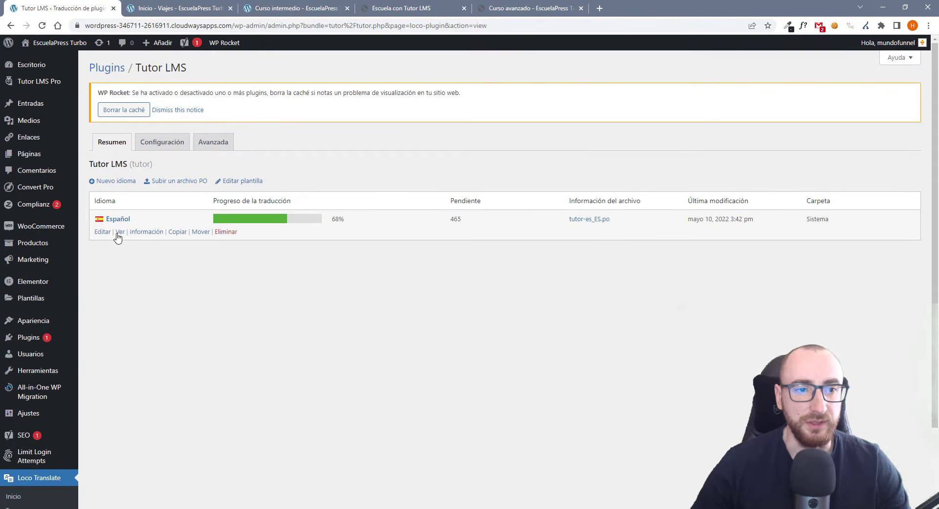
{"action": "left_click", "coordinate": [103, 231]}
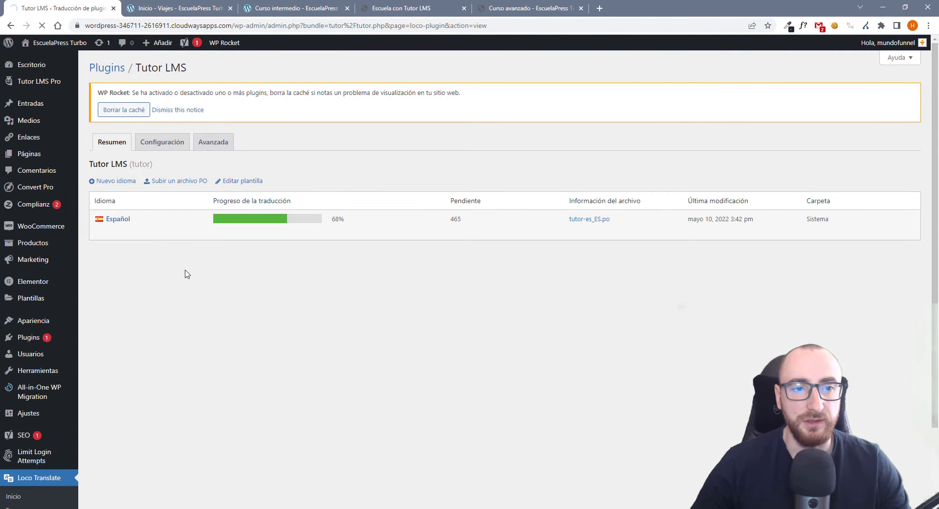
{"action": "scroll", "coordinate": [194, 294], "scroll_direction": "down", "scroll_amount": 15}
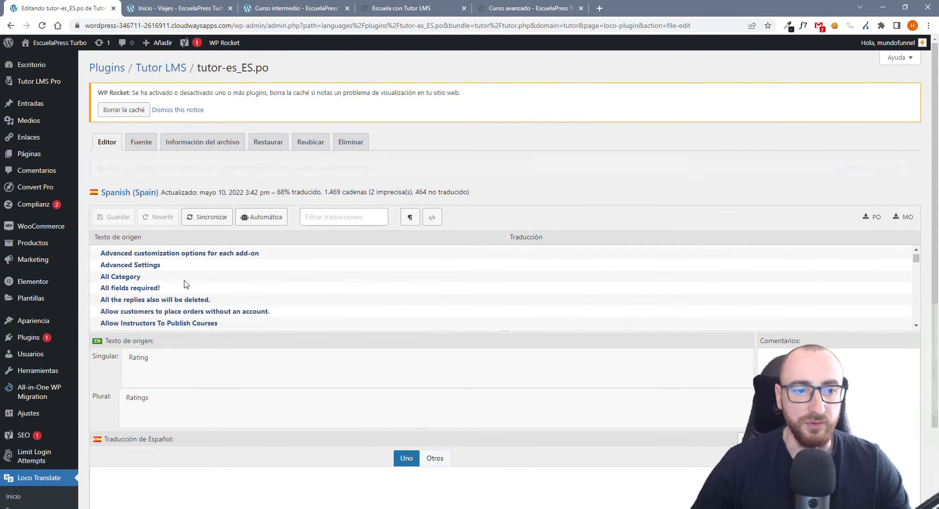
{"action": "scroll", "coordinate": [193, 289], "scroll_direction": "down", "scroll_amount": 20}
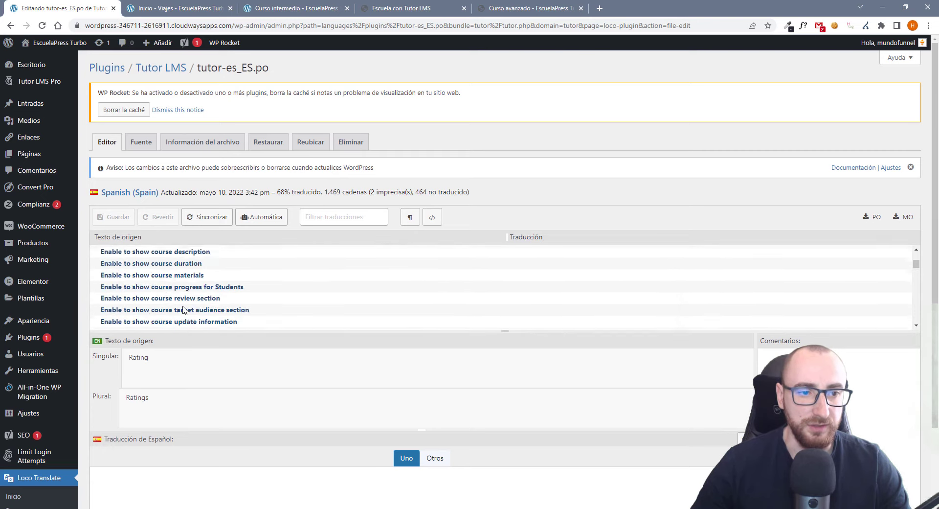
{"action": "scroll", "coordinate": [176, 298], "scroll_direction": "down", "scroll_amount": 3}
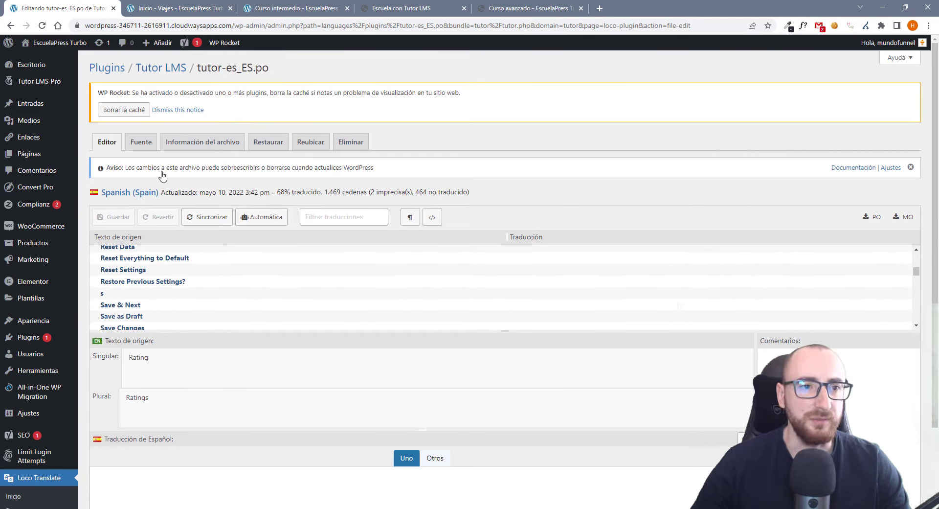
{"action": "scroll", "coordinate": [142, 293], "scroll_direction": "down", "scroll_amount": 15}
Compare already translated strings such as "Additional Data" and "Add-ons" with their Spanish texts.
{"action": "left_click", "coordinate": [132, 301]}
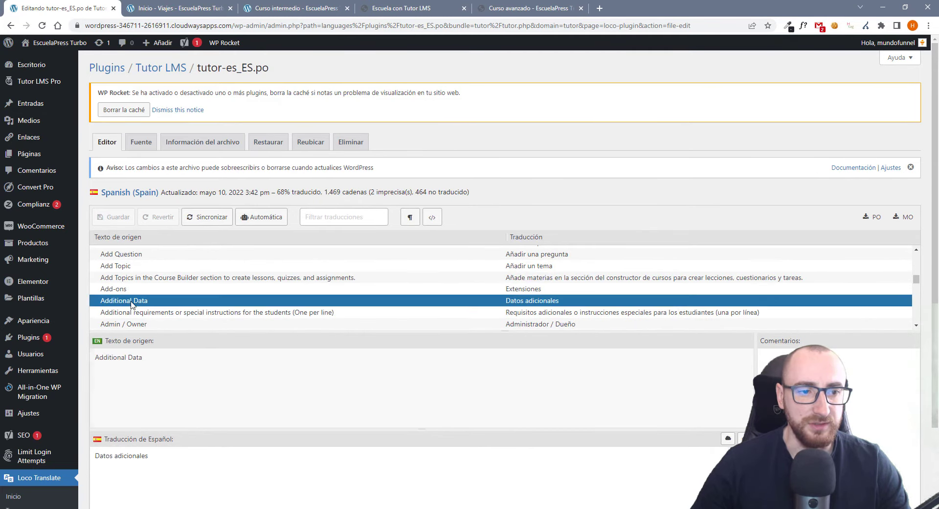
{"action": "left_click", "coordinate": [129, 289]}
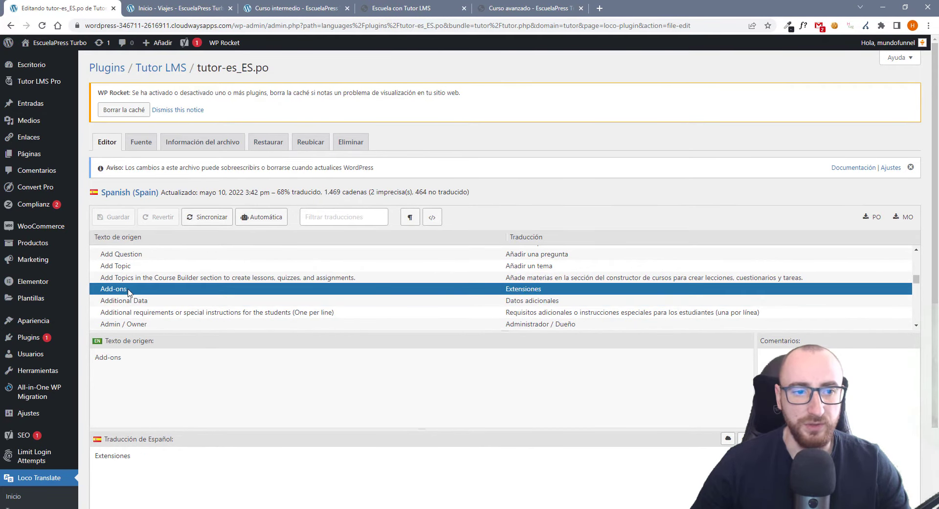
{"action": "left_click", "coordinate": [151, 301]}
{"action": "scroll", "coordinate": [538, 303], "scroll_direction": "up", "scroll_amount": 10}
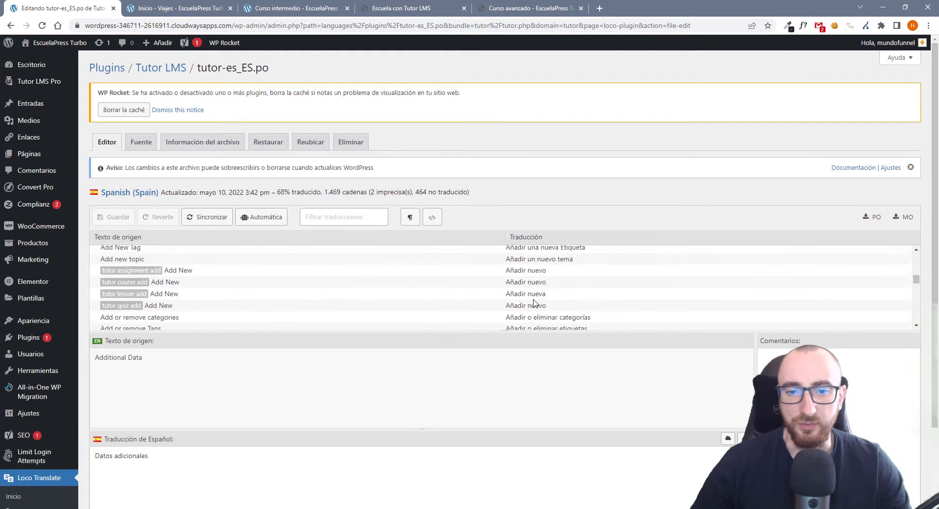
{"action": "scroll", "coordinate": [530, 299], "scroll_direction": "up", "scroll_amount": 3}
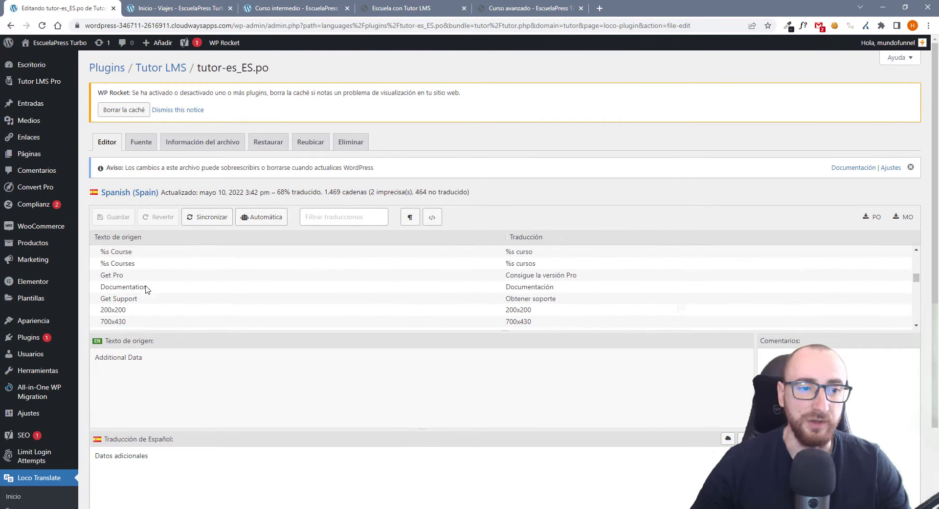
Return to the Curso intermedio page and review its text from the course title down to the description.
{"action": "left_click", "coordinate": [291, 9]}
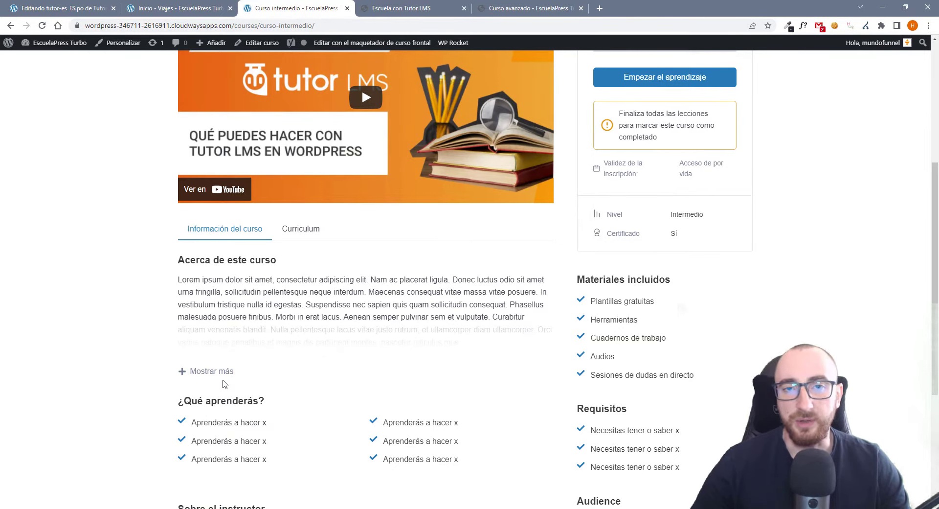
{"action": "scroll", "coordinate": [513, 289], "scroll_direction": "up", "scroll_amount": 5}
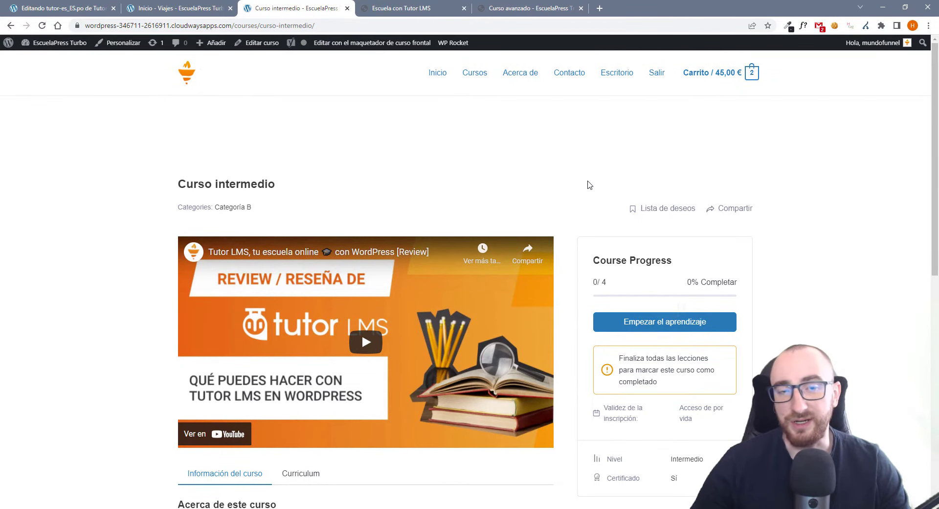
{"action": "scroll", "coordinate": [256, 285], "scroll_direction": "down", "scroll_amount": 5}
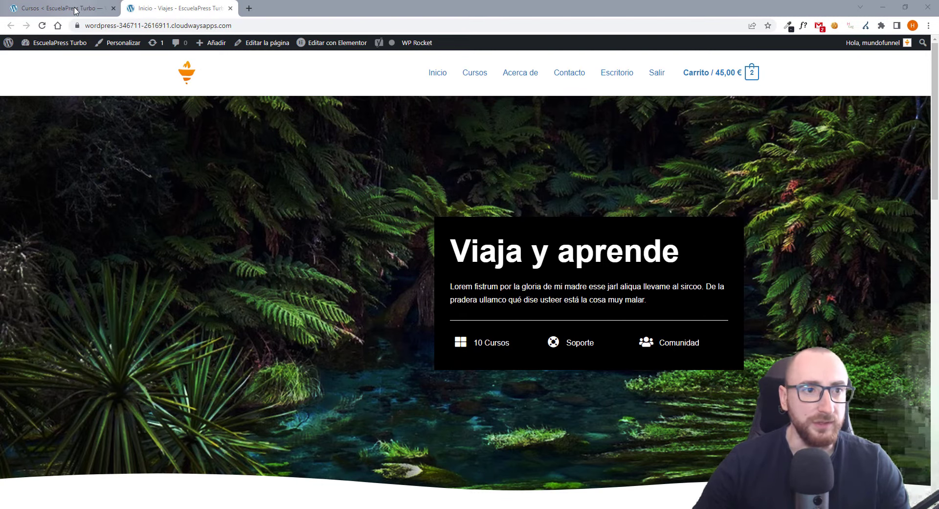
Look over the Tutor LMS Pro course list, the announcements, and the student questions and answers in the site administration.
{"action": "left_click", "coordinate": [58, 8]}
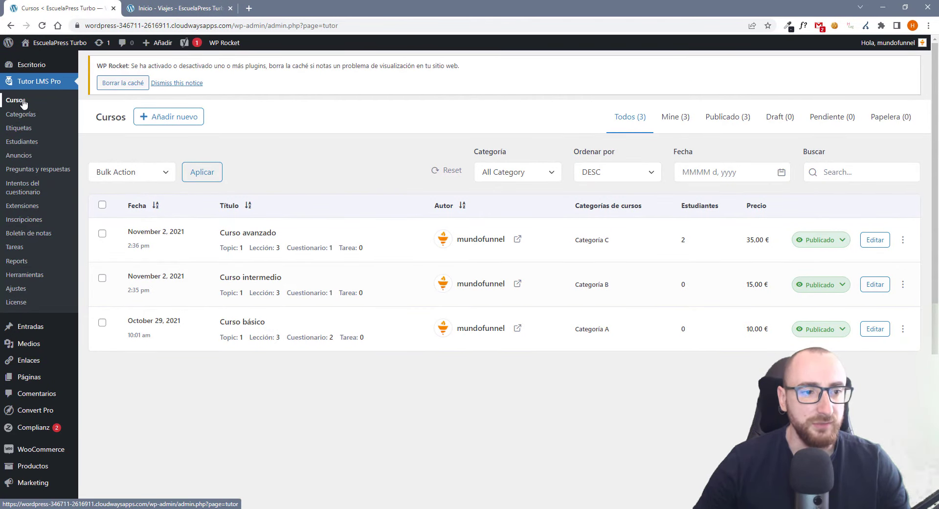
{"action": "left_click", "coordinate": [29, 156]}
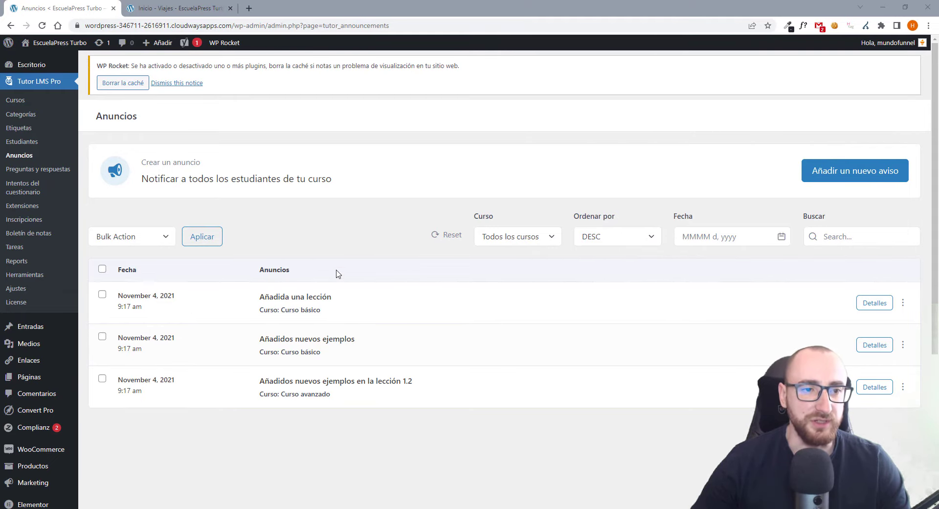
{"action": "left_click", "coordinate": [50, 174]}
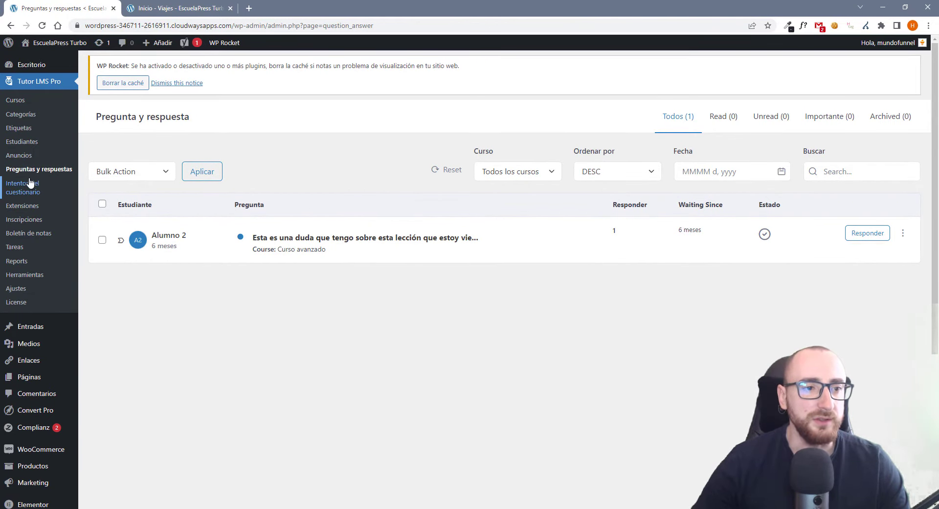
Examine the available Tutor LMS extensions, including Restrict Content Pro, and which of them are enabled.
{"action": "left_click", "coordinate": [27, 208]}
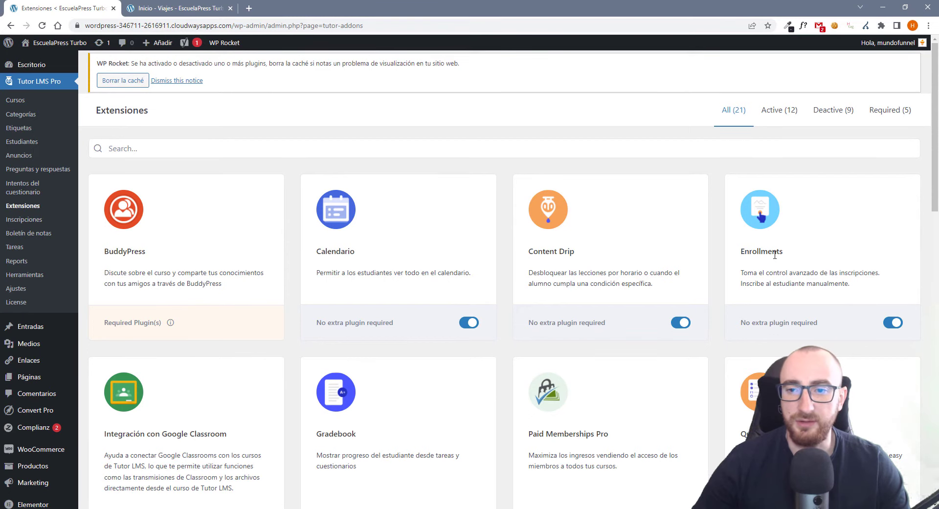
{"action": "scroll", "coordinate": [775, 254], "scroll_direction": "down", "scroll_amount": 12}
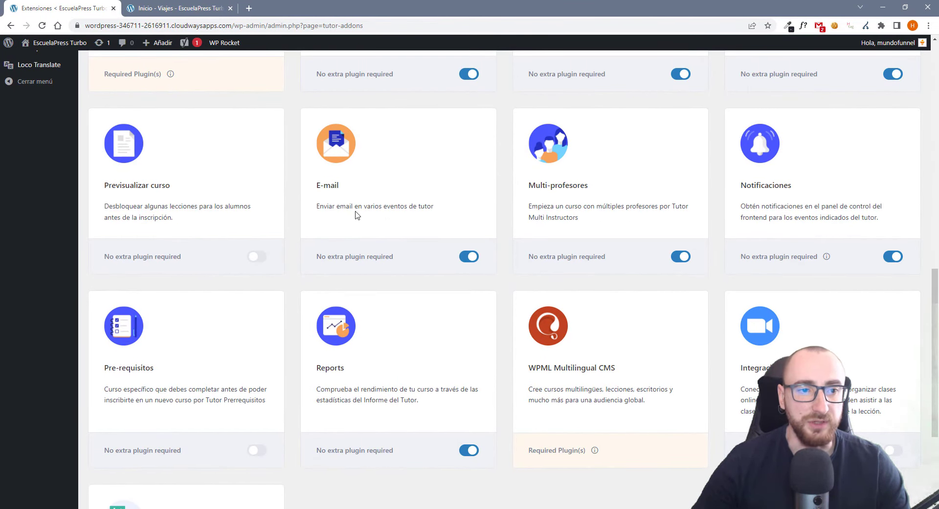
{"action": "scroll", "coordinate": [203, 217], "scroll_direction": "up", "scroll_amount": 5}
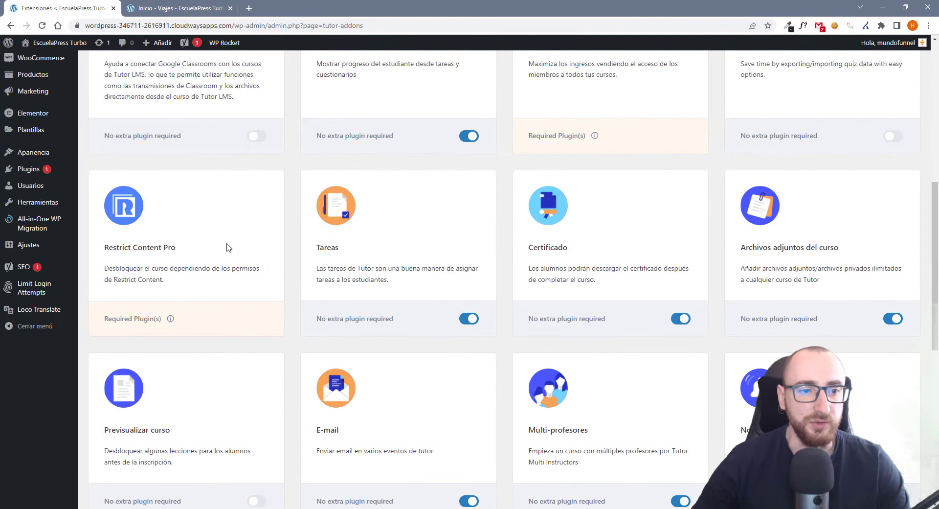
{"action": "left_click_drag", "start_coordinate": [104, 247], "coordinate": [225, 247]}
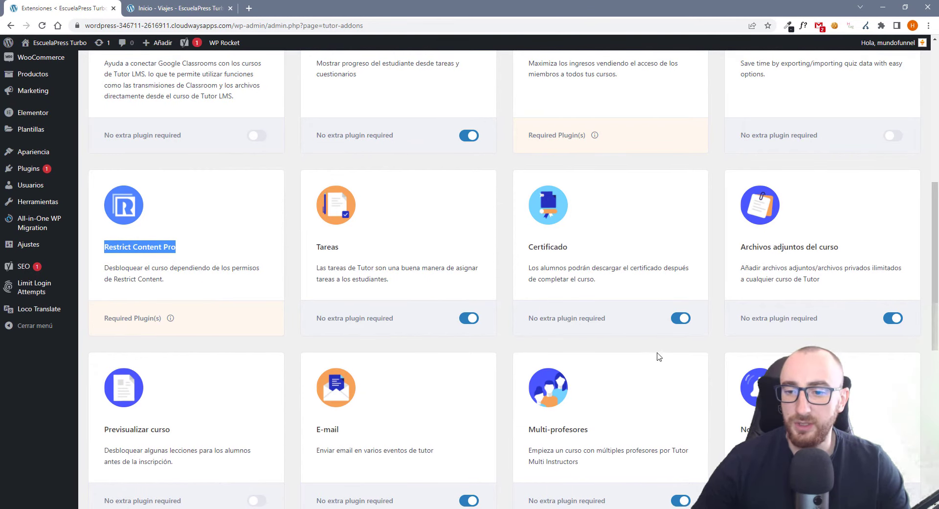
{"action": "scroll", "coordinate": [726, 272], "scroll_direction": "down", "scroll_amount": 3}
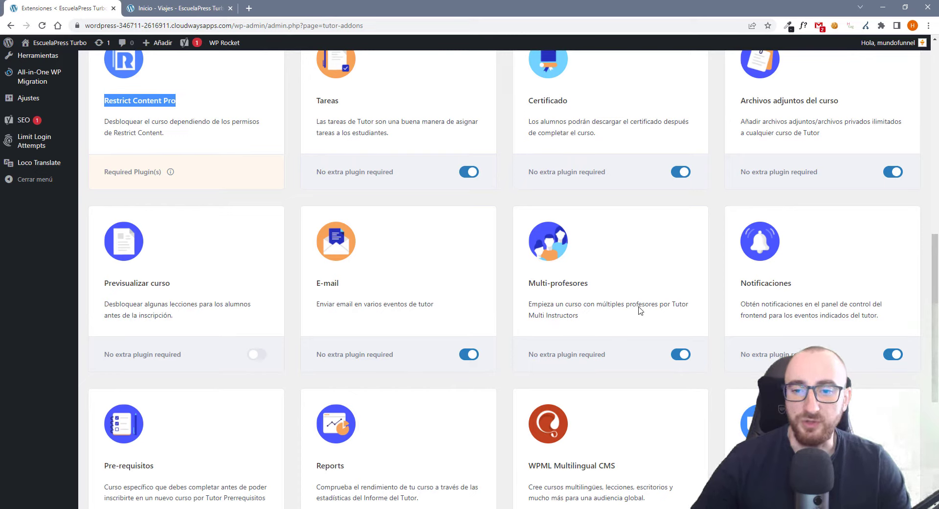
{"action": "scroll", "coordinate": [612, 273], "scroll_direction": "up", "scroll_amount": 10}
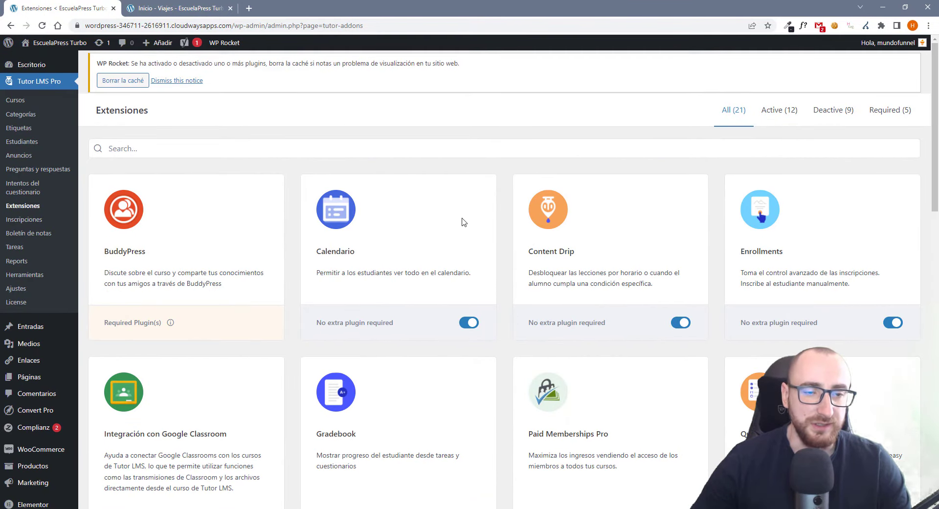
View the student enrollments, and examine the overview figures and earning graph in the Tutor LMS reports.
{"action": "left_click", "coordinate": [34, 221]}
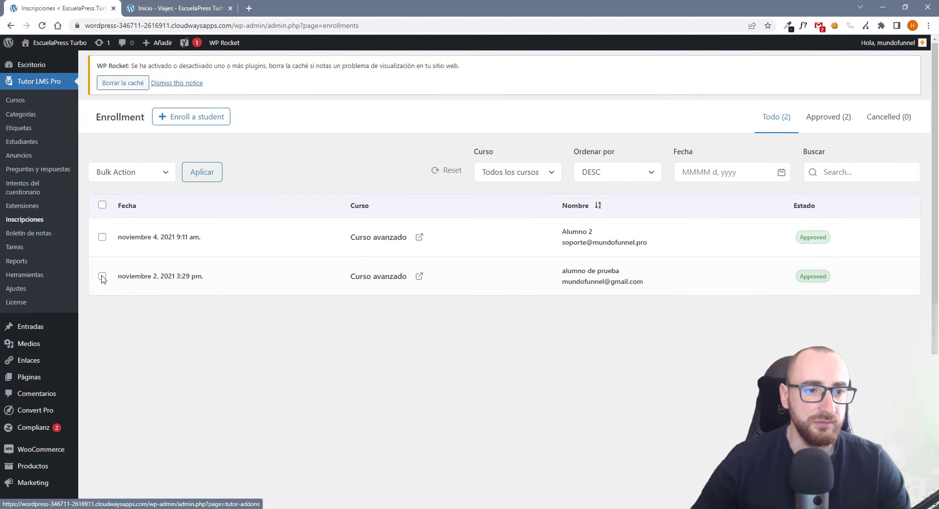
{"action": "left_click", "coordinate": [22, 263]}
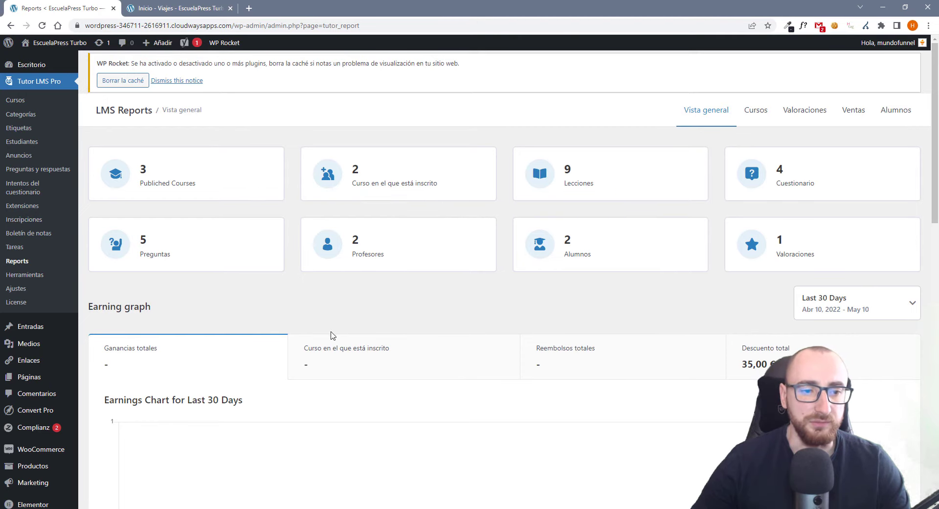
{"action": "scroll", "coordinate": [332, 336], "scroll_direction": "down", "scroll_amount": 6}
{"action": "scroll", "coordinate": [220, 258], "scroll_direction": "up", "scroll_amount": 5}
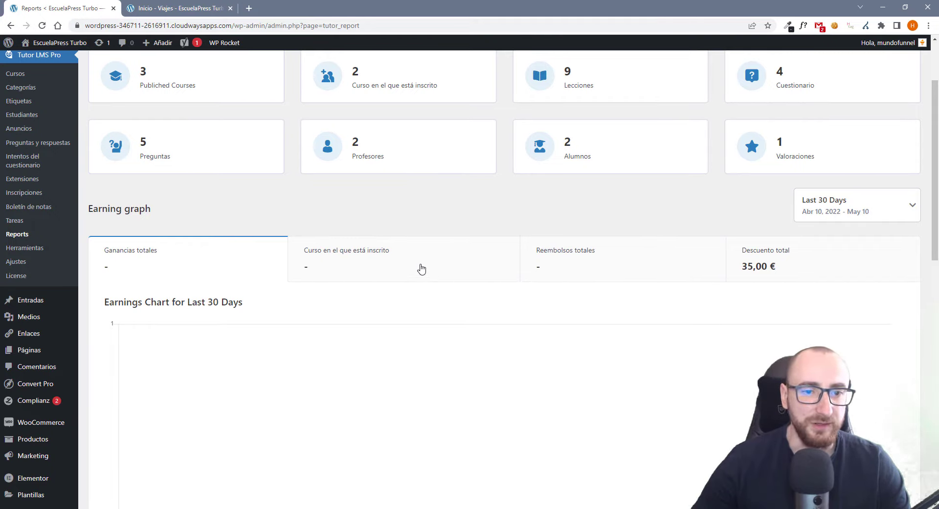
Check the Tutor LMS tools page, and review the general settings for the dashboard page, marketplace, pagination and instructors.
{"action": "left_click", "coordinate": [30, 249]}
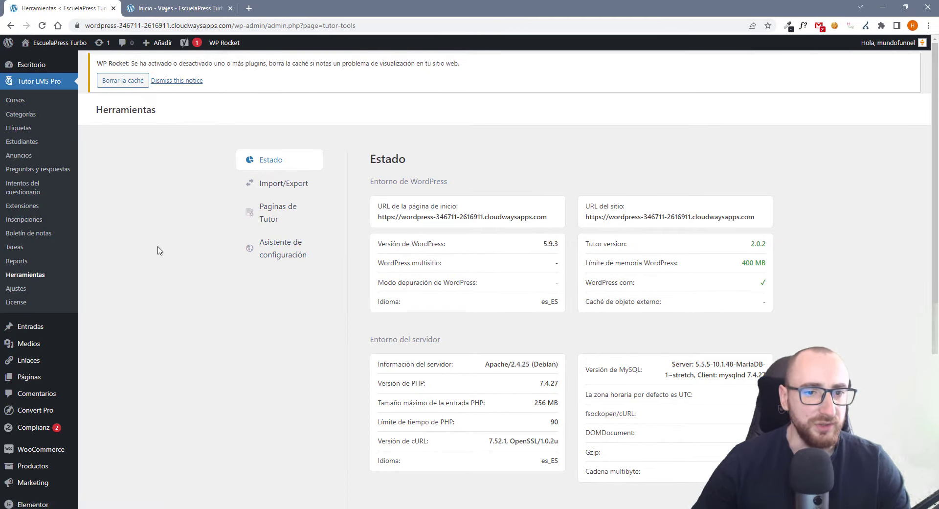
{"action": "left_click", "coordinate": [18, 292]}
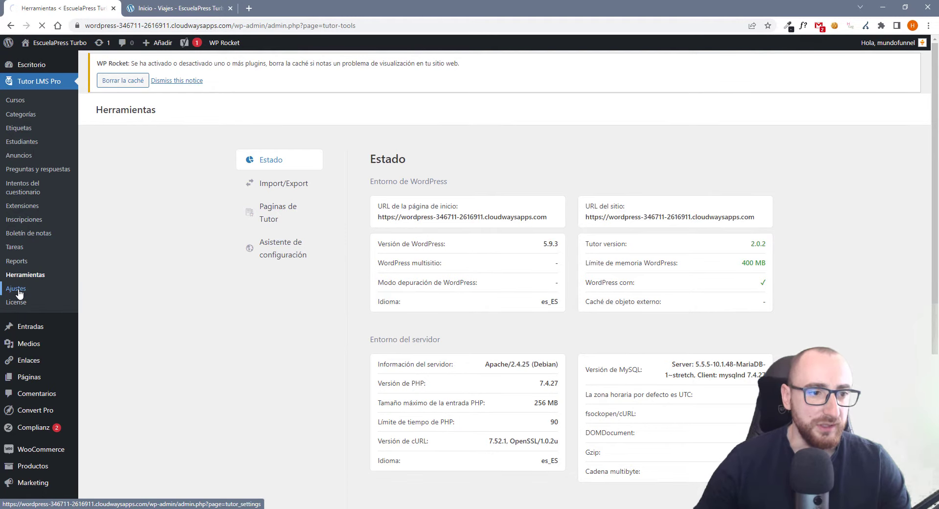
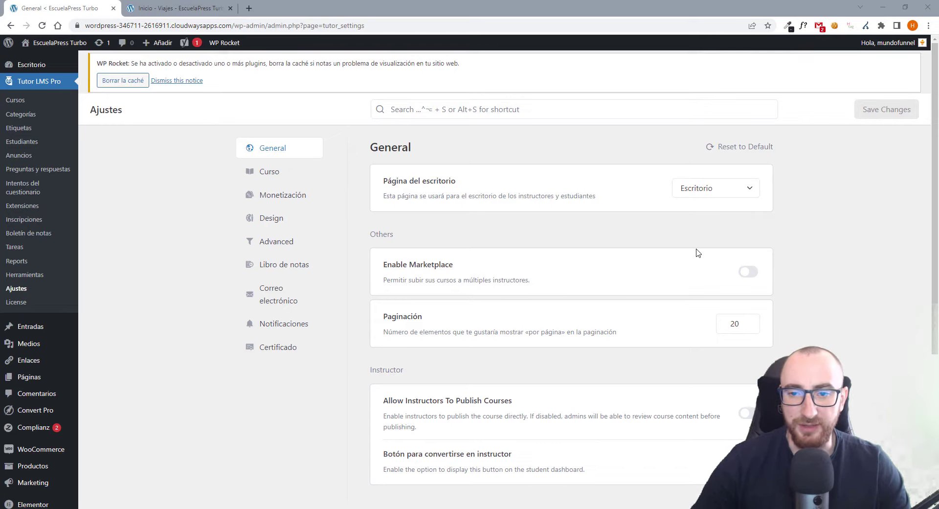
{"action": "scroll", "coordinate": [631, 365], "scroll_direction": "down", "scroll_amount": 3}
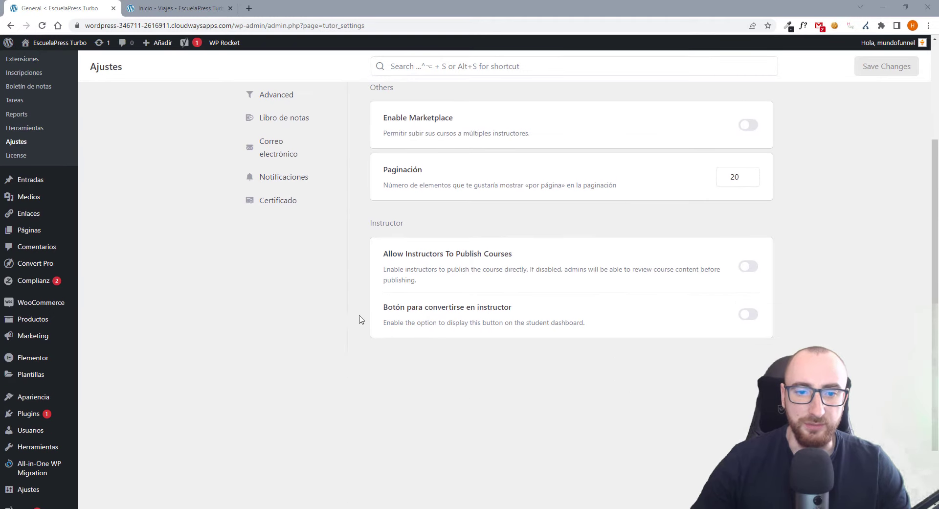
{"action": "scroll", "coordinate": [441, 224], "scroll_direction": "up", "scroll_amount": 5}
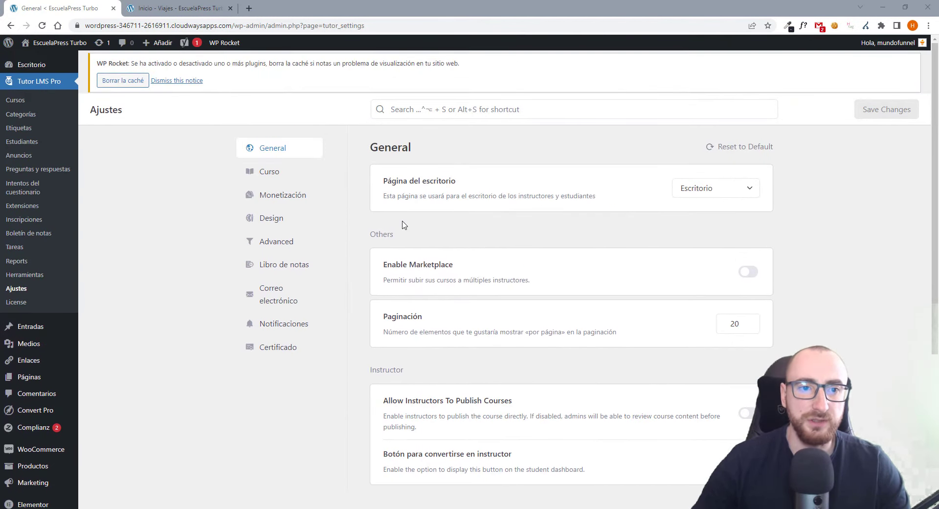
Review the Tutor LMS course settings for content access, completion process, lessons, quizzes and preferred video sources.
{"action": "left_click", "coordinate": [277, 177]}
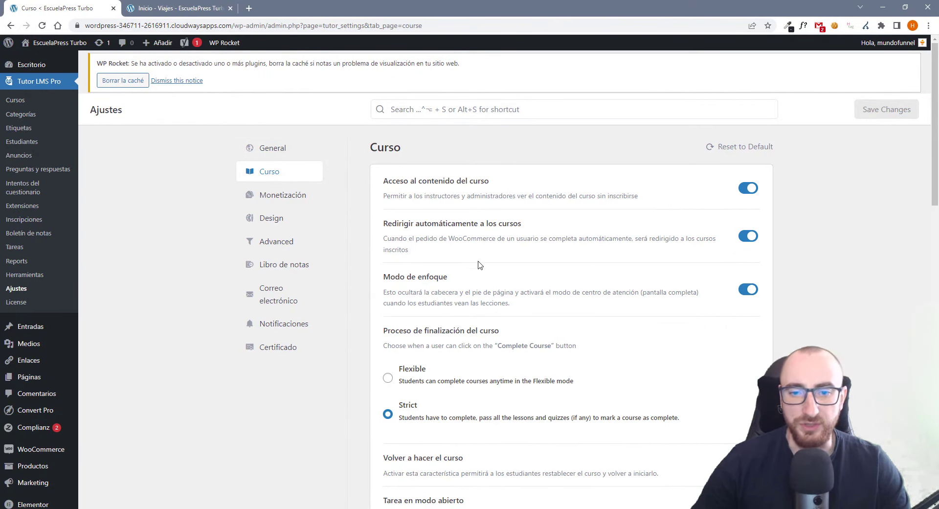
{"action": "scroll", "coordinate": [621, 268], "scroll_direction": "down", "scroll_amount": 5}
{"action": "scroll", "coordinate": [621, 268], "scroll_direction": "up", "scroll_amount": 4}
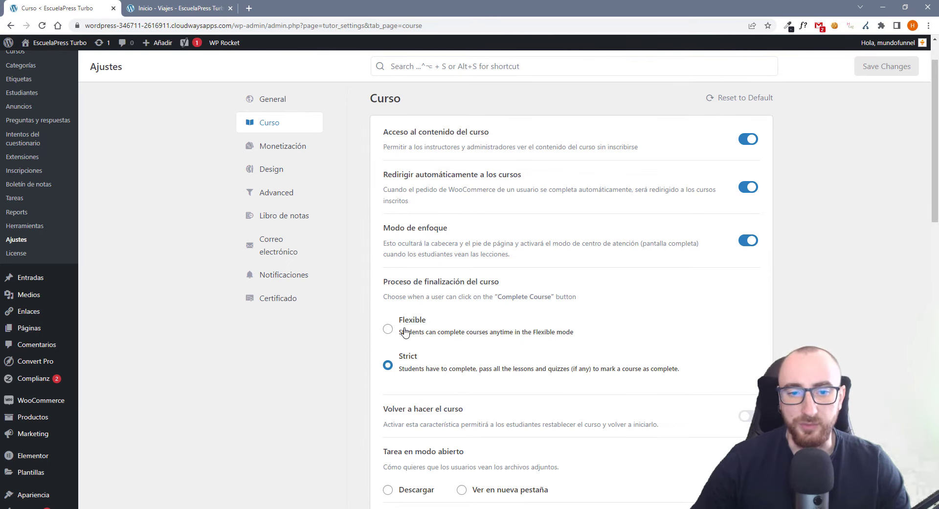
{"action": "scroll", "coordinate": [410, 347], "scroll_direction": "down", "scroll_amount": 4}
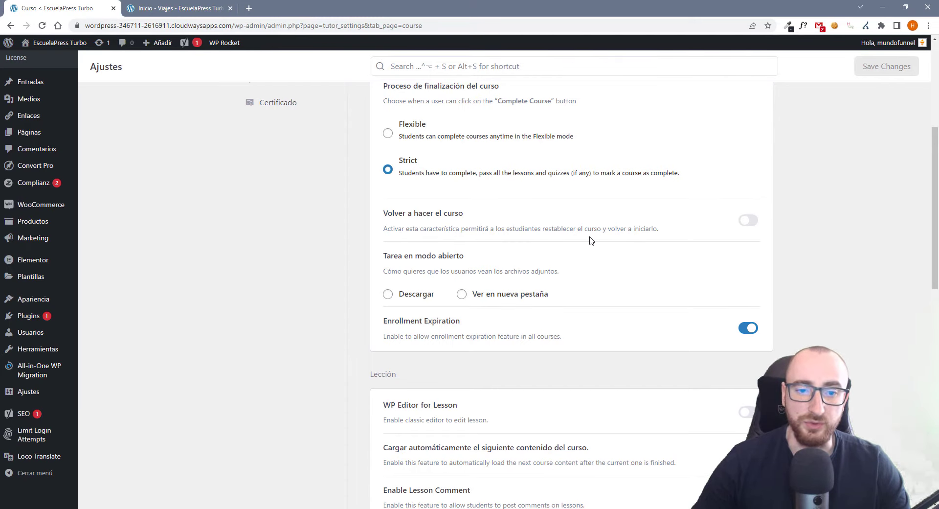
{"action": "scroll", "coordinate": [448, 281], "scroll_direction": "down", "scroll_amount": 7}
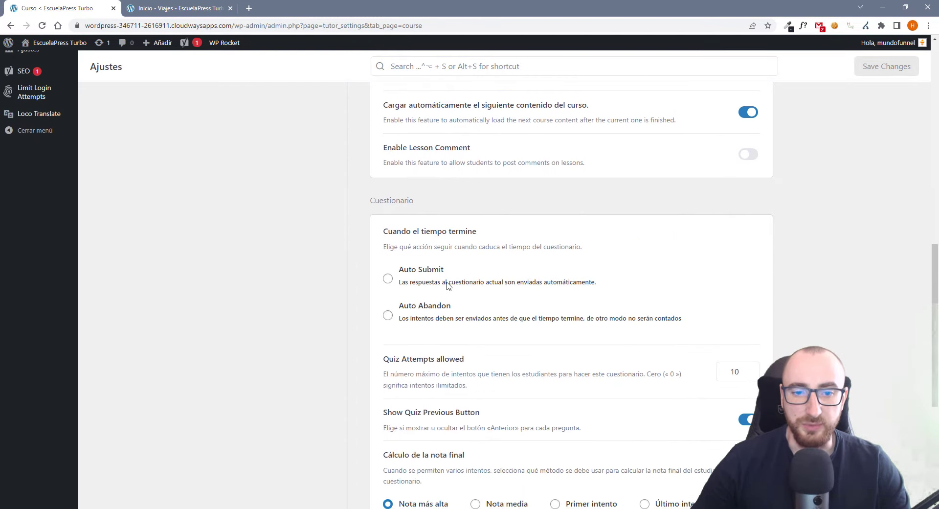
{"action": "scroll", "coordinate": [548, 301], "scroll_direction": "down", "scroll_amount": 3}
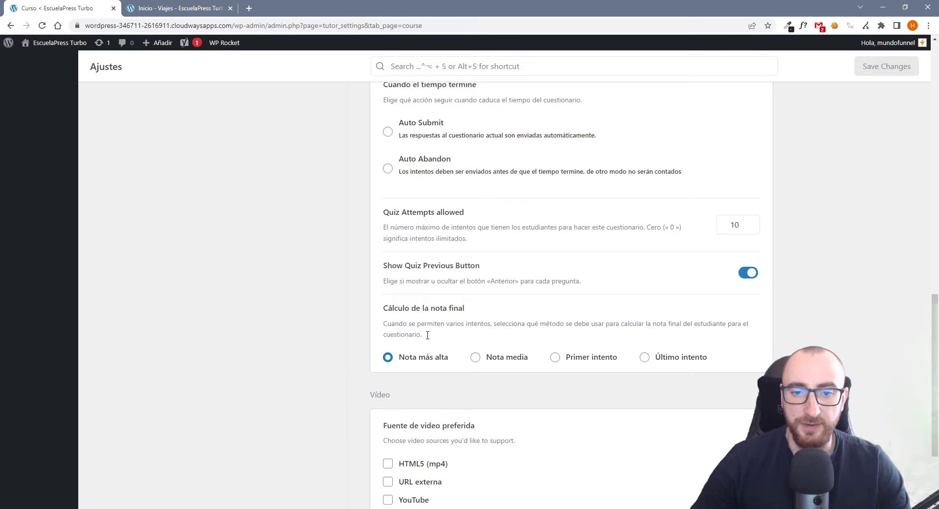
{"action": "scroll", "coordinate": [426, 333], "scroll_direction": "up", "scroll_amount": 1}
{"action": "scroll", "coordinate": [426, 333], "scroll_direction": "up", "scroll_amount": 1}
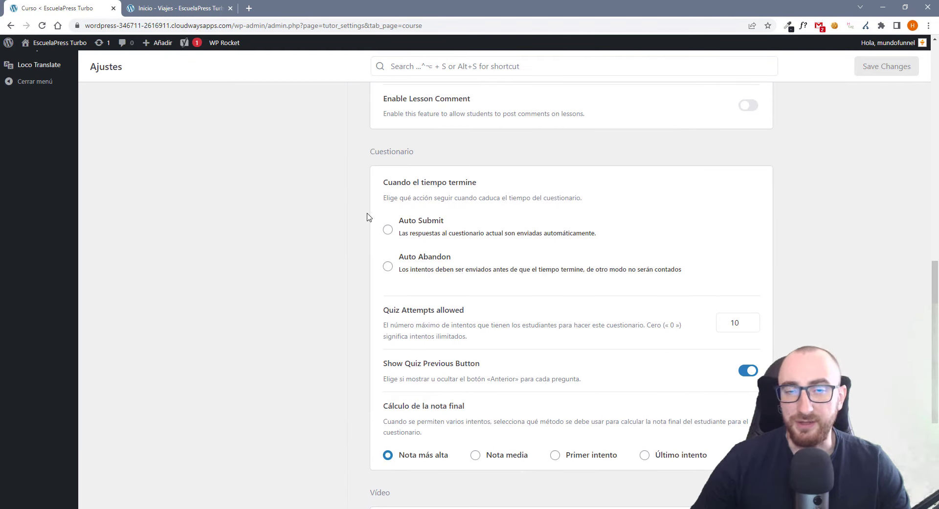
{"action": "scroll", "coordinate": [440, 328], "scroll_direction": "down", "scroll_amount": 5}
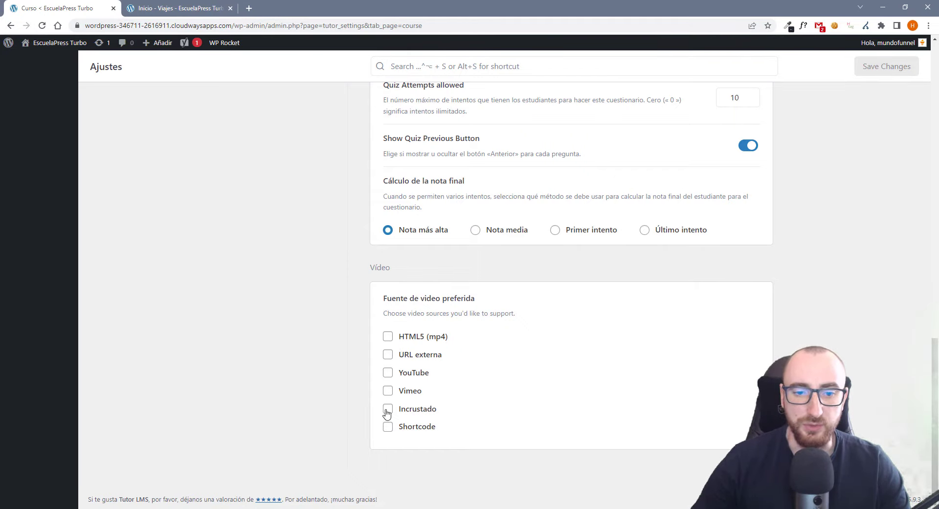
{"action": "scroll", "coordinate": [393, 381], "scroll_direction": "up", "scroll_amount": 5}
{"action": "scroll", "coordinate": [395, 374], "scroll_direction": "up", "scroll_amount": 6}
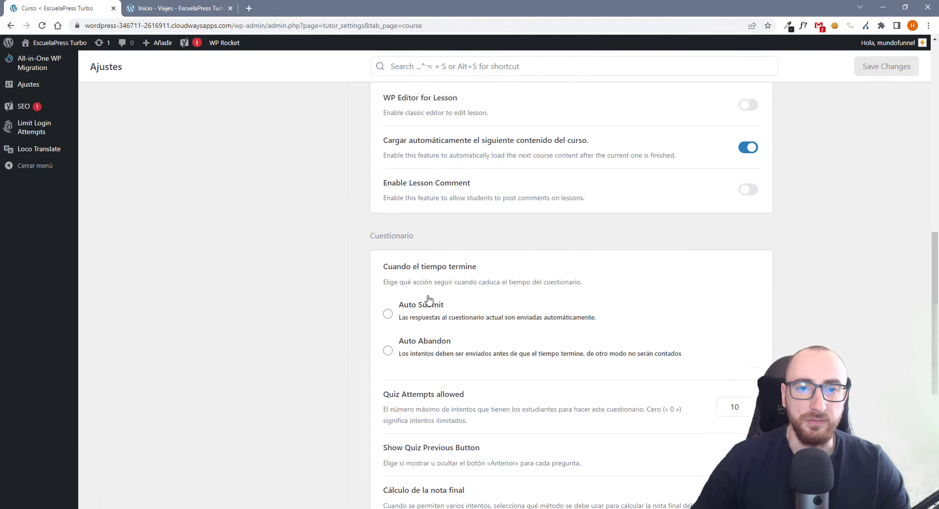
{"action": "scroll", "coordinate": [586, 258], "scroll_direction": "up", "scroll_amount": 6}
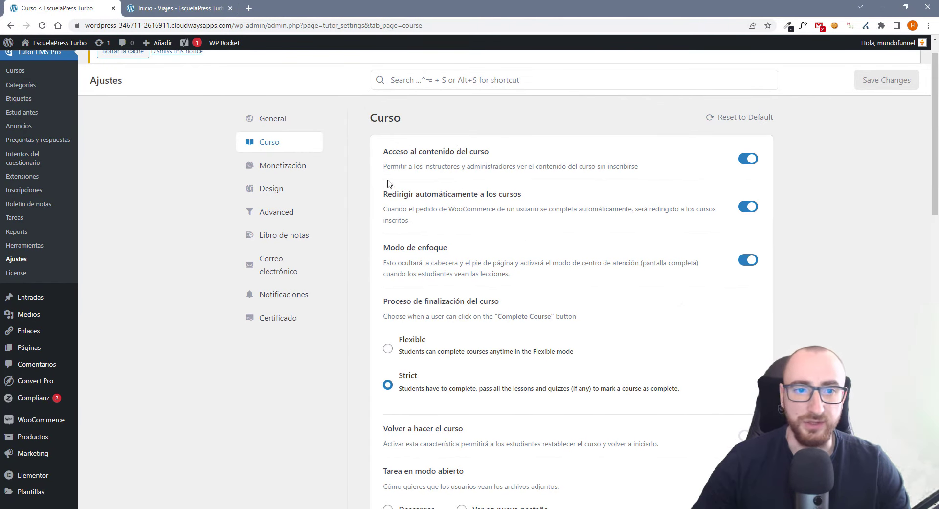
Review the monetization settings for the eCommerce engine, revenue sharing, fees and instructor withdrawals.
{"action": "left_click", "coordinate": [286, 168]}
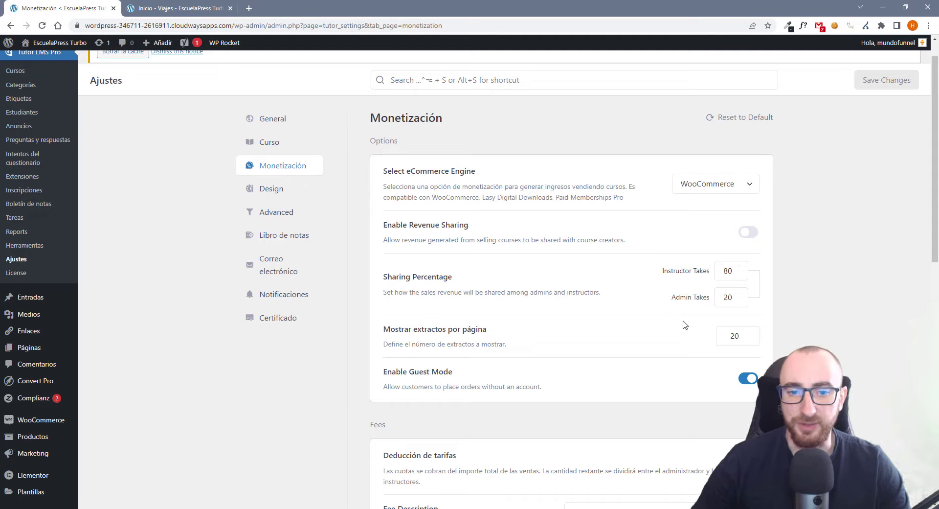
{"action": "scroll", "coordinate": [525, 280], "scroll_direction": "down", "scroll_amount": 3}
{"action": "scroll", "coordinate": [524, 285], "scroll_direction": "down", "scroll_amount": 4}
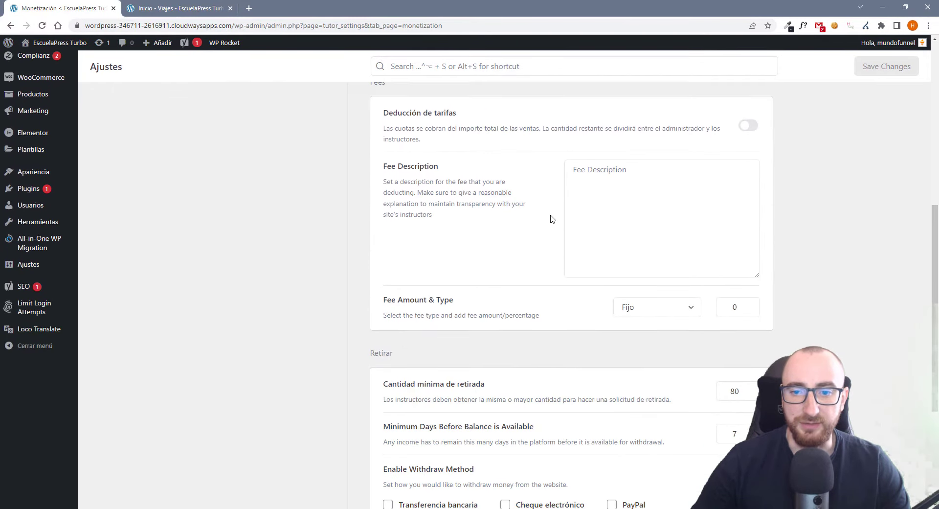
{"action": "scroll", "coordinate": [584, 305], "scroll_direction": "down", "scroll_amount": 4}
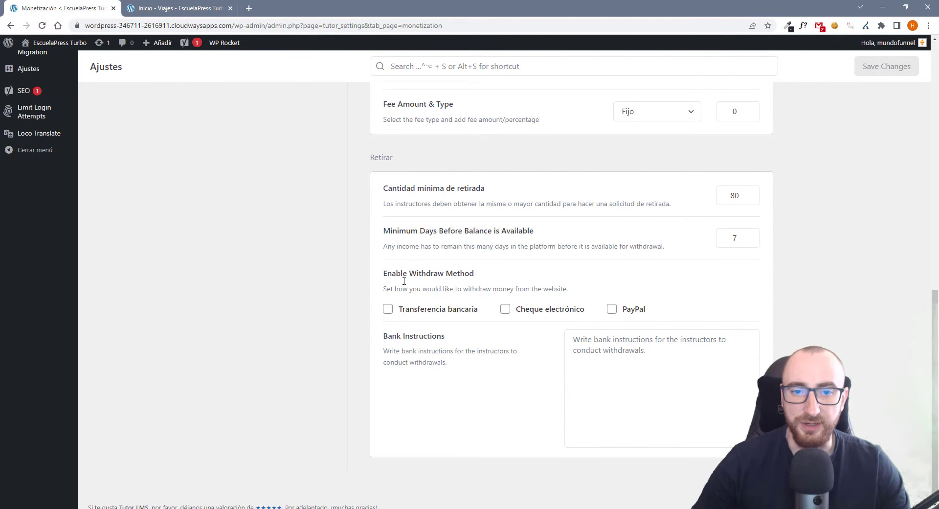
{"action": "scroll", "coordinate": [404, 281], "scroll_direction": "up", "scroll_amount": 1}
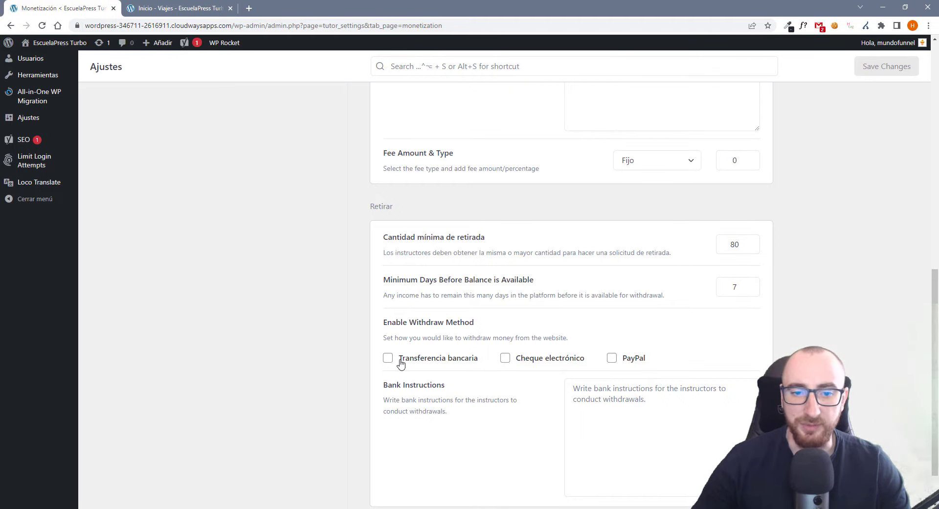
{"action": "scroll", "coordinate": [484, 289], "scroll_direction": "down", "scroll_amount": 1}
{"action": "scroll", "coordinate": [485, 289], "scroll_direction": "up", "scroll_amount": 10}
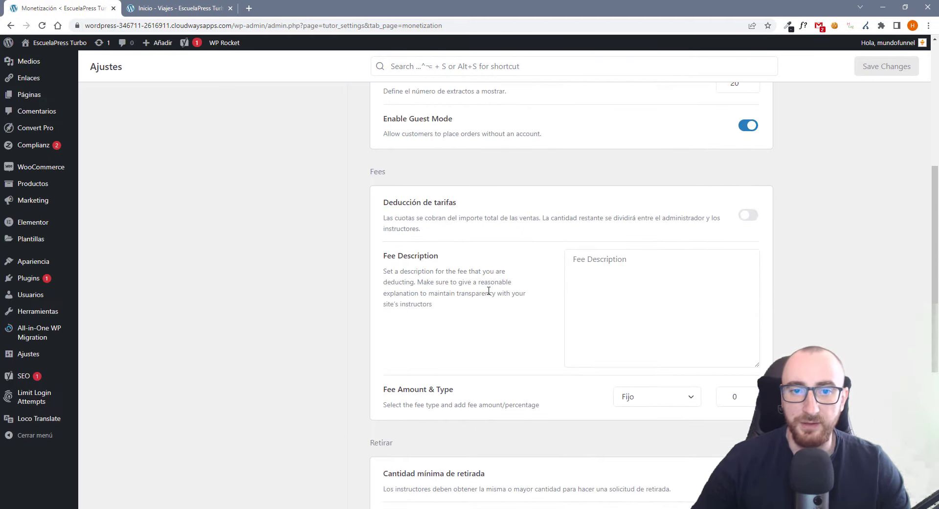
Examine the design settings for the course builder logo, columns per row, course filters, and instructor and student profile layouts.
{"action": "left_click", "coordinate": [275, 218]}
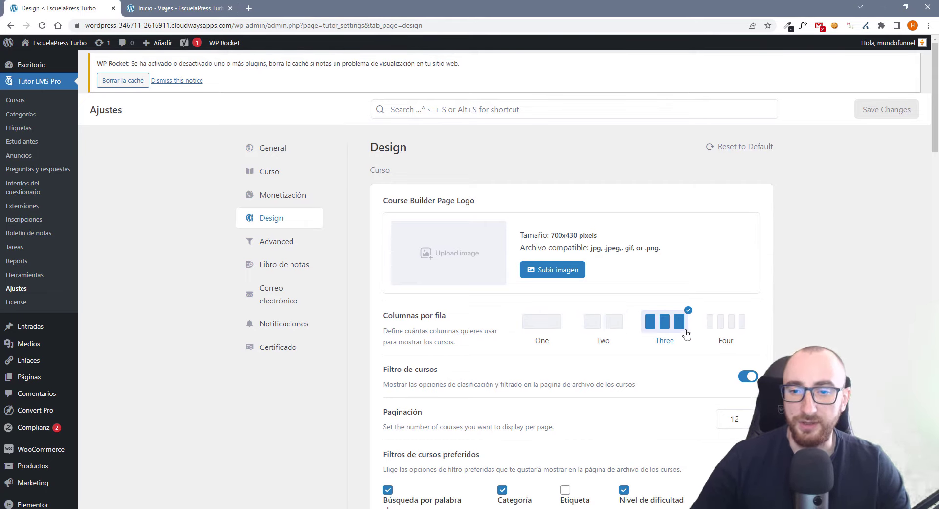
{"action": "scroll", "coordinate": [532, 322], "scroll_direction": "down", "scroll_amount": 1}
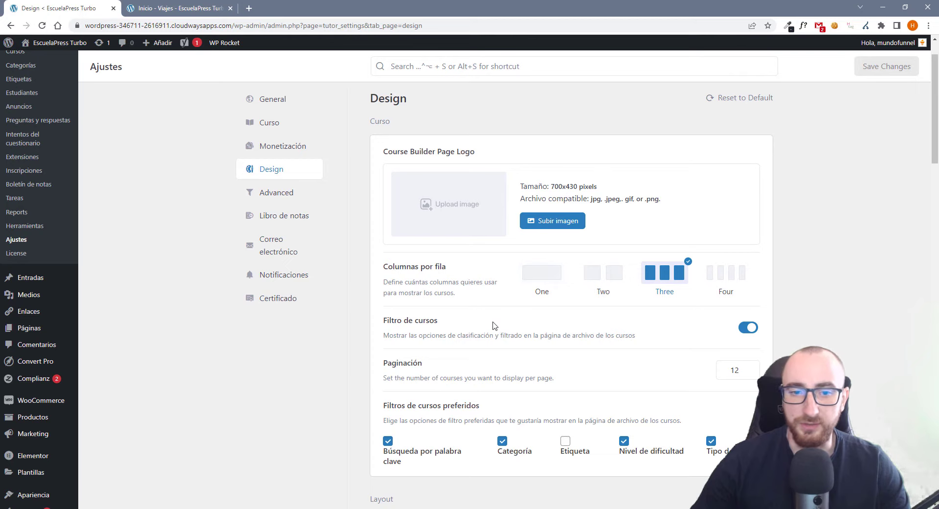
{"action": "scroll", "coordinate": [580, 376], "scroll_direction": "down", "scroll_amount": 3}
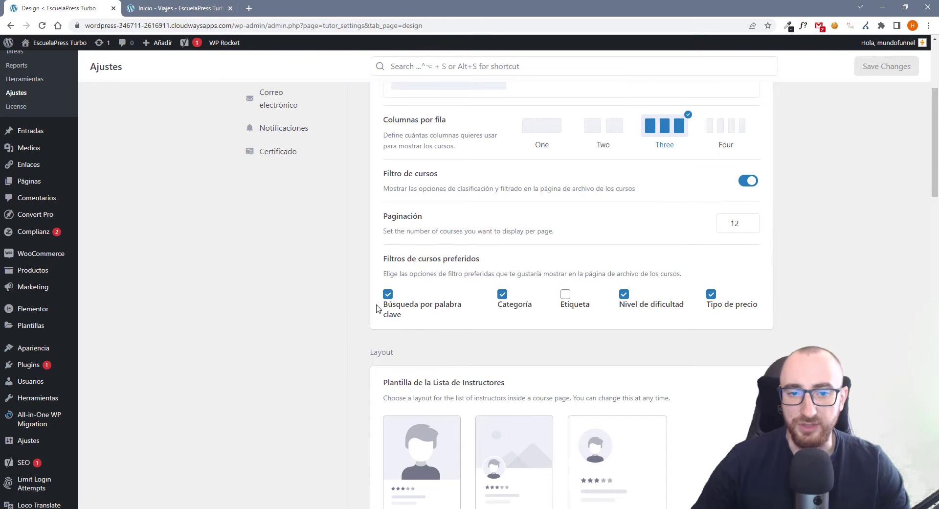
{"action": "scroll", "coordinate": [342, 264], "scroll_direction": "down", "scroll_amount": 4}
{"action": "scroll", "coordinate": [329, 259], "scroll_direction": "down", "scroll_amount": 2}
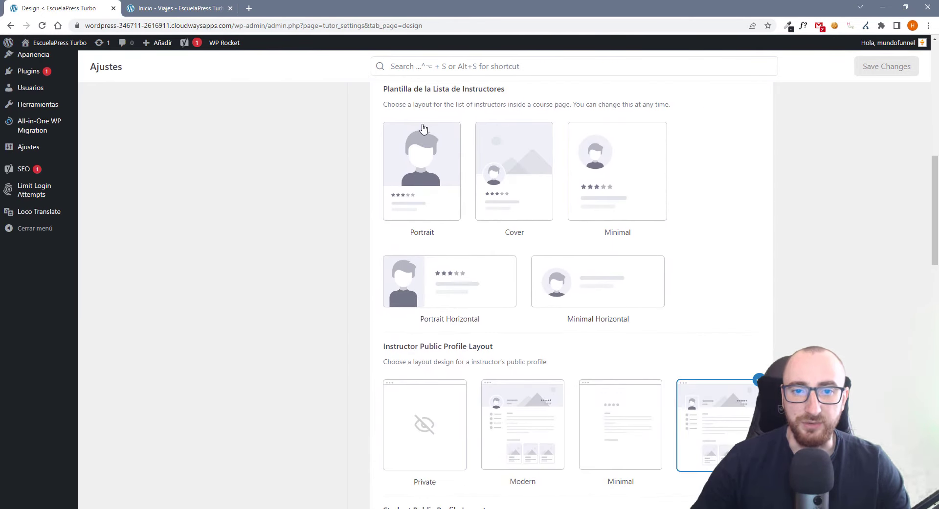
{"action": "scroll", "coordinate": [482, 258], "scroll_direction": "up", "scroll_amount": 2}
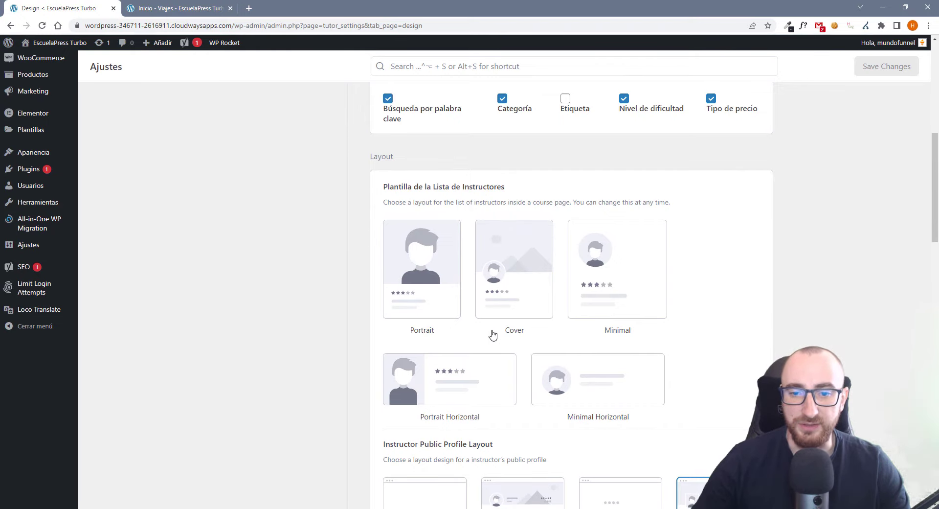
{"action": "scroll", "coordinate": [493, 332], "scroll_direction": "down", "scroll_amount": 1}
{"action": "scroll", "coordinate": [495, 332], "scroll_direction": "down", "scroll_amount": 4}
{"action": "scroll", "coordinate": [587, 245], "scroll_direction": "down", "scroll_amount": 3}
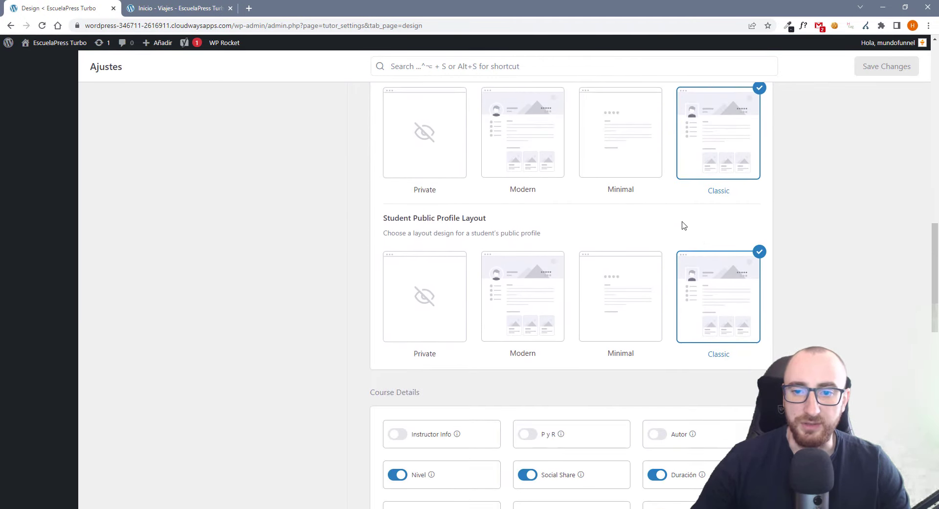
Check the course details toggles, the full list of custom colors and the video player options in the design settings.
{"action": "scroll", "coordinate": [533, 274], "scroll_direction": "down", "scroll_amount": 4}
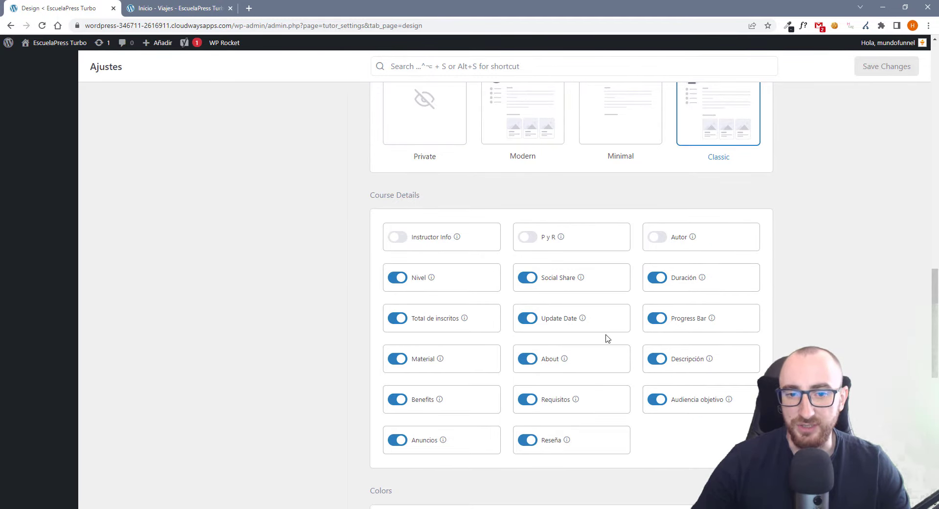
{"action": "scroll", "coordinate": [588, 318], "scroll_direction": "down", "scroll_amount": 7}
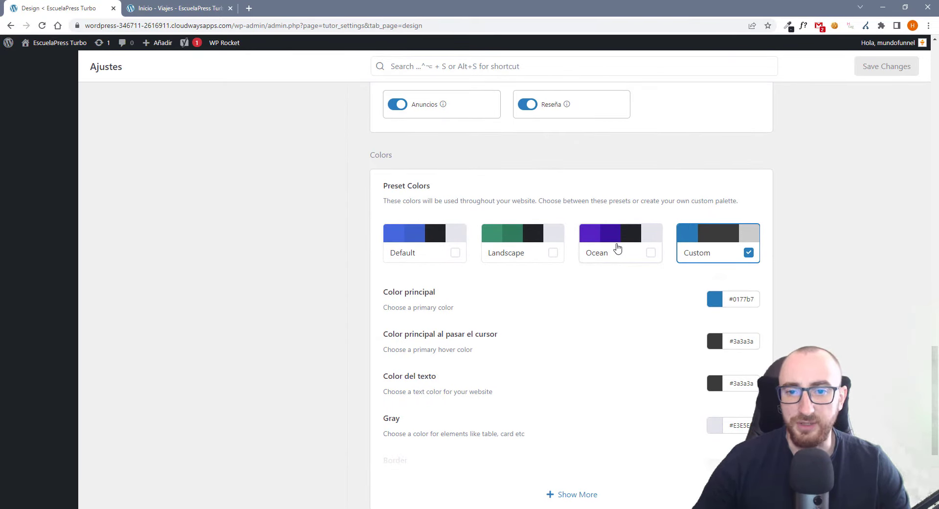
{"action": "left_click", "coordinate": [565, 494]}
{"action": "scroll", "coordinate": [720, 307], "scroll_direction": "down", "scroll_amount": 3}
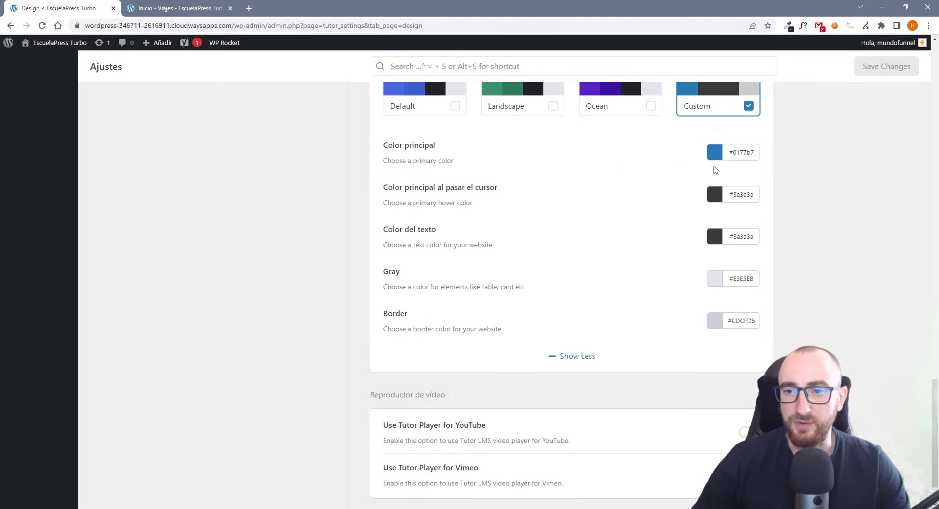
{"action": "scroll", "coordinate": [540, 308], "scroll_direction": "down", "scroll_amount": 1}
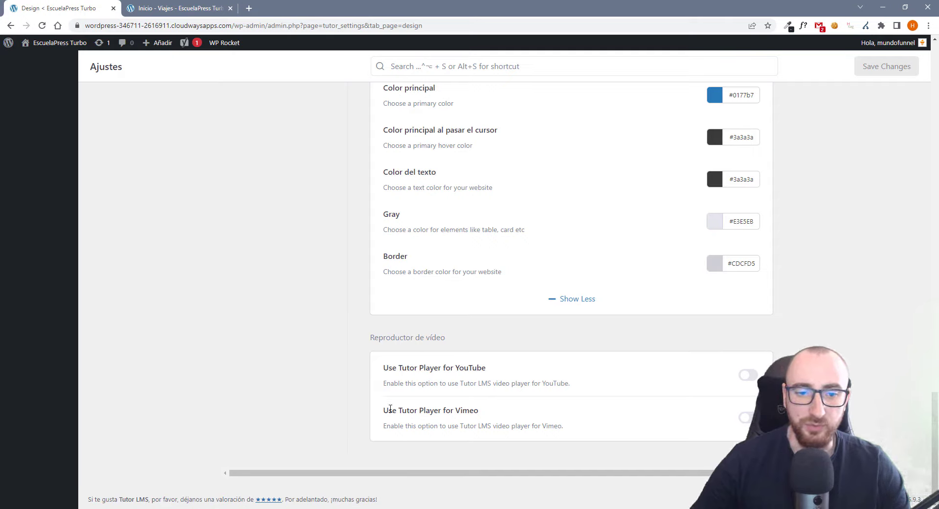
{"action": "scroll", "coordinate": [668, 404], "scroll_direction": "up", "scroll_amount": 15}
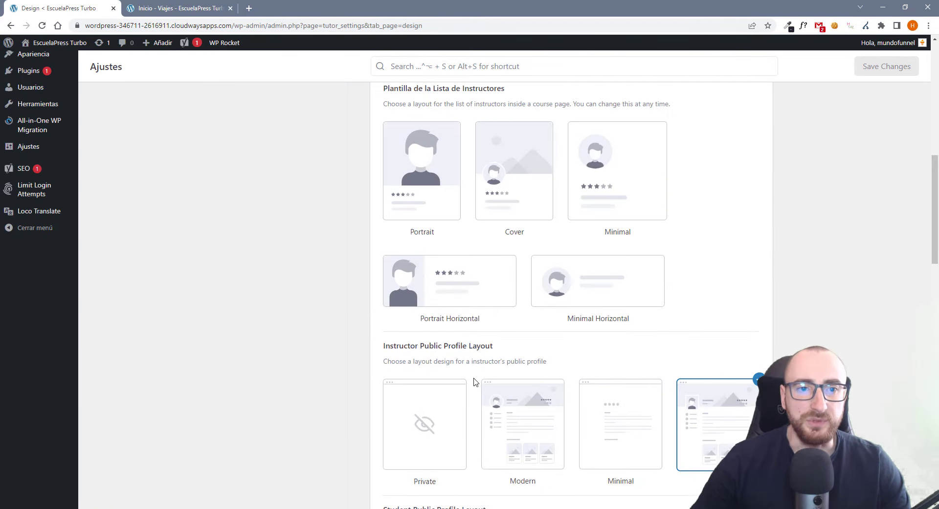
Review the advanced settings, including the registration pages, lesson permalink base, YouTube API key field, and login and maintenance options.
{"action": "left_click", "coordinate": [276, 241]}
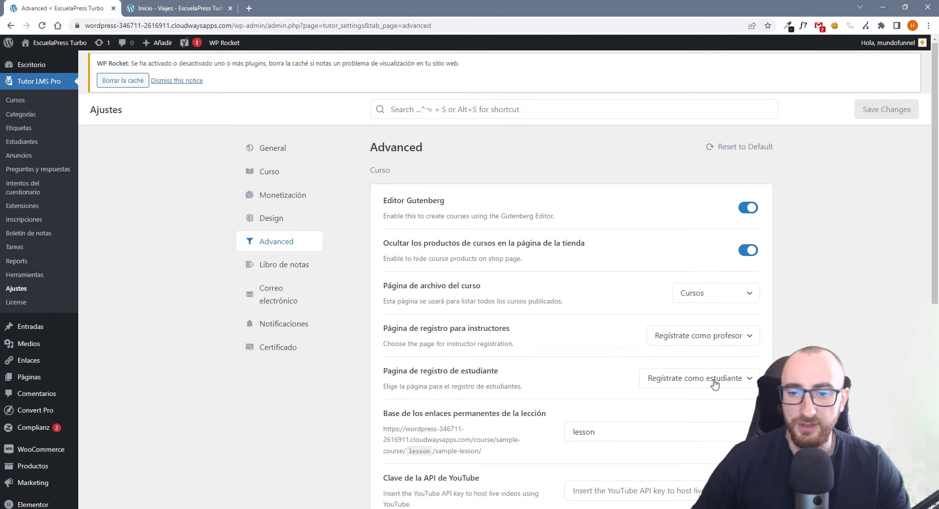
{"action": "scroll", "coordinate": [519, 366], "scroll_direction": "down", "scroll_amount": 4}
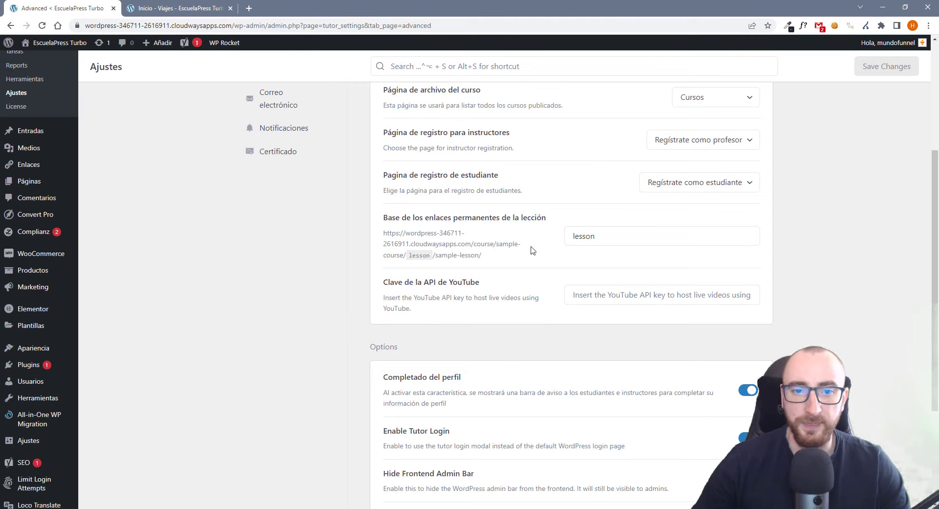
{"action": "double_click", "coordinate": [587, 232]}
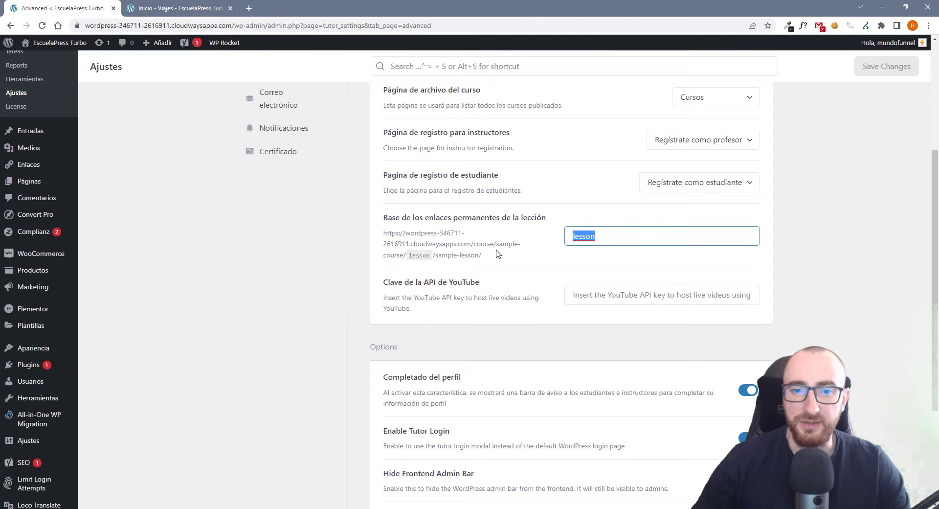
{"action": "left_click", "coordinate": [583, 237]}
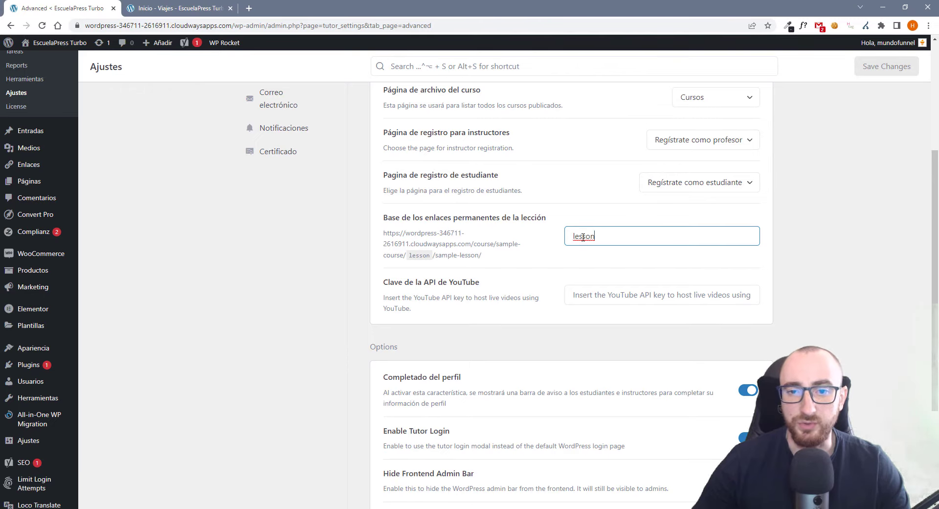
{"action": "double_click", "coordinate": [583, 237]}
{"action": "left_click", "coordinate": [573, 251]}
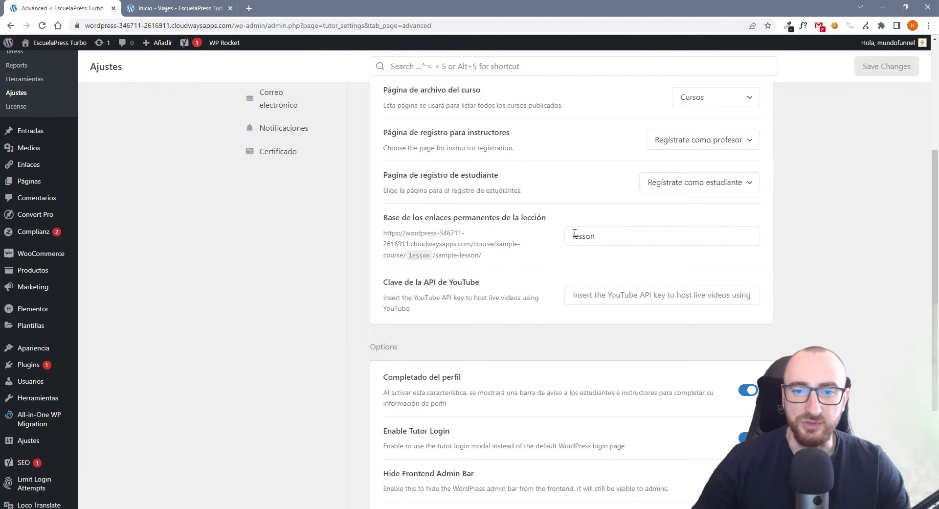
{"action": "scroll", "coordinate": [575, 288], "scroll_direction": "down", "scroll_amount": 3}
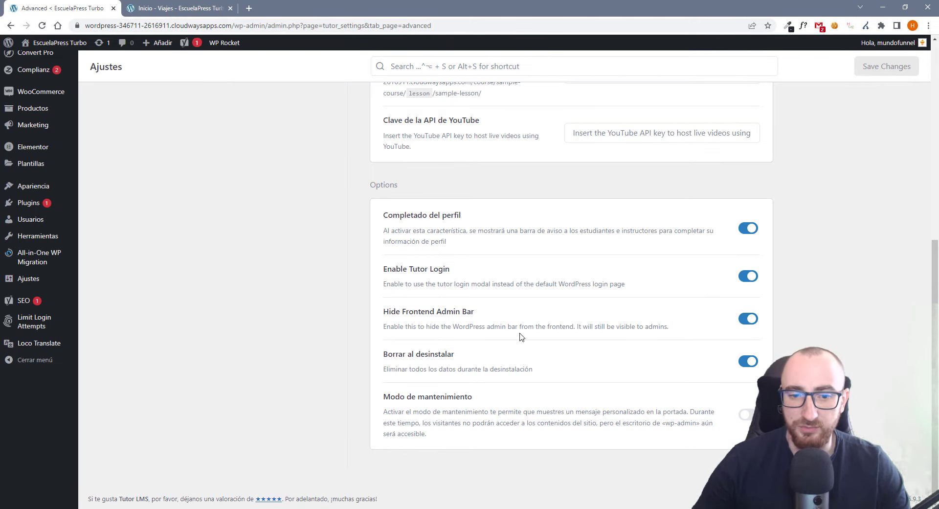
Review the gradebook settings, and the email settings for template logo, sender name, address and footer text.
{"action": "scroll", "coordinate": [521, 336], "scroll_direction": "up", "scroll_amount": 10}
{"action": "left_click", "coordinate": [297, 265]}
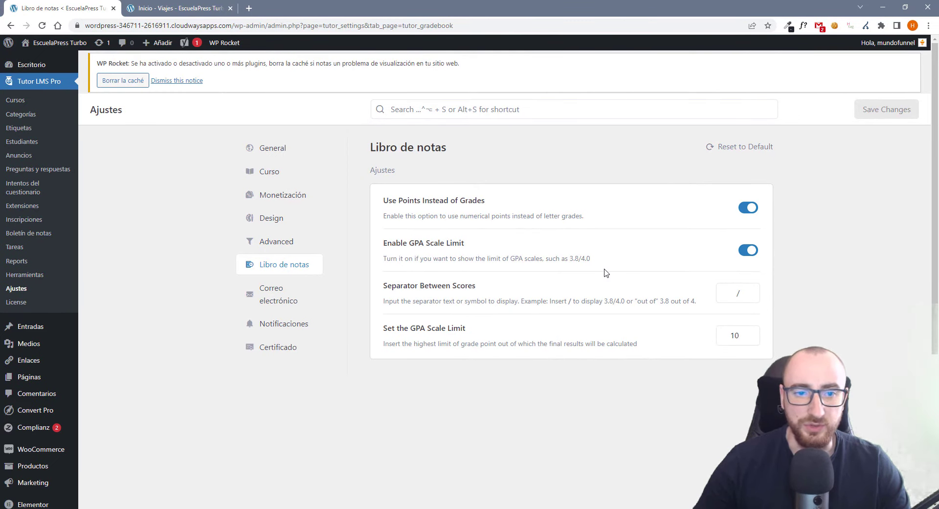
{"action": "left_click", "coordinate": [273, 299]}
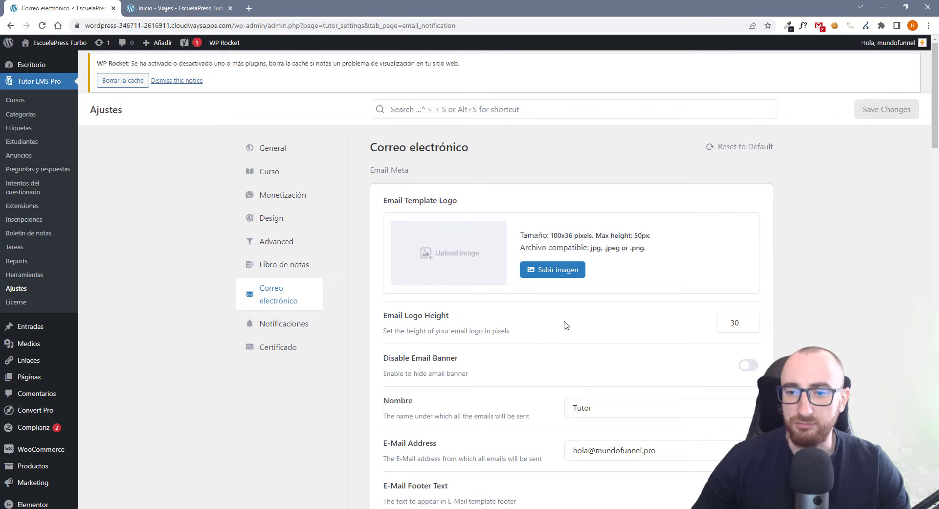
{"action": "scroll", "coordinate": [566, 325], "scroll_direction": "down", "scroll_amount": 5}
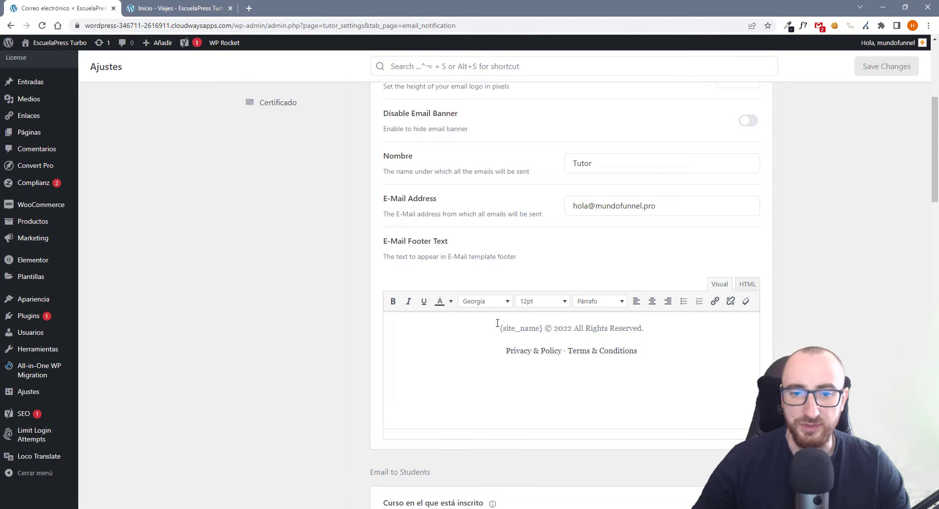
{"action": "scroll", "coordinate": [495, 314], "scroll_direction": "down", "scroll_amount": 10}
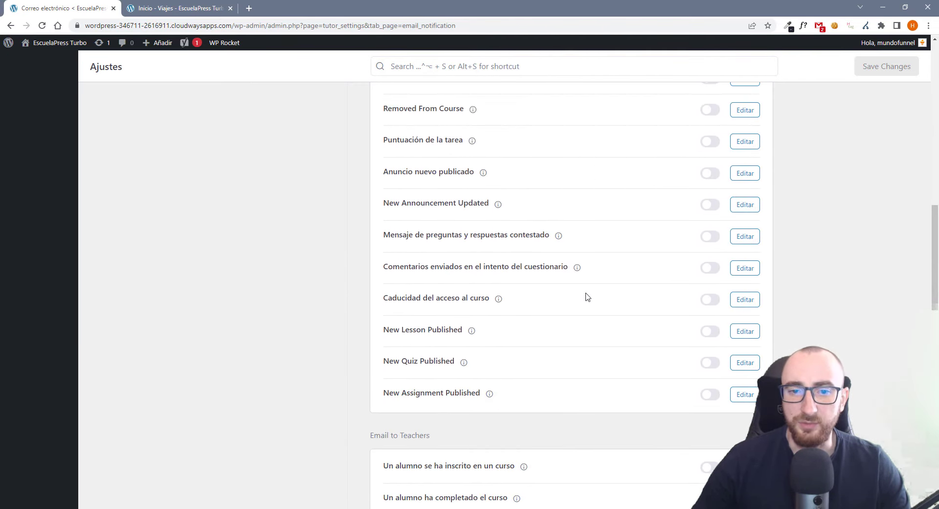
Check the email notification toggles for students, teachers and admin, and the email sending options.
{"action": "scroll", "coordinate": [585, 309], "scroll_direction": "up", "scroll_amount": 3}
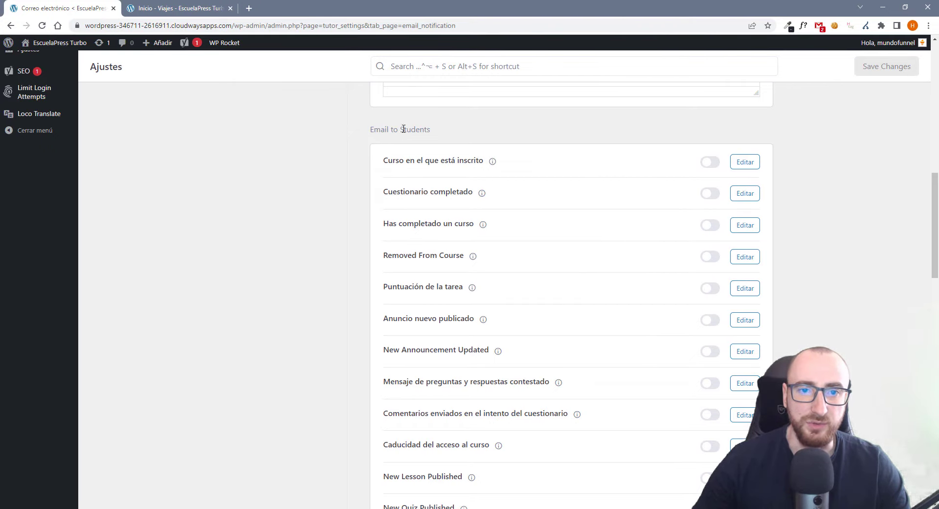
{"action": "scroll", "coordinate": [406, 299], "scroll_direction": "down", "scroll_amount": 10}
{"action": "scroll", "coordinate": [394, 191], "scroll_direction": "up", "scroll_amount": 1}
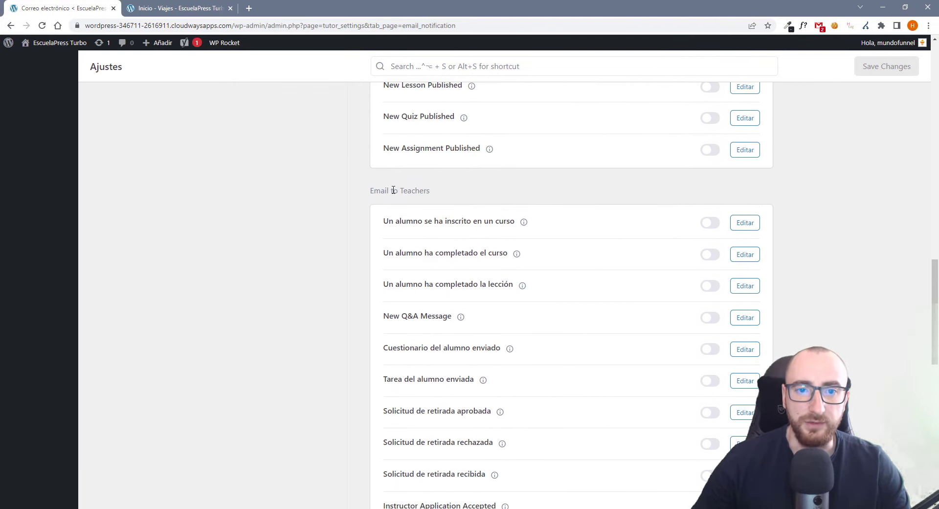
{"action": "scroll", "coordinate": [439, 250], "scroll_direction": "down", "scroll_amount": 4}
{"action": "scroll", "coordinate": [438, 250], "scroll_direction": "down", "scroll_amount": 6}
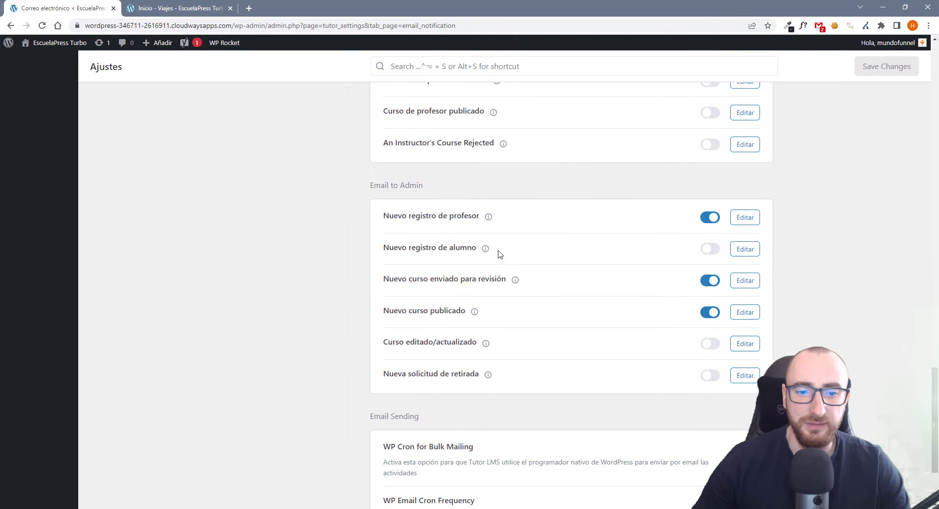
{"action": "scroll", "coordinate": [498, 253], "scroll_direction": "down", "scroll_amount": 3}
{"action": "scroll", "coordinate": [650, 298], "scroll_direction": "up", "scroll_amount": 2}
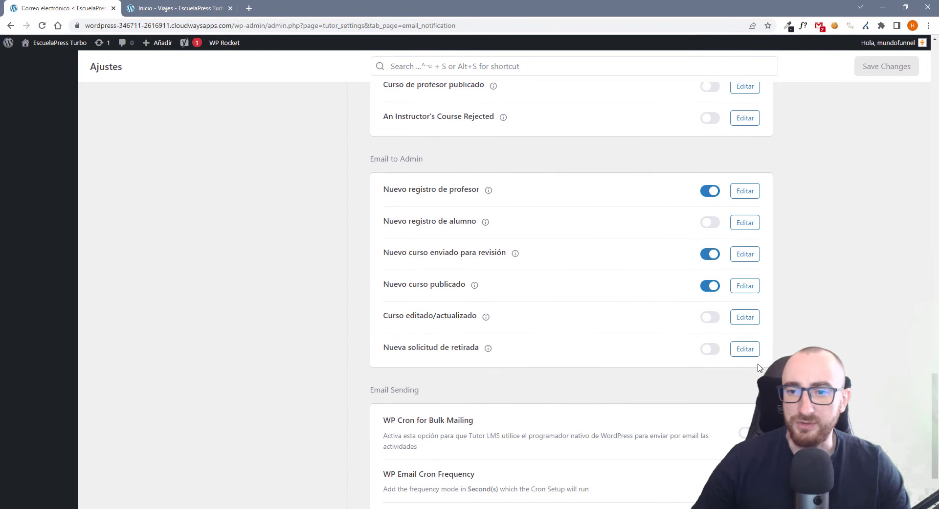
Open the admin email template for Nuevo registro de profesor and look over its content and preview.
{"action": "scroll", "coordinate": [748, 235], "scroll_direction": "up", "scroll_amount": 5}
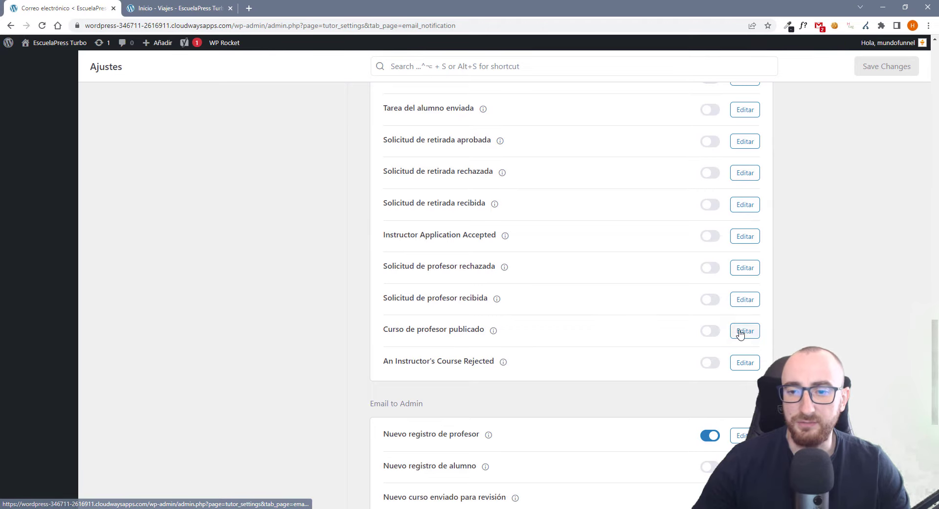
{"action": "left_click", "coordinate": [741, 435]}
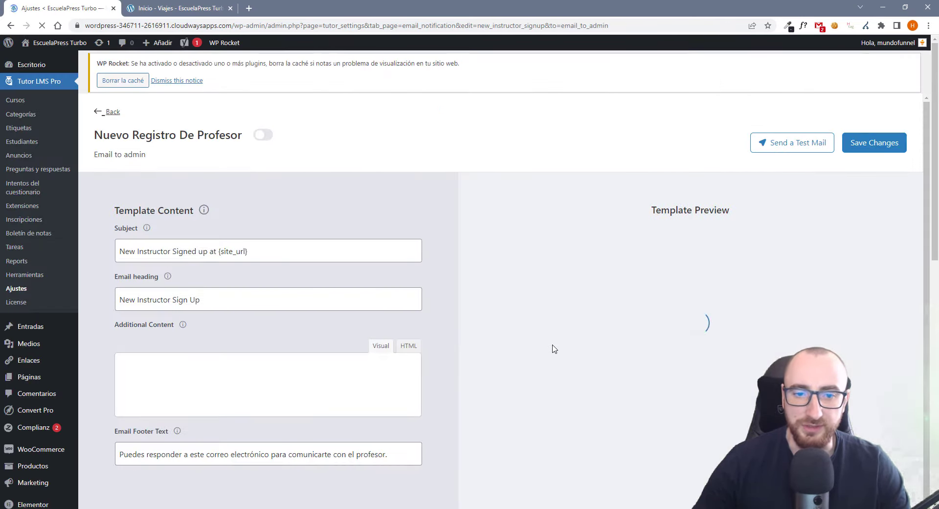
{"action": "scroll", "coordinate": [158, 346], "scroll_direction": "down", "scroll_amount": 2}
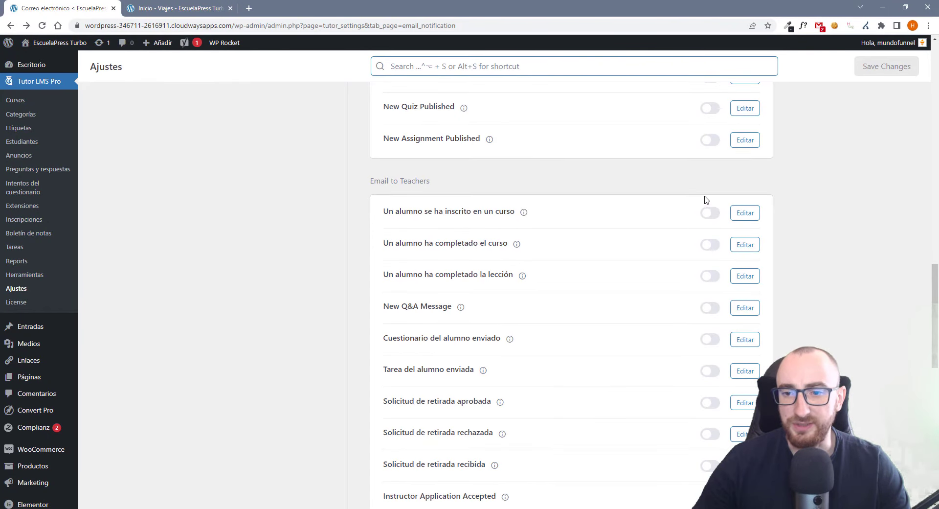
Return to the email settings list, then review the notification settings and the legacy certificate settings.
{"action": "scroll", "coordinate": [605, 320], "scroll_direction": "up", "scroll_amount": 12}
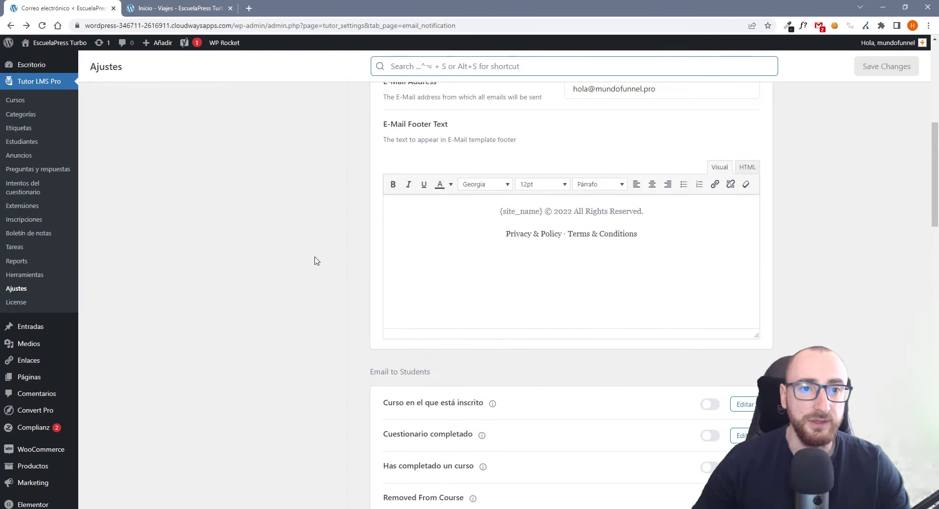
{"action": "scroll", "coordinate": [315, 260], "scroll_direction": "up", "scroll_amount": 6}
{"action": "left_click", "coordinate": [276, 323]}
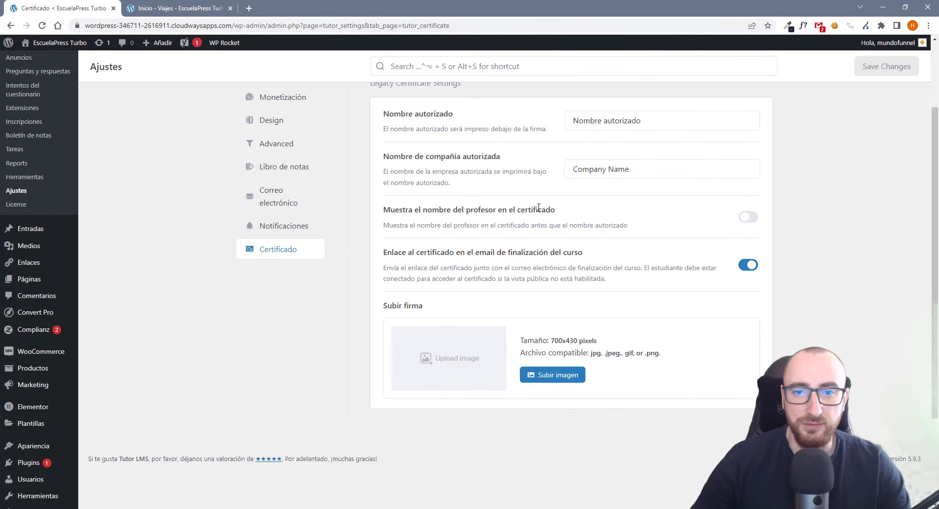
{"action": "scroll", "coordinate": [538, 208], "scroll_direction": "up", "scroll_amount": 1}
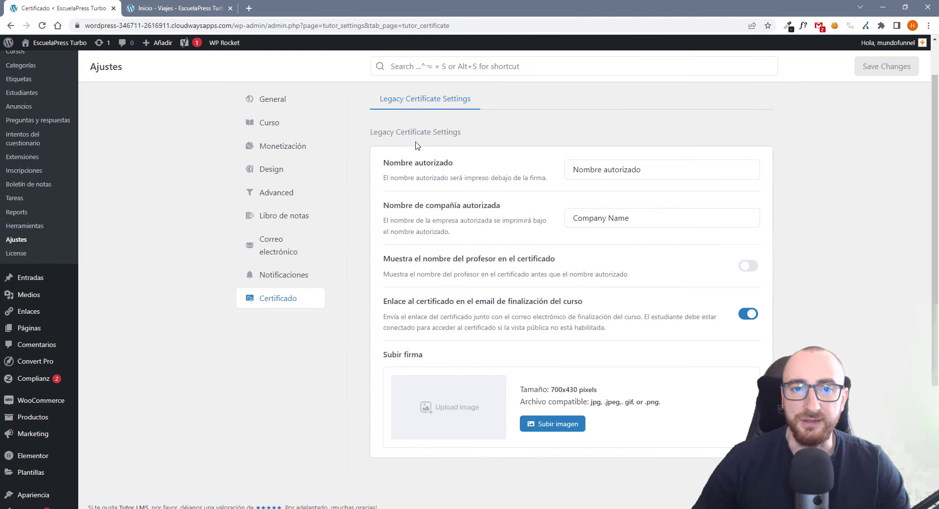
{"action": "scroll", "coordinate": [416, 145], "scroll_direction": "up", "scroll_amount": 1}
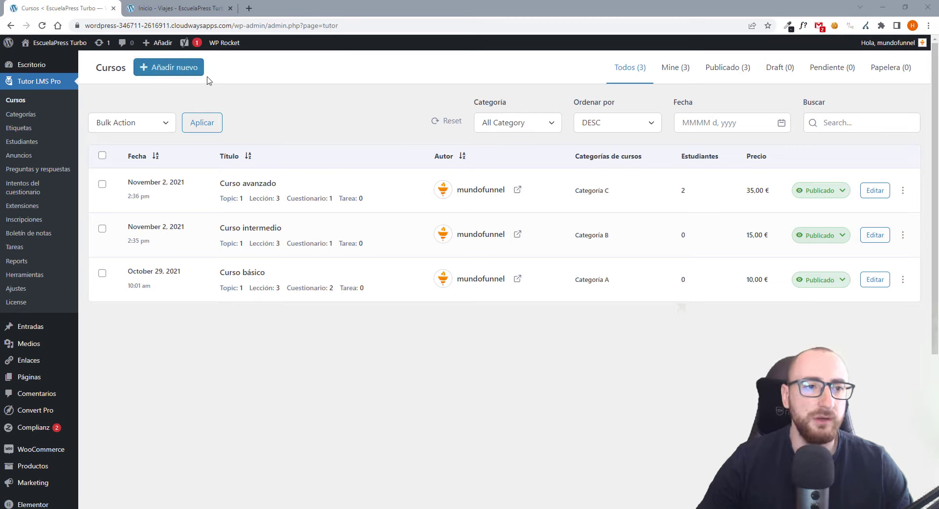
Create a new course titled "Nuevo curso" with the "Lorem fistrum" placeholder paragraph as its description.
{"action": "left_click", "coordinate": [164, 68]}
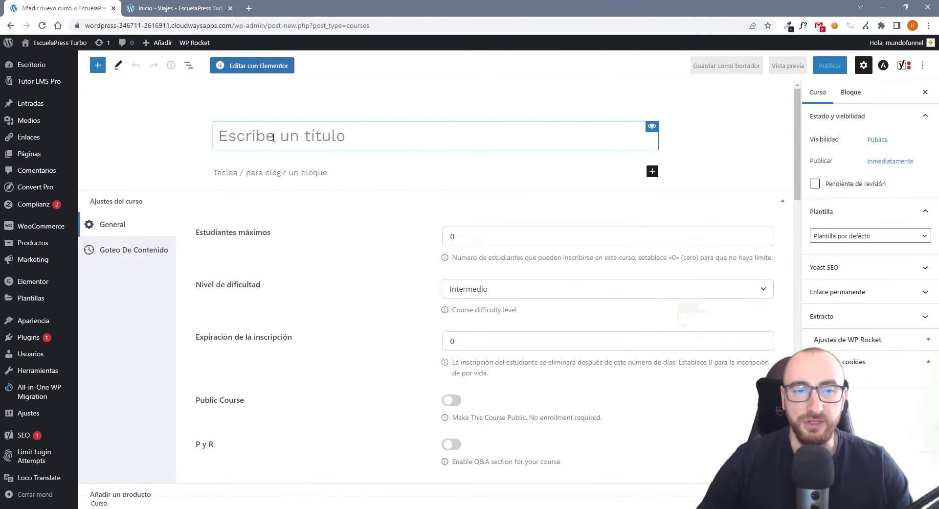
{"action": "type", "text": "Nuevo curso"}
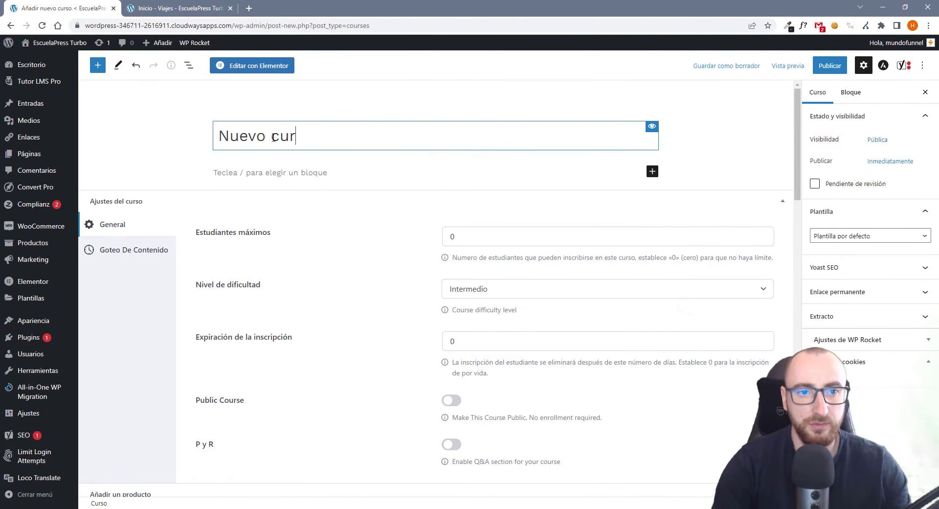
{"action": "left_click", "coordinate": [266, 175]}
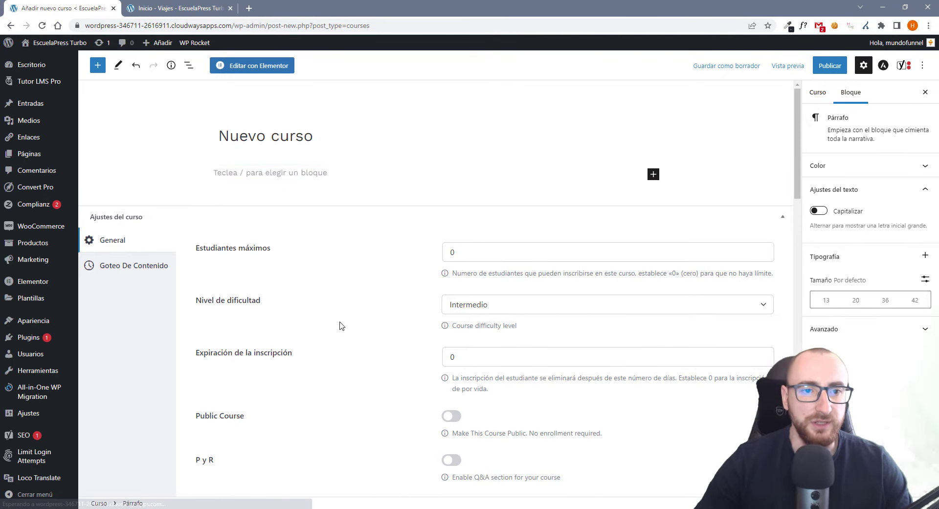
{"action": "type", "text": "Lorem fistrum por la gloria de mi madre esse jarl aliqua llevame al sircoo. De la pradera ullamco qué dise usteer está la cosa muy malar. Lorem fistrum por la gloria de mi madre esse jarl aliqua llevame al sircoo. De la pradera ullamco qué dise usteer está la cosa muy malar."}
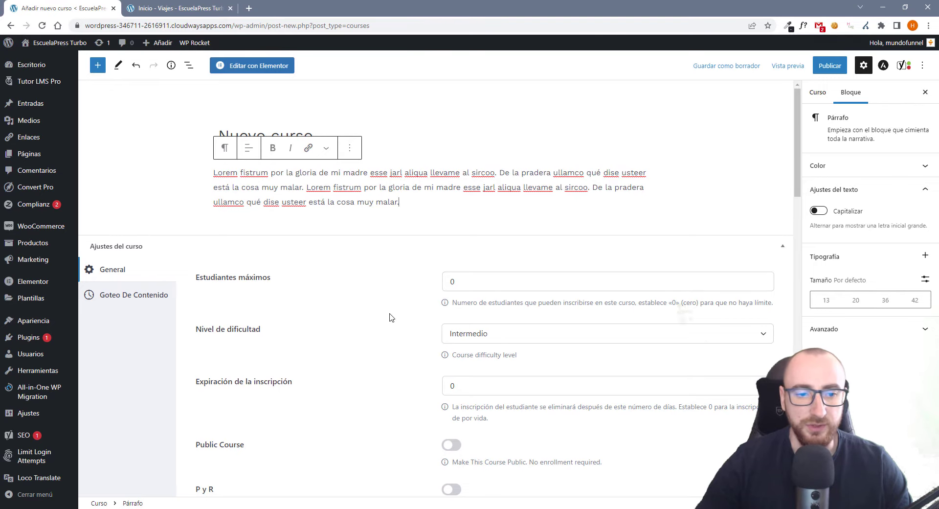
Review the course's general settings and linkable products, and set its course type to Pagado.
{"action": "scroll", "coordinate": [391, 317], "scroll_direction": "down", "scroll_amount": 3}
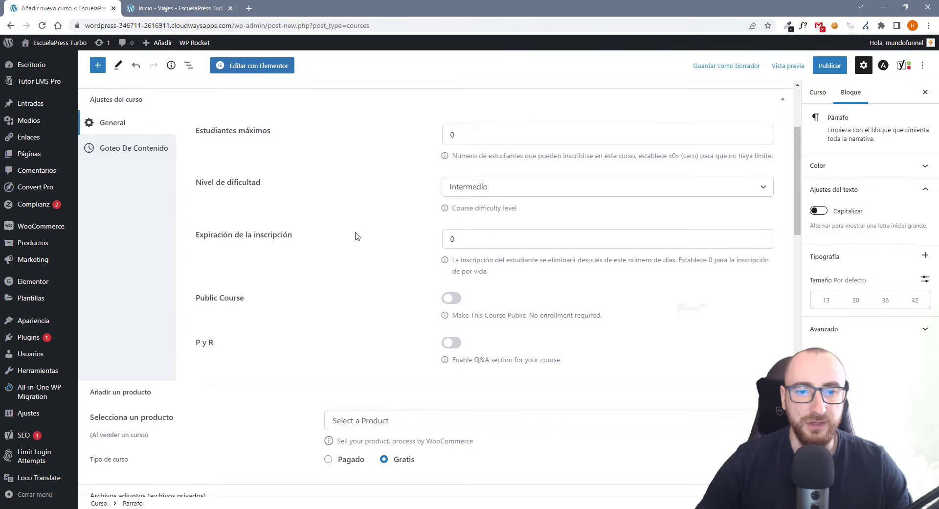
{"action": "scroll", "coordinate": [329, 295], "scroll_direction": "down", "scroll_amount": 2}
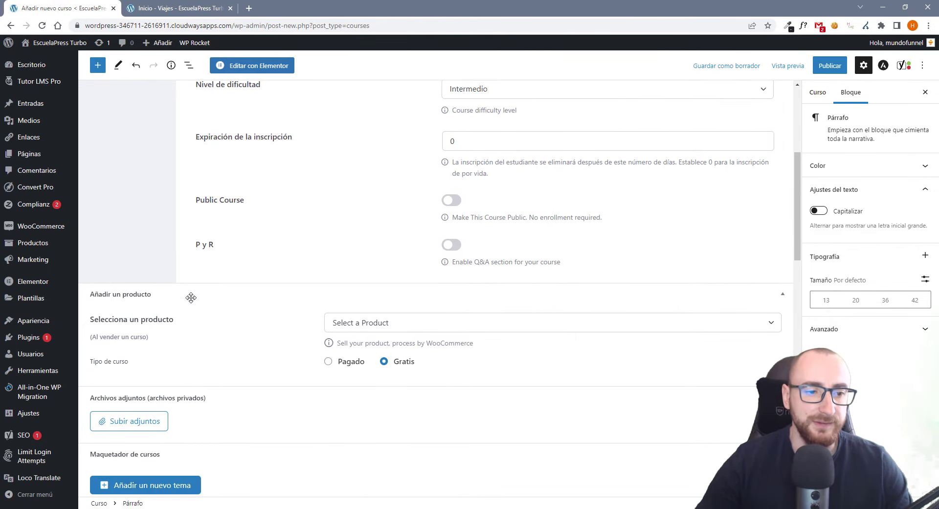
{"action": "left_click", "coordinate": [409, 324]}
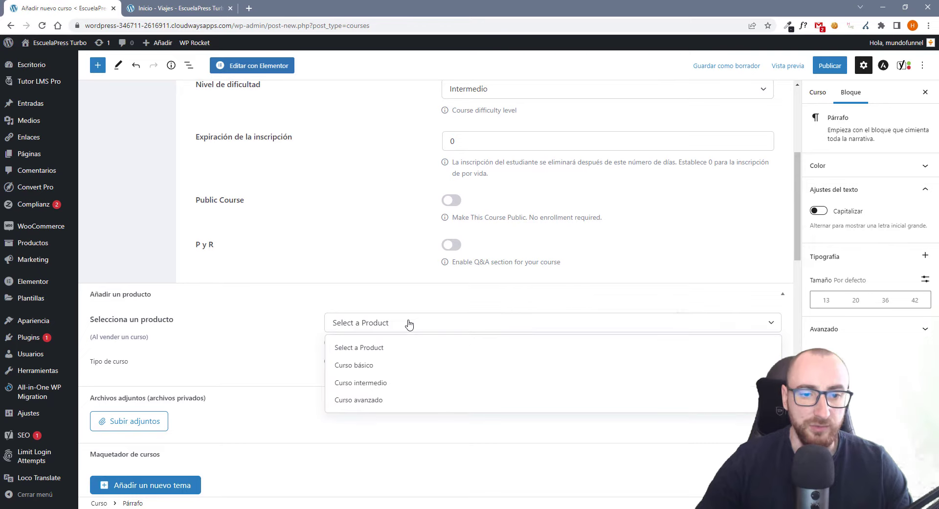
{"action": "left_click", "coordinate": [343, 305]}
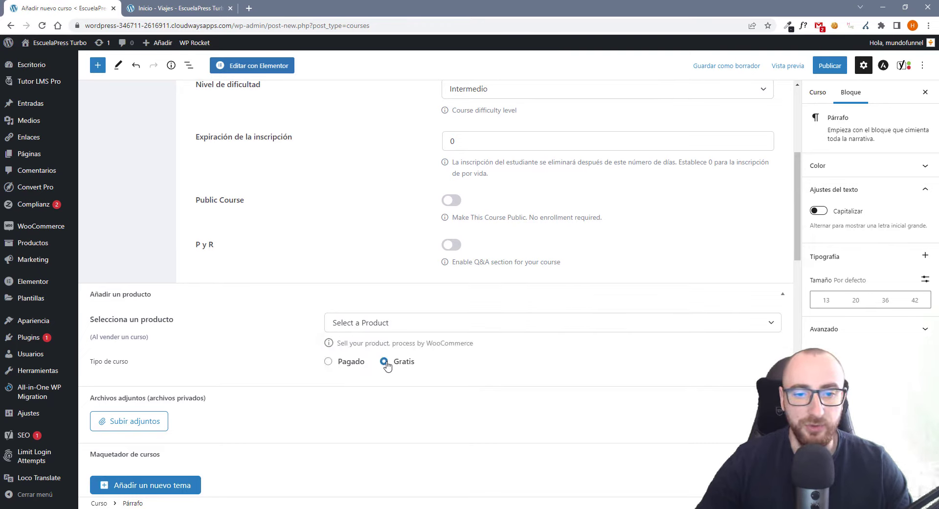
{"action": "left_click", "coordinate": [328, 362]}
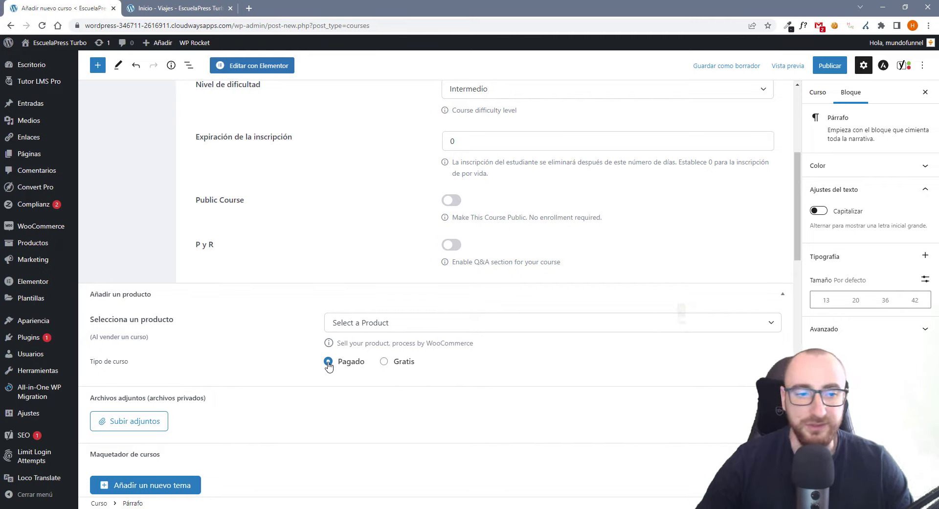
{"action": "left_click", "coordinate": [375, 327]}
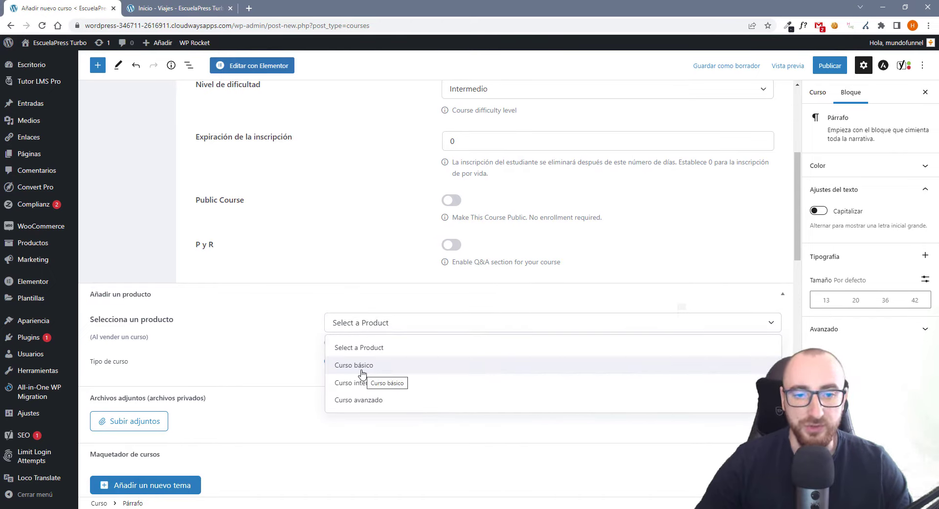
{"action": "left_click", "coordinate": [291, 327]}
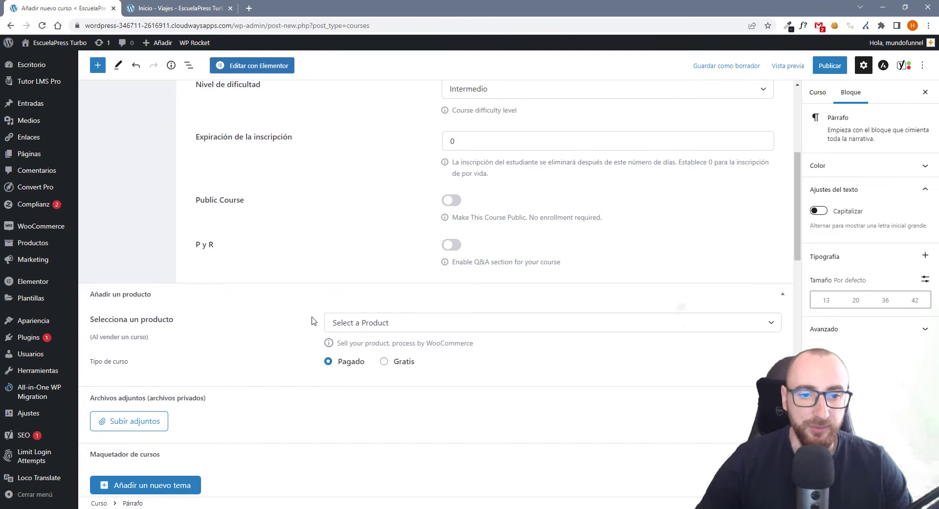
Add a topic named "Tema 1" in the course builder, with the "Lorem fistrum" placeholder text as its summary.
{"action": "scroll", "coordinate": [212, 341], "scroll_direction": "down", "scroll_amount": 4}
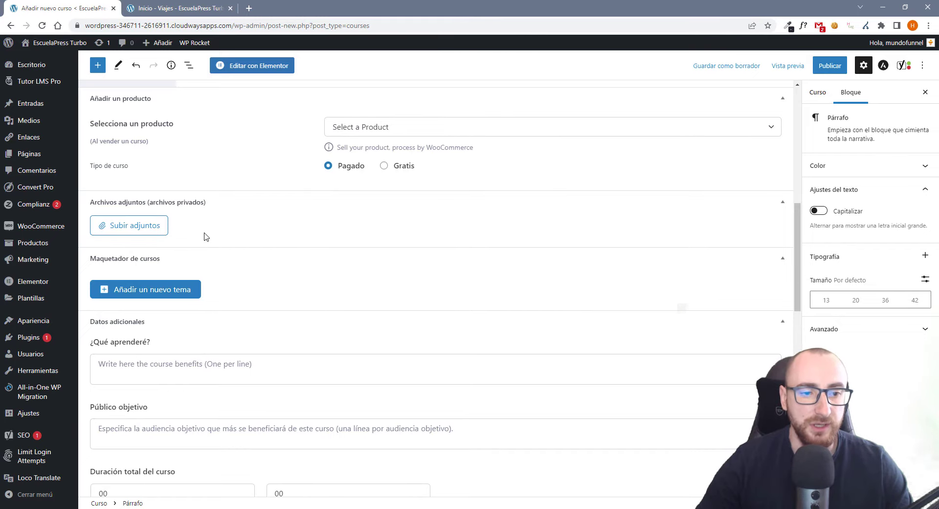
{"action": "scroll", "coordinate": [157, 299], "scroll_direction": "down", "scroll_amount": 1}
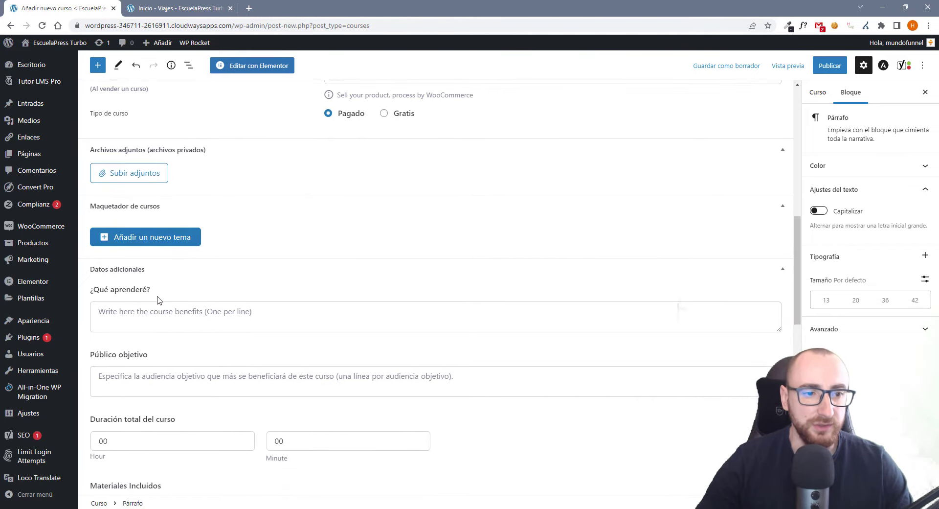
{"action": "scroll", "coordinate": [158, 299], "scroll_direction": "down", "scroll_amount": 2}
{"action": "left_click", "coordinate": [177, 143]}
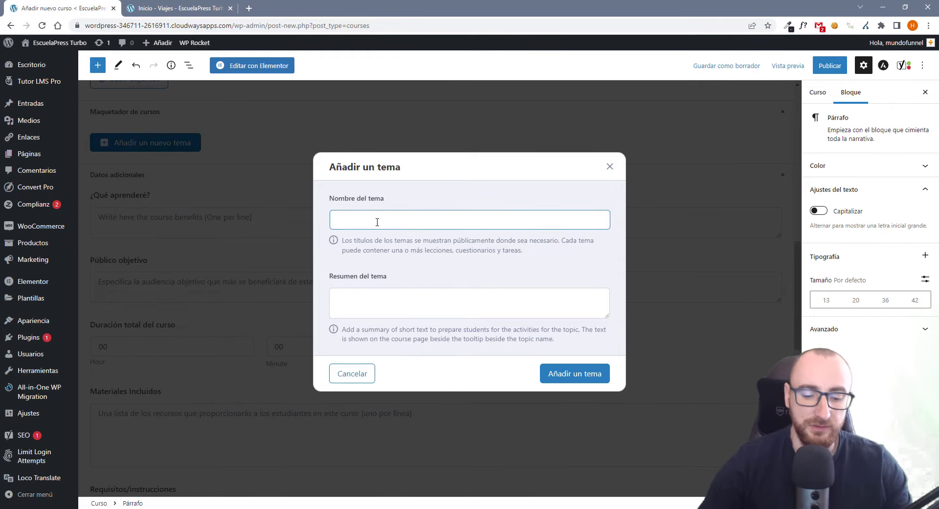
{"action": "type", "text": "Tema 1"}
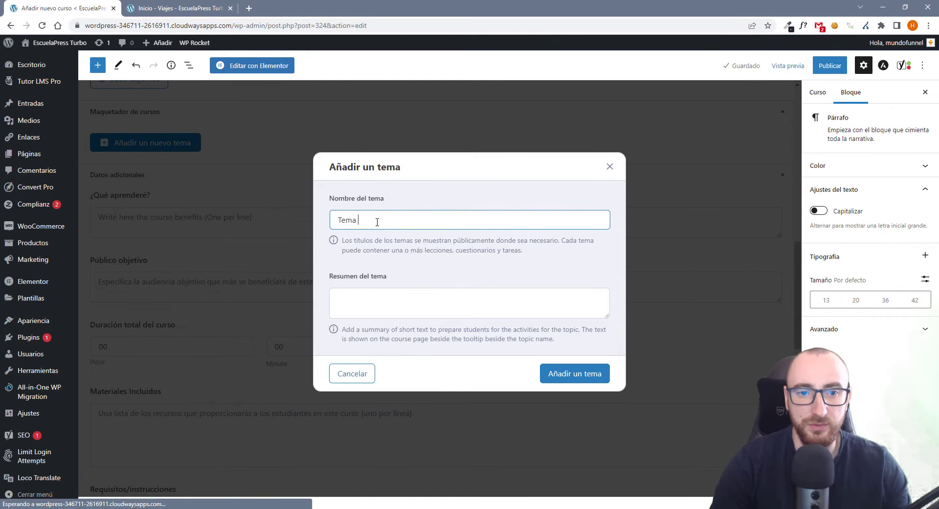
{"action": "left_click", "coordinate": [388, 309]}
{"action": "key", "text": "ctrl+v"}
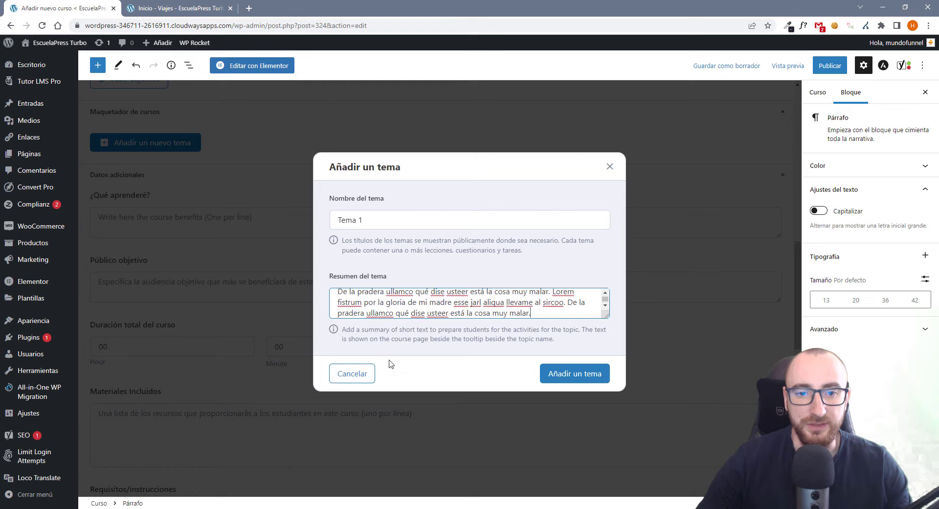
{"action": "left_click", "coordinate": [582, 378]}
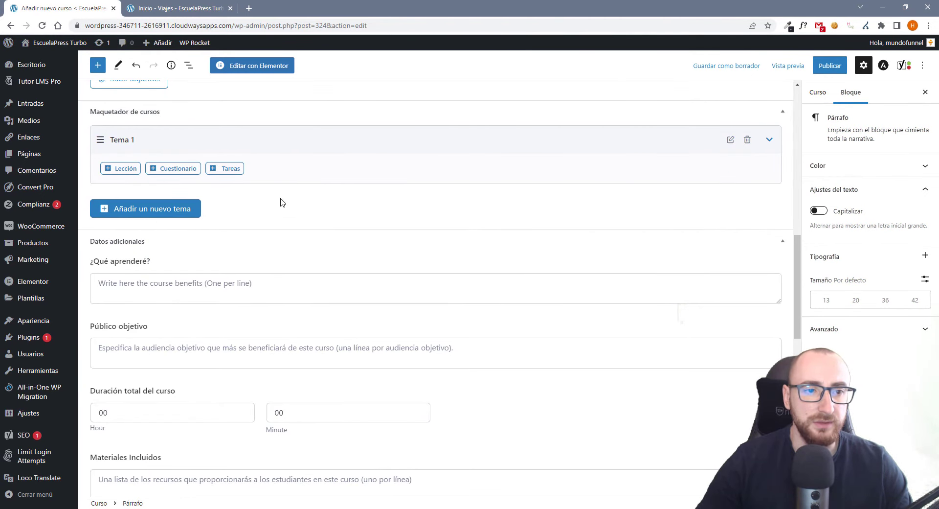
Start a new lesson under Tema 1 and fill its content with the "Lorem fistrum" placeholder text.
{"action": "left_click", "coordinate": [176, 168]}
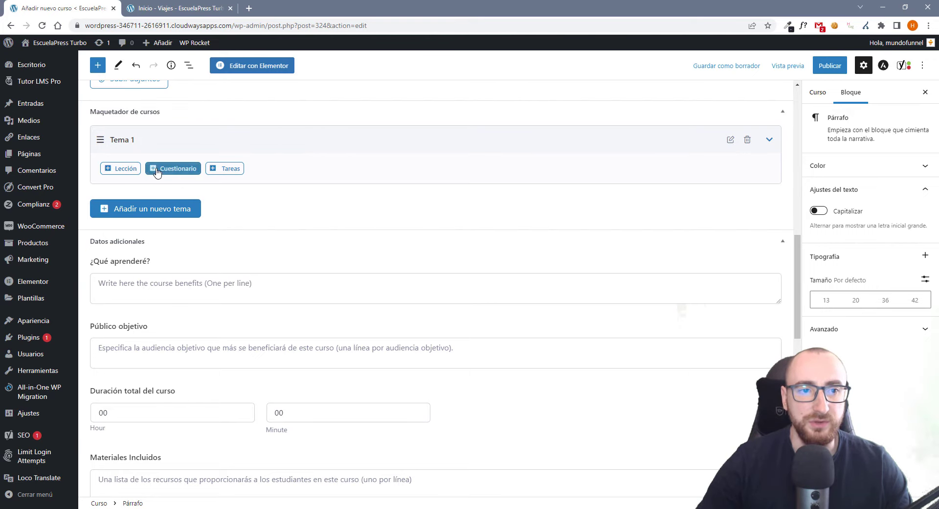
{"action": "left_click", "coordinate": [121, 169]}
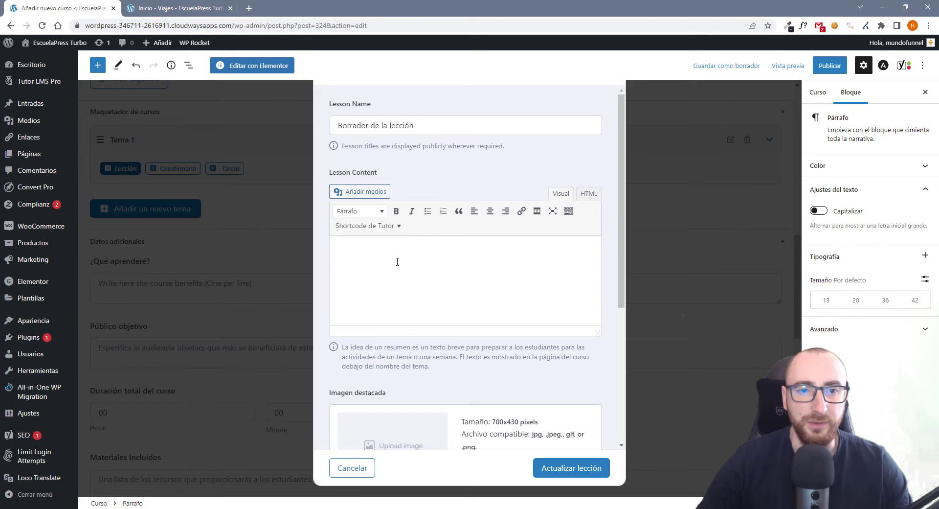
{"action": "left_click_drag", "start_coordinate": [427, 126], "coordinate": [361, 127]}
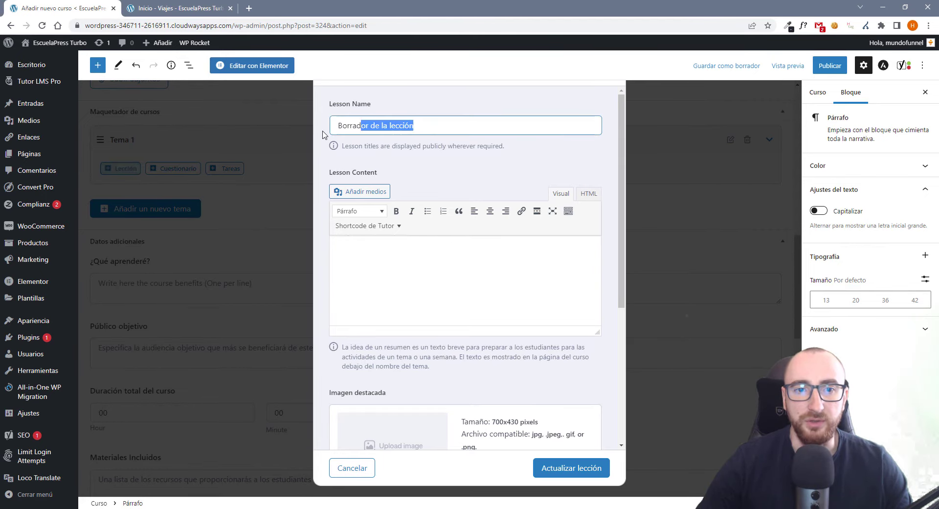
{"action": "left_click", "coordinate": [388, 276]}
{"action": "type", "text": "Lorem fistrum por la gloria de mi madre esse jarl aliqua llevame al sircoo. De la pradera ullamco qué dise usteer está la cosa muy malar. Lorem fistrum por la gloria de mi madre esse jarl aliqua llevame al sircoo. De la pradera ullamco qué dise usteer está la cosa muy malar."}
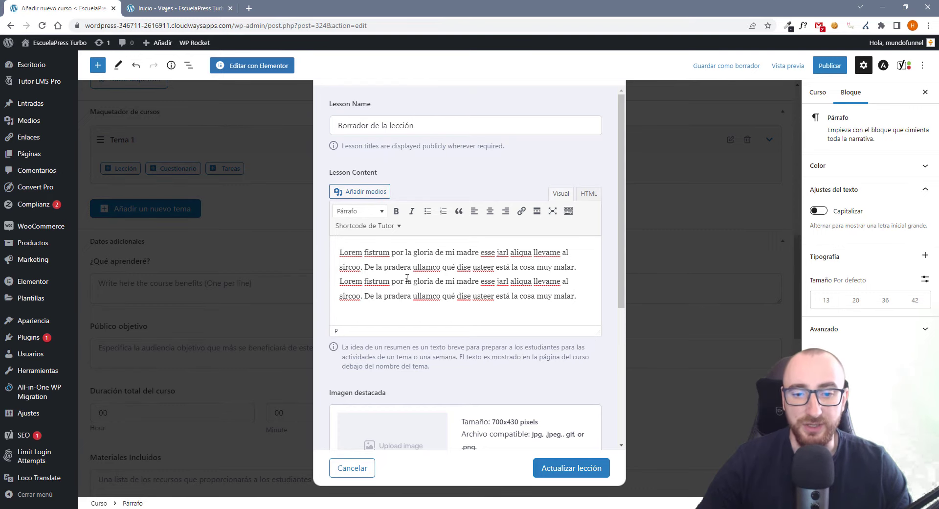
Set the lesson's video source to YouTube, review its playback time and attachment fields, and save the lesson.
{"action": "scroll", "coordinate": [417, 331], "scroll_direction": "down", "scroll_amount": 3}
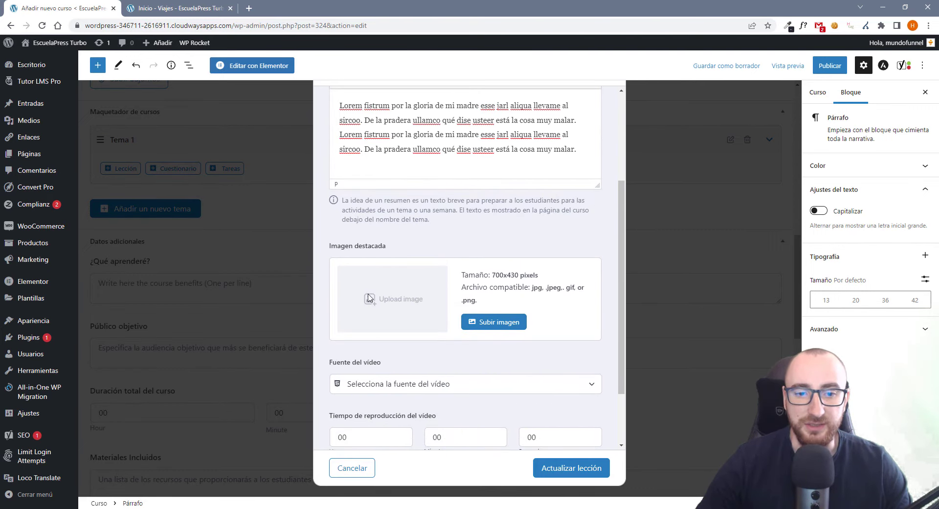
{"action": "scroll", "coordinate": [372, 300], "scroll_direction": "down", "scroll_amount": 1}
{"action": "left_click", "coordinate": [519, 341]}
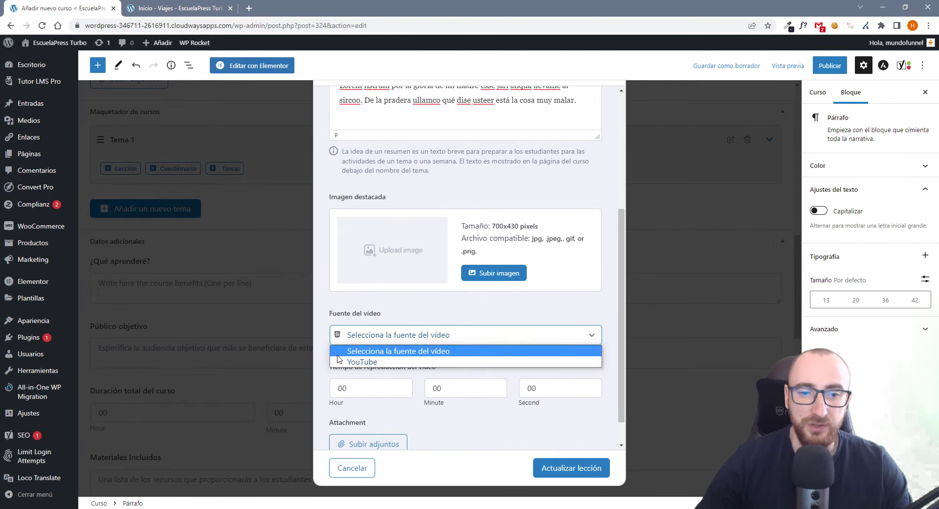
{"action": "left_click", "coordinate": [377, 362]}
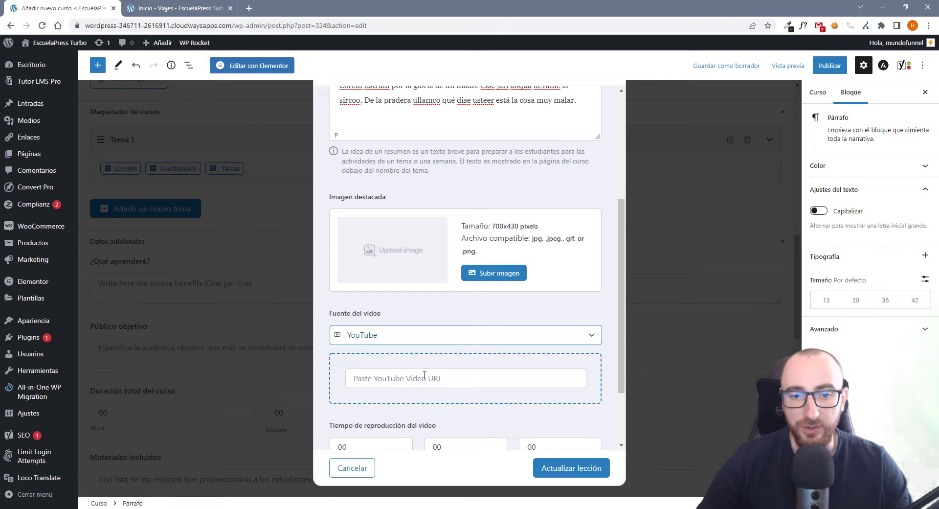
{"action": "scroll", "coordinate": [425, 375], "scroll_direction": "down", "scroll_amount": 2}
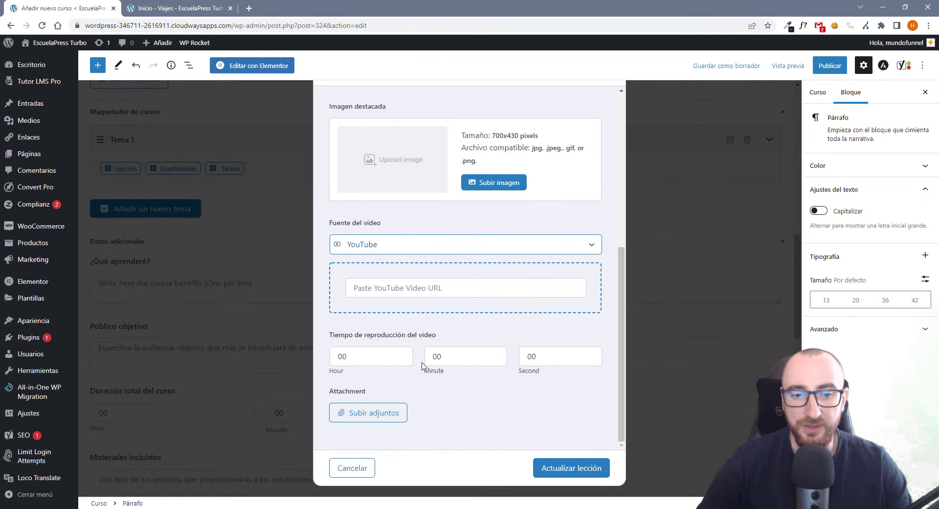
{"action": "scroll", "coordinate": [423, 290], "scroll_direction": "up", "scroll_amount": 6}
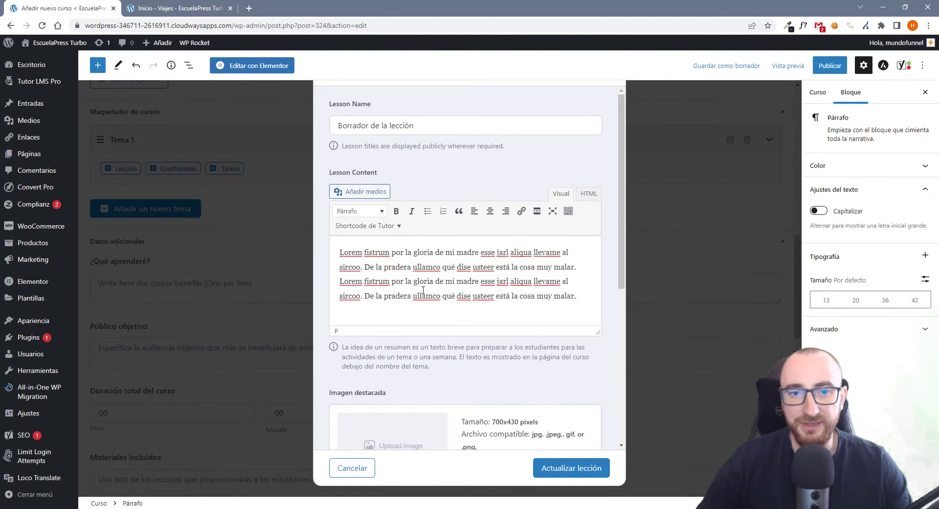
{"action": "left_click", "coordinate": [579, 477]}
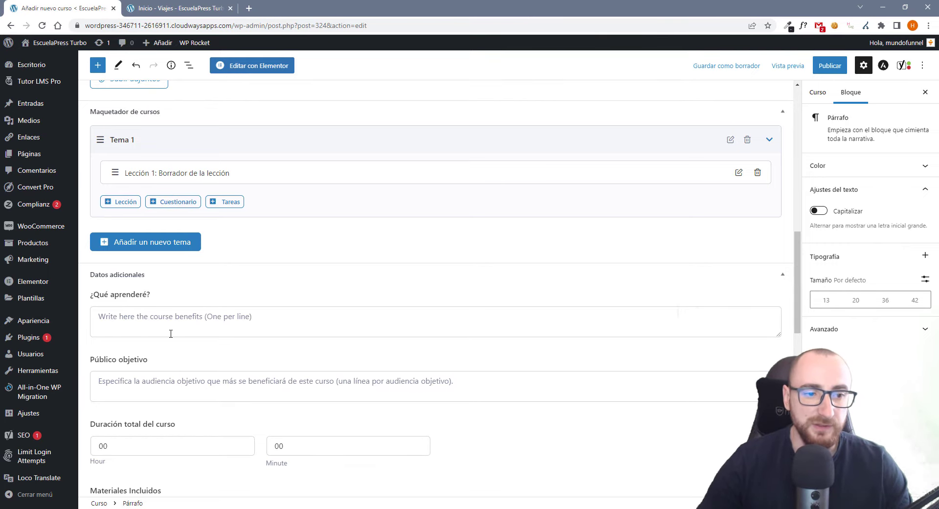
Review the course's additional data fields and set its introduction video source to YouTube, leaving the video URL empty.
{"action": "scroll", "coordinate": [148, 315], "scroll_direction": "down", "scroll_amount": 2}
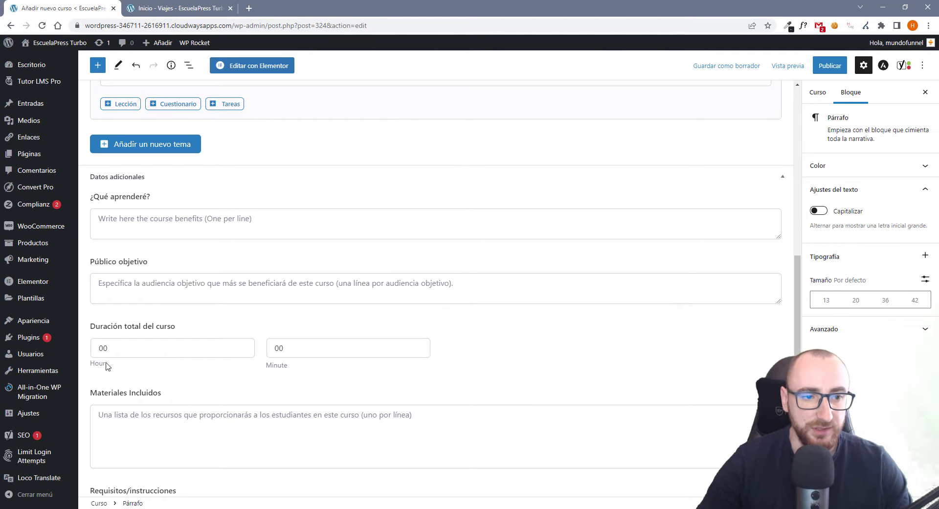
{"action": "scroll", "coordinate": [117, 342], "scroll_direction": "down", "scroll_amount": 2}
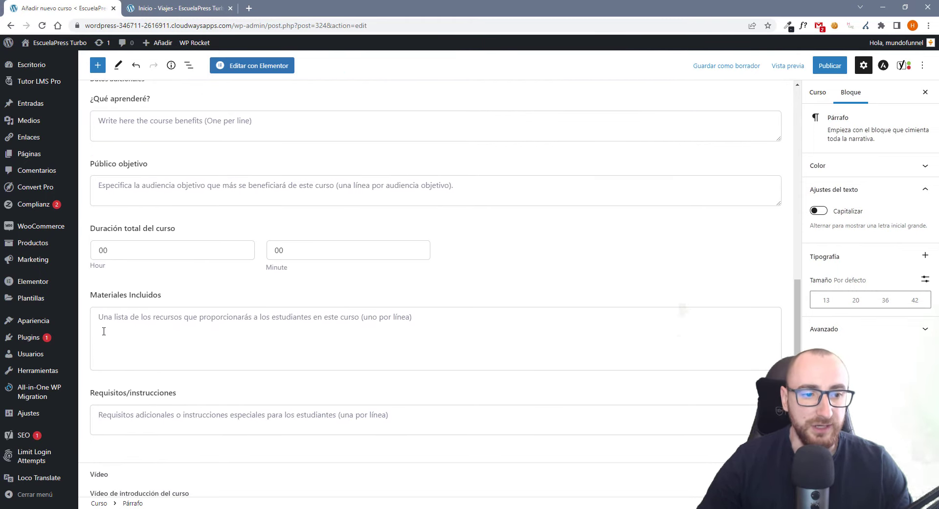
{"action": "scroll", "coordinate": [104, 331], "scroll_direction": "down", "scroll_amount": 5}
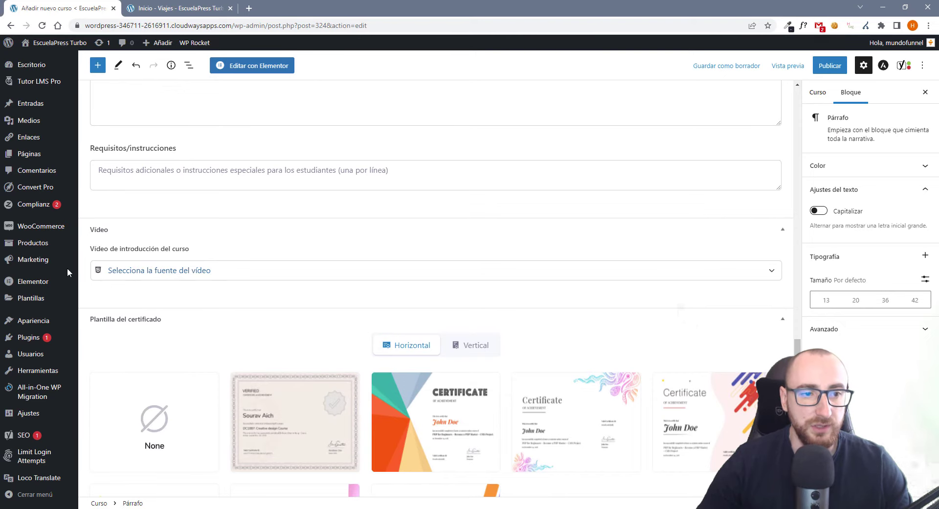
{"action": "left_click", "coordinate": [222, 270]}
{"action": "left_click", "coordinate": [137, 298]}
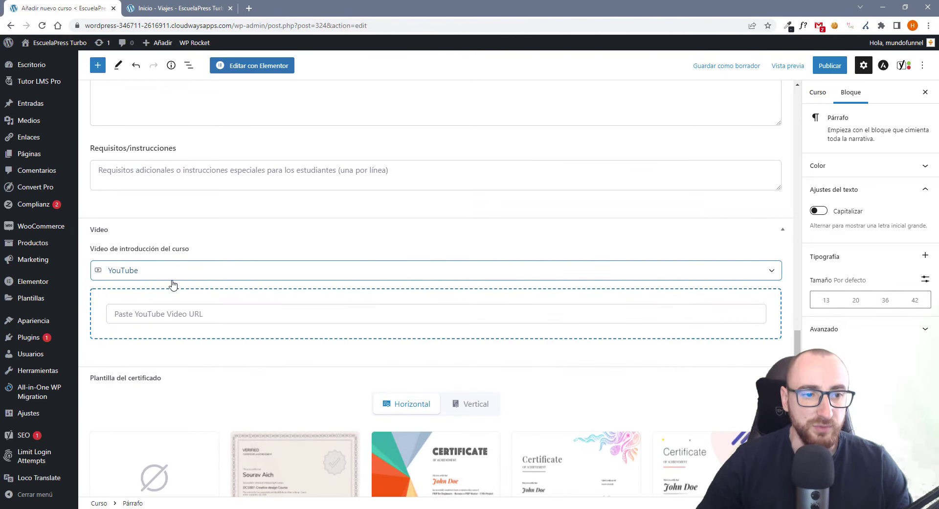
{"action": "left_click", "coordinate": [112, 312]}
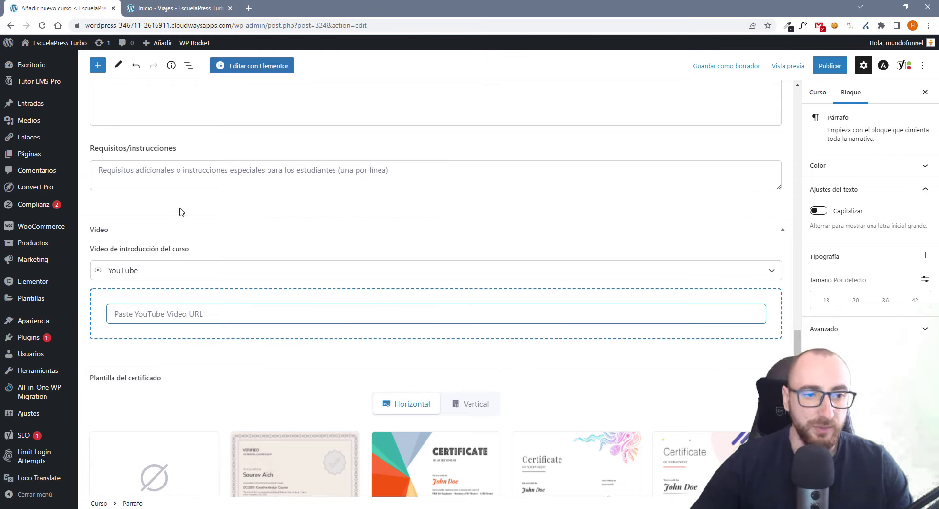
Expand the certificate template section and compare the horizontal and vertical certificate designs.
{"action": "scroll", "coordinate": [211, 341], "scroll_direction": "up", "scroll_amount": 2}
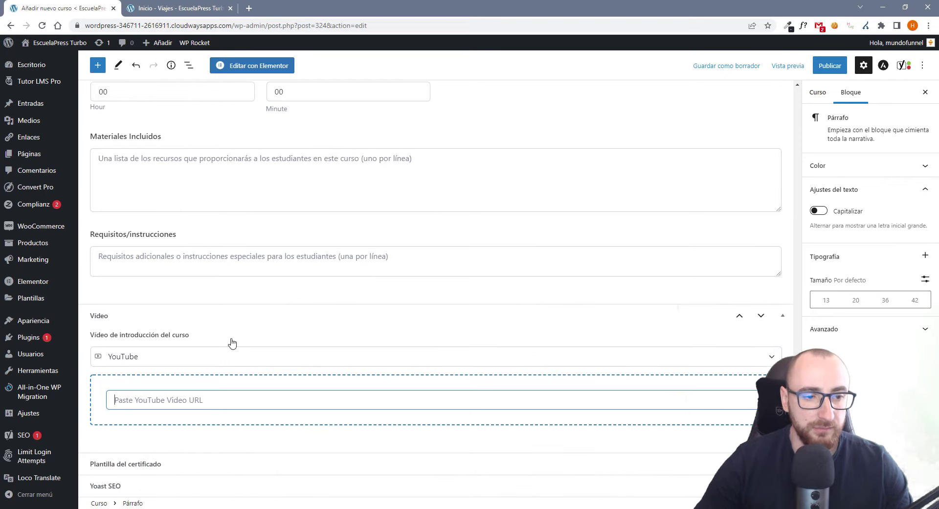
{"action": "left_click", "coordinate": [207, 460]}
{"action": "scroll", "coordinate": [203, 489], "scroll_direction": "down", "scroll_amount": 2}
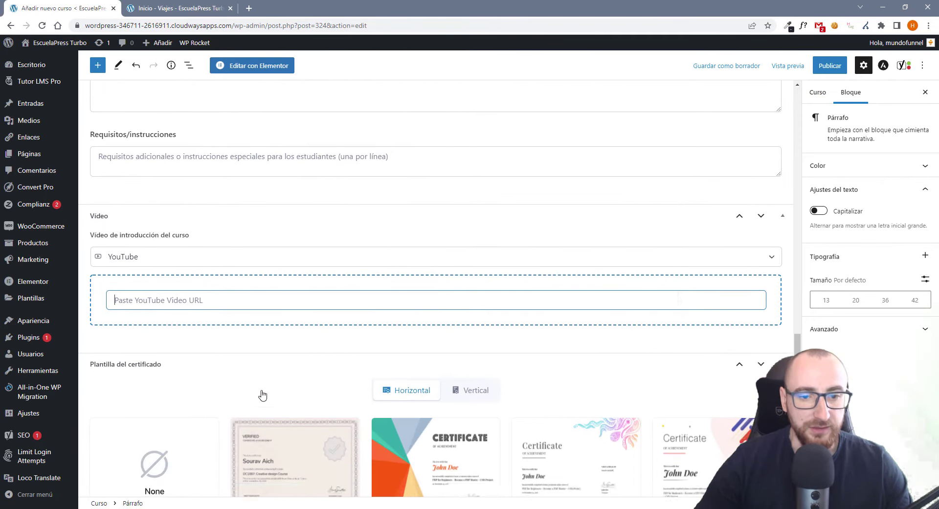
{"action": "scroll", "coordinate": [262, 394], "scroll_direction": "down", "scroll_amount": 3}
{"action": "scroll", "coordinate": [391, 372], "scroll_direction": "down", "scroll_amount": 2}
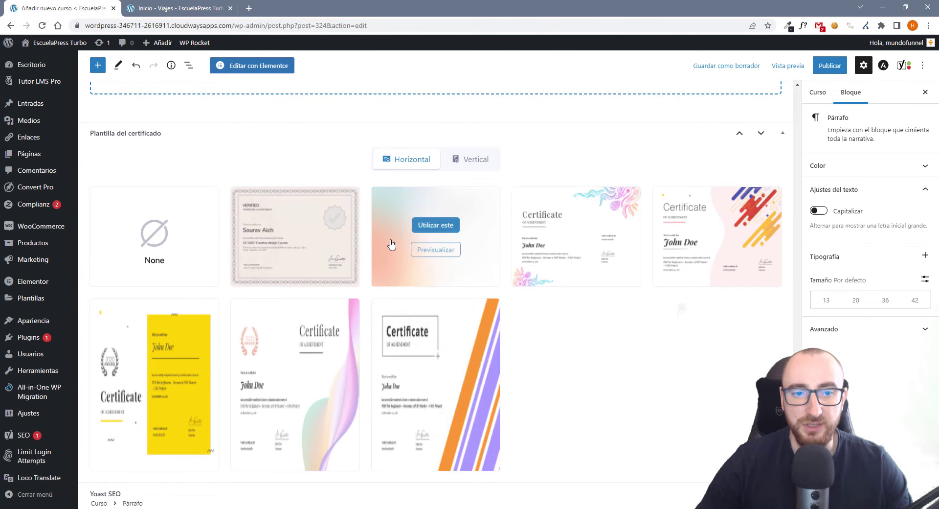
{"action": "left_click", "coordinate": [462, 160]}
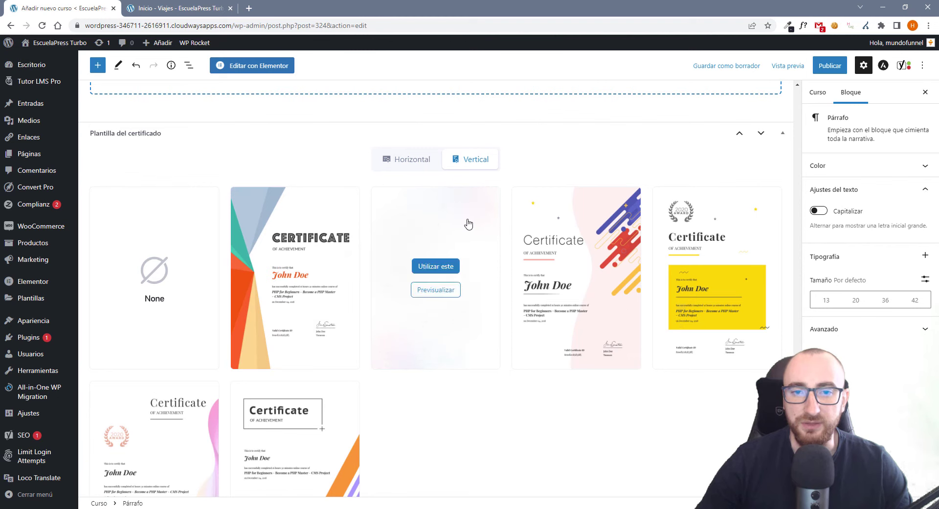
{"action": "left_click", "coordinate": [409, 161]}
{"action": "left_click", "coordinate": [478, 159]}
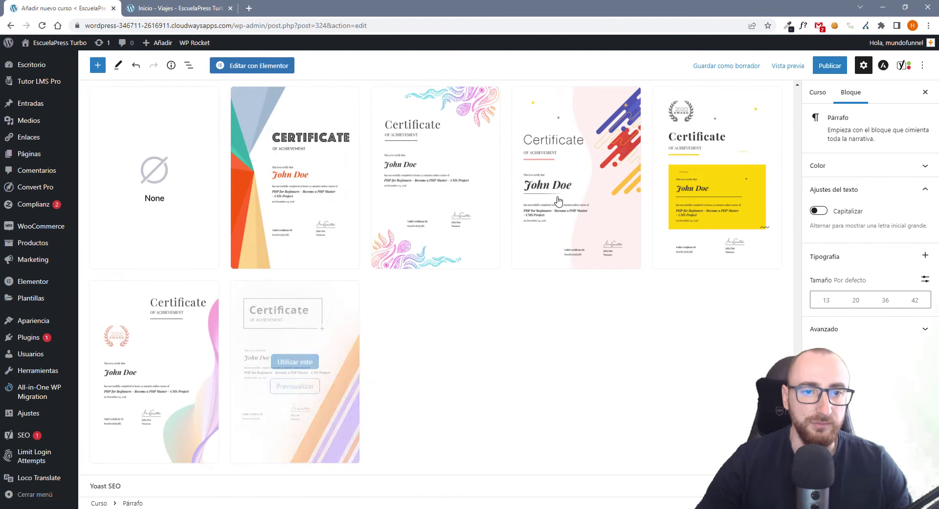
Preview the vertical certificate template with the multicoloured triangles at full size, then look over the other vertical designs.
{"action": "mouse_move", "coordinate": [324, 201]}
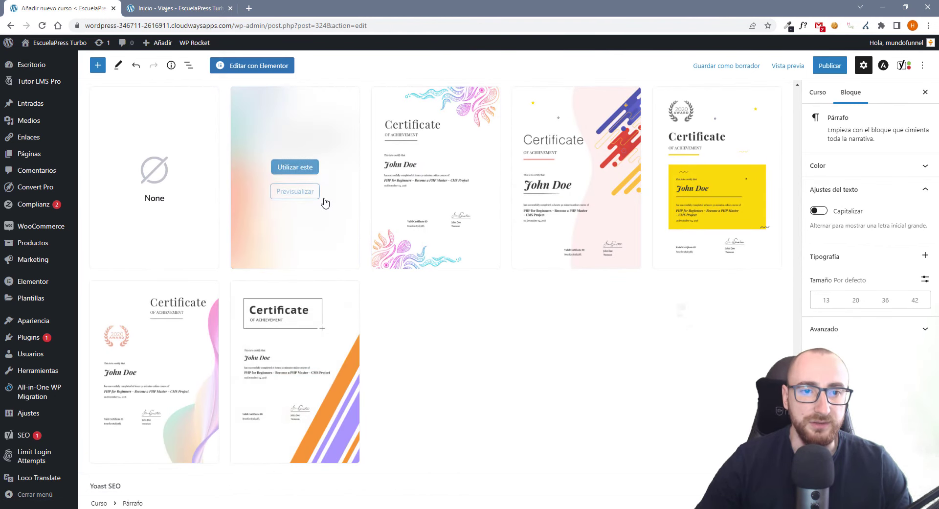
{"action": "left_click", "coordinate": [299, 190]}
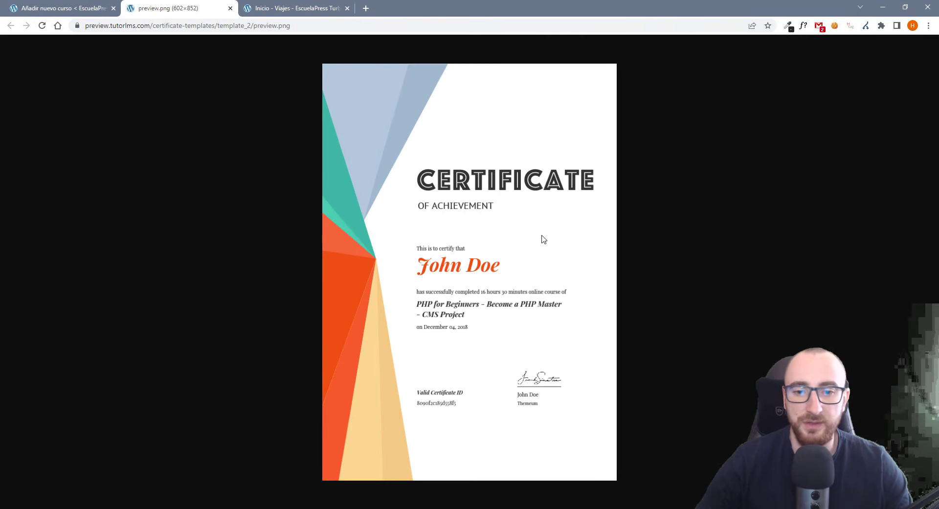
{"action": "left_click", "coordinate": [230, 9]}
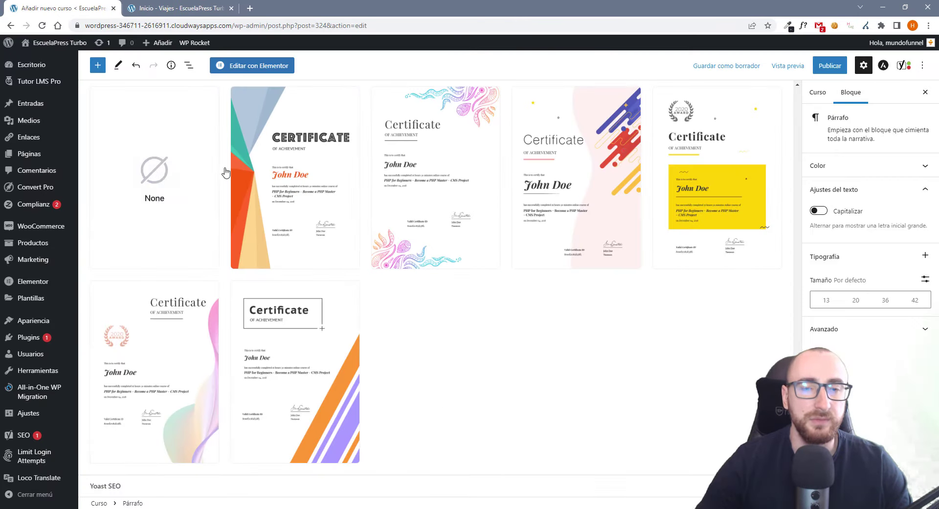
{"action": "mouse_move", "coordinate": [320, 177]}
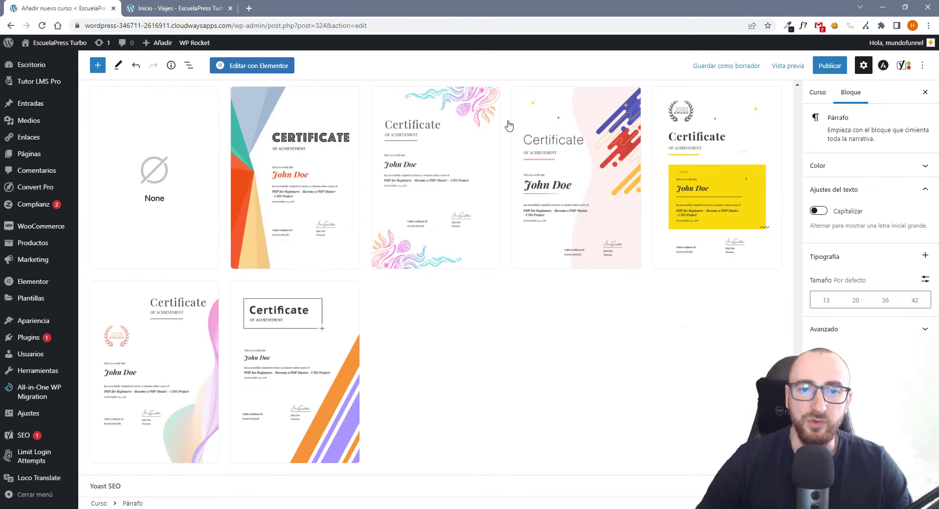
{"action": "mouse_move", "coordinate": [481, 207]}
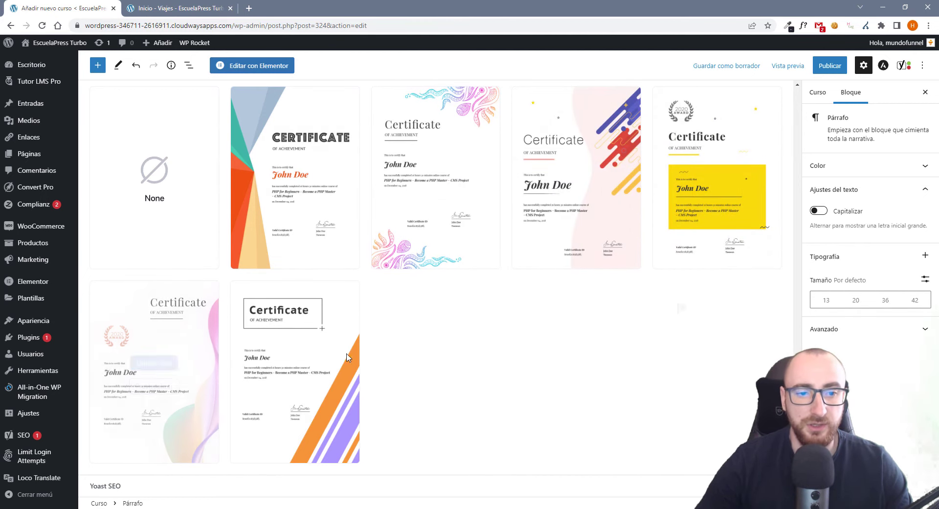
{"action": "mouse_move", "coordinate": [301, 331]}
{"action": "mouse_move", "coordinate": [428, 174]}
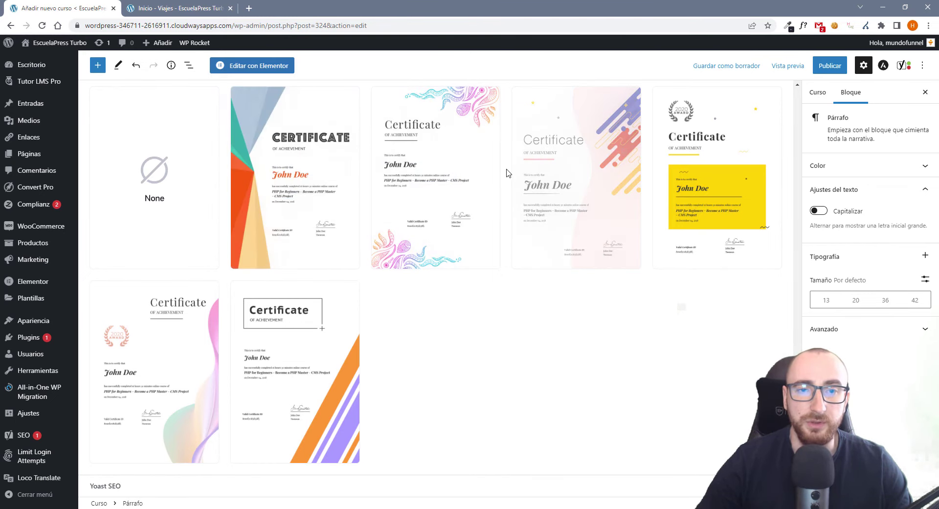
Assign the course to Categoría A in the course settings.
{"action": "scroll", "coordinate": [216, 343], "scroll_direction": "up", "scroll_amount": 6}
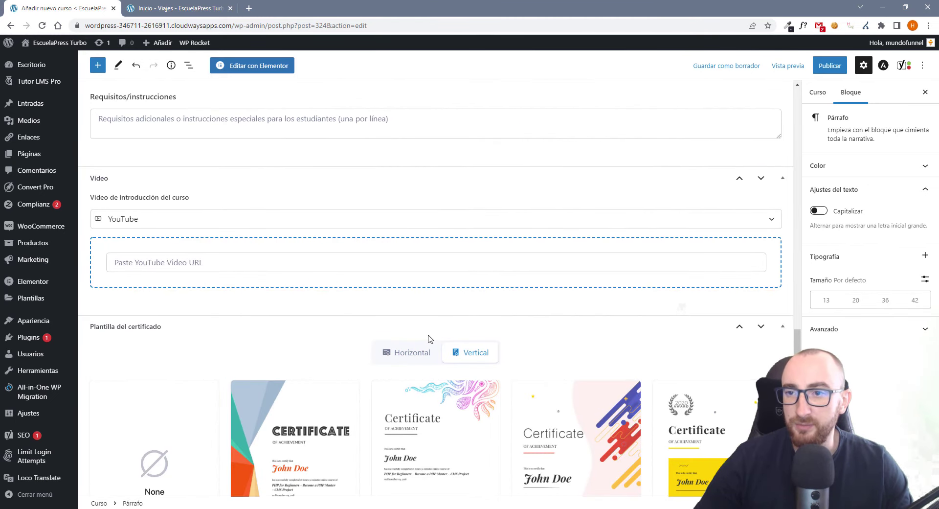
{"action": "scroll", "coordinate": [441, 276], "scroll_direction": "up", "scroll_amount": 1}
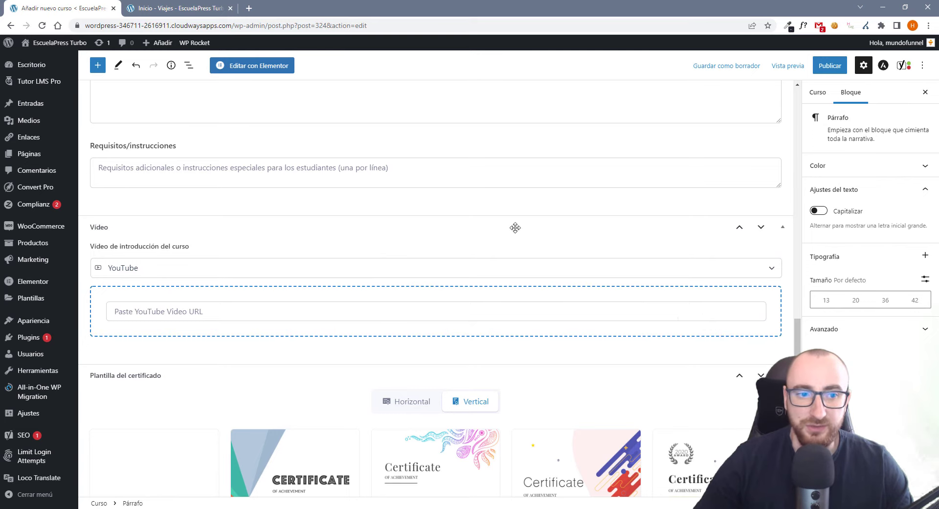
{"action": "scroll", "coordinate": [459, 230], "scroll_direction": "up", "scroll_amount": 5}
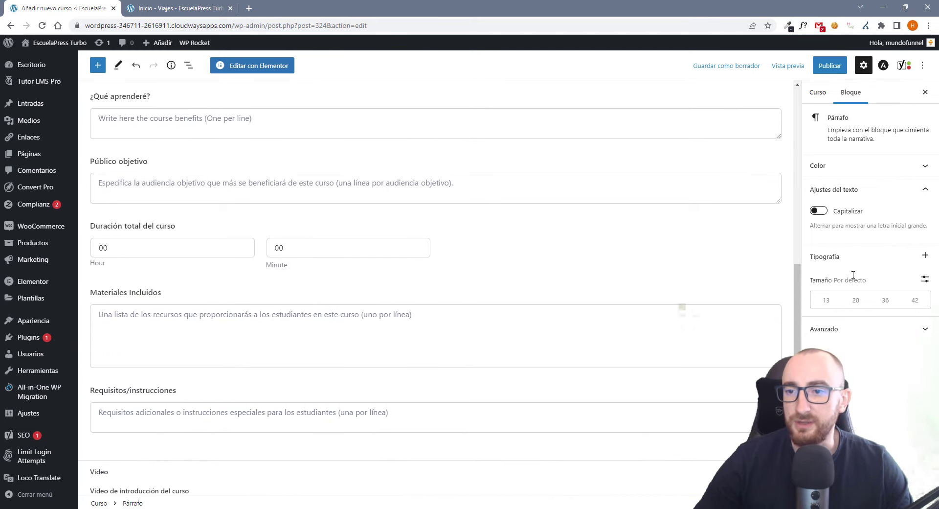
{"action": "left_click", "coordinate": [818, 92]}
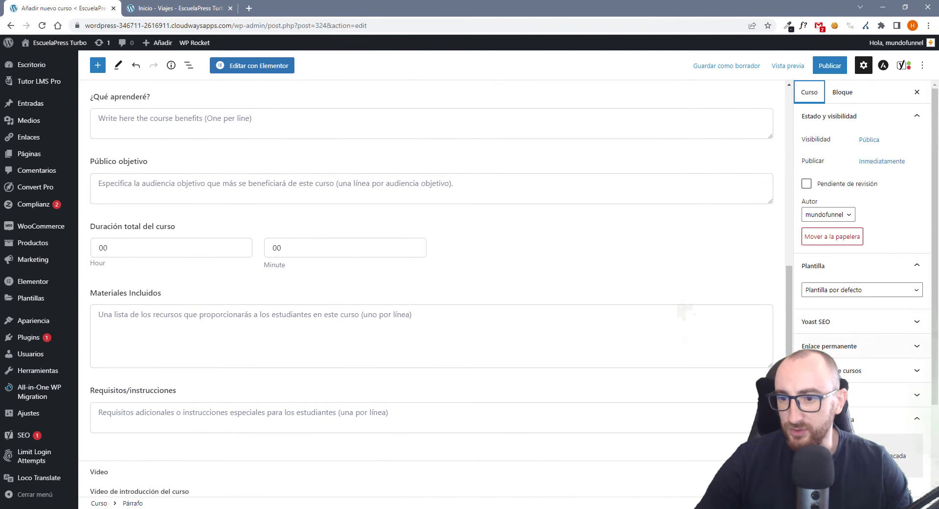
{"action": "scroll", "coordinate": [868, 261], "scroll_direction": "down", "scroll_amount": 2}
{"action": "left_click", "coordinate": [916, 272]}
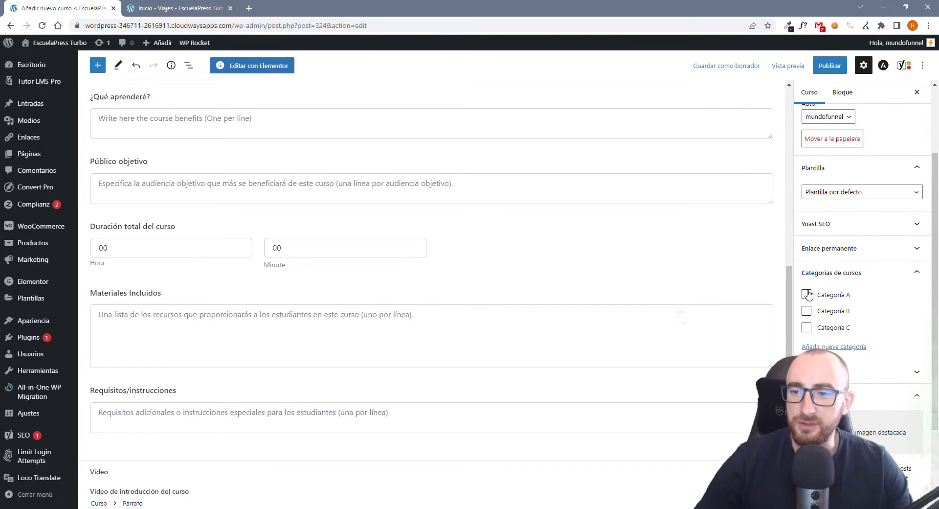
{"action": "scroll", "coordinate": [841, 362], "scroll_direction": "down", "scroll_amount": 2}
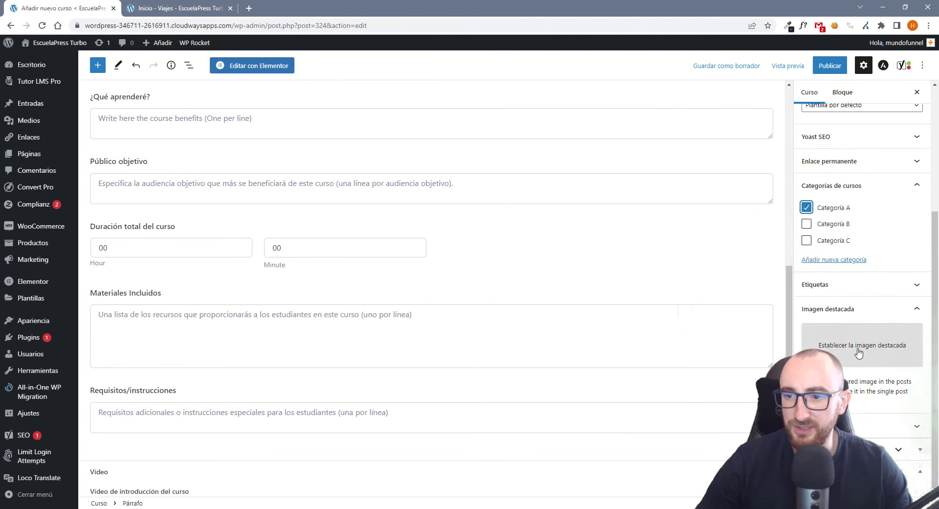
Set pinceles.jpg from the media library as the course's featured image.
{"action": "left_click", "coordinate": [848, 349]}
{"action": "scroll", "coordinate": [224, 253], "scroll_direction": "down", "scroll_amount": 2}
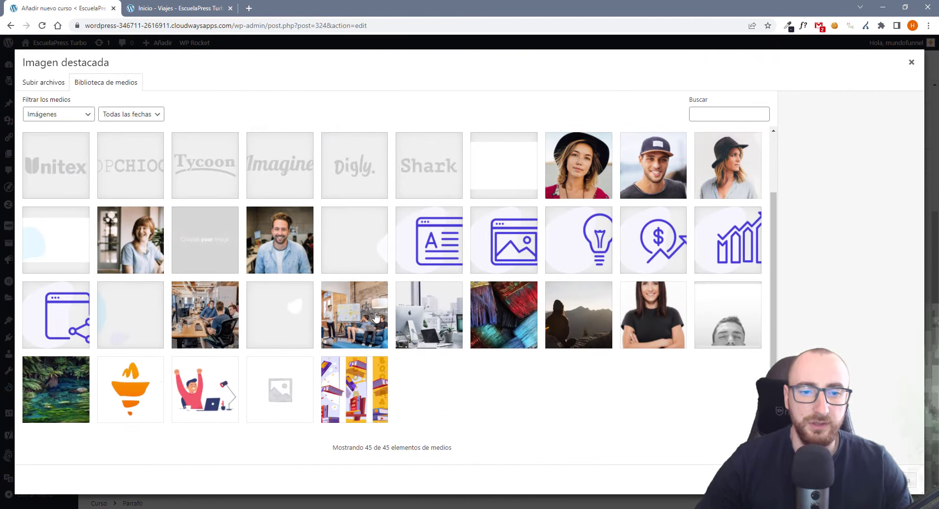
{"action": "left_click", "coordinate": [519, 319]}
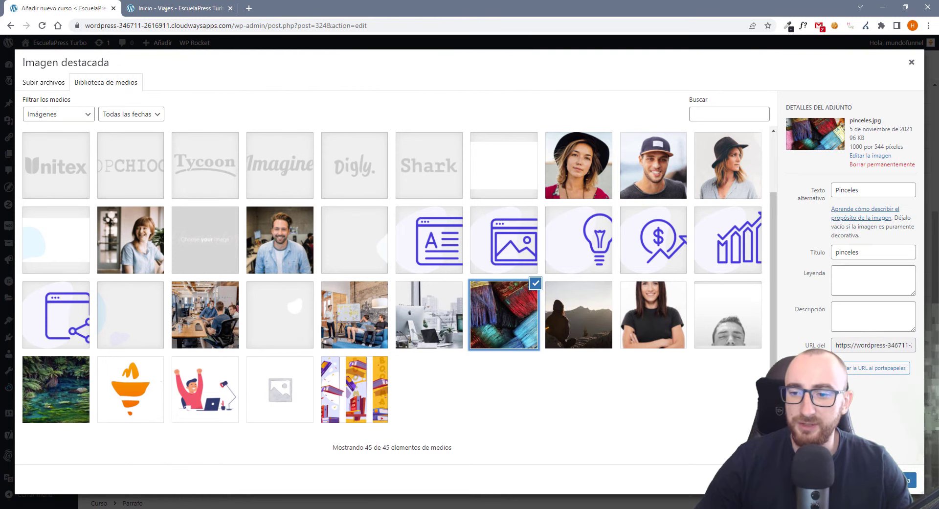
{"action": "left_click", "coordinate": [880, 479]}
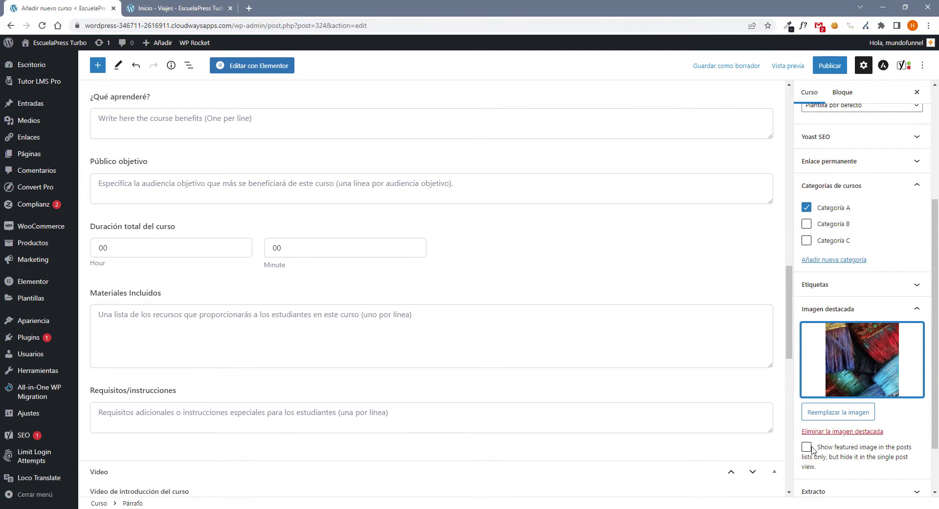
Check the course's permalink settings and look over the intro video and vertical certificate template sections.
{"action": "scroll", "coordinate": [780, 253], "scroll_direction": "down", "scroll_amount": 5}
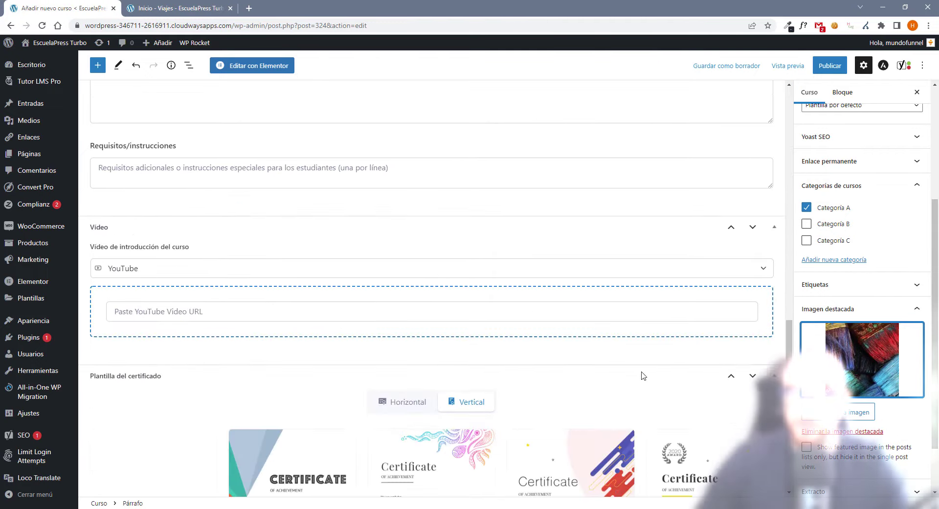
{"action": "scroll", "coordinate": [853, 173], "scroll_direction": "up", "scroll_amount": 1}
{"action": "scroll", "coordinate": [852, 173], "scroll_direction": "up", "scroll_amount": 2}
{"action": "left_click", "coordinate": [897, 309]}
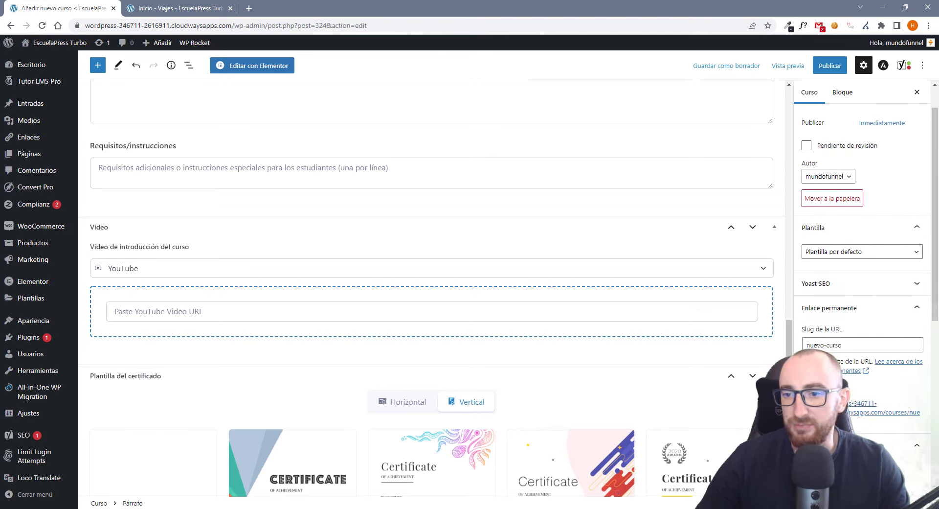
{"action": "scroll", "coordinate": [732, 392], "scroll_direction": "down", "scroll_amount": 4}
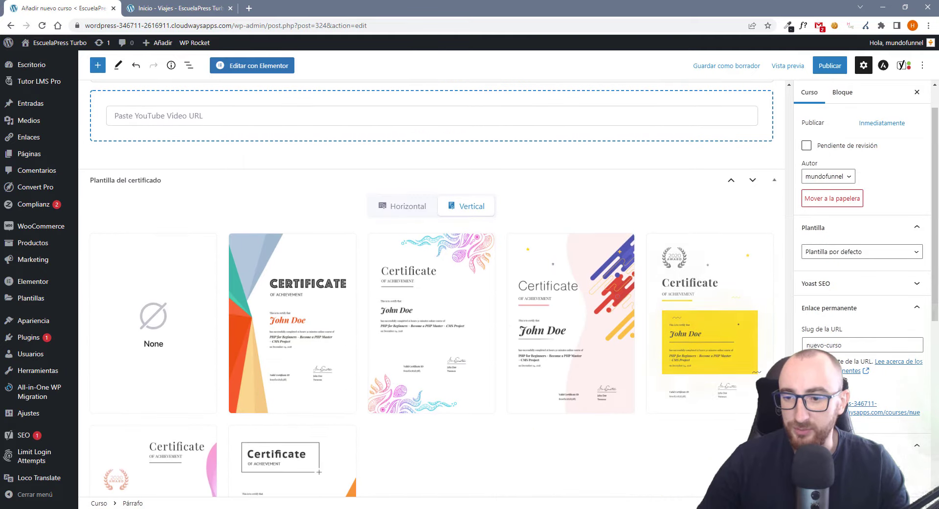
{"action": "scroll", "coordinate": [838, 329], "scroll_direction": "down", "scroll_amount": 6}
{"action": "scroll", "coordinate": [838, 329], "scroll_direction": "up", "scroll_amount": 5}
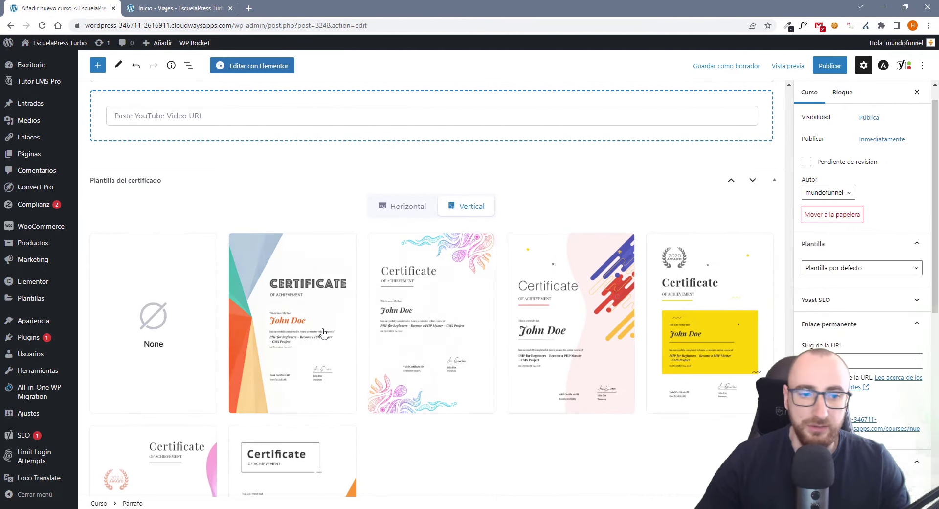
{"action": "scroll", "coordinate": [254, 323], "scroll_direction": "down", "scroll_amount": 3}
{"action": "scroll", "coordinate": [528, 209], "scroll_direction": "up", "scroll_amount": 5}
Publish the course and close the publishing confirmation.
{"action": "left_click", "coordinate": [826, 67]}
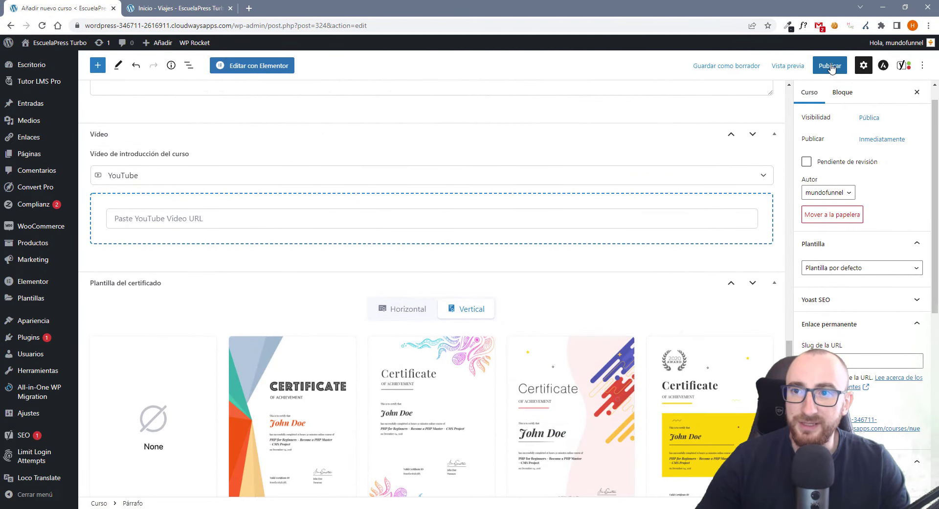
{"action": "left_click", "coordinate": [839, 65]}
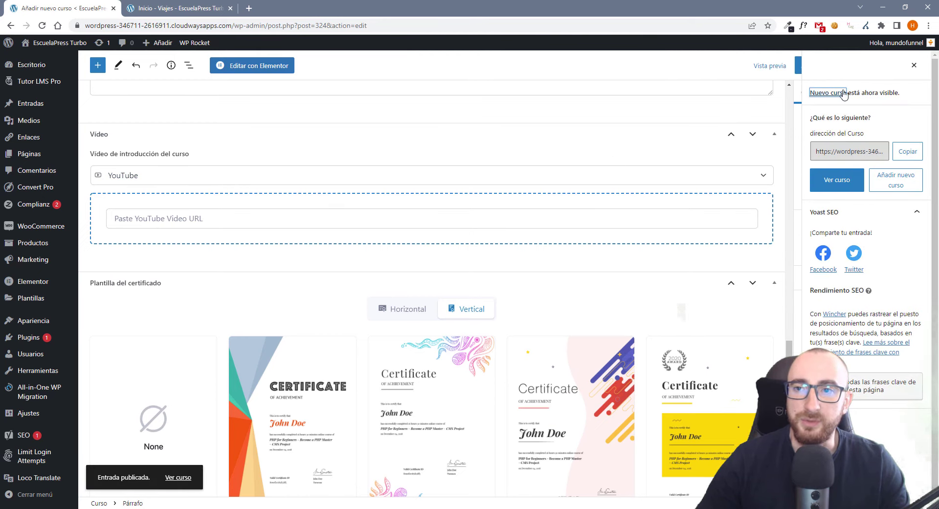
{"action": "left_click", "coordinate": [916, 68]}
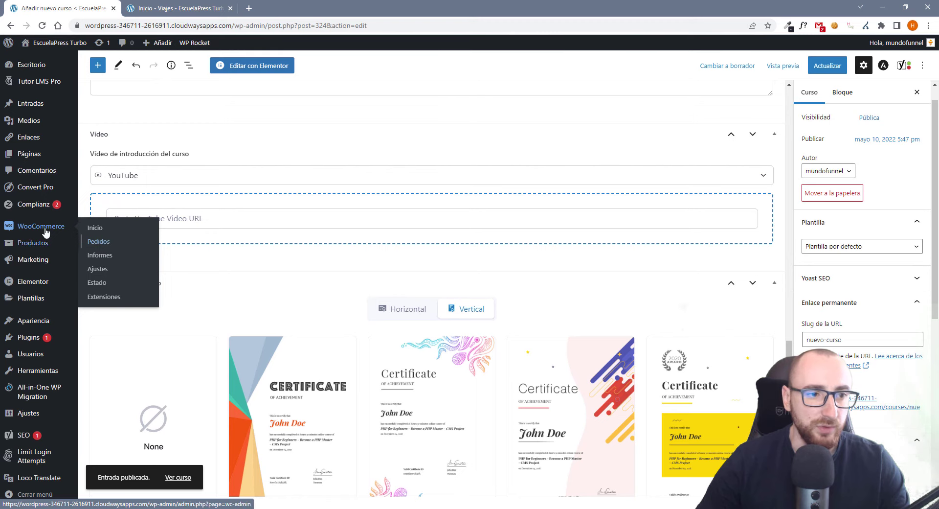
Open the WooCommerce product list in a separate tab and start a new product named "Nuevo curso".
{"action": "mouse_move", "coordinate": [30, 244]}
{"action": "middle_click", "coordinate": [114, 245]}
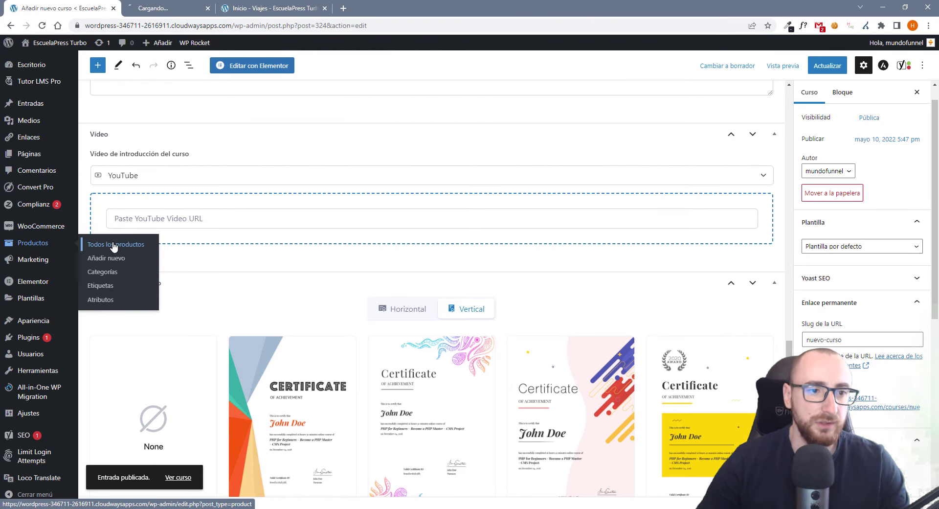
{"action": "left_click", "coordinate": [192, 8]}
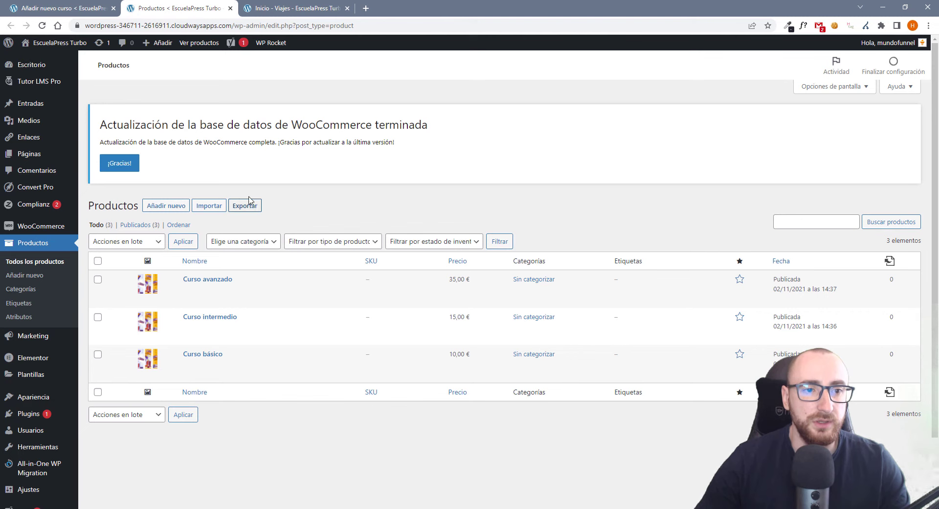
{"action": "left_click", "coordinate": [172, 205]}
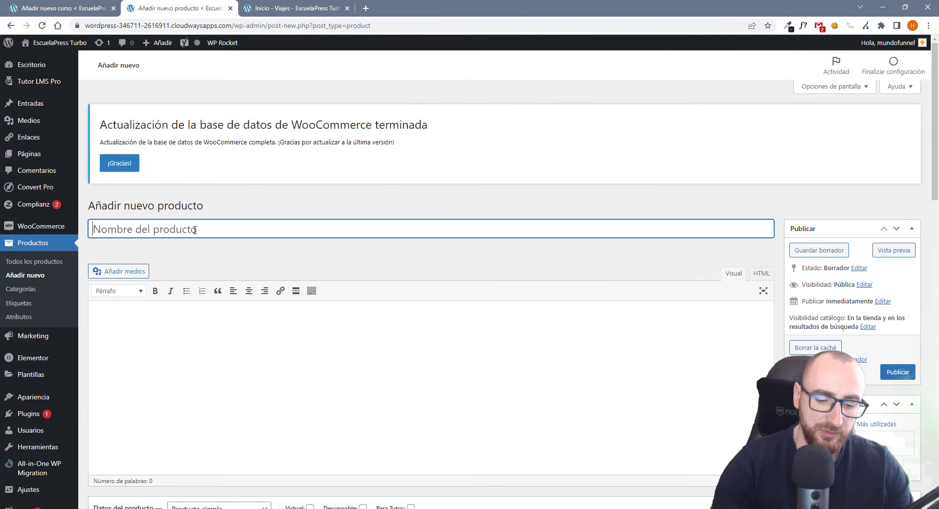
{"action": "type", "text": "Nuevo c"}
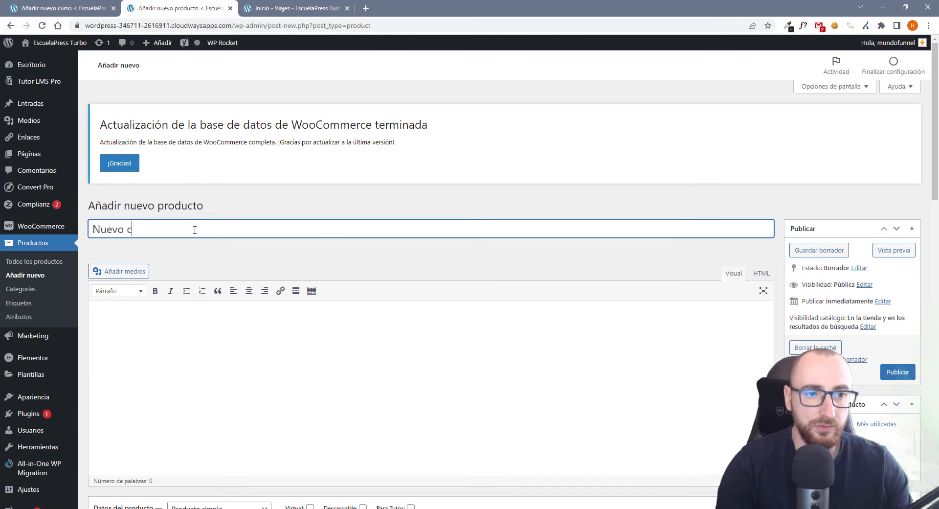
{"action": "type", "text": "urso"}
{"action": "left_click", "coordinate": [238, 366]}
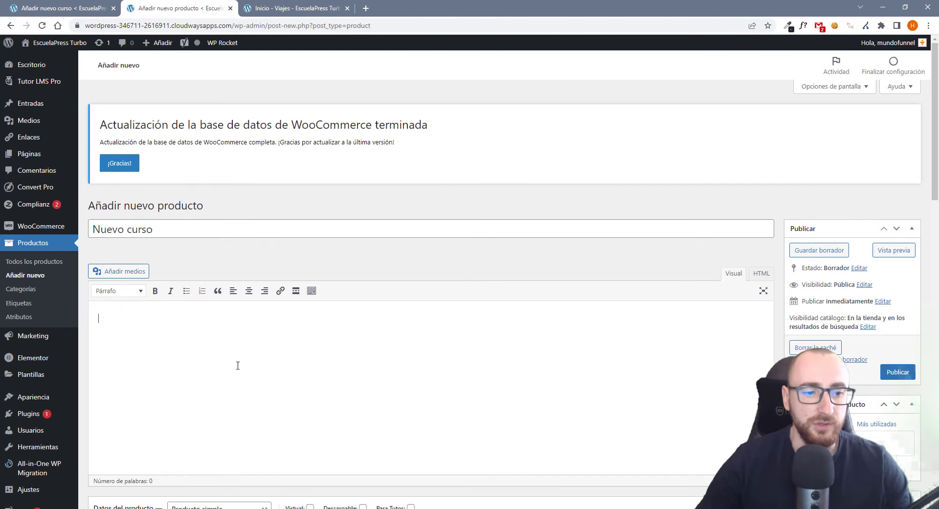
Keep the product type as Producto simple and mark the product as Virtual and Para Tutor.
{"action": "scroll", "coordinate": [237, 365], "scroll_direction": "down", "scroll_amount": 5}
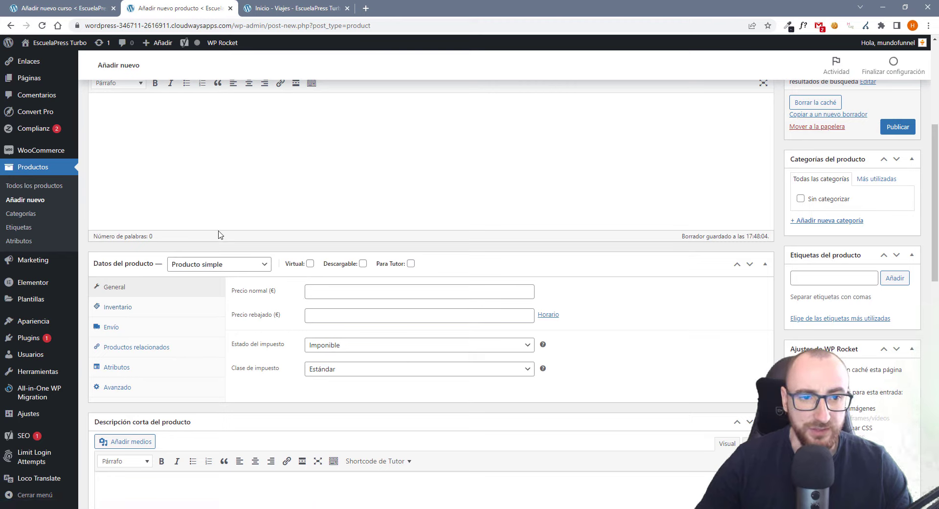
{"action": "left_click", "coordinate": [248, 270]}
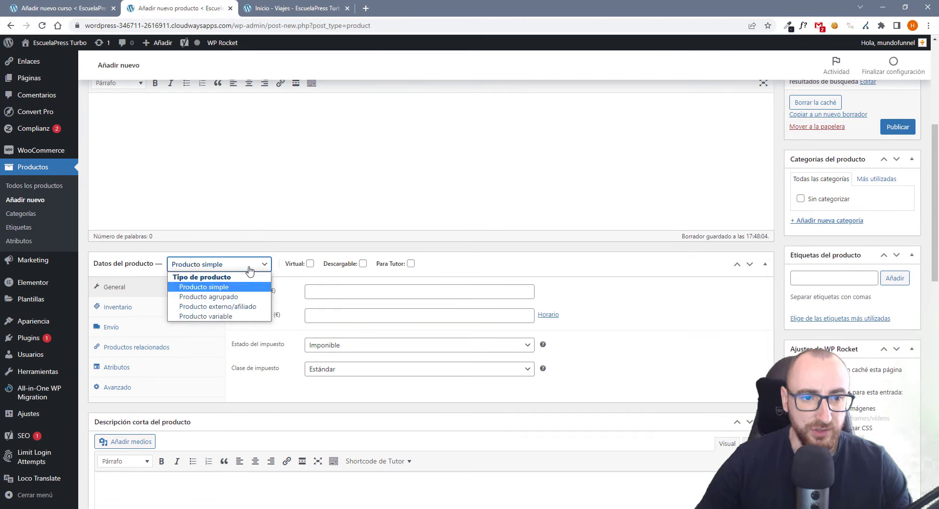
{"action": "left_click", "coordinate": [252, 267]}
{"action": "left_click", "coordinate": [310, 263]}
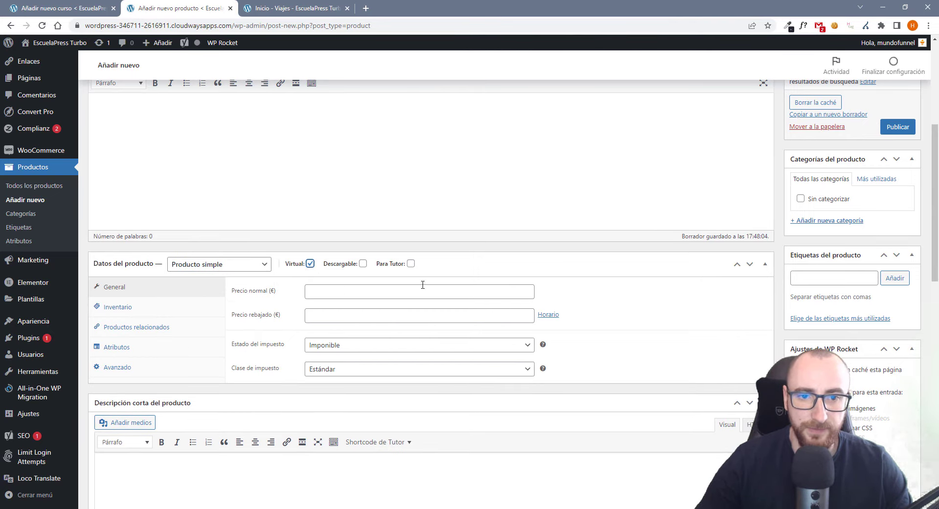
{"action": "left_click", "coordinate": [411, 263]}
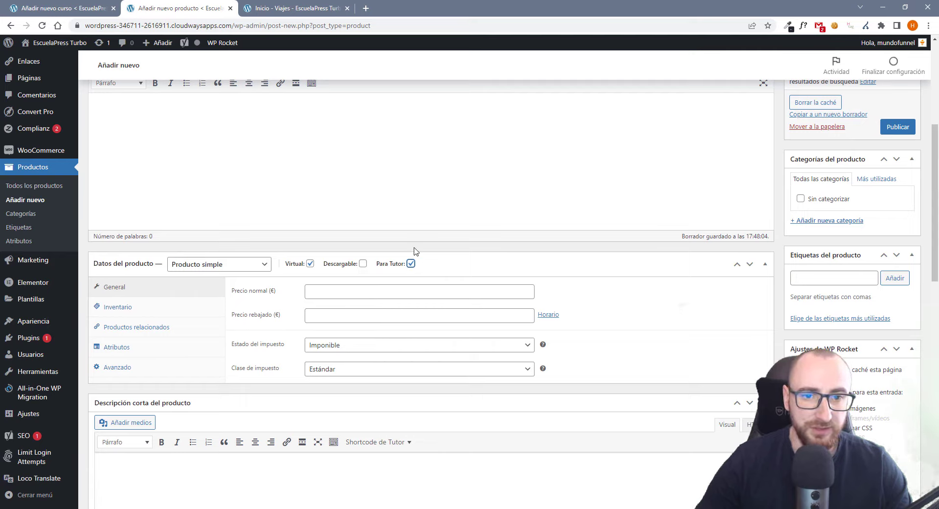
Set the product's normal price to 50 € and publish the product.
{"action": "left_click", "coordinate": [353, 290]}
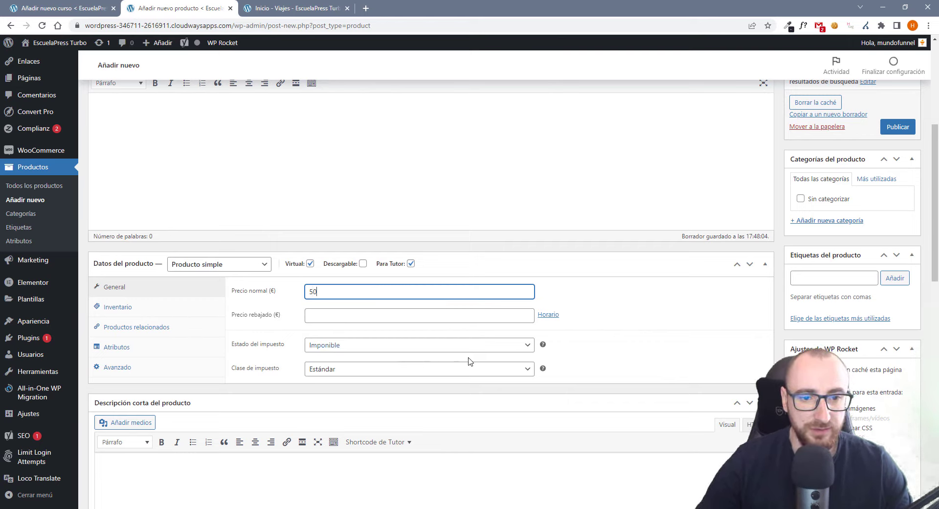
{"action": "scroll", "coordinate": [468, 361], "scroll_direction": "down", "scroll_amount": 4}
{"action": "scroll", "coordinate": [787, 322], "scroll_direction": "up", "scroll_amount": 8}
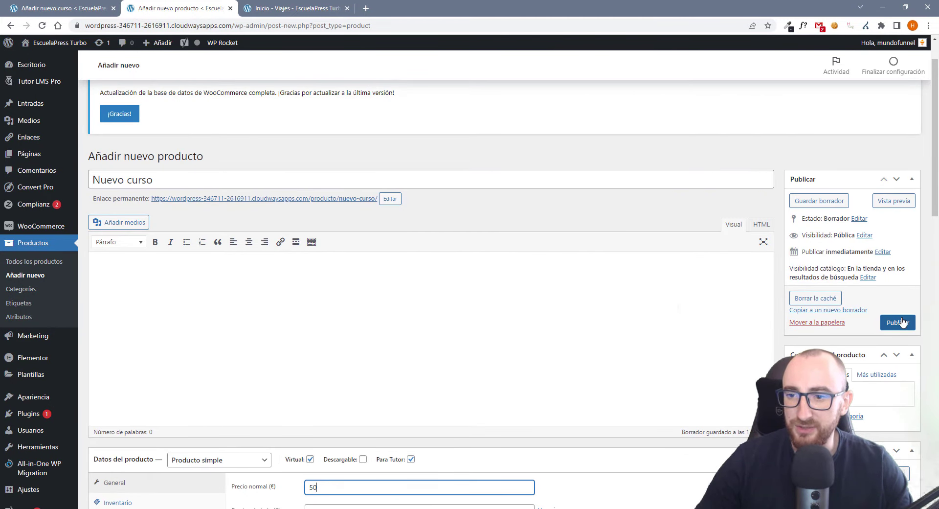
{"action": "scroll", "coordinate": [894, 359], "scroll_direction": "down", "scroll_amount": 5}
{"action": "scroll", "coordinate": [425, 293], "scroll_direction": "down", "scroll_amount": 15}
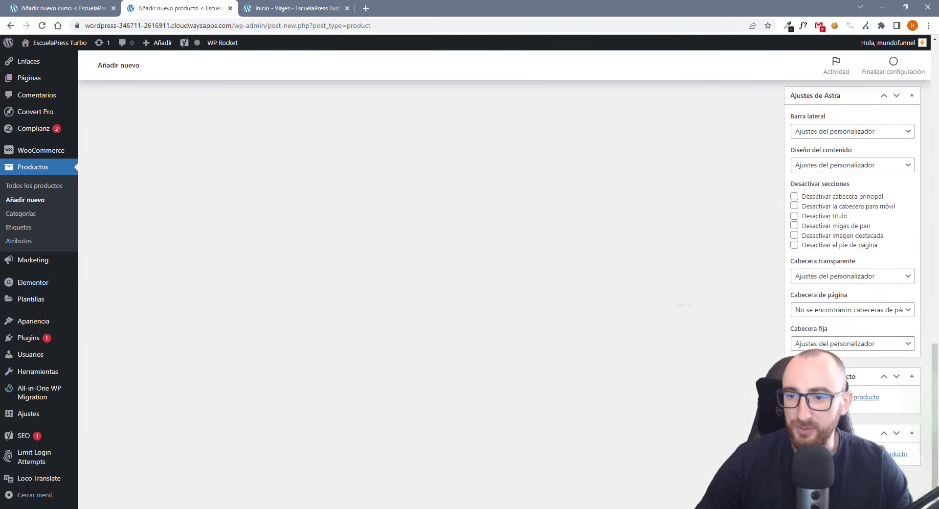
{"action": "scroll", "coordinate": [891, 354], "scroll_direction": "up", "scroll_amount": 20}
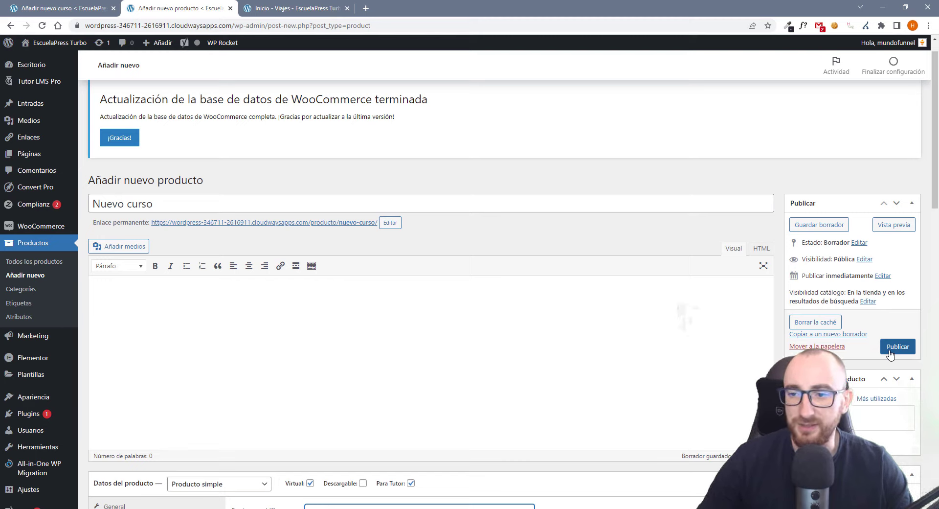
{"action": "left_click", "coordinate": [890, 349]}
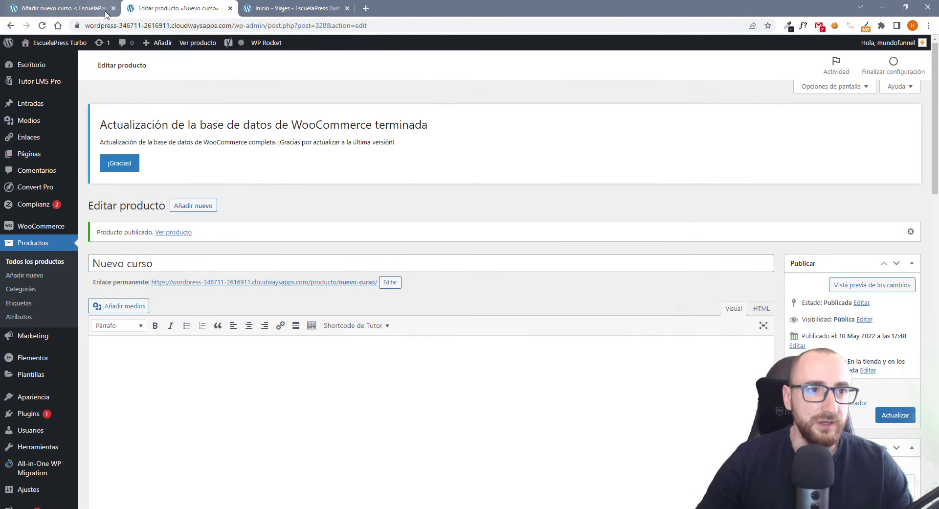
Reload the course editor, link the Nuevo curso product to the paid course and update the course.
{"action": "left_click", "coordinate": [69, 8]}
{"action": "left_click", "coordinate": [42, 26]}
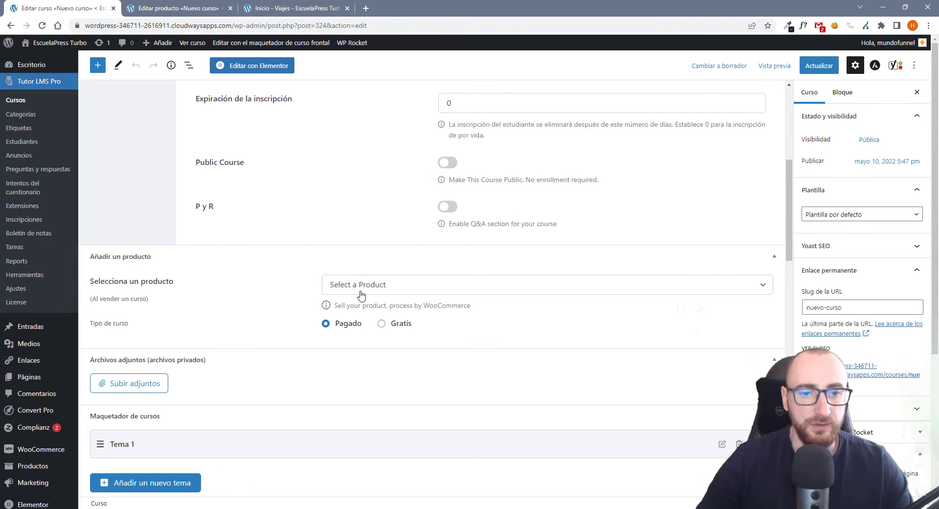
{"action": "left_click", "coordinate": [364, 288]}
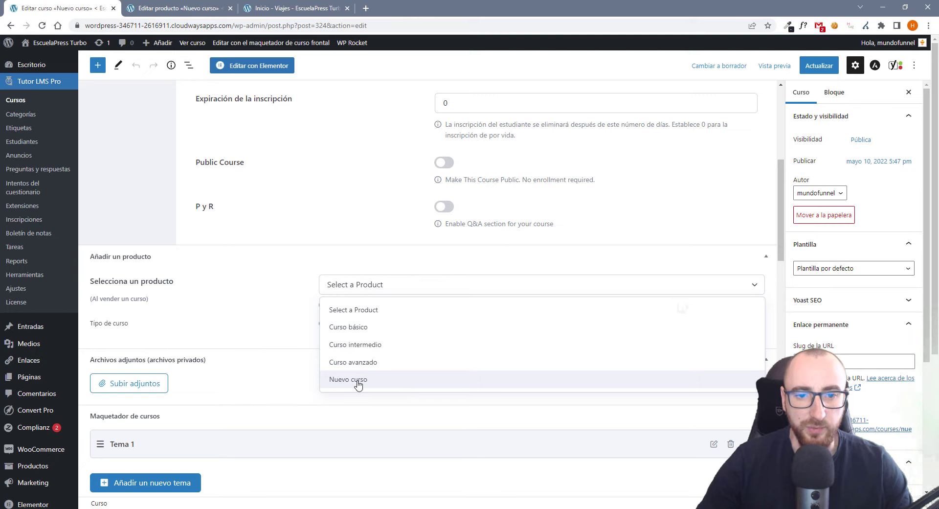
{"action": "left_click", "coordinate": [358, 382]}
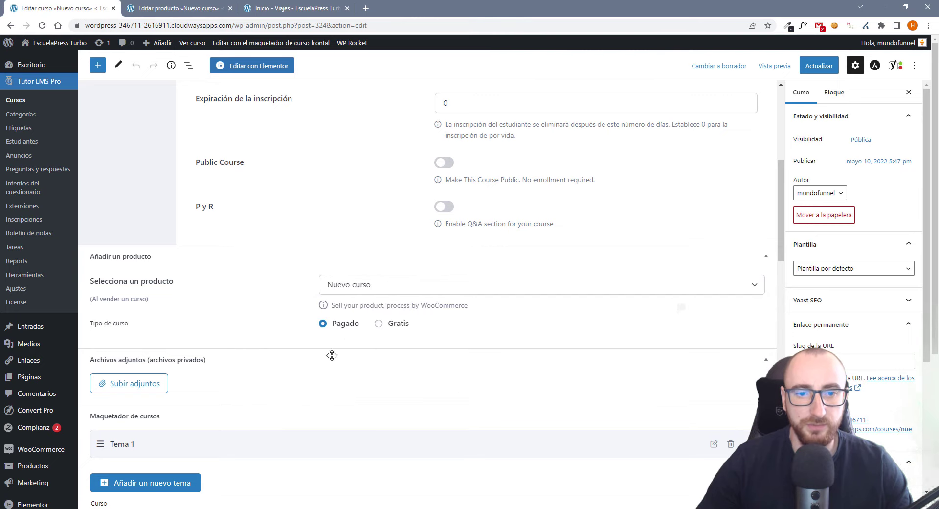
{"action": "left_click", "coordinate": [819, 65]}
Open the published course page in a separate tab and review its image, description, instructor and enrolment details.
{"action": "middle_click", "coordinate": [191, 43]}
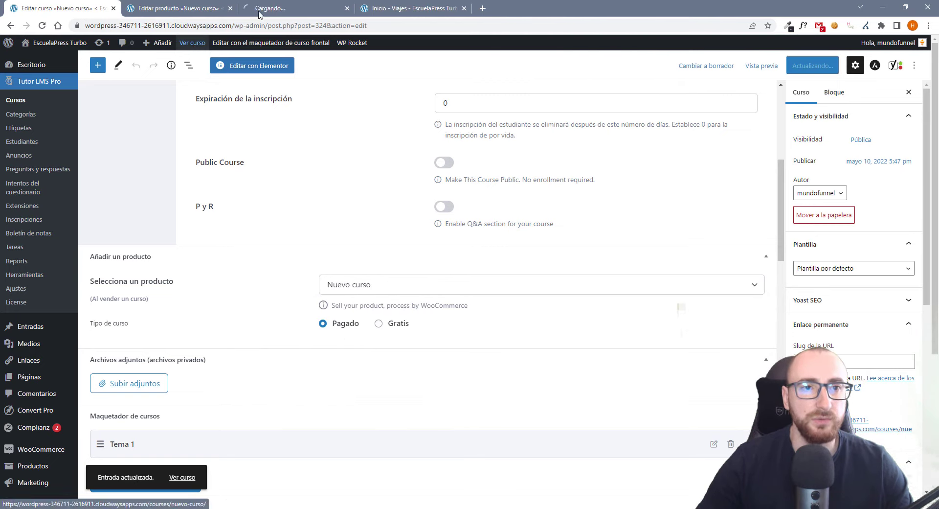
{"action": "left_click", "coordinate": [289, 8]}
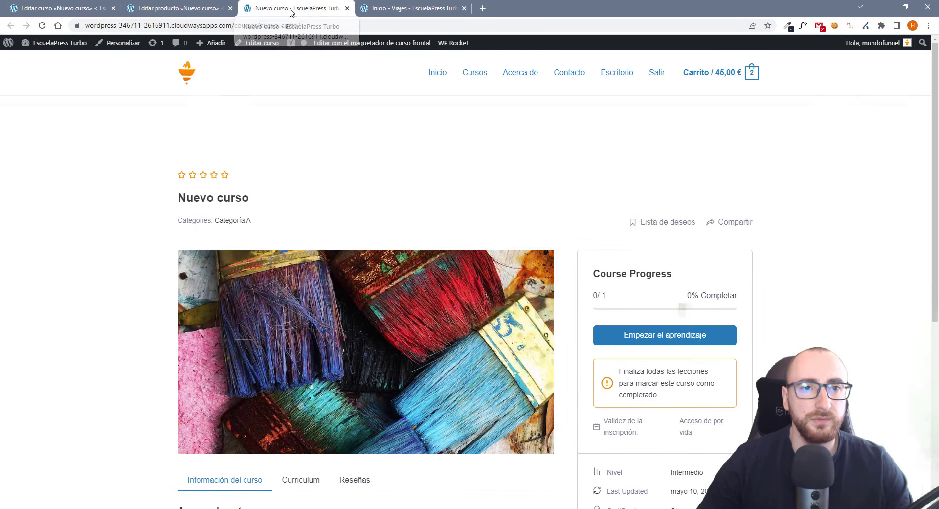
{"action": "scroll", "coordinate": [362, 264], "scroll_direction": "down", "scroll_amount": 1}
{"action": "scroll", "coordinate": [374, 272], "scroll_direction": "down", "scroll_amount": 5}
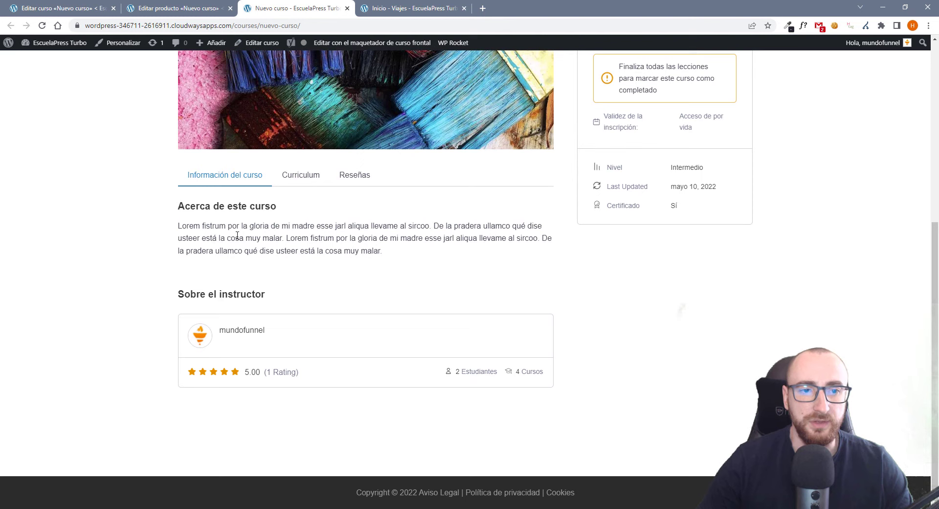
{"action": "scroll", "coordinate": [631, 264], "scroll_direction": "up", "scroll_amount": 3}
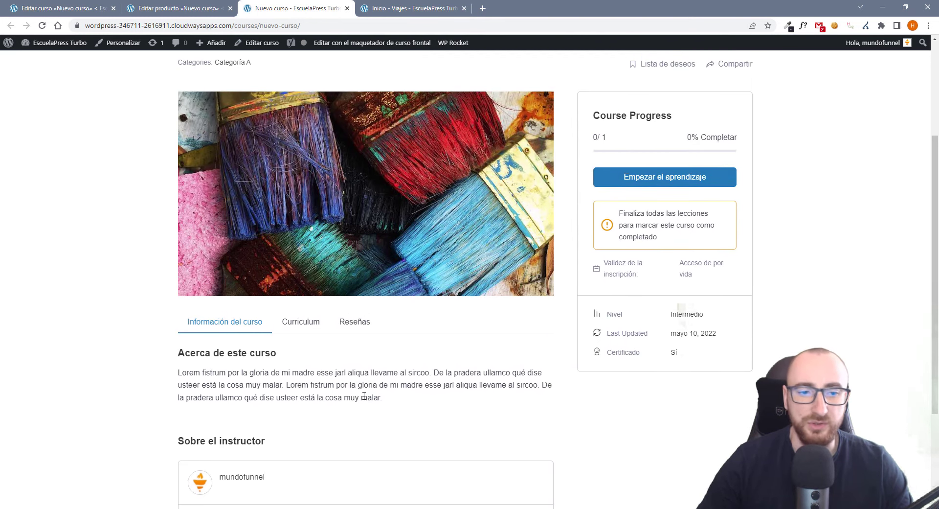
{"action": "scroll", "coordinate": [283, 372], "scroll_direction": "down", "scroll_amount": 1}
{"action": "scroll", "coordinate": [237, 392], "scroll_direction": "up", "scroll_amount": 3}
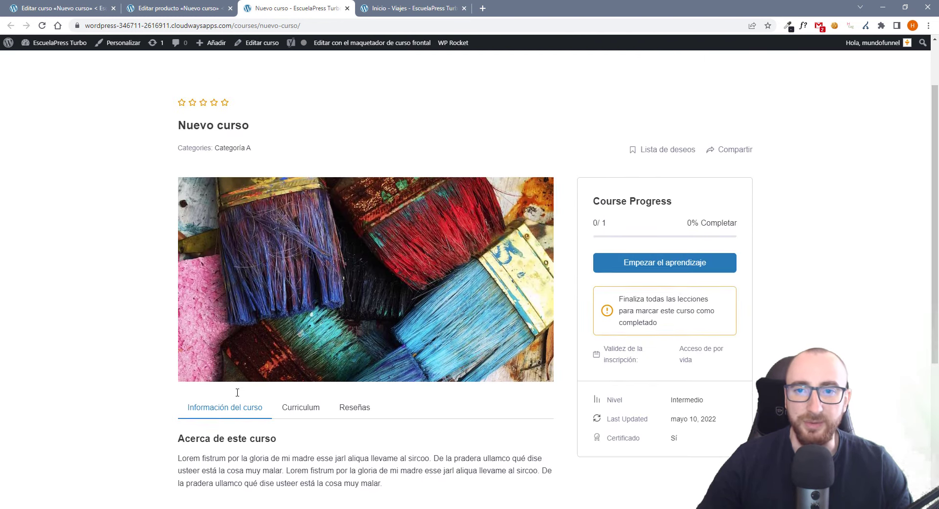
{"action": "scroll", "coordinate": [464, 232], "scroll_direction": "down", "scroll_amount": 2}
{"action": "scroll", "coordinate": [626, 153], "scroll_direction": "up", "scroll_amount": 2}
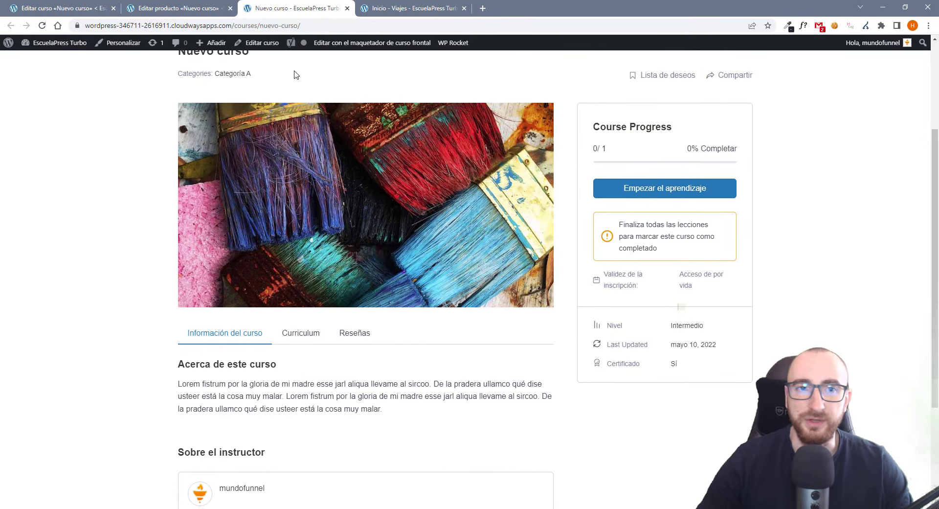
Copy the course page's address and open it in an incognito window to view it as a visitor.
{"action": "left_click", "coordinate": [296, 25]}
{"action": "key", "text": "ctrl+c"}
{"action": "key", "text": "ctrl+shift+n"}
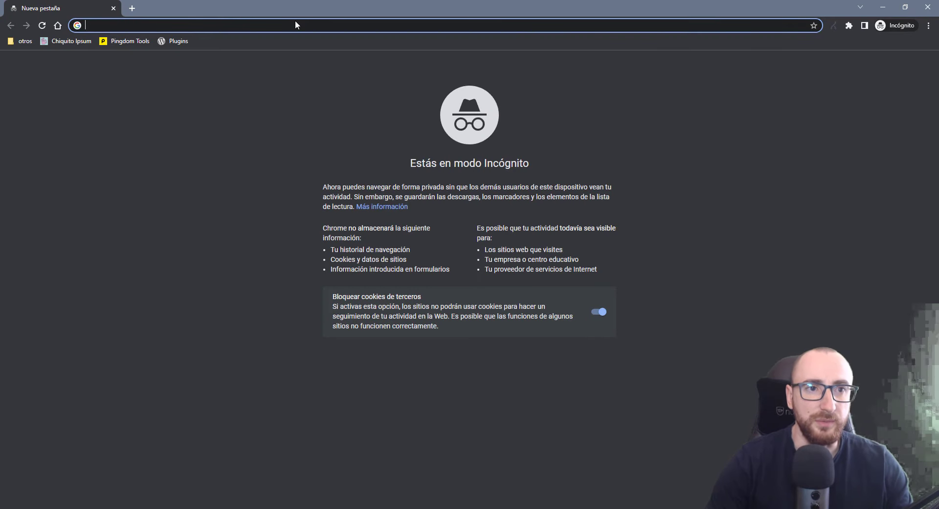
{"action": "key", "text": "ctrl+v"}
{"action": "key", "text": "Return"}
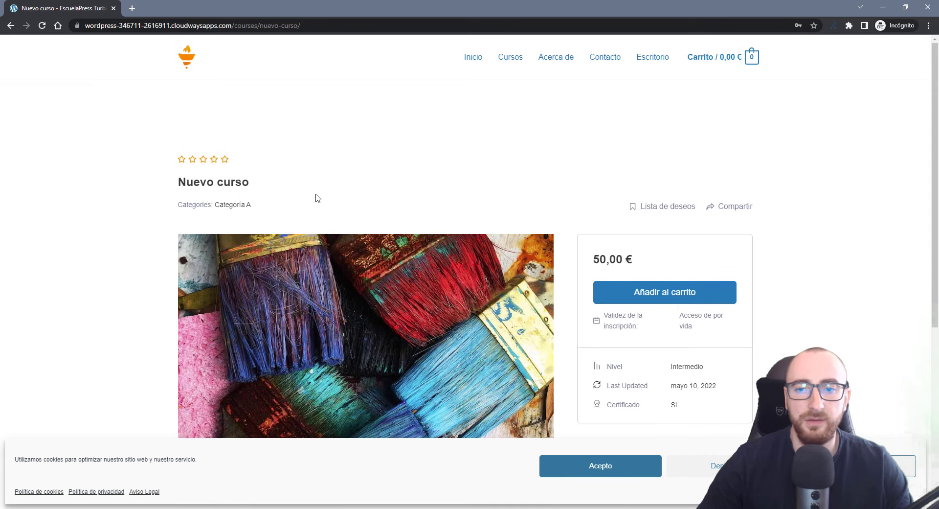
Add the course to the cart and proceed to the checkout form, accepting the site's cookie notice.
{"action": "left_click", "coordinate": [652, 298]}
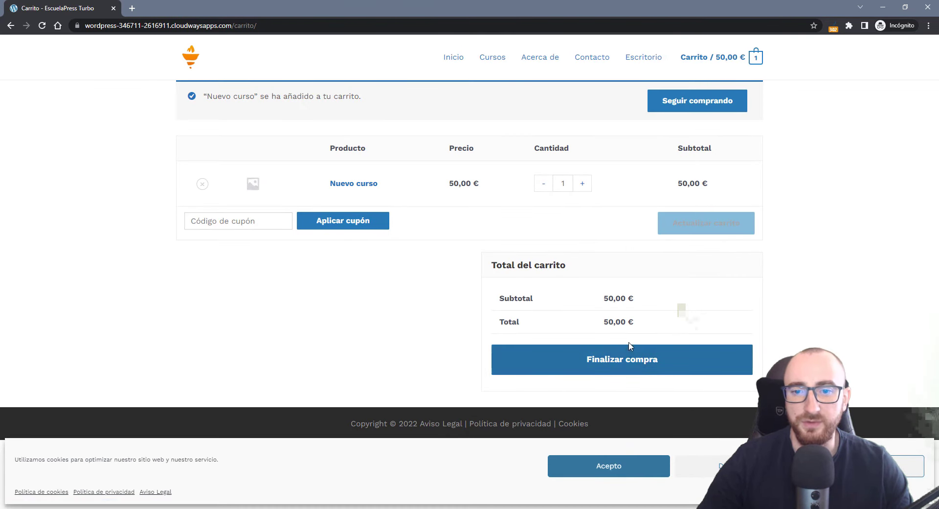
{"action": "left_click", "coordinate": [681, 361]}
{"action": "scroll", "coordinate": [524, 225], "scroll_direction": "down", "scroll_amount": 2}
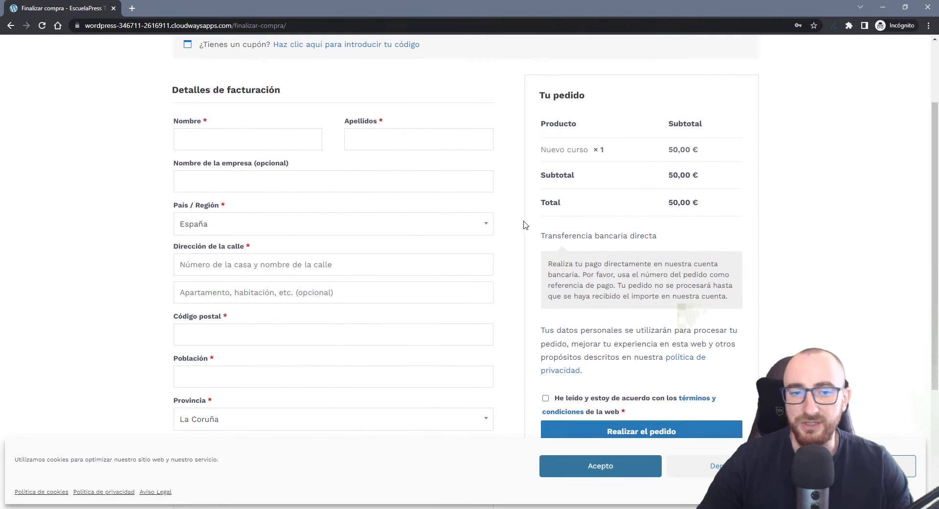
{"action": "scroll", "coordinate": [533, 365], "scroll_direction": "down", "scroll_amount": 4}
{"action": "left_click", "coordinate": [621, 467]}
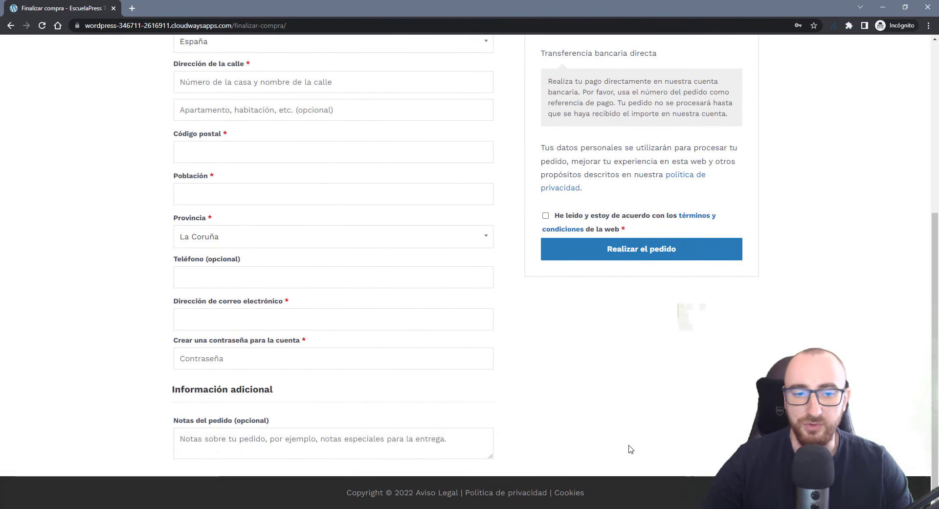
Look back over the checkout form, close the incognito window and return to the published Nuevo curso page.
{"action": "scroll", "coordinate": [587, 219], "scroll_direction": "up", "scroll_amount": 6}
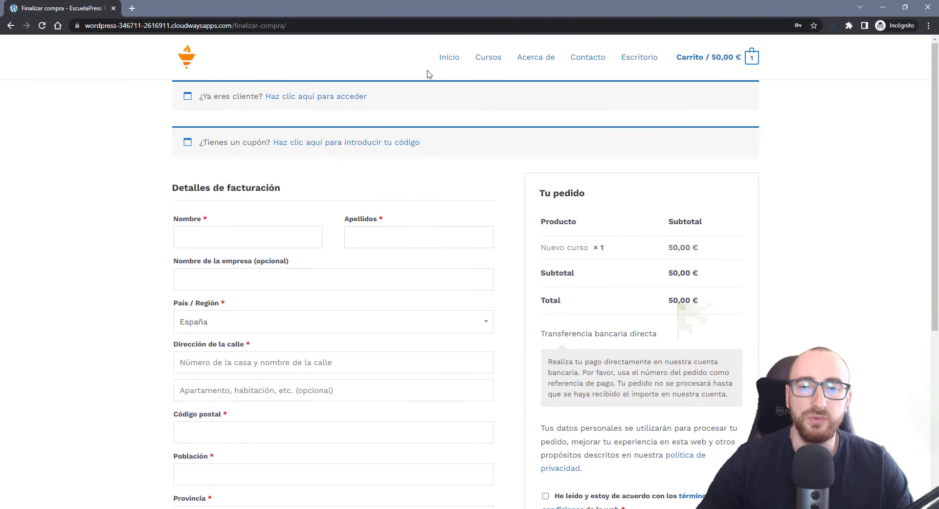
{"action": "left_click", "coordinate": [926, 9]}
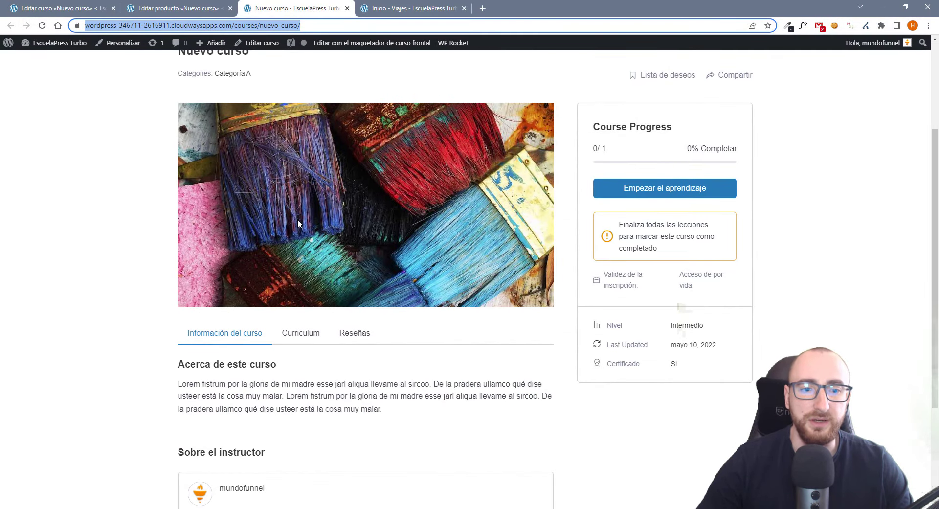
{"action": "scroll", "coordinate": [297, 222], "scroll_direction": "up", "scroll_amount": 3}
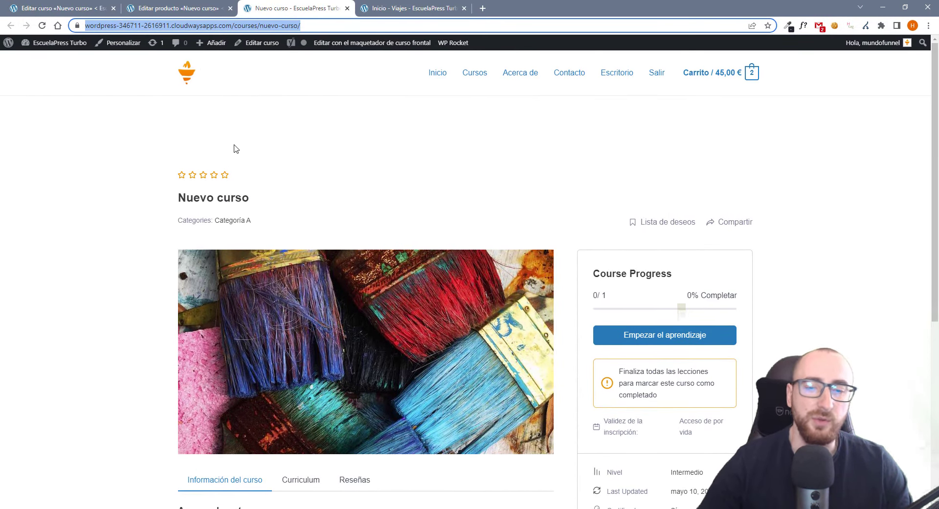
{"action": "scroll", "coordinate": [263, 197], "scroll_direction": "down", "scroll_amount": 3}
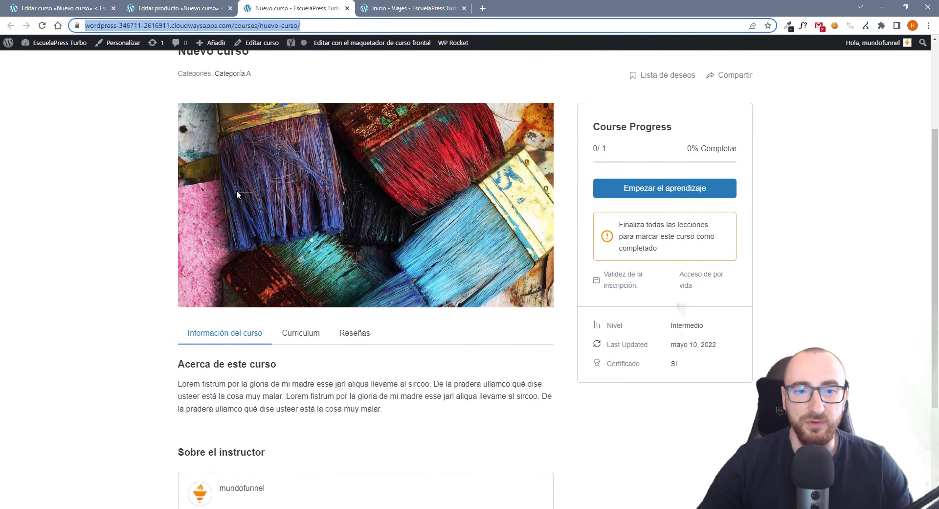
{"action": "scroll", "coordinate": [284, 188], "scroll_direction": "up", "scroll_amount": 3}
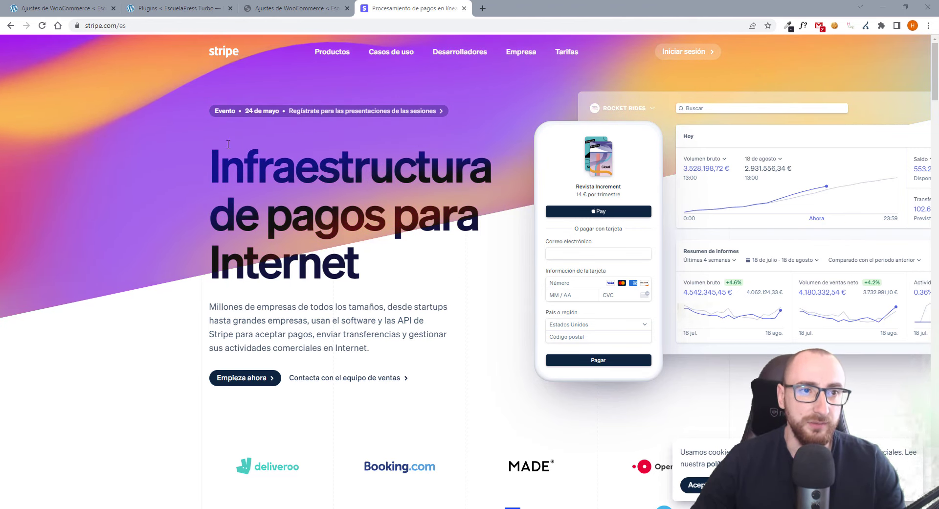
Check the WooCommerce Stripe Gateway entry among the installed plugins and review the payment methods in the WooCommerce settings.
{"action": "left_click", "coordinate": [62, 8]}
{"action": "left_click", "coordinate": [149, 8]}
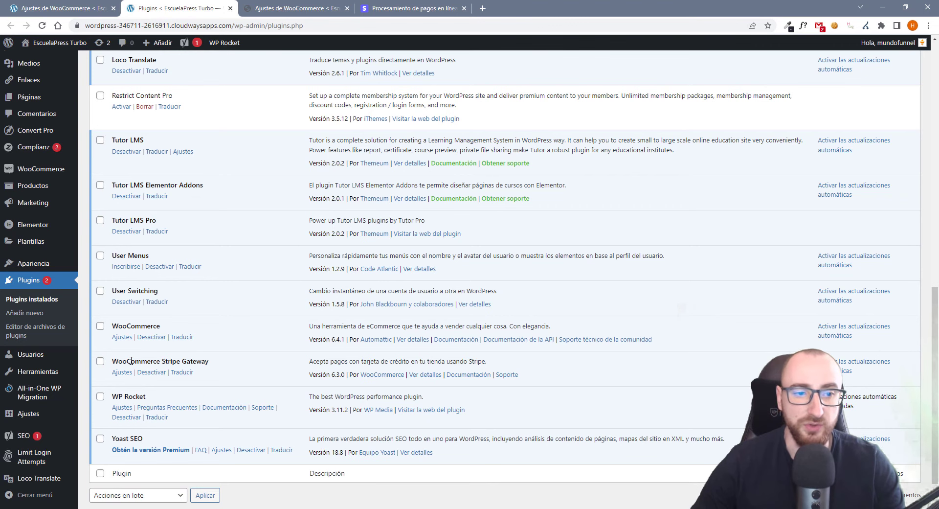
{"action": "left_click", "coordinate": [79, 9]}
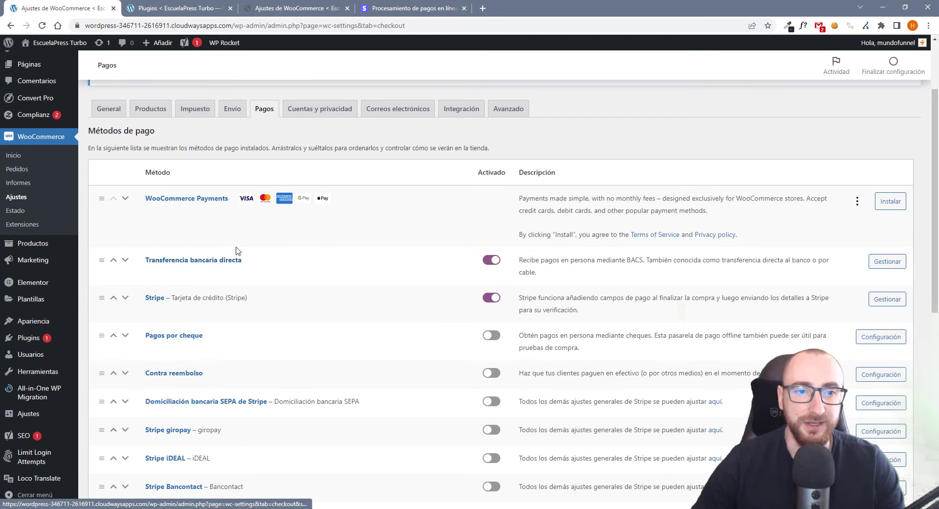
{"action": "scroll", "coordinate": [249, 265], "scroll_direction": "down", "scroll_amount": 2}
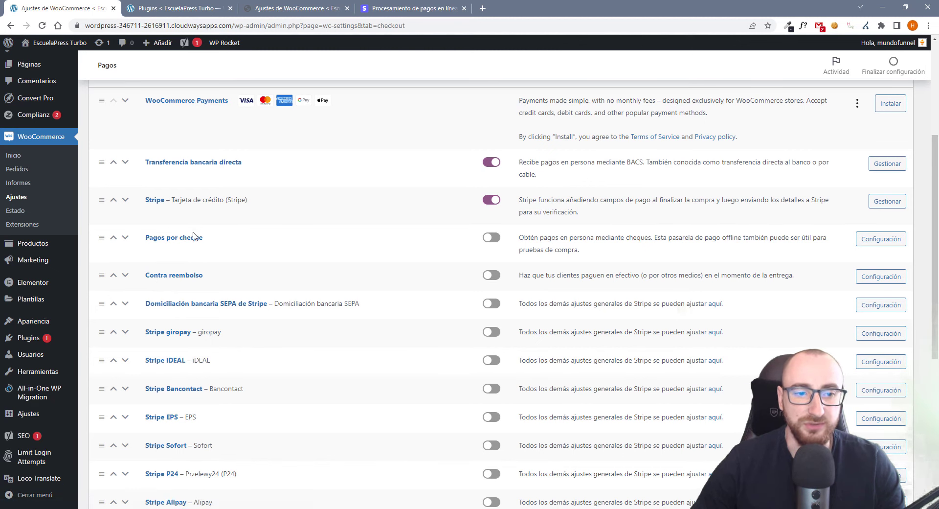
{"action": "scroll", "coordinate": [300, 272], "scroll_direction": "up", "scroll_amount": 1}
{"action": "scroll", "coordinate": [299, 272], "scroll_direction": "up", "scroll_amount": 3}
{"action": "scroll", "coordinate": [182, 317], "scroll_direction": "down", "scroll_amount": 2}
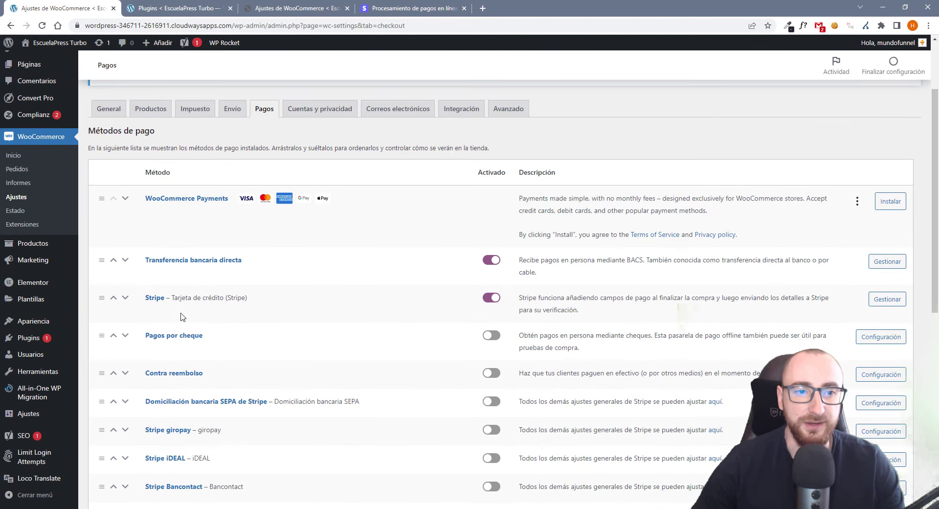
{"action": "scroll", "coordinate": [371, 276], "scroll_direction": "up", "scroll_amount": 1}
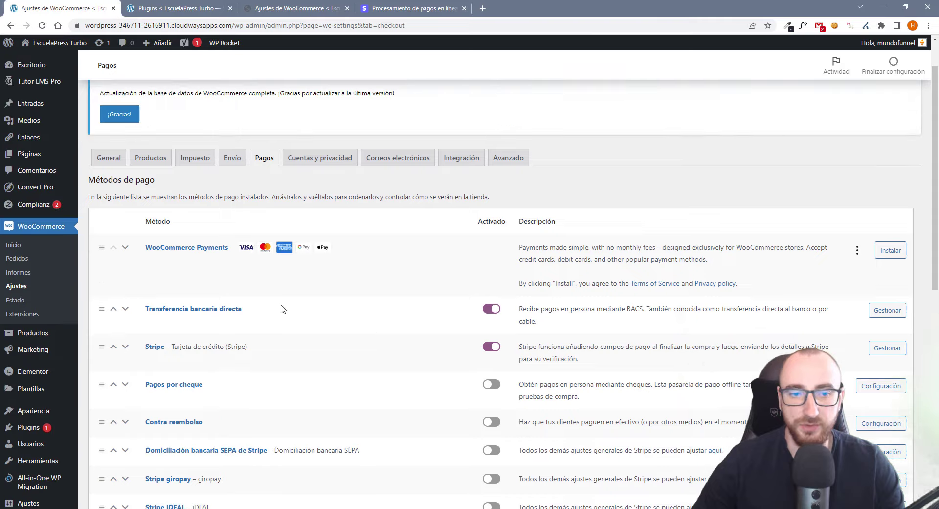
Open the management page of the Stripe payment method and compare it with the open Stripe website.
{"action": "left_click", "coordinate": [897, 350]}
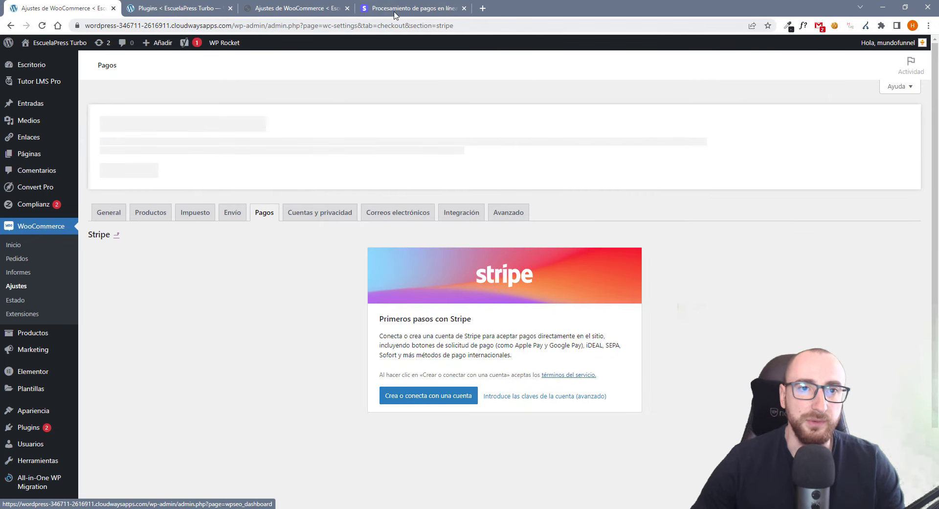
{"action": "left_click", "coordinate": [395, 9]}
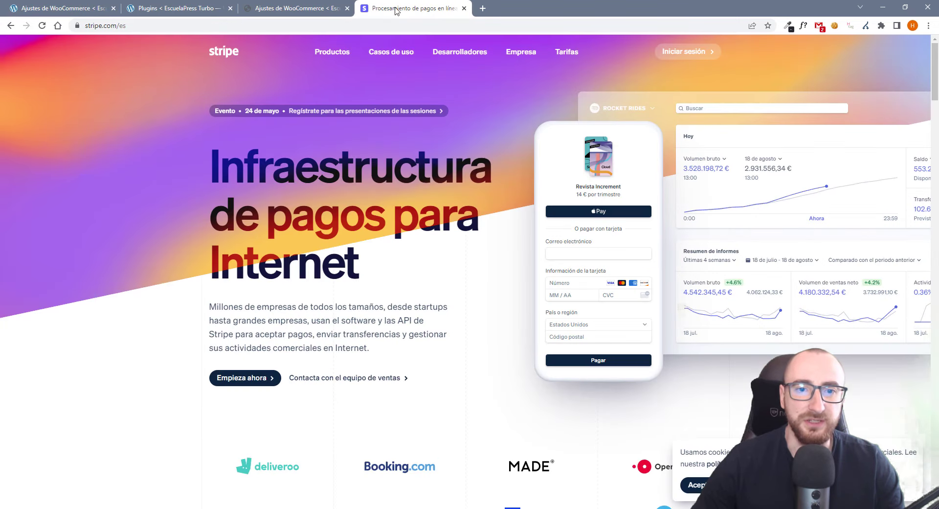
{"action": "left_click", "coordinate": [103, 6]}
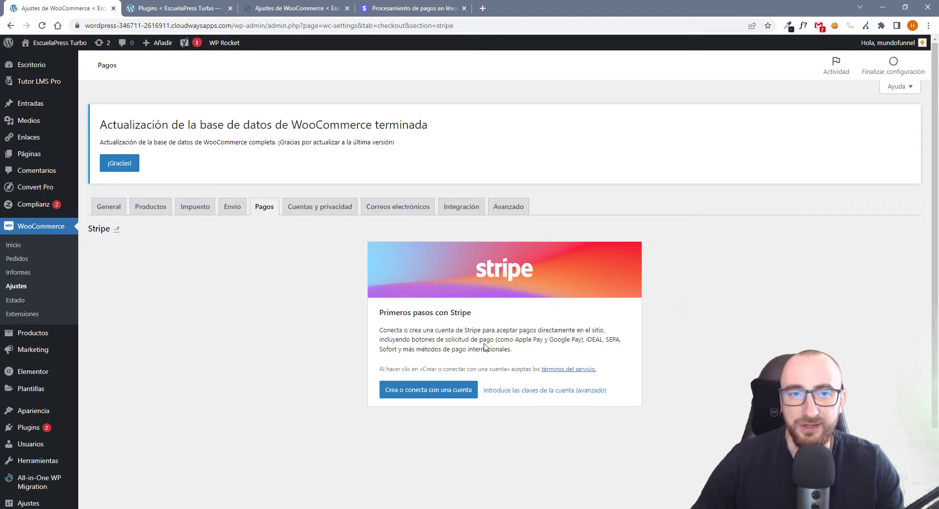
Review the Stripe configuration on the escuela.wspdemos.com site, covering its payment methods, general settings, account details and transaction preferences.
{"action": "left_click", "coordinate": [289, 10]}
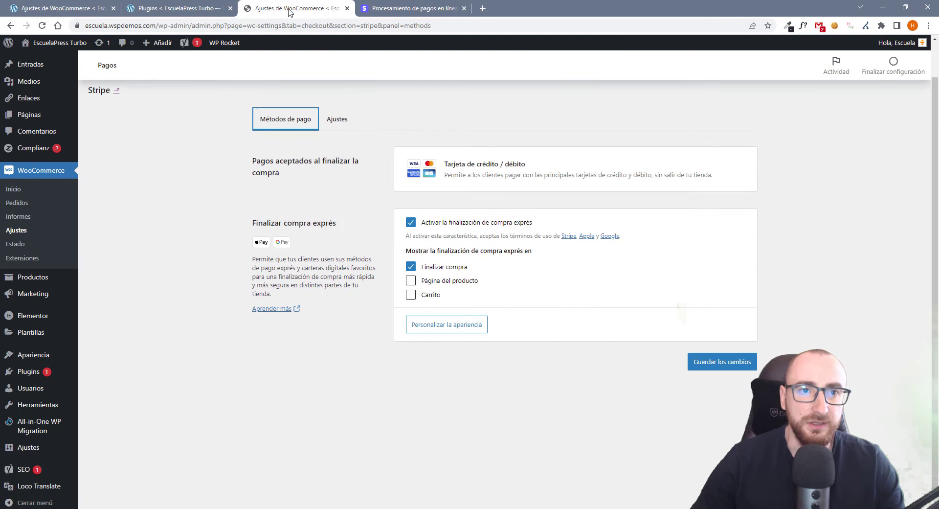
{"action": "scroll", "coordinate": [336, 222], "scroll_direction": "up", "scroll_amount": 1}
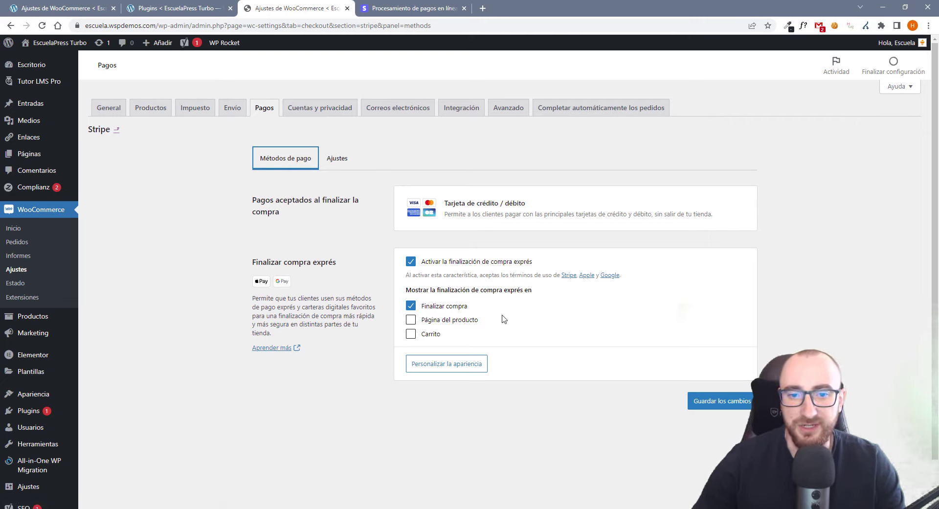
{"action": "left_click", "coordinate": [349, 163]}
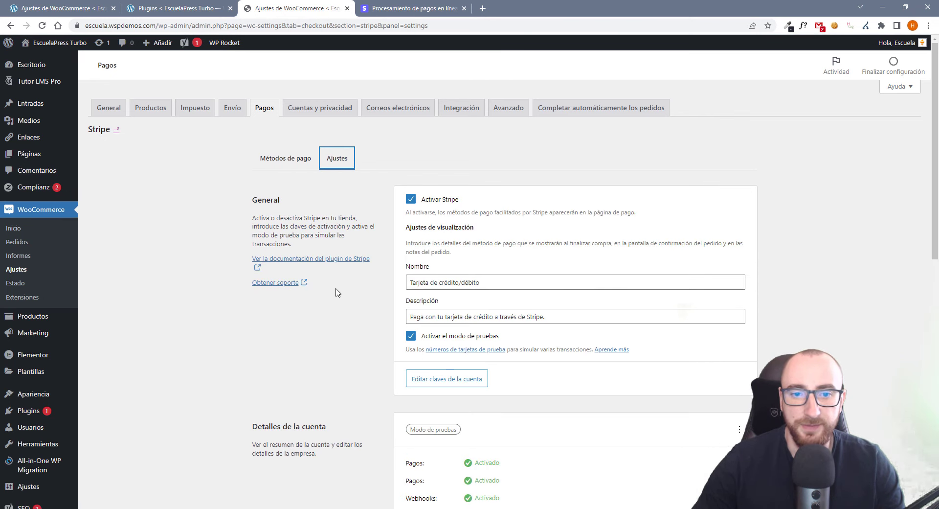
{"action": "scroll", "coordinate": [405, 214], "scroll_direction": "down", "scroll_amount": 3}
{"action": "scroll", "coordinate": [343, 203], "scroll_direction": "up", "scroll_amount": 2}
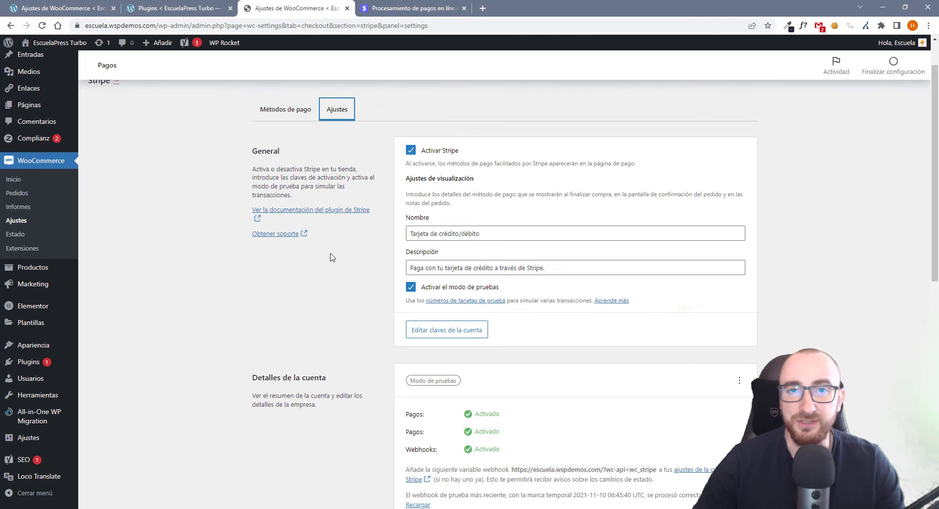
{"action": "scroll", "coordinate": [395, 259], "scroll_direction": "down", "scroll_amount": 4}
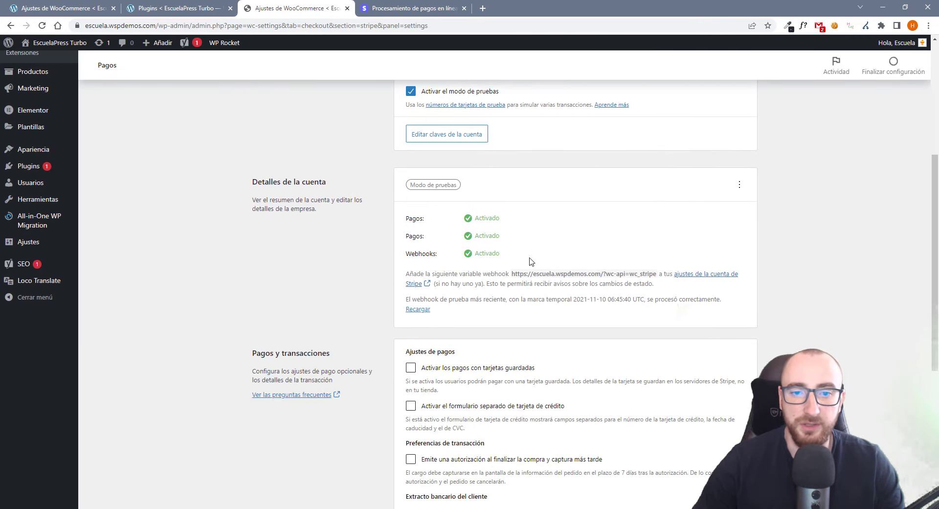
{"action": "scroll", "coordinate": [530, 259], "scroll_direction": "down", "scroll_amount": 6}
{"action": "scroll", "coordinate": [479, 271], "scroll_direction": "down", "scroll_amount": 1}
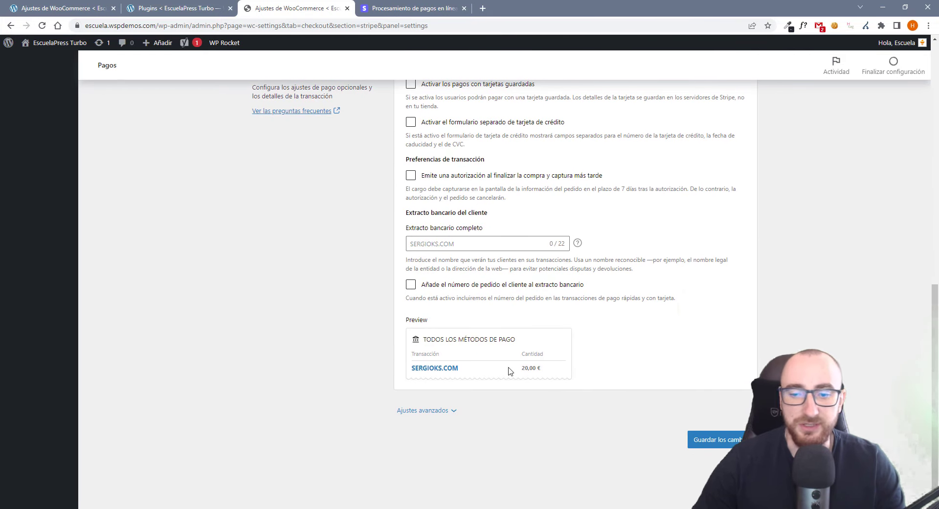
{"action": "scroll", "coordinate": [211, 236], "scroll_direction": "up", "scroll_amount": 6}
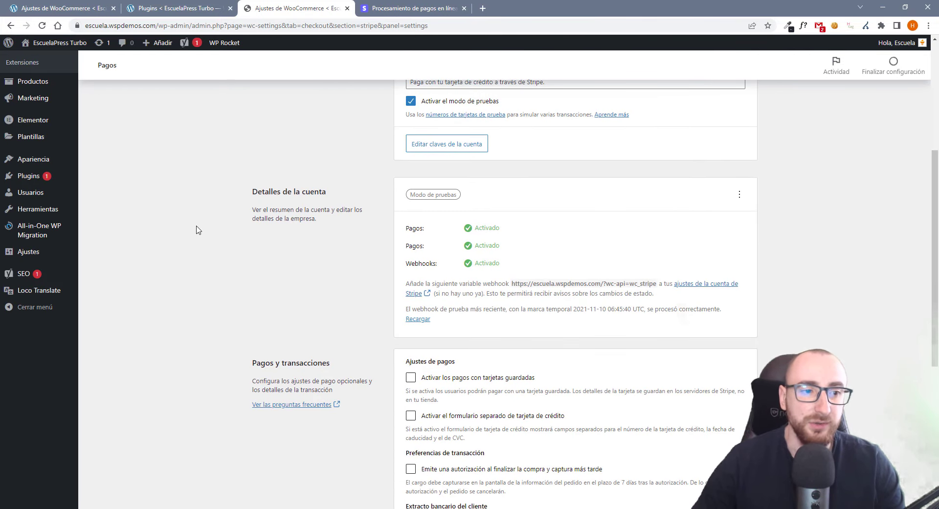
{"action": "scroll", "coordinate": [198, 230], "scroll_direction": "up", "scroll_amount": 7}
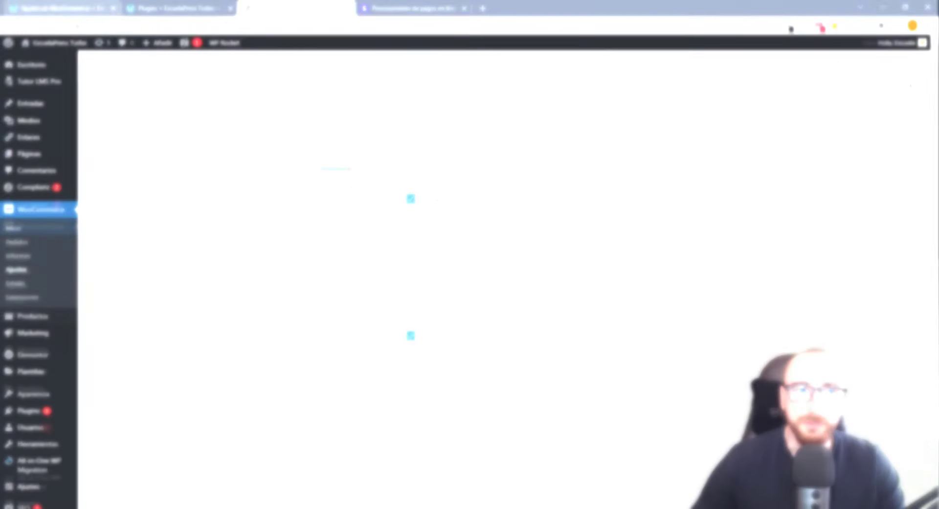